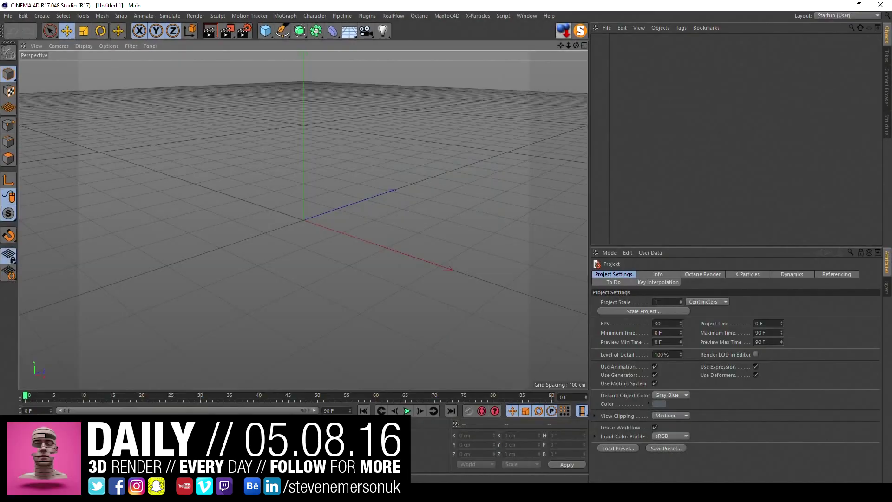
Create an X-Particles xpSystem and add an xpEmitter through its Emitters folder.
{"action": "left_click", "coordinate": [269, 34]}
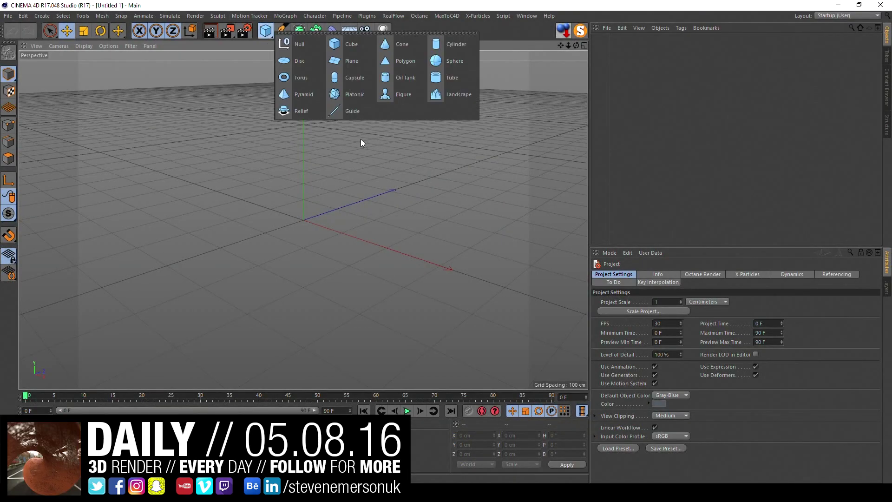
{"action": "left_click", "coordinate": [477, 16]}
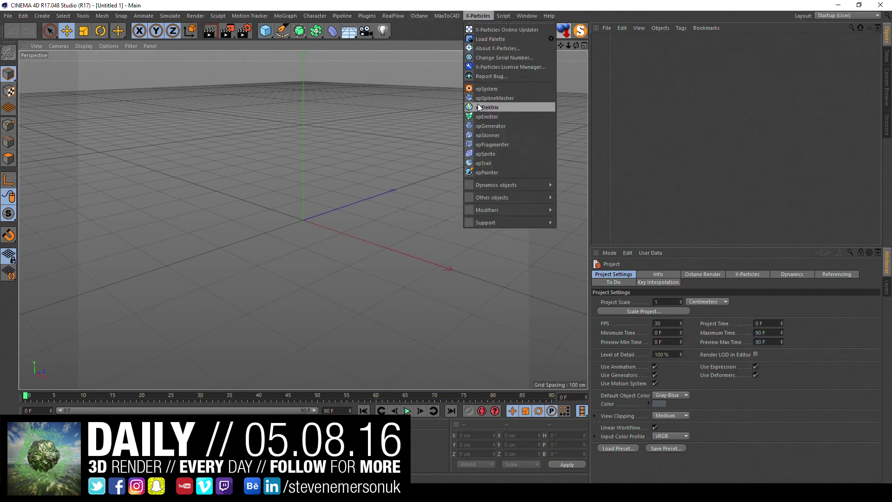
{"action": "left_click", "coordinate": [479, 104]}
{"action": "double_click", "coordinate": [622, 67]}
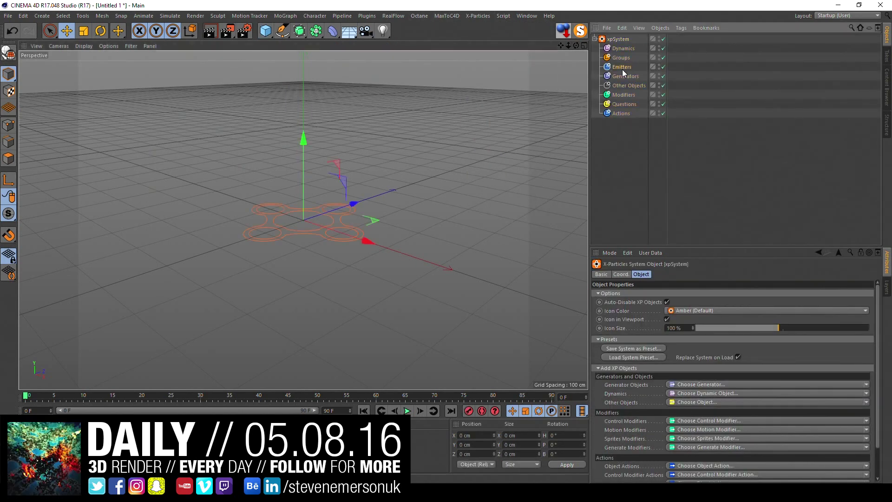
{"action": "left_click", "coordinate": [665, 311]}
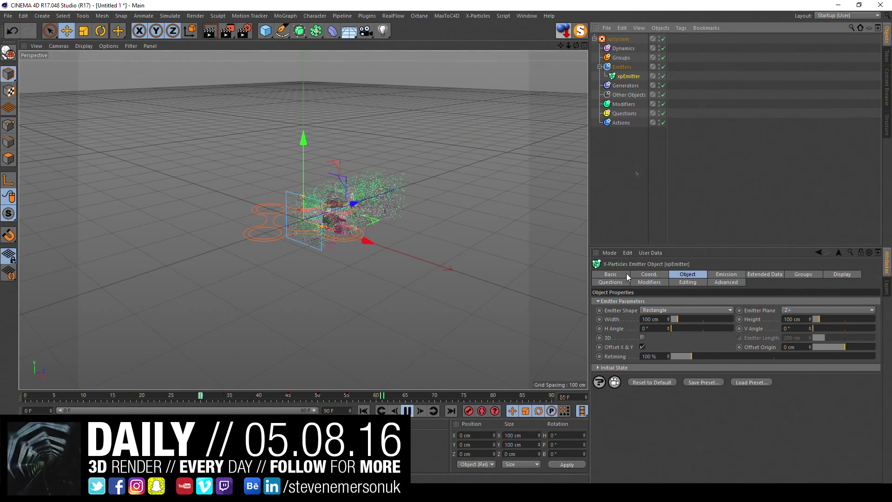
Set the xpEmitter's Emitter Shape to Circle and Emitter Plane to Y+.
{"action": "left_click", "coordinate": [646, 309]}
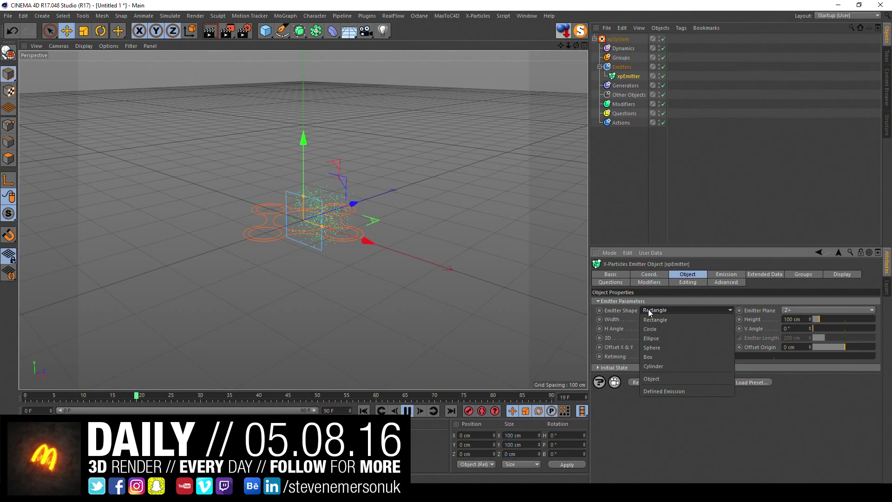
{"action": "left_click", "coordinate": [644, 331]}
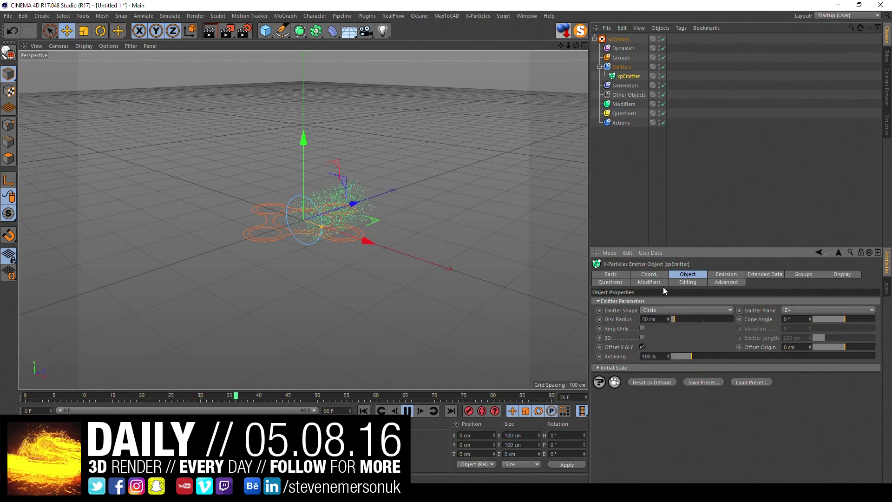
{"action": "left_click", "coordinate": [814, 310]}
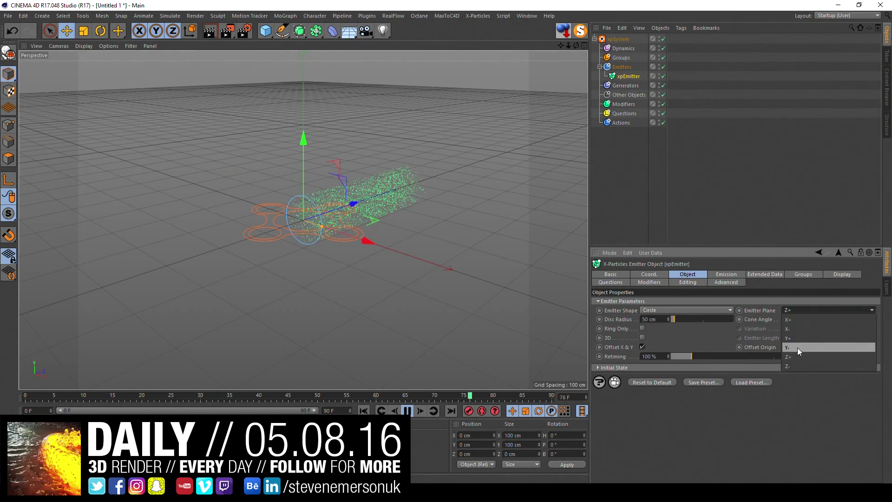
{"action": "left_click", "coordinate": [798, 348]}
{"action": "left_click", "coordinate": [791, 310]}
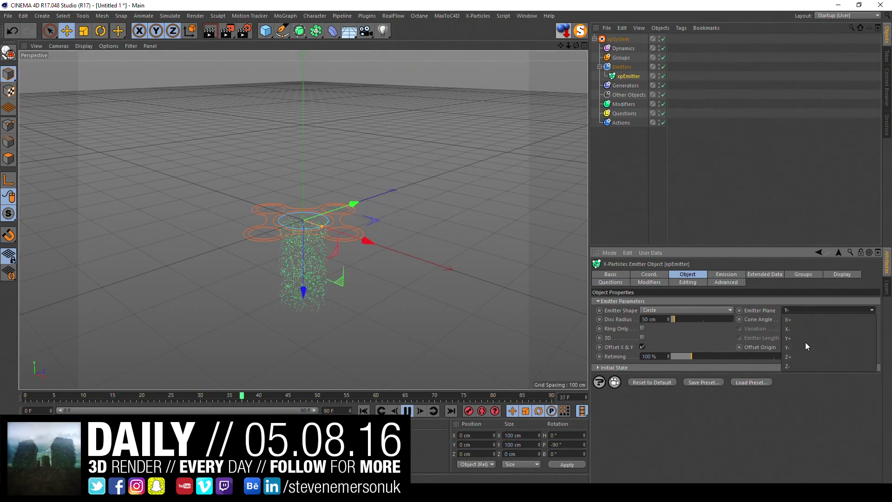
{"action": "left_click", "coordinate": [801, 338]}
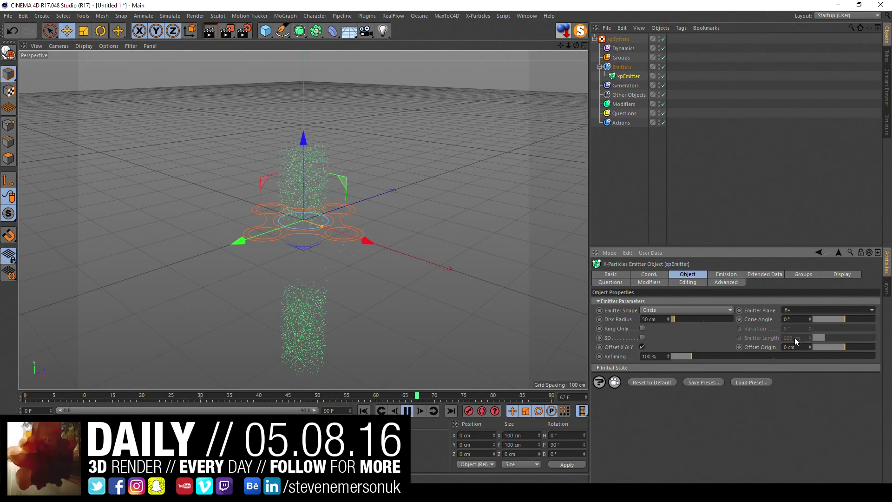
{"action": "scroll", "coordinate": [367, 179], "scroll_direction": "up", "scroll_amount": 3}
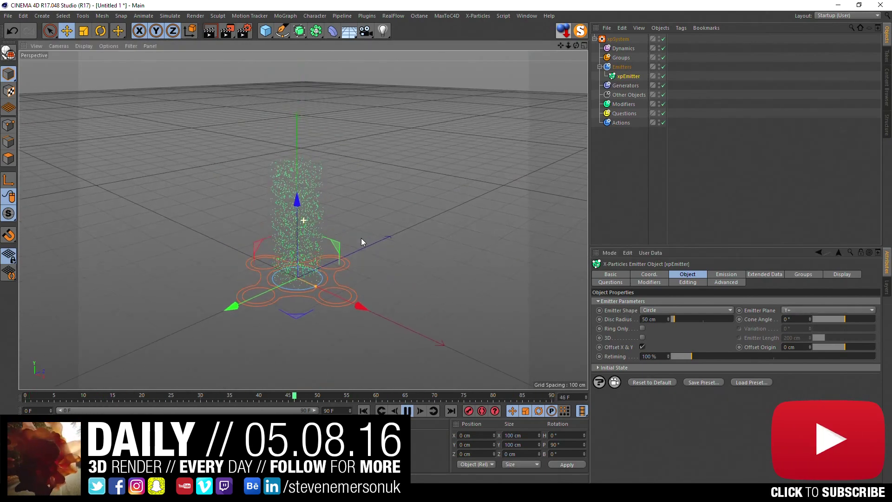
{"action": "scroll", "coordinate": [371, 251], "scroll_direction": "up", "scroll_amount": 3}
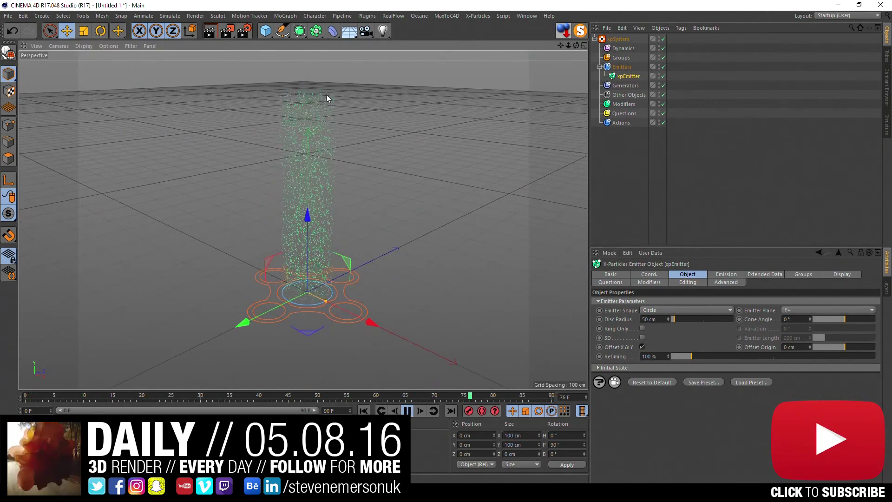
Add a Polygon primitive and enable Triangle so it becomes a single triangle.
{"action": "left_click", "coordinate": [266, 32]}
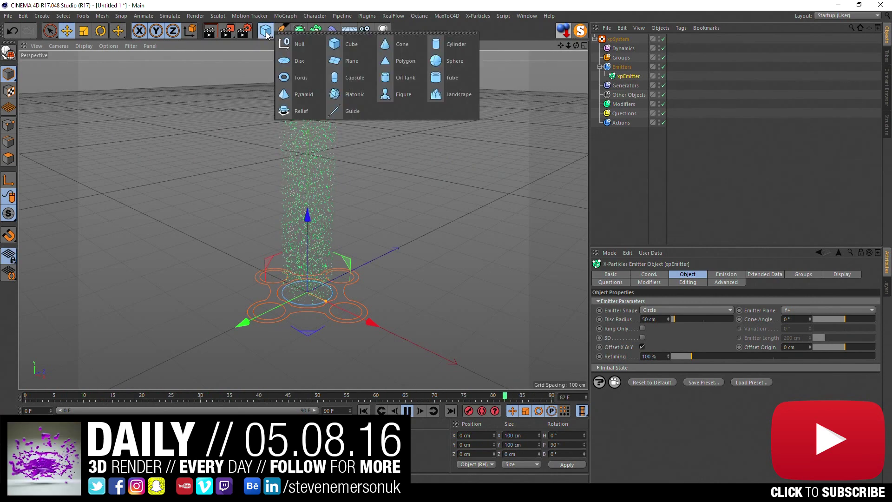
{"action": "left_click", "coordinate": [405, 64]}
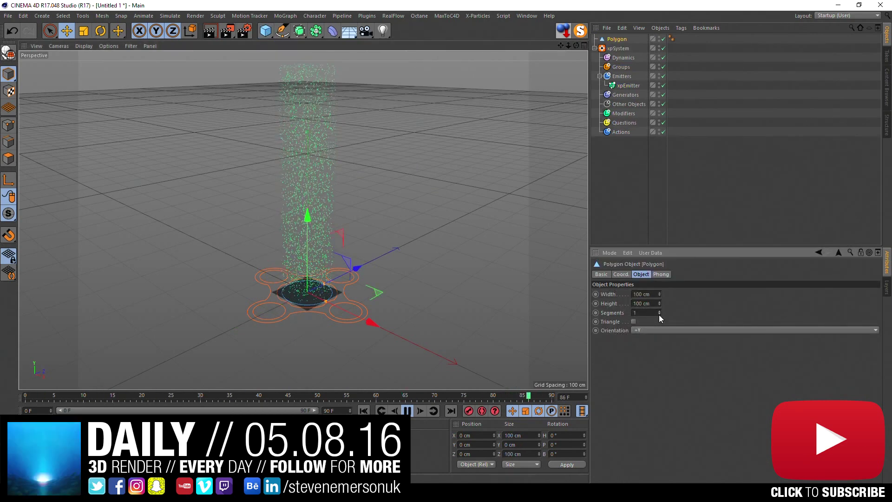
{"action": "left_click", "coordinate": [659, 275]}
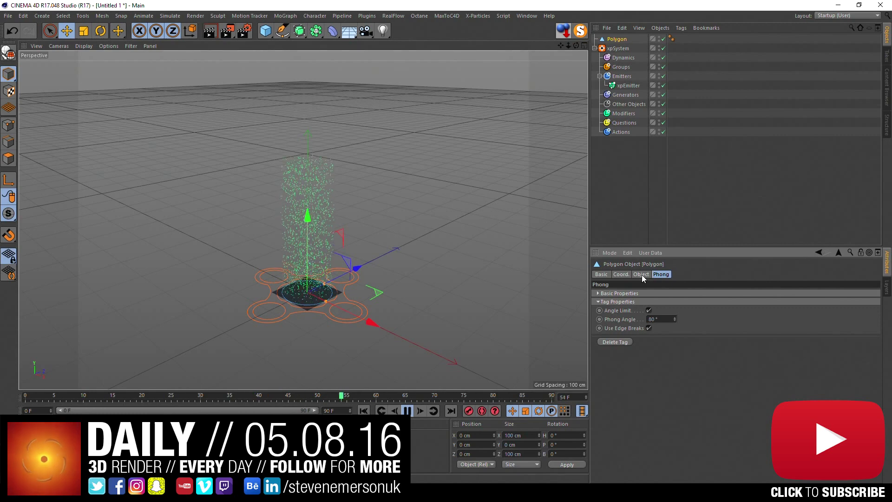
{"action": "left_click", "coordinate": [642, 274]}
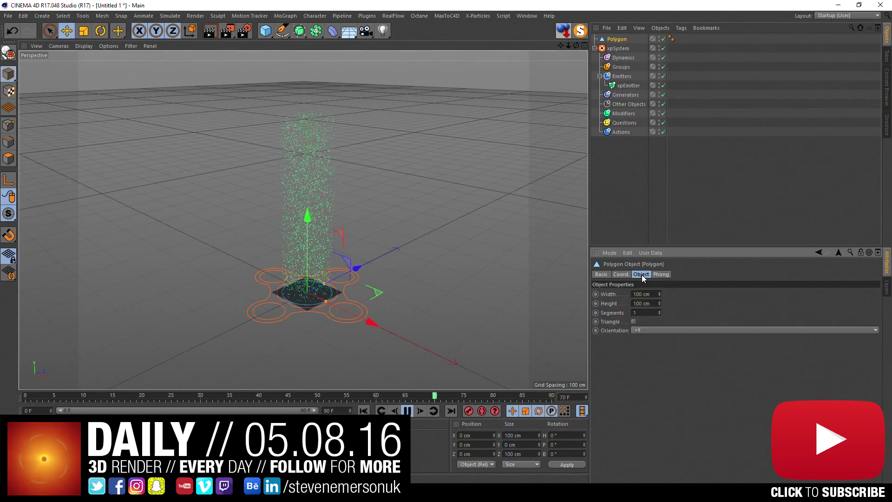
{"action": "left_click", "coordinate": [633, 322]}
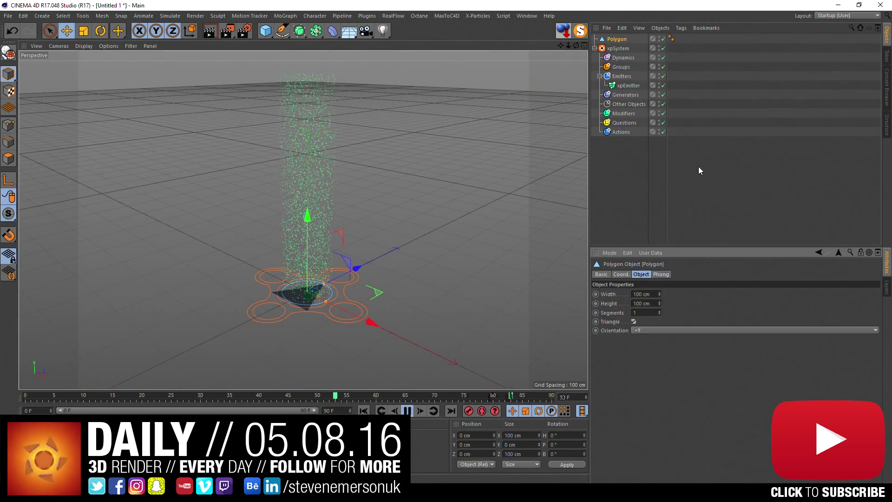
{"action": "left_click", "coordinate": [627, 86]}
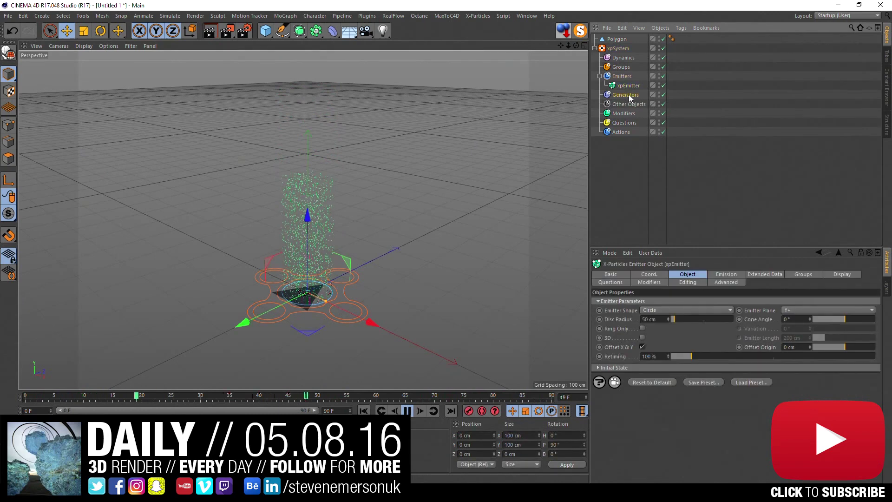
Add an xpGenerator to the Generators folder.
{"action": "left_click", "coordinate": [630, 96]}
{"action": "left_click", "coordinate": [877, 312]}
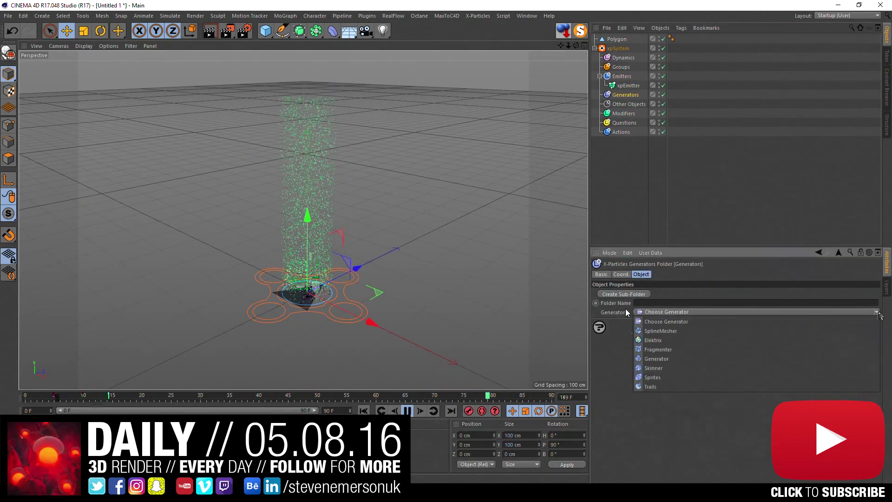
{"action": "left_click", "coordinate": [696, 321]}
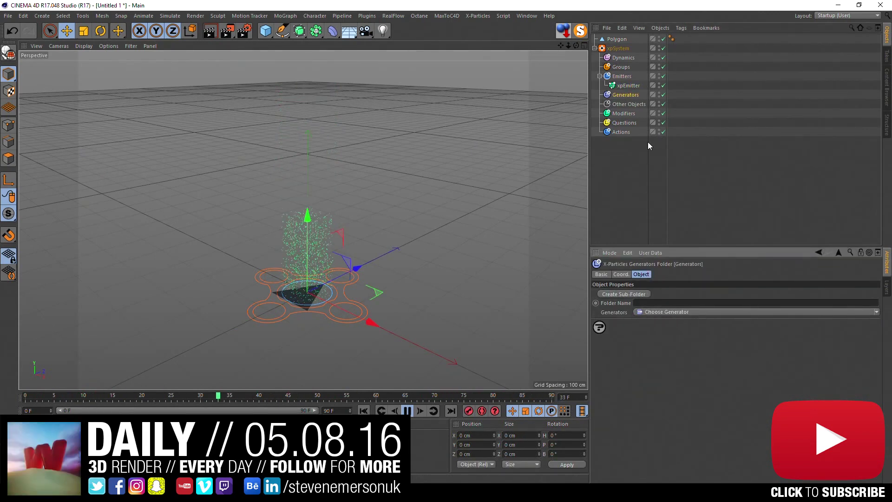
{"action": "left_click", "coordinate": [877, 312]}
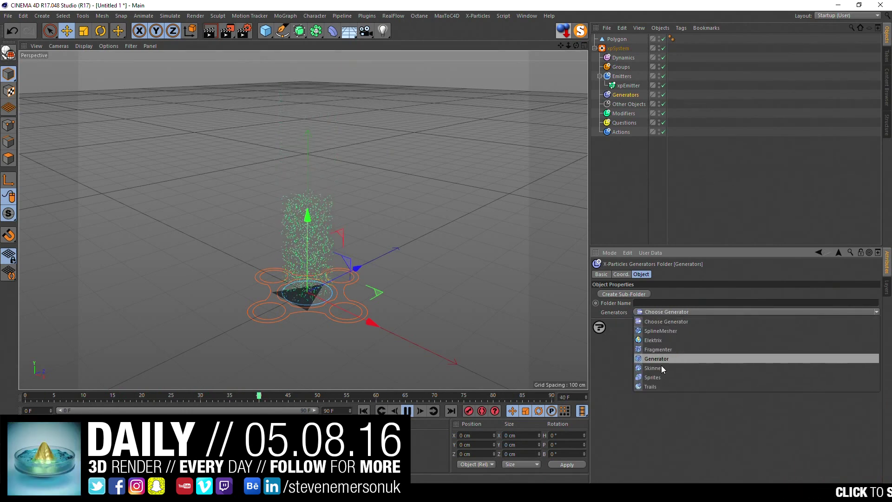
{"action": "left_click", "coordinate": [660, 358]}
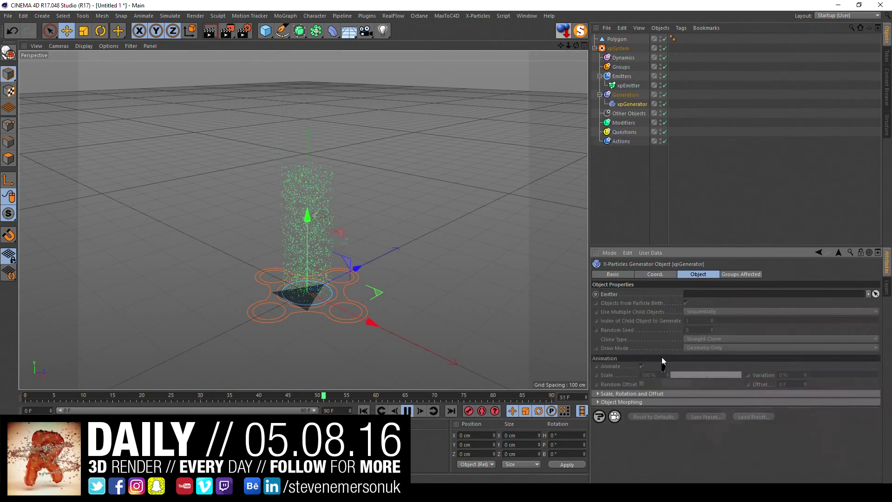
Put the triangle Polygon under xpGenerator and set xpEmitter as its emitter source.
{"action": "left_click", "coordinate": [646, 182]}
{"action": "left_click", "coordinate": [629, 103]}
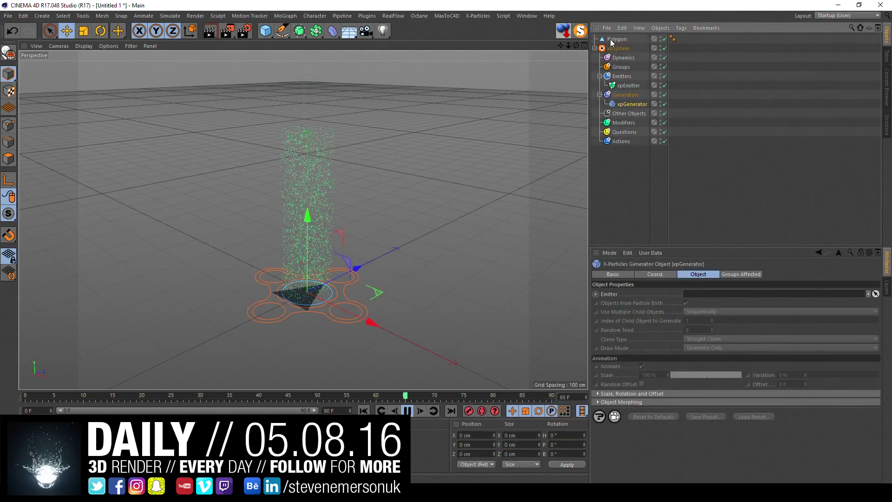
{"action": "left_click_drag", "start_coordinate": [611, 43], "coordinate": [627, 102]}
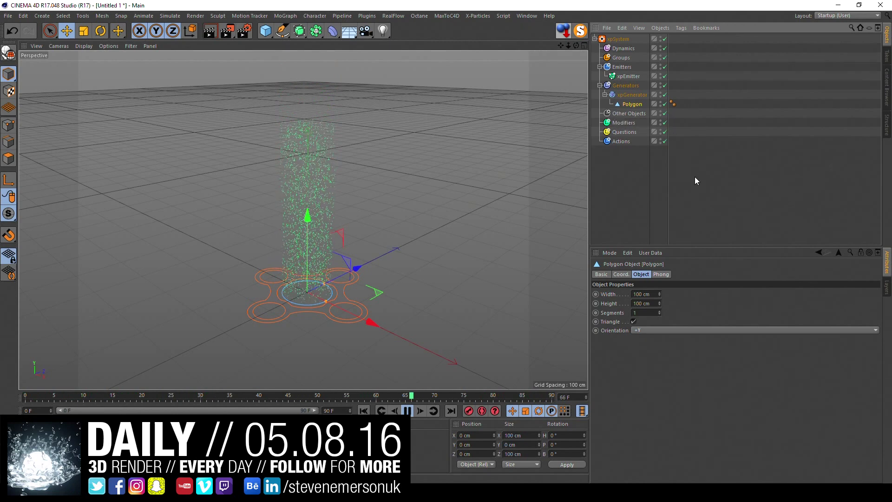
{"action": "left_click", "coordinate": [623, 94]}
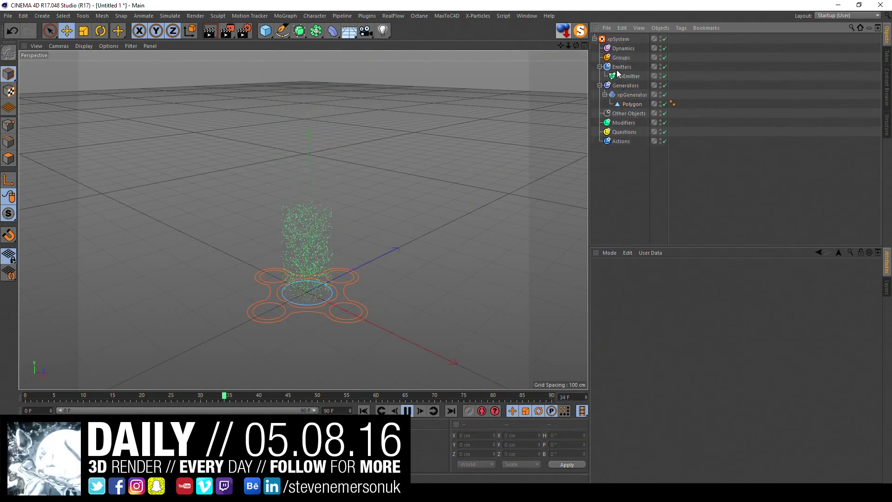
{"action": "left_click_drag", "start_coordinate": [628, 76], "coordinate": [697, 295]}
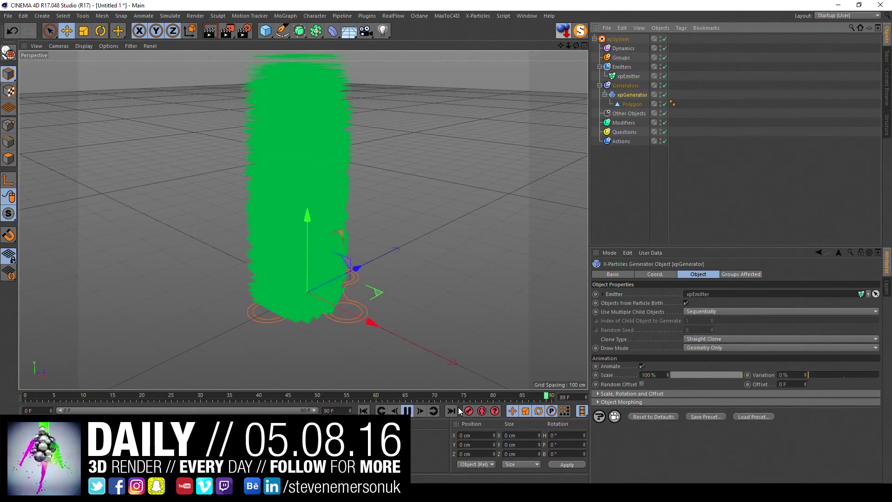
Resize the triangle Polygon to 20 × 20 cm and preview the playback.
{"action": "left_click", "coordinate": [407, 411]}
{"action": "left_click", "coordinate": [648, 205]}
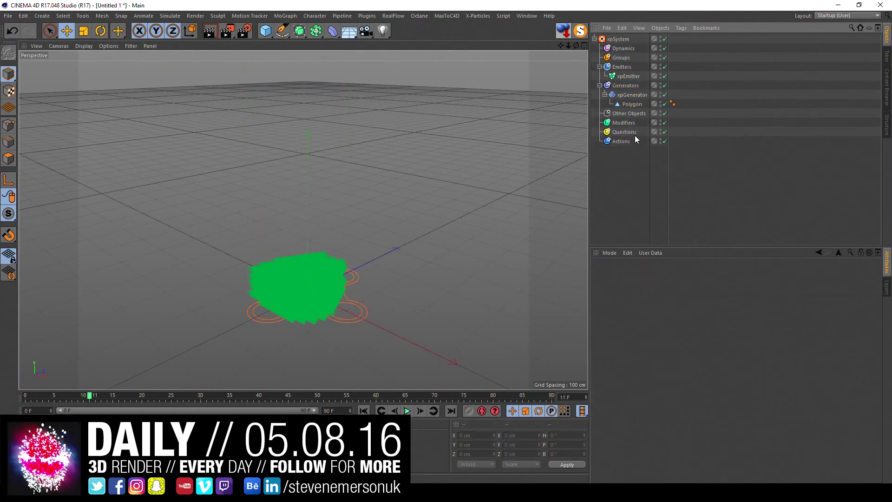
{"action": "left_click", "coordinate": [632, 104]}
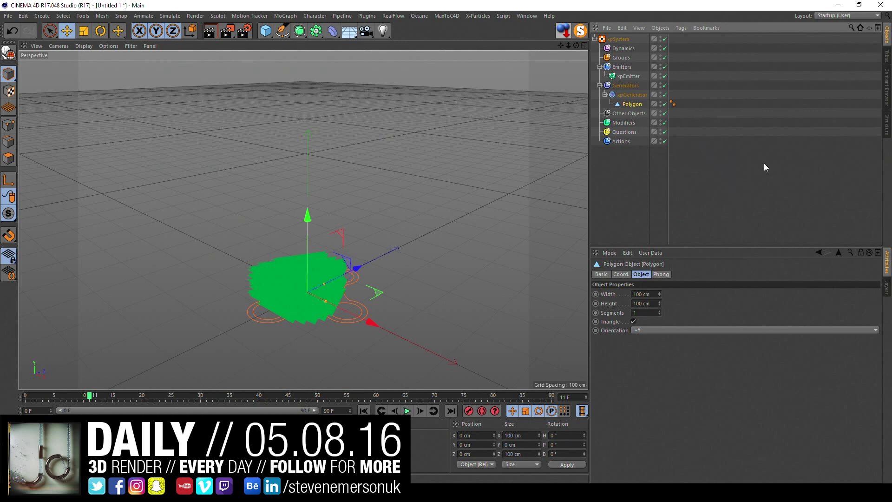
{"action": "double_click", "coordinate": [651, 293]}
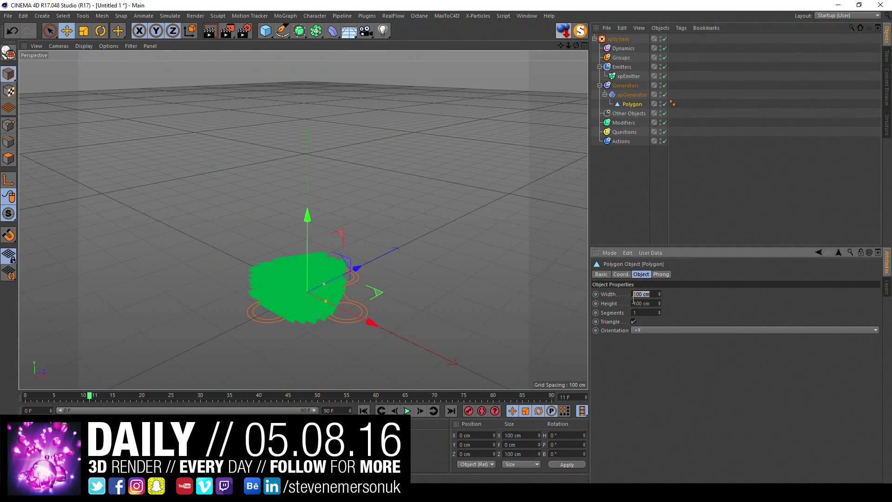
{"action": "type", "text": "20"}
{"action": "key", "text": "Tab"}
{"action": "type", "text": "20"}
{"action": "key", "text": "Return"}
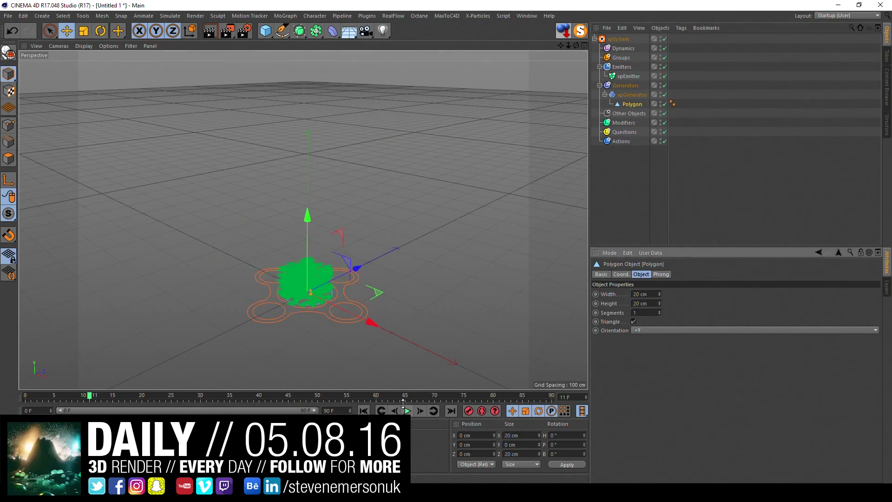
{"action": "left_click", "coordinate": [364, 411]}
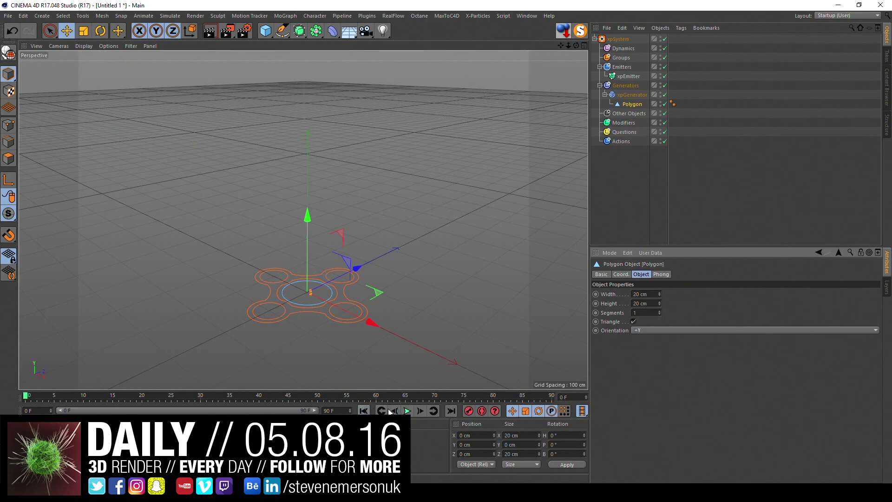
{"action": "left_click", "coordinate": [408, 411]}
{"action": "left_click", "coordinate": [408, 410]}
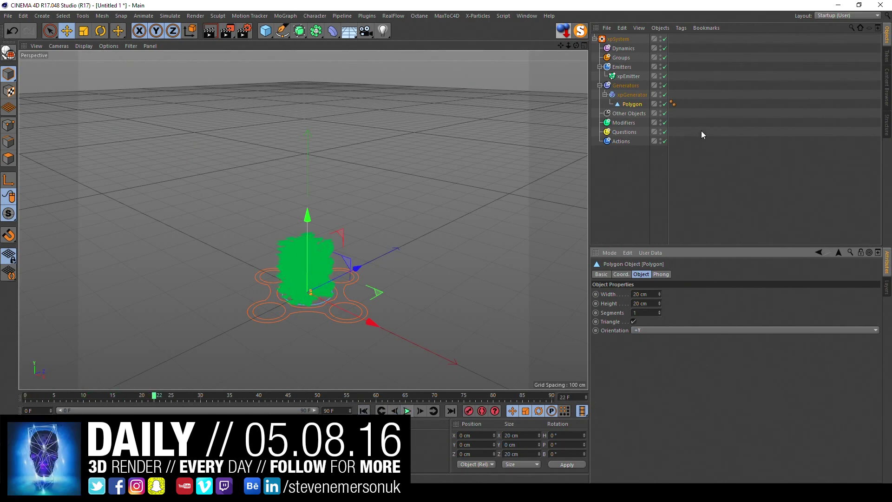
{"action": "left_click", "coordinate": [697, 126]}
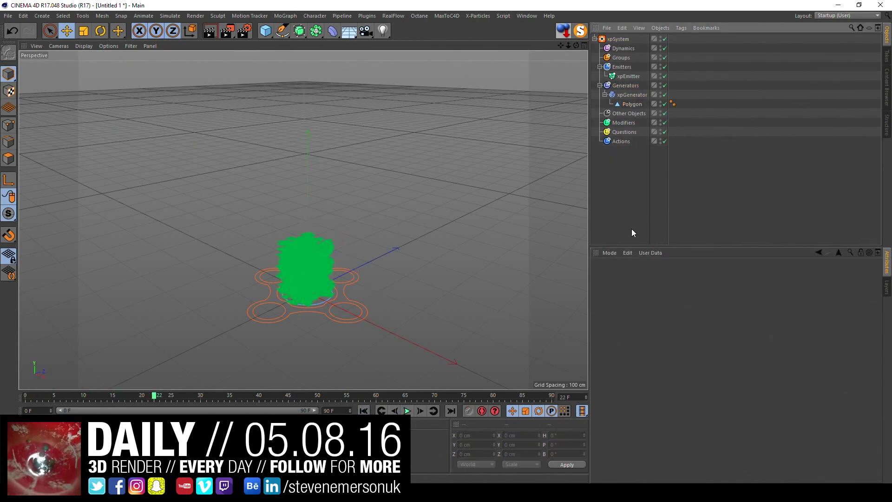
Change the Polygon's orientation from +Y to -Z and replay to check.
{"action": "left_click", "coordinate": [632, 105]}
{"action": "left_click", "coordinate": [659, 330]}
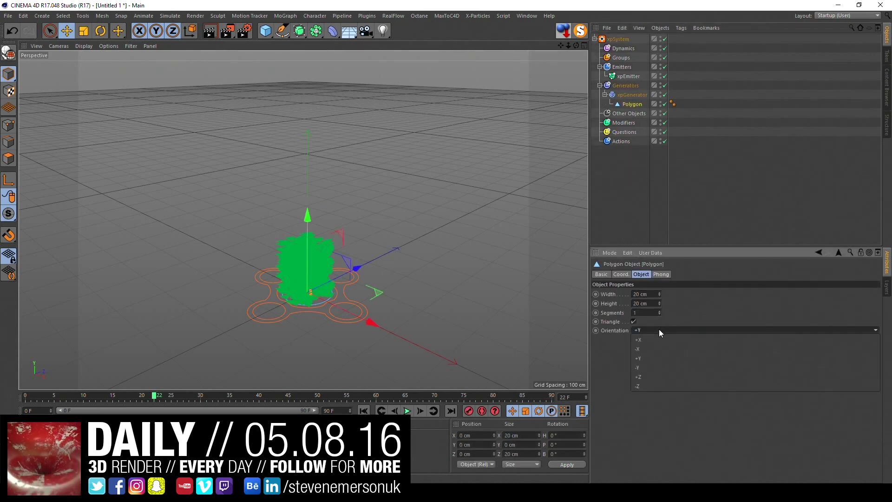
{"action": "left_click", "coordinate": [367, 412]}
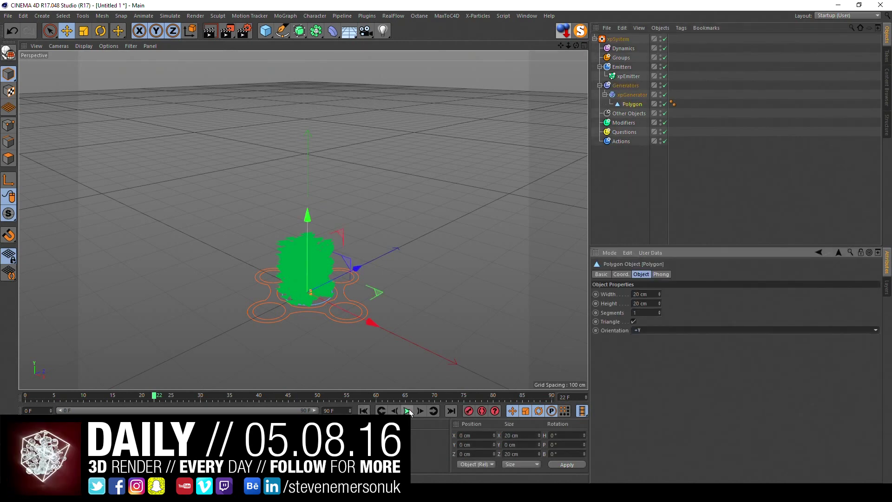
{"action": "left_click", "coordinate": [408, 411]}
{"action": "left_click", "coordinate": [364, 410]}
{"action": "left_click", "coordinate": [408, 411]}
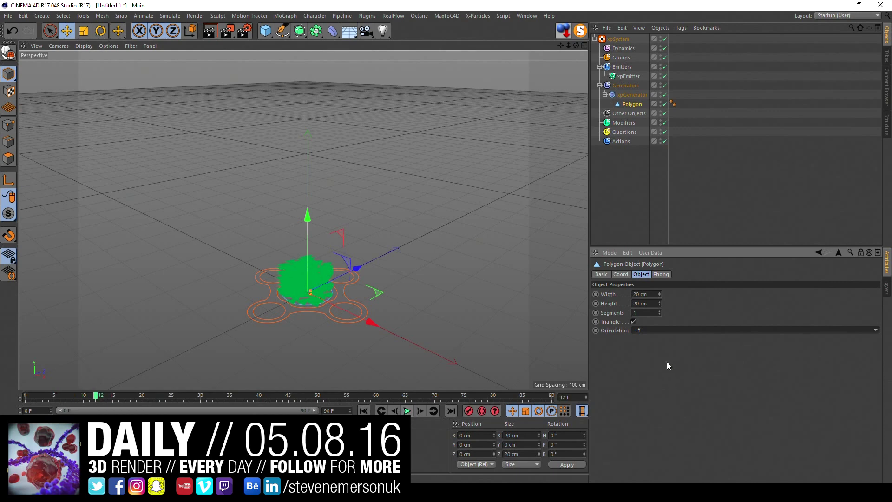
{"action": "left_click", "coordinate": [684, 329]}
{"action": "left_click", "coordinate": [664, 377]}
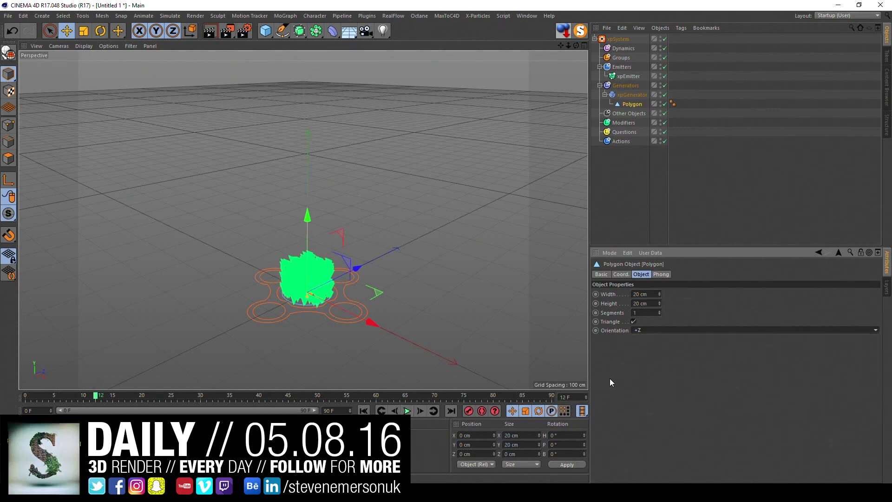
{"action": "left_click", "coordinate": [666, 330]}
{"action": "left_click", "coordinate": [645, 386]}
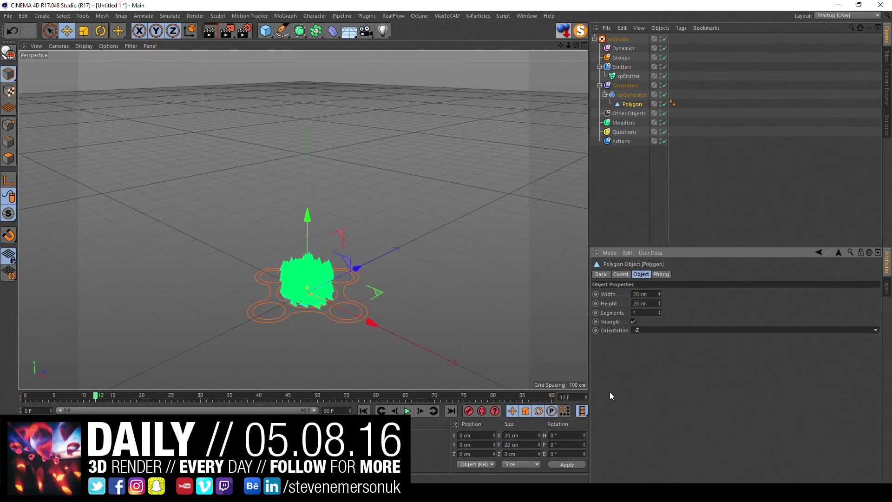
{"action": "key", "text": "shift+f"}
{"action": "left_click", "coordinate": [409, 411]}
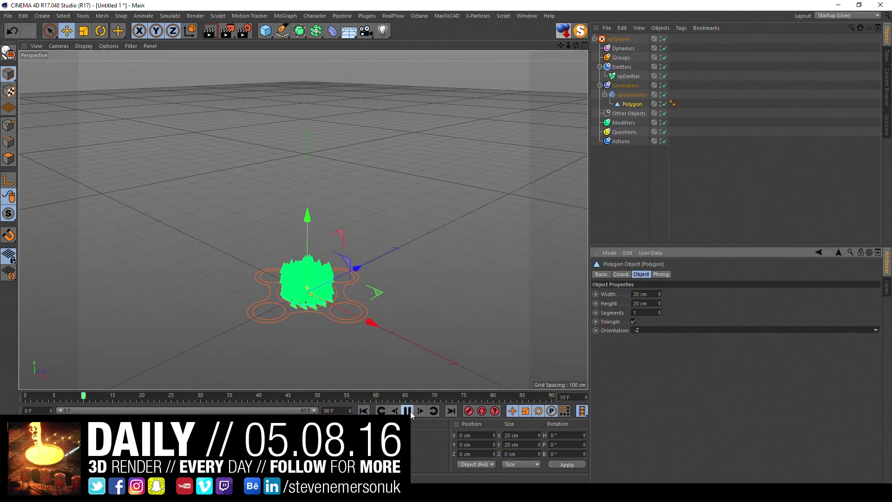
{"action": "left_click", "coordinate": [634, 94]}
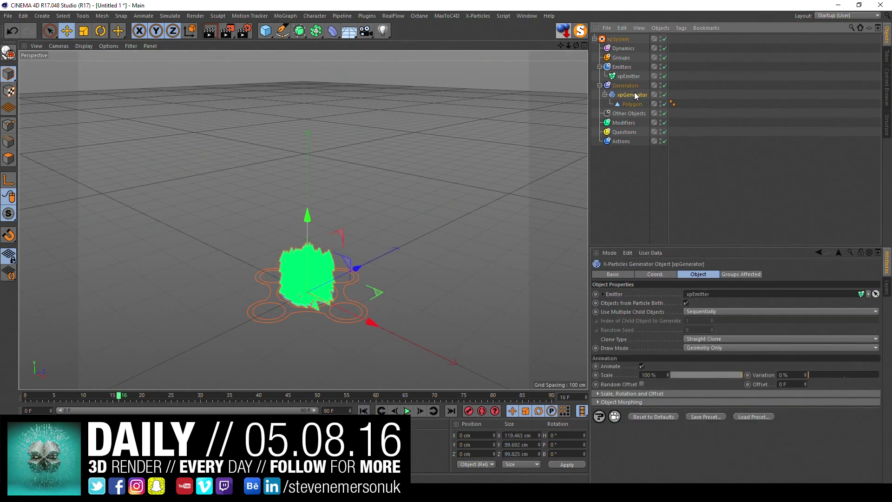
{"action": "left_click", "coordinate": [632, 122]}
Add an xpGravity modifier (981 cm strength) to the Modifiers folder and replay.
{"action": "left_click", "coordinate": [878, 321]}
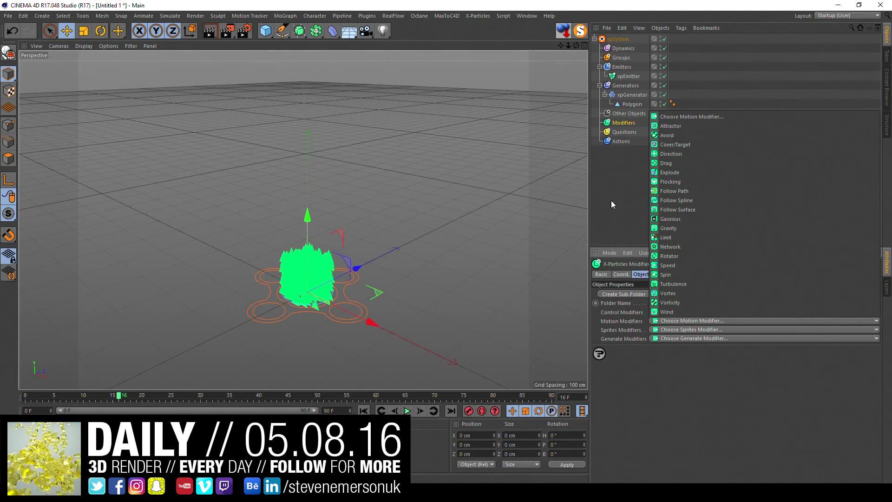
{"action": "left_click", "coordinate": [616, 325]}
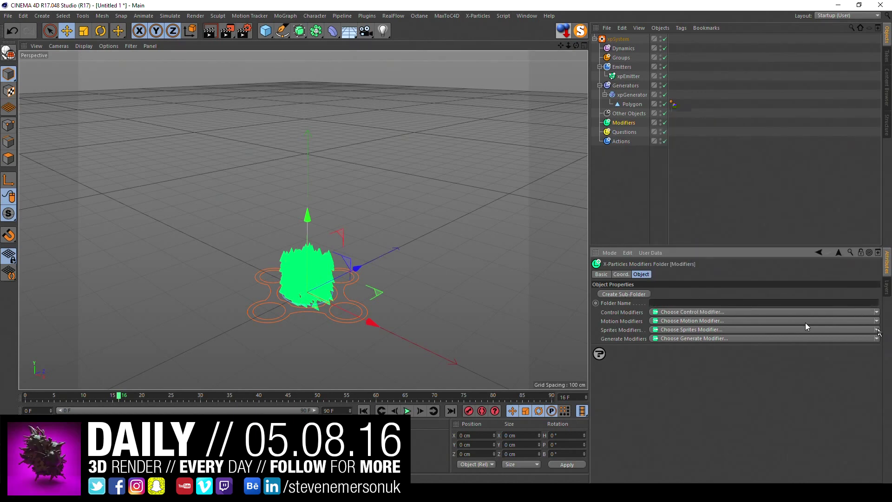
{"action": "left_click", "coordinate": [877, 330]}
{"action": "left_click", "coordinate": [878, 313]}
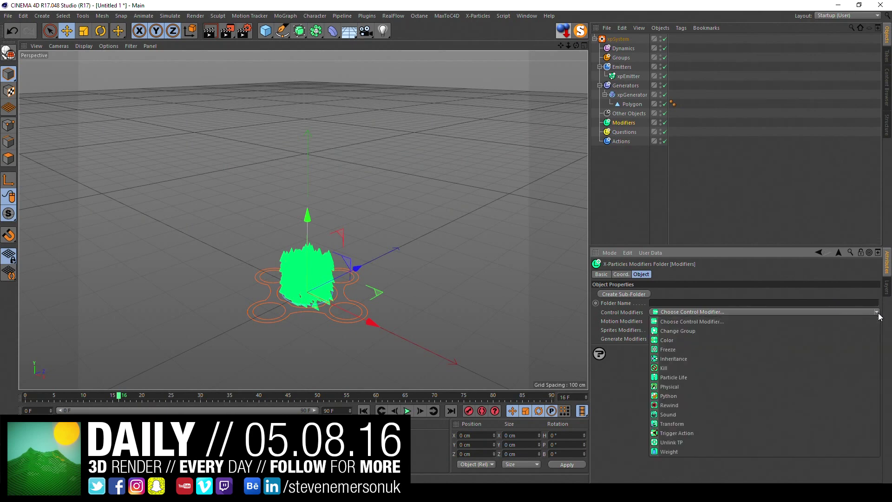
{"action": "left_click", "coordinate": [879, 317]}
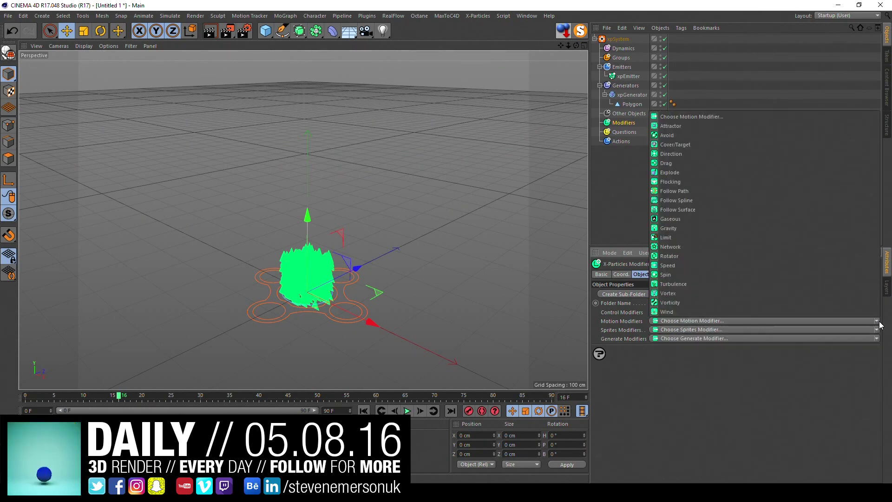
{"action": "left_click", "coordinate": [668, 228]}
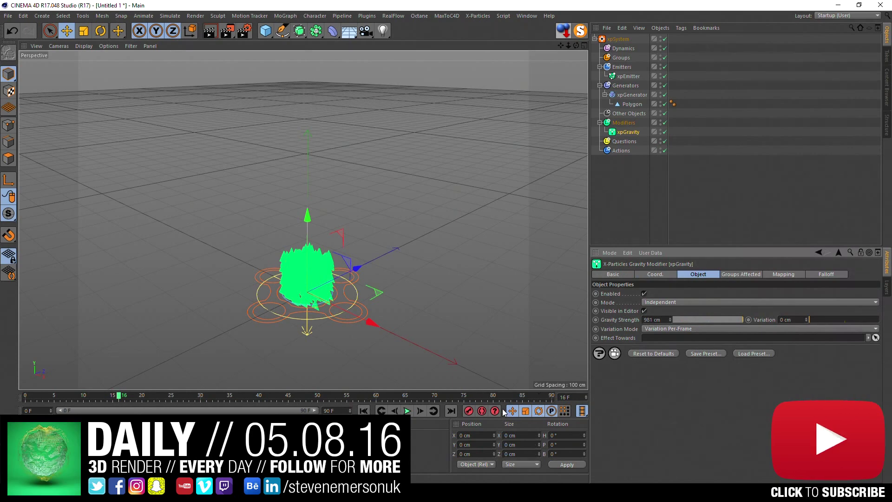
{"action": "left_click", "coordinate": [364, 411]}
{"action": "left_click", "coordinate": [407, 411]}
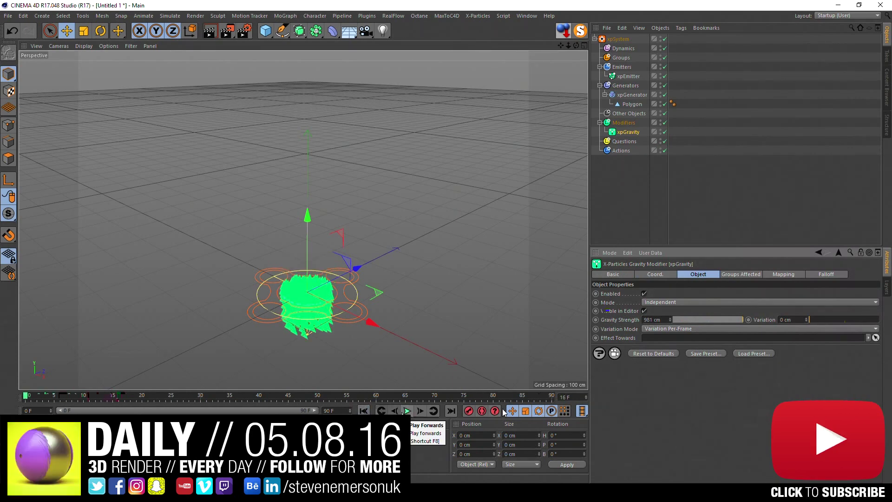
Raise the xpEmitter's emission speed to 850 cm and preview it.
{"action": "left_click", "coordinate": [628, 76]}
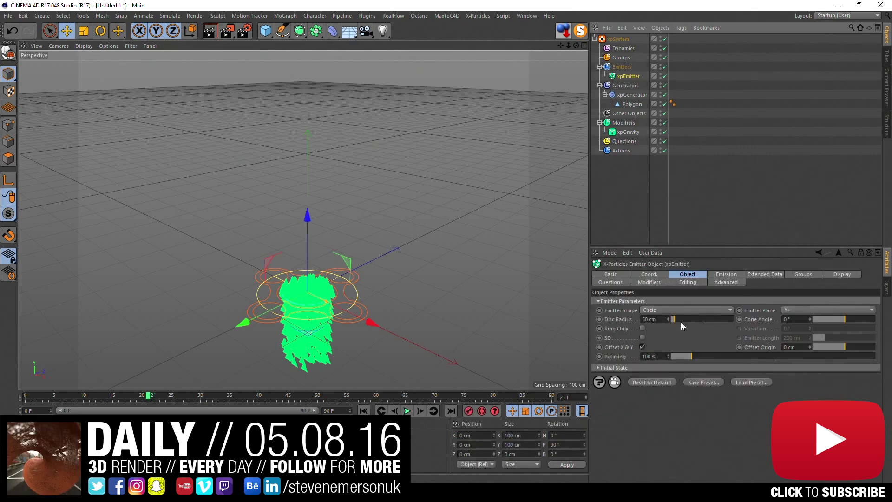
{"action": "left_click", "coordinate": [726, 274]}
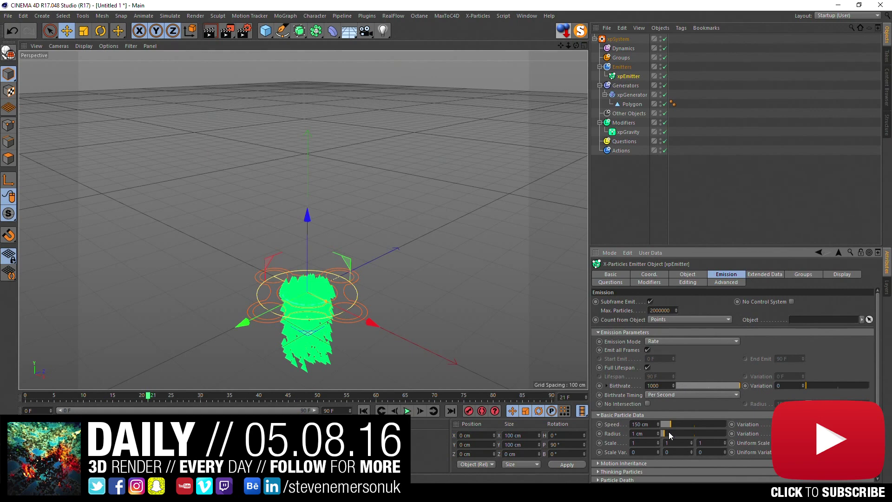
{"action": "left_click", "coordinate": [685, 424]}
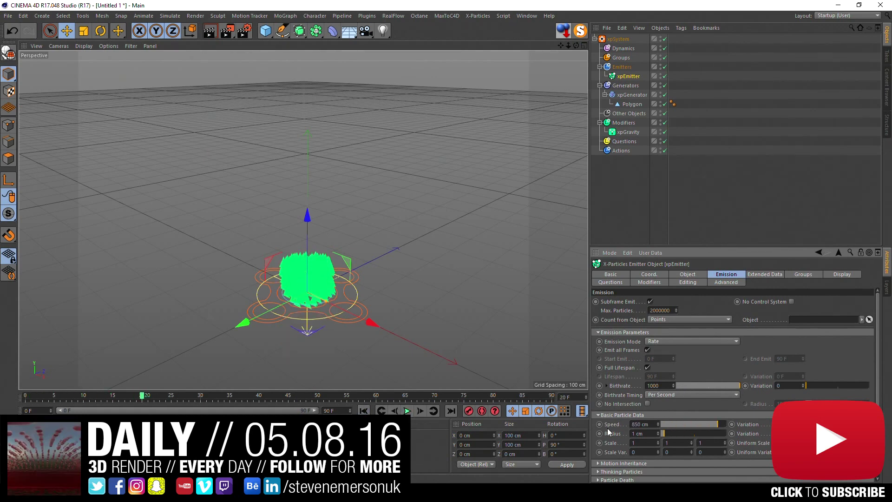
{"action": "left_click", "coordinate": [363, 411]}
{"action": "left_click", "coordinate": [407, 411]}
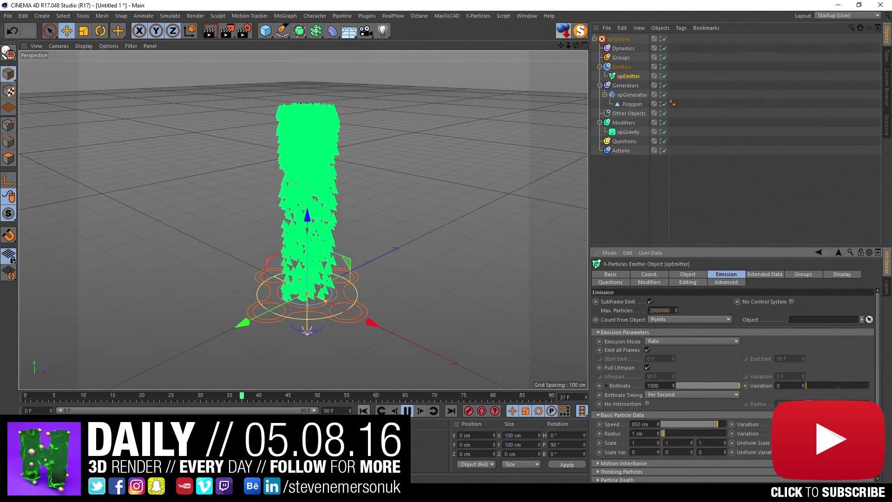
{"action": "left_click", "coordinate": [407, 411]}
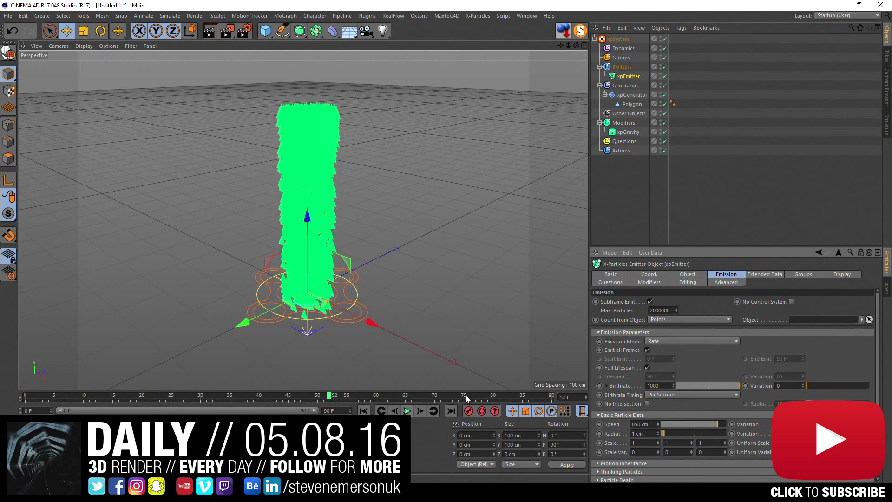
Set the emitter's disc radius to 10 cm and replay the simulation.
{"action": "left_click", "coordinate": [688, 275]}
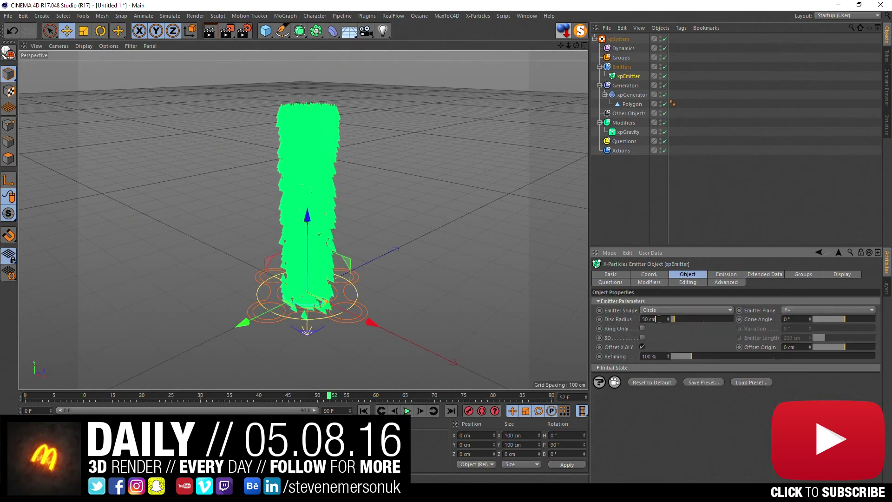
{"action": "type", "text": "10"}
{"action": "key", "text": "Return"}
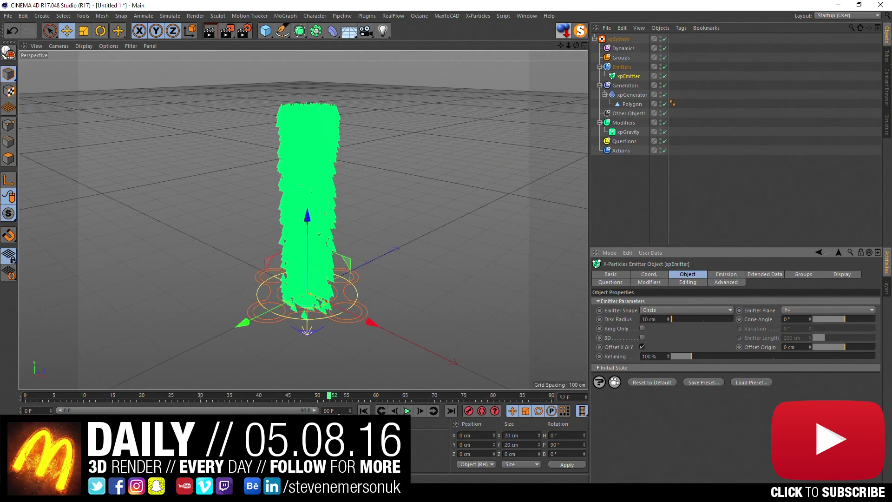
{"action": "left_click", "coordinate": [364, 411]}
{"action": "left_click", "coordinate": [408, 411]}
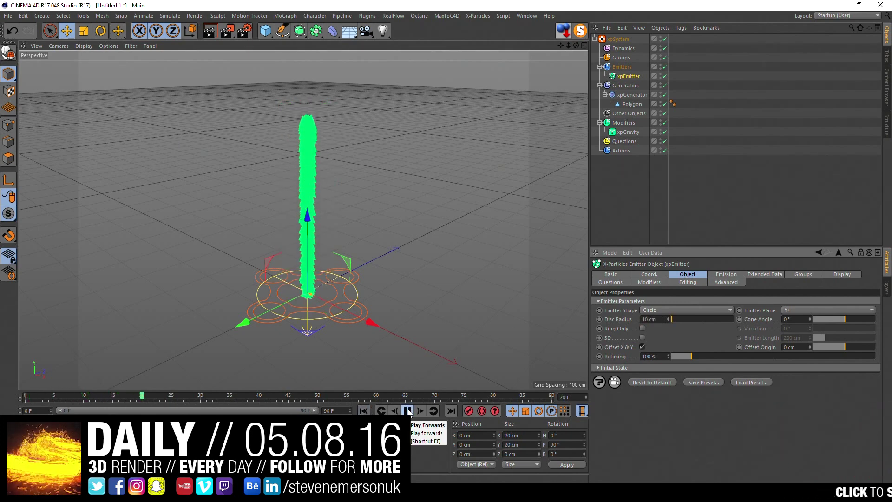
{"action": "left_click", "coordinate": [407, 410]}
{"action": "left_click", "coordinate": [640, 123]}
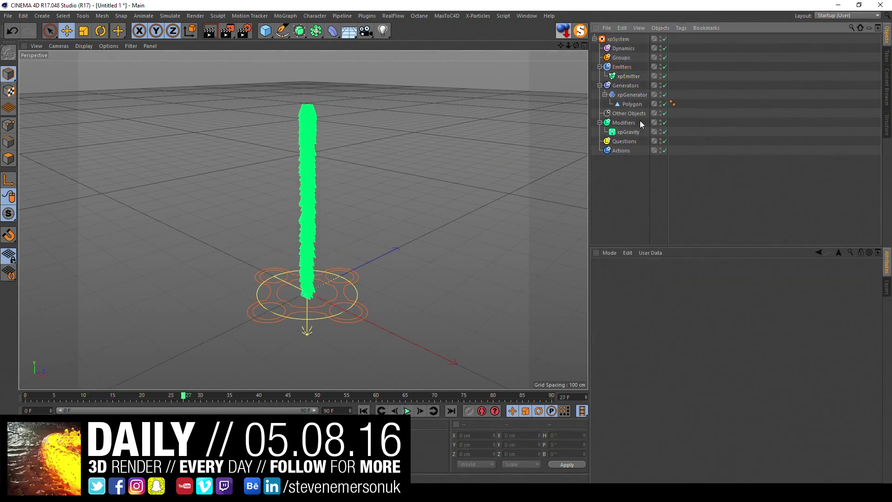
Try a wider emission cone angle, then reset it to 0°.
{"action": "left_click", "coordinate": [628, 77]}
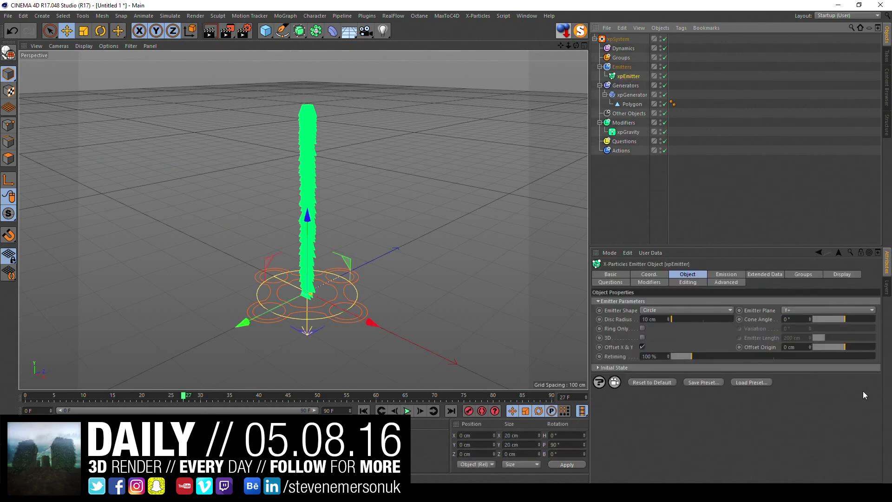
{"action": "left_click_drag", "start_coordinate": [852, 320], "coordinate": [866, 319]}
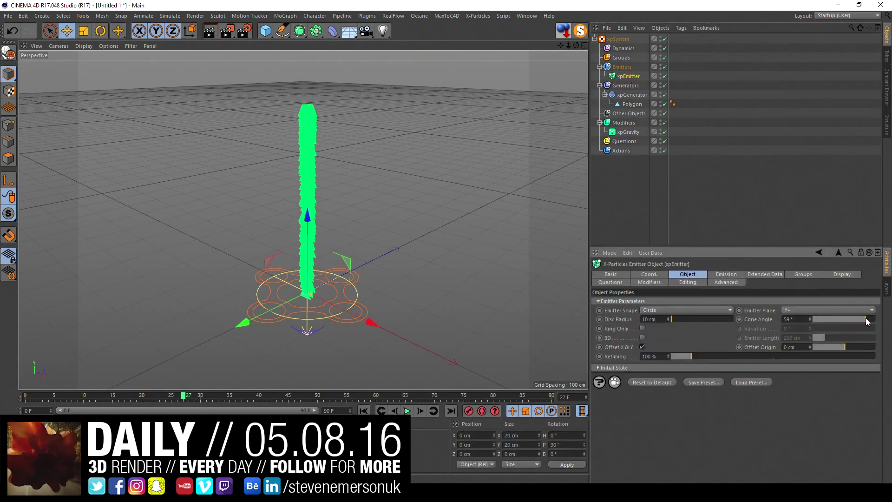
{"action": "left_click", "coordinate": [407, 410]}
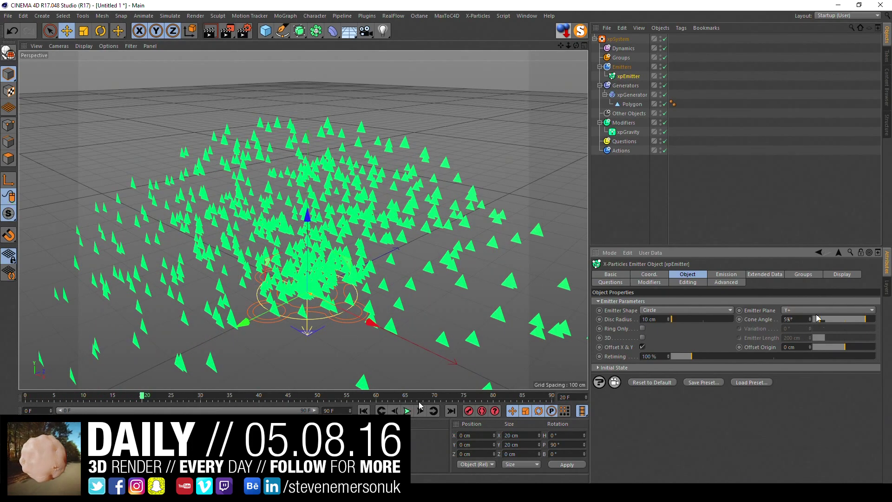
{"action": "left_click", "coordinate": [407, 411]}
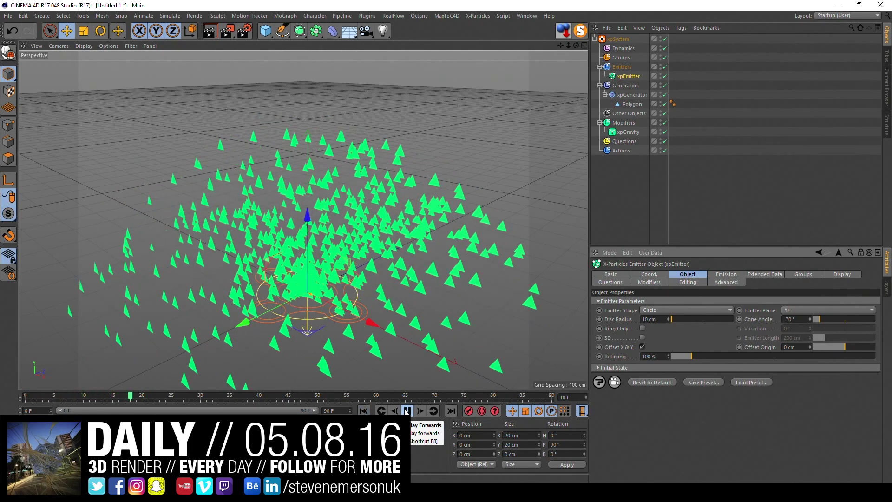
{"action": "left_click", "coordinate": [407, 411]}
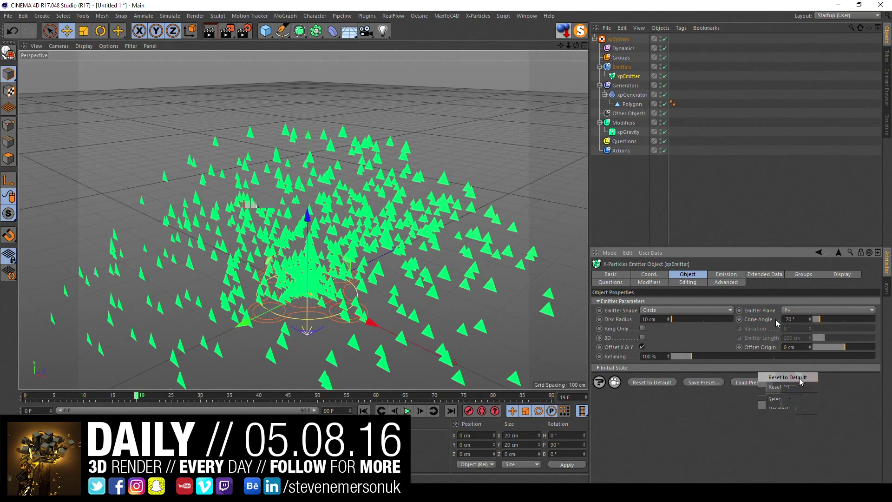
{"action": "left_click", "coordinate": [844, 321]}
Raise the emitter's birthrate variation to 446 and replay the simulation.
{"action": "left_click", "coordinate": [364, 410]}
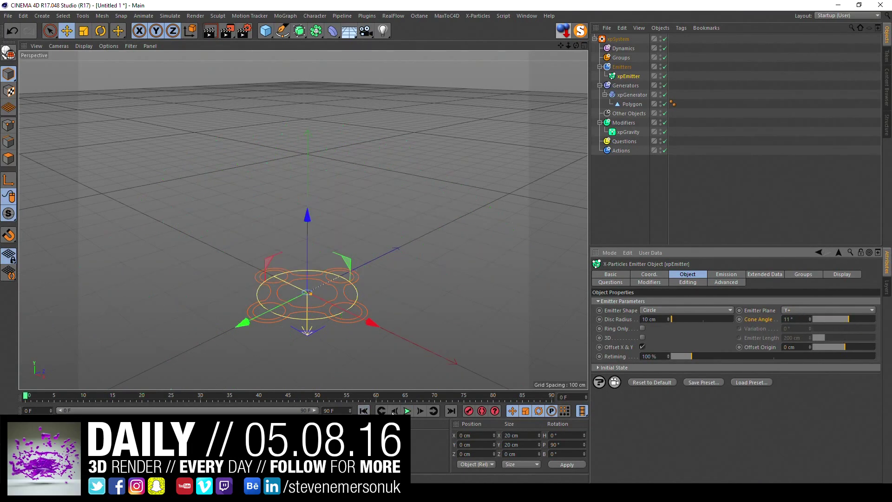
{"action": "left_click", "coordinate": [408, 410]}
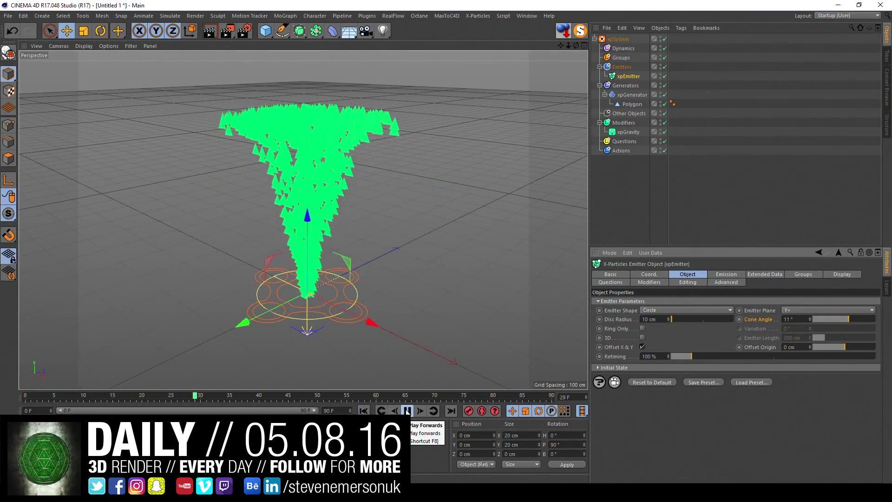
{"action": "left_click", "coordinate": [408, 411]}
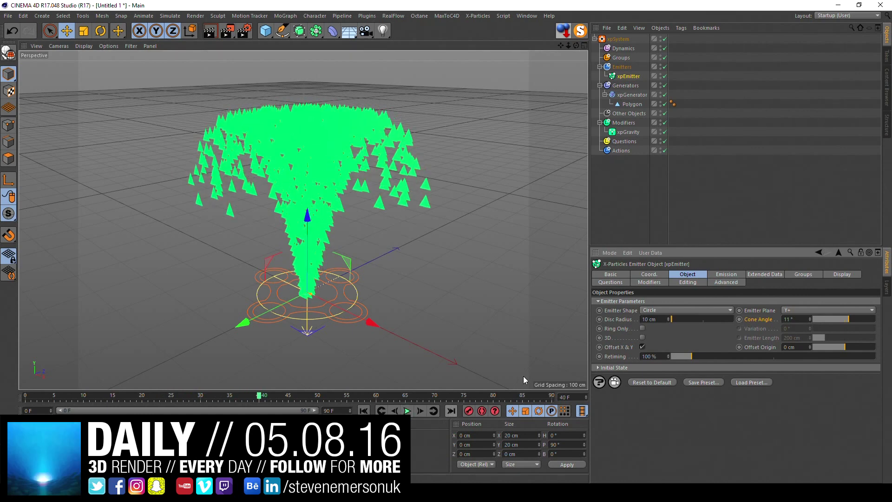
{"action": "left_click", "coordinate": [630, 187]}
{"action": "left_click", "coordinate": [626, 77]}
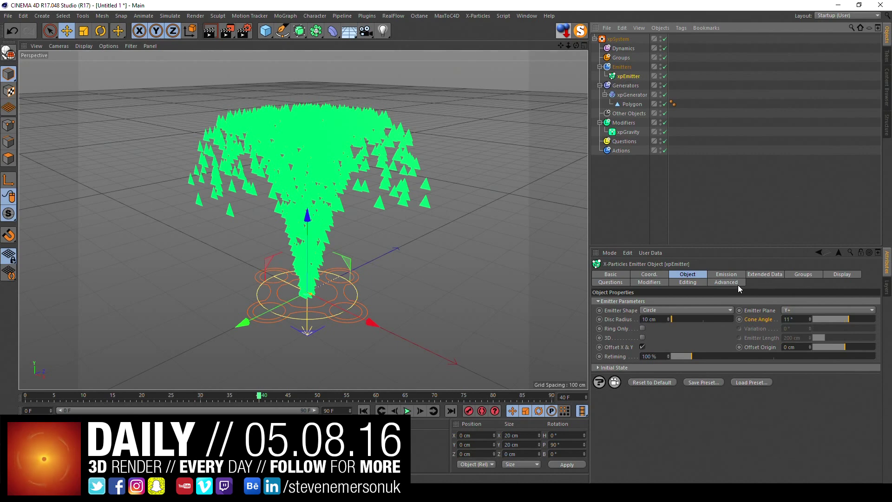
{"action": "left_click", "coordinate": [726, 274]}
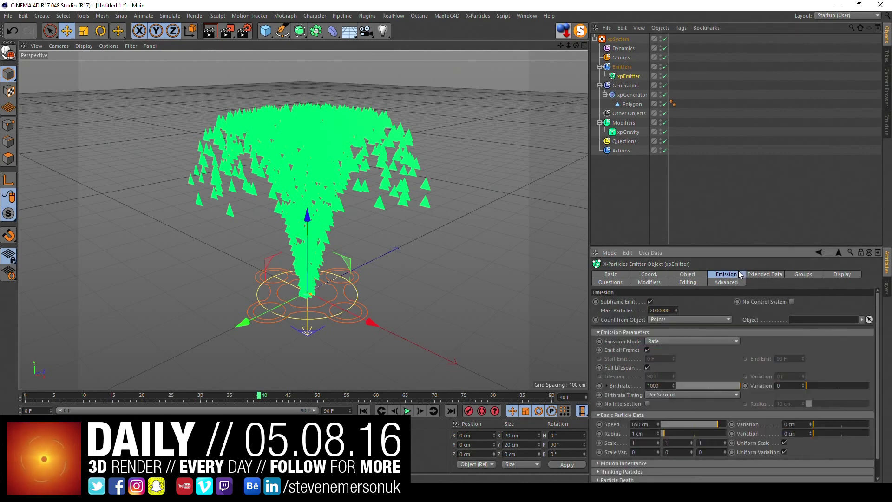
{"action": "left_click", "coordinate": [625, 132]}
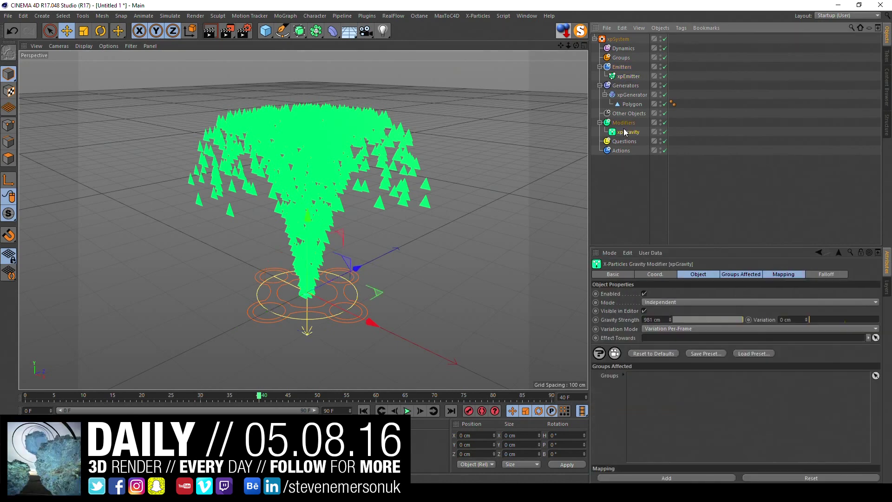
{"action": "left_click", "coordinate": [627, 80]}
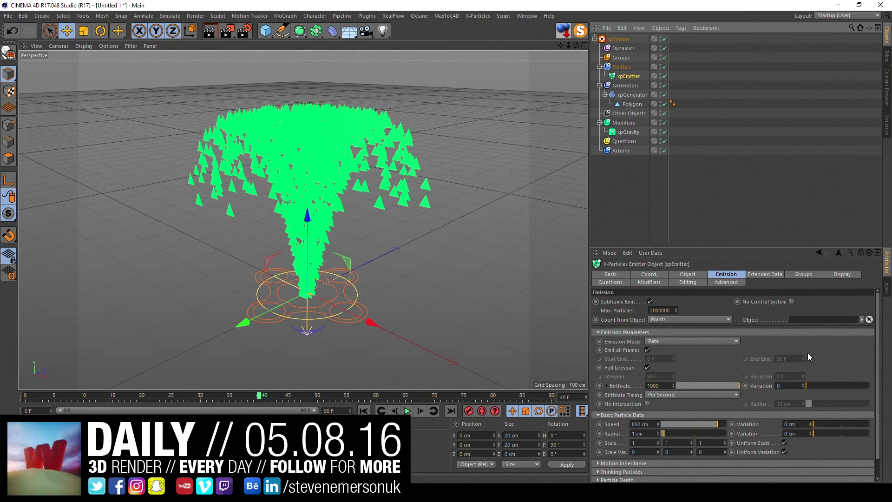
{"action": "left_click_drag", "start_coordinate": [813, 385], "coordinate": [830, 388]}
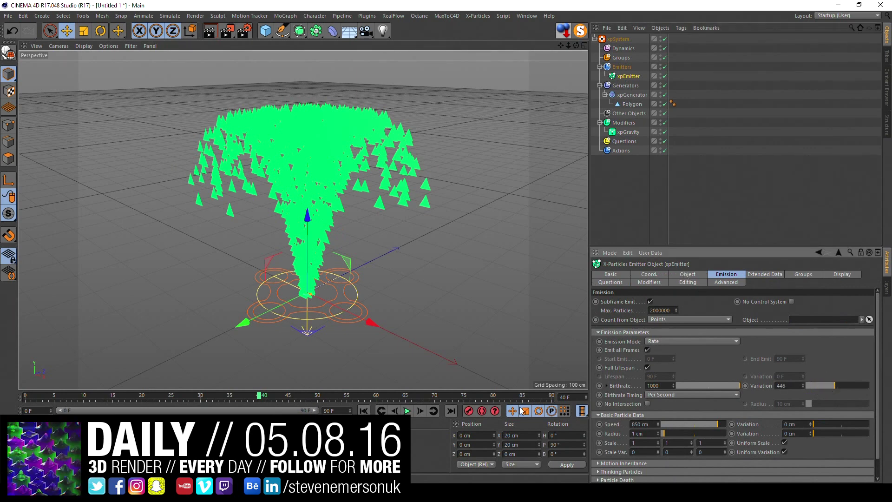
{"action": "left_click", "coordinate": [363, 410]}
{"action": "left_click", "coordinate": [407, 411]}
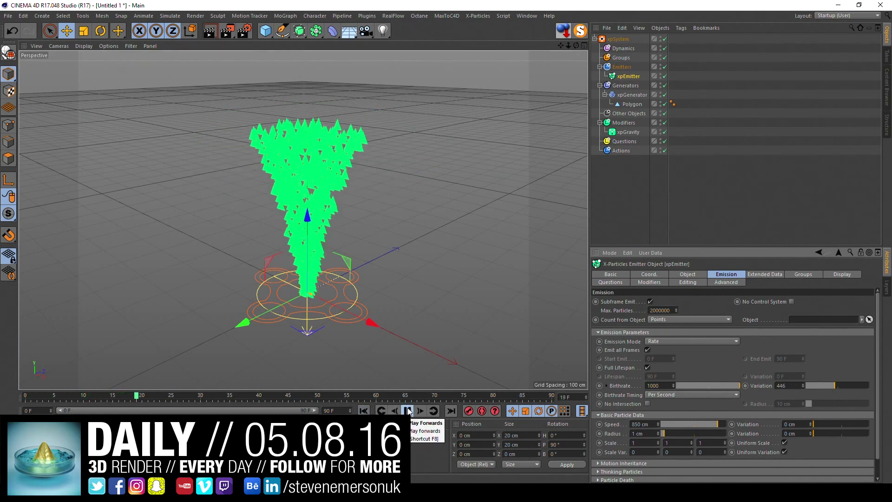
{"action": "left_click", "coordinate": [408, 410]}
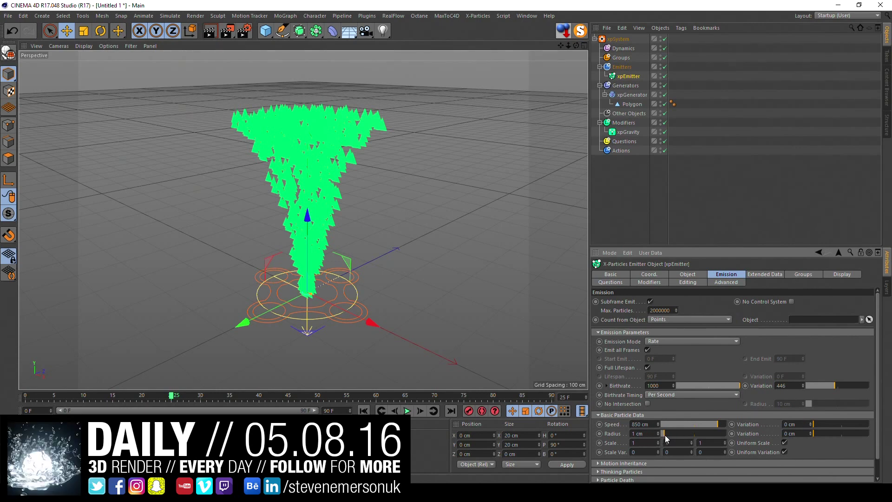
Reset particle radius to 1 cm and set scale and scale variation to 5.
{"action": "left_click_drag", "start_coordinate": [666, 436], "coordinate": [672, 437]}
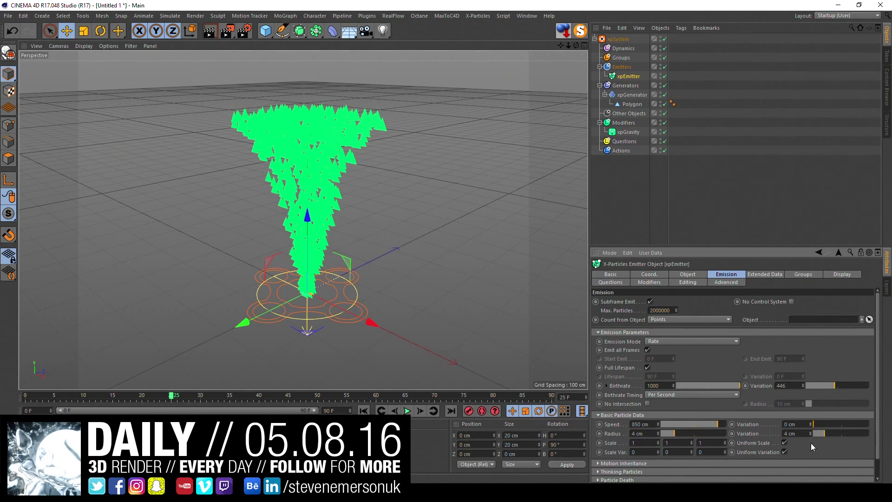
{"action": "left_click", "coordinate": [367, 411]}
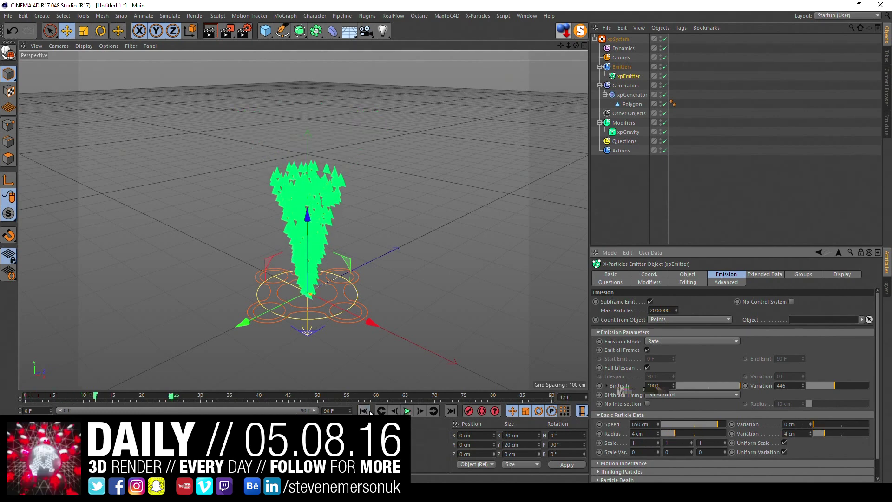
{"action": "right_click", "coordinate": [612, 435]}
{"action": "left_click", "coordinate": [674, 382]}
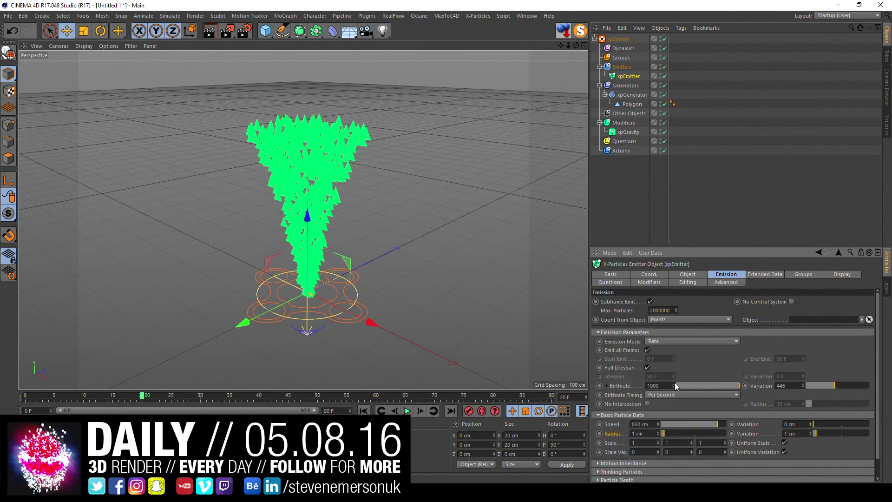
{"action": "left_click", "coordinate": [745, 433]}
{"action": "left_click", "coordinate": [633, 443]}
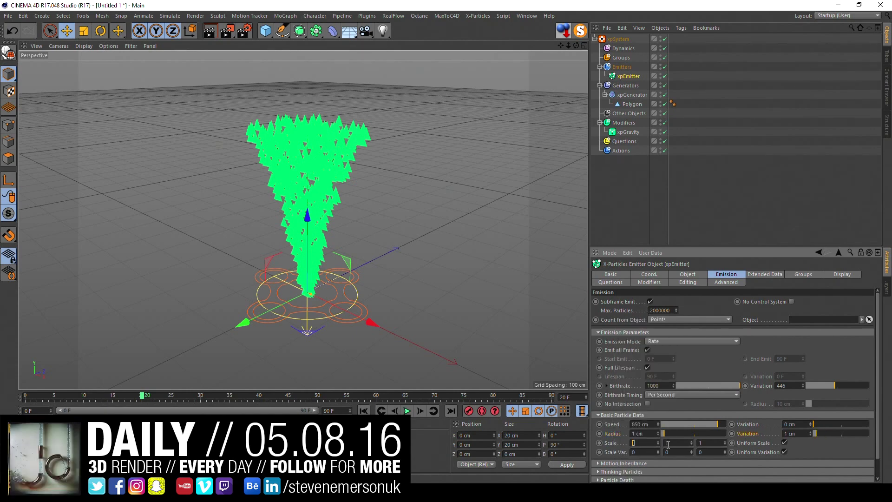
{"action": "type", "text": "5"}
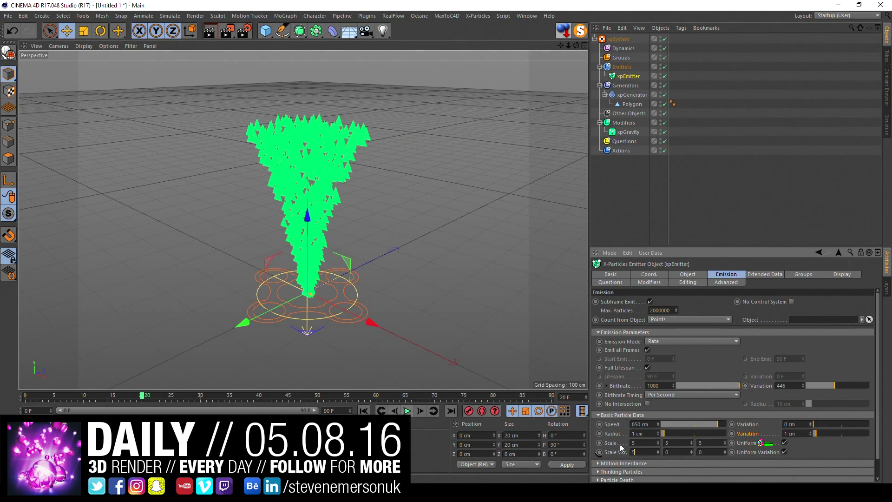
{"action": "key", "text": "Return"}
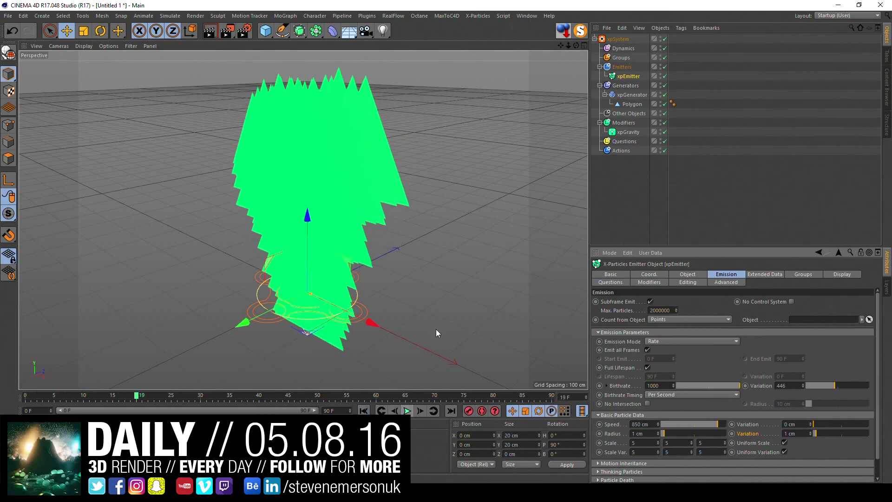
{"action": "left_click", "coordinate": [632, 104]}
Shrink the triangle Polygon to 1 × 1 cm and play back to check the fountain.
{"action": "left_click", "coordinate": [651, 296]}
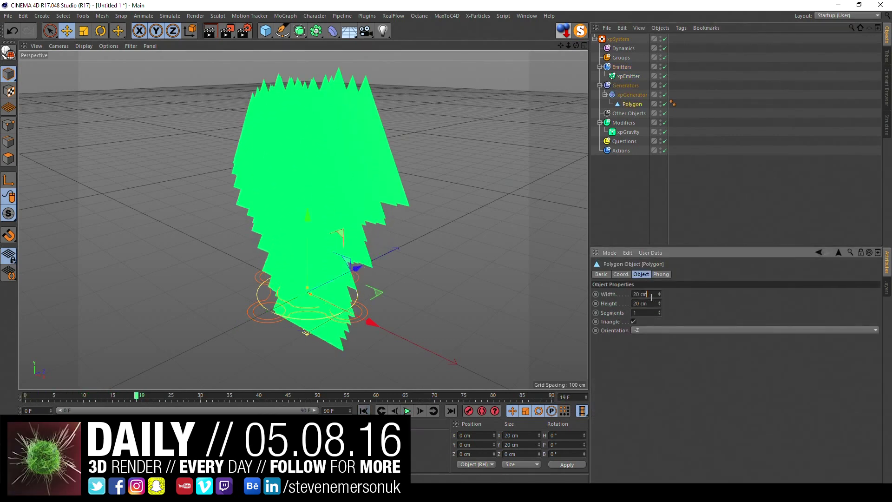
{"action": "left_click_drag", "start_coordinate": [652, 296], "coordinate": [596, 292]}
{"action": "type", "text": "1"}
{"action": "key", "text": "Tab"}
{"action": "type", "text": "1"}
{"action": "key", "text": "Return"}
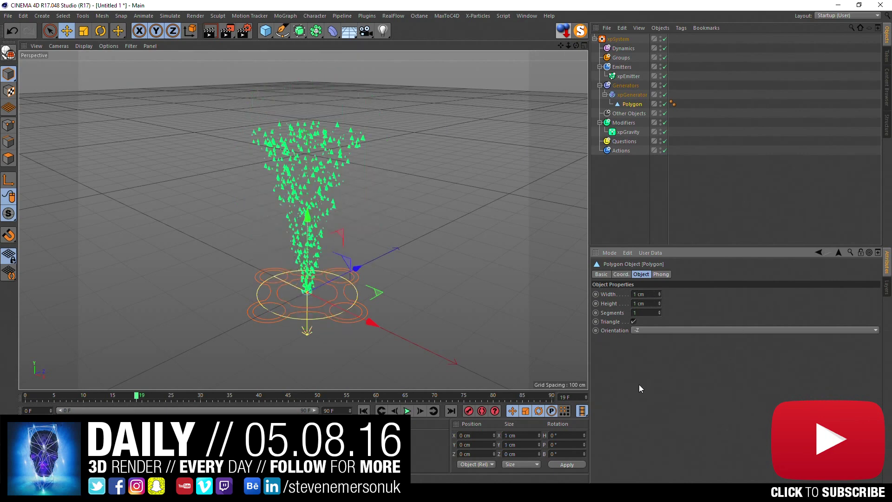
{"action": "left_click", "coordinate": [408, 411]}
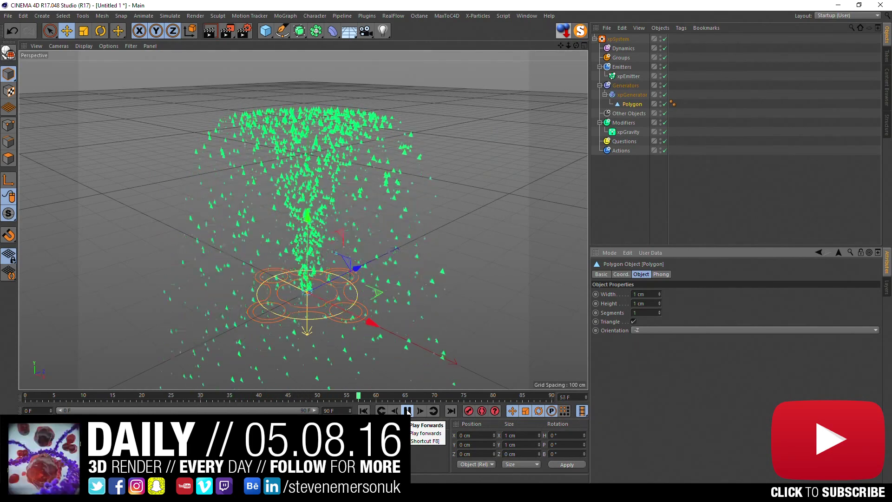
{"action": "left_click", "coordinate": [407, 410]}
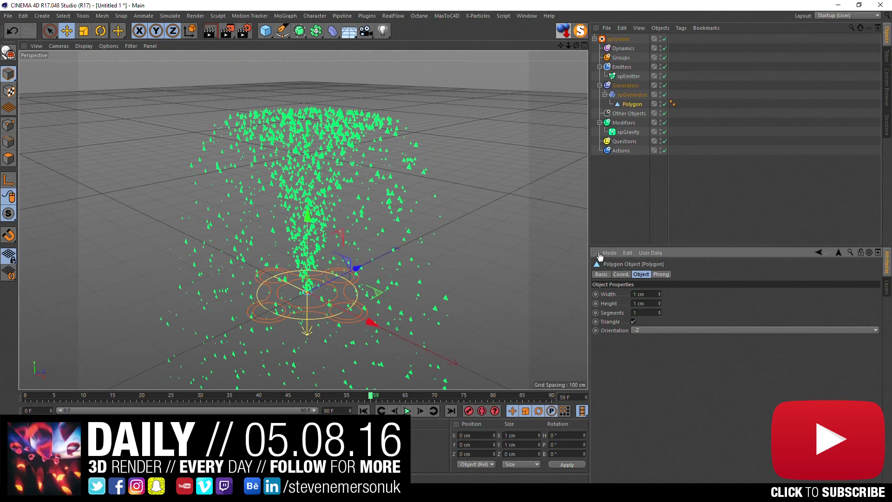
{"action": "left_click", "coordinate": [347, 32]}
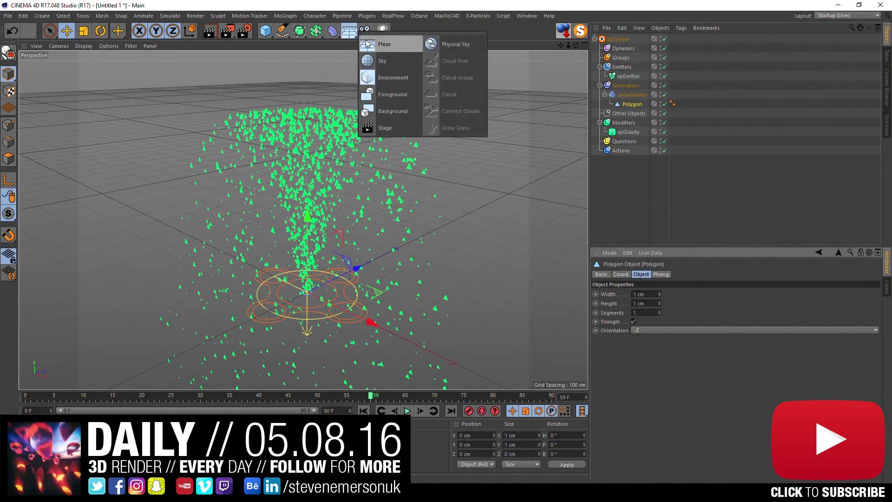
Add a 1000 × 1000 cm plane with a particle collider tag and replay.
{"action": "left_click", "coordinate": [265, 31]}
{"action": "left_click", "coordinate": [346, 61]}
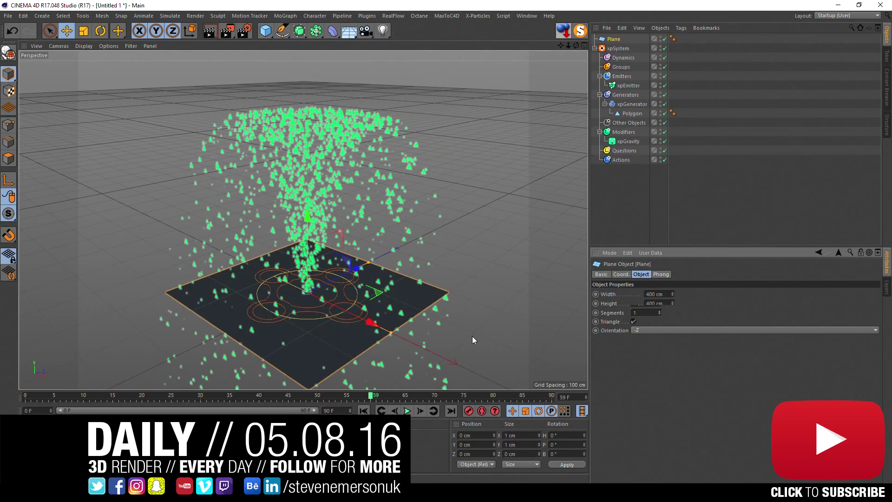
{"action": "type", "text": "0"}
{"action": "key", "text": "Return"}
{"action": "left_click", "coordinate": [671, 305]}
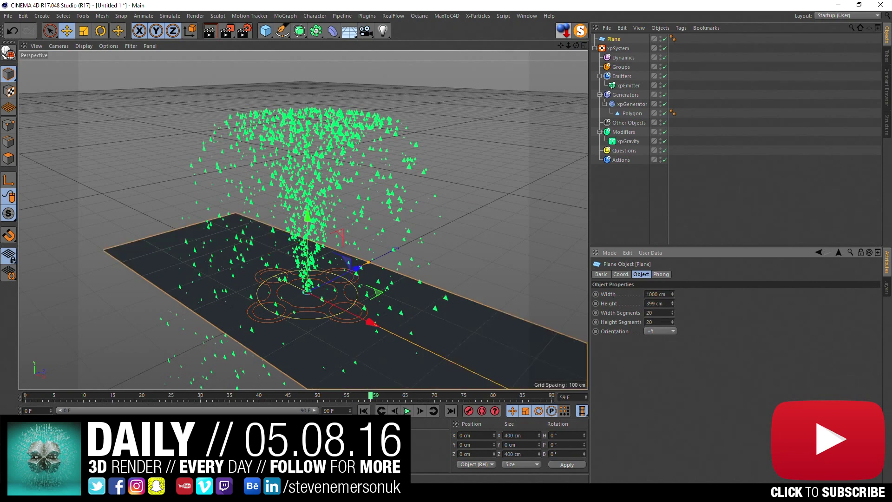
{"action": "type", "text": "00"}
{"action": "key", "text": "Return"}
{"action": "type", "text": "1"}
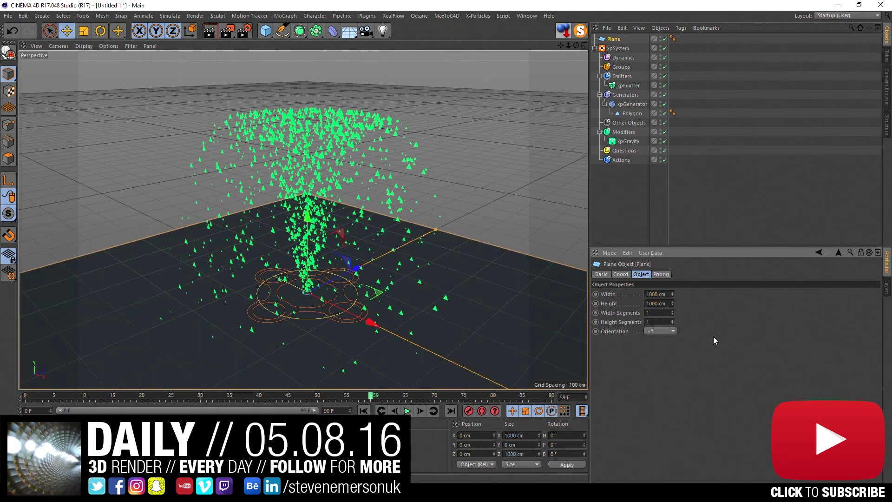
{"action": "right_click", "coordinate": [617, 40]}
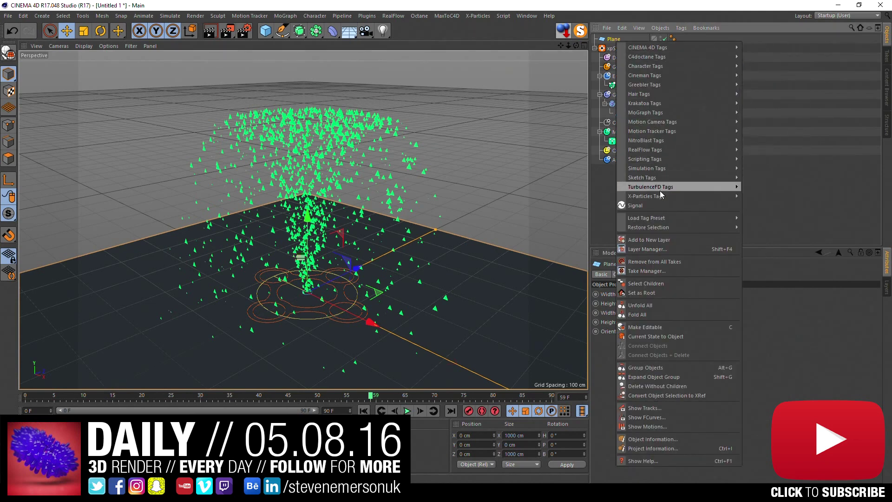
{"action": "left_click", "coordinate": [764, 206]}
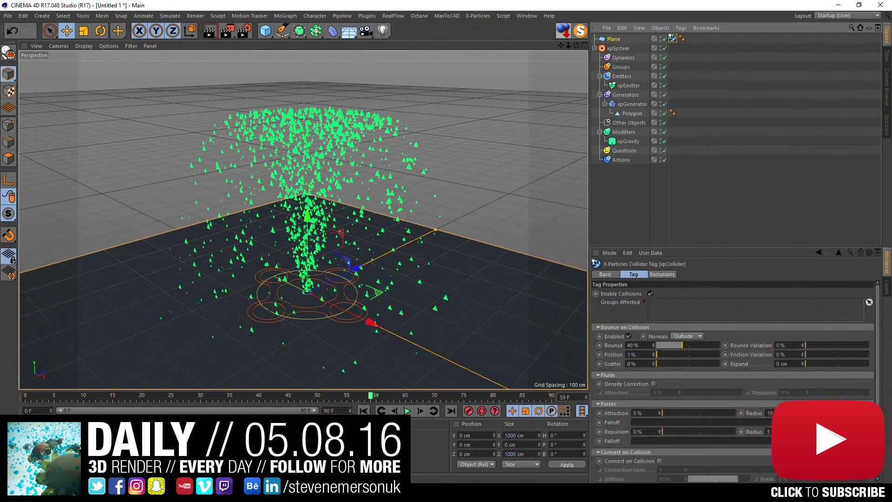
{"action": "left_click", "coordinate": [364, 411]}
{"action": "left_click", "coordinate": [407, 410]}
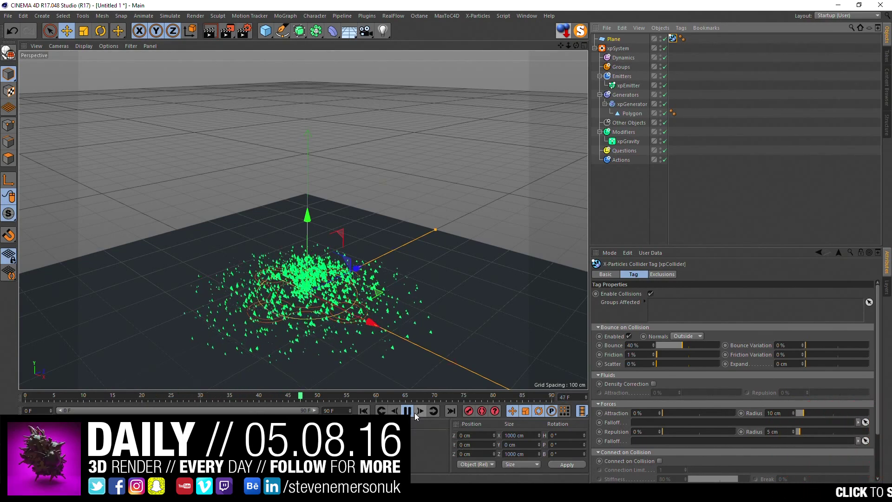
{"action": "left_click", "coordinate": [414, 412]}
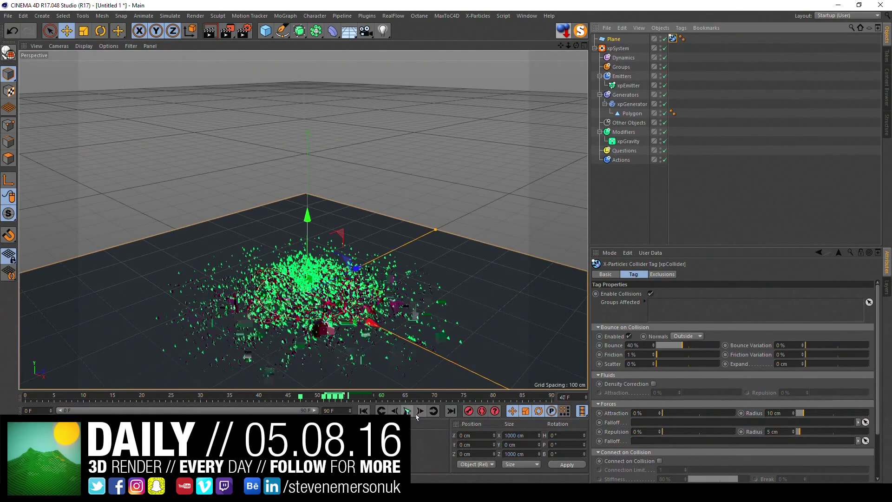
Raise the xpEmitter to Y 15.434 cm, preview the fountain, and rewind to frame 0.
{"action": "left_click", "coordinate": [497, 158]}
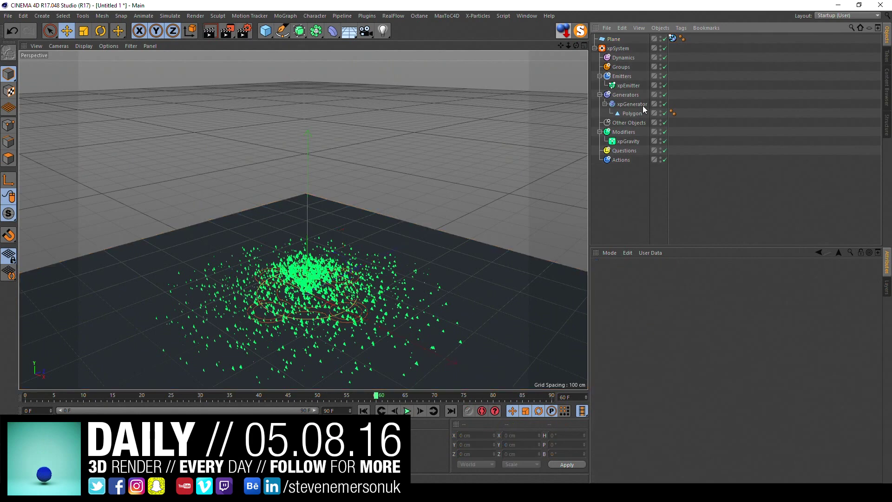
{"action": "left_click", "coordinate": [620, 48]}
{"action": "left_click", "coordinate": [625, 84]}
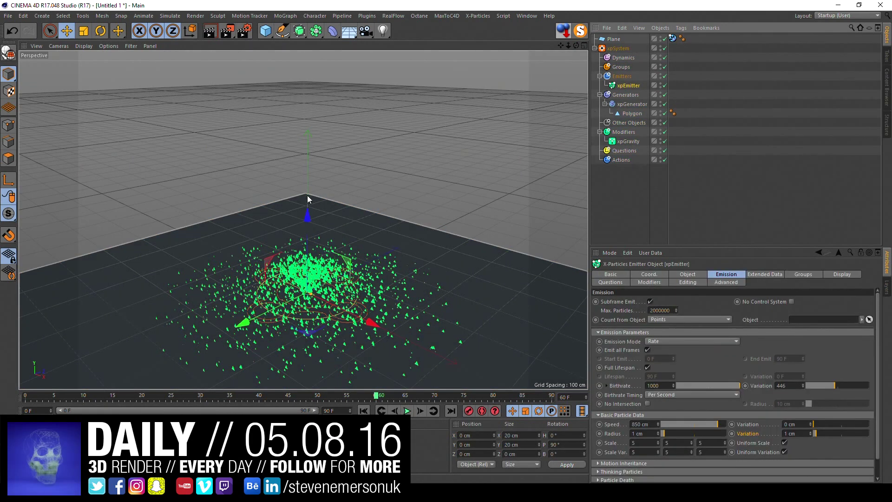
{"action": "left_click_drag", "start_coordinate": [307, 215], "coordinate": [307, 209]}
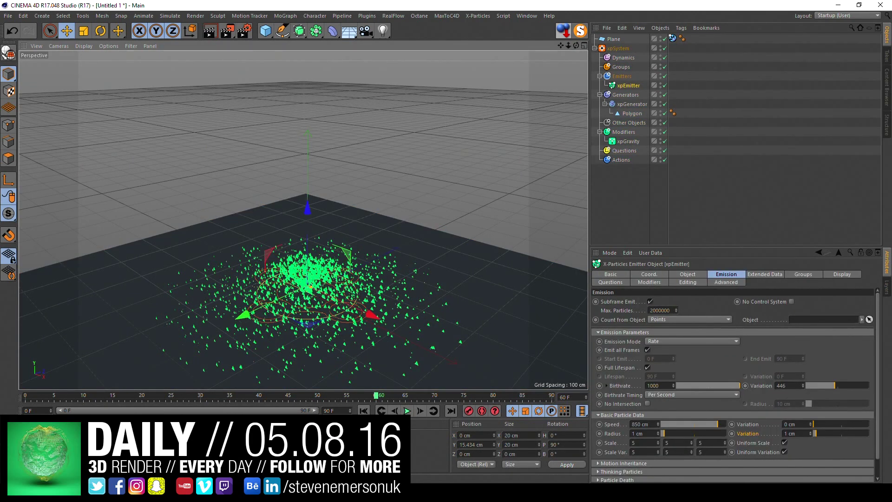
{"action": "left_click", "coordinate": [408, 411]}
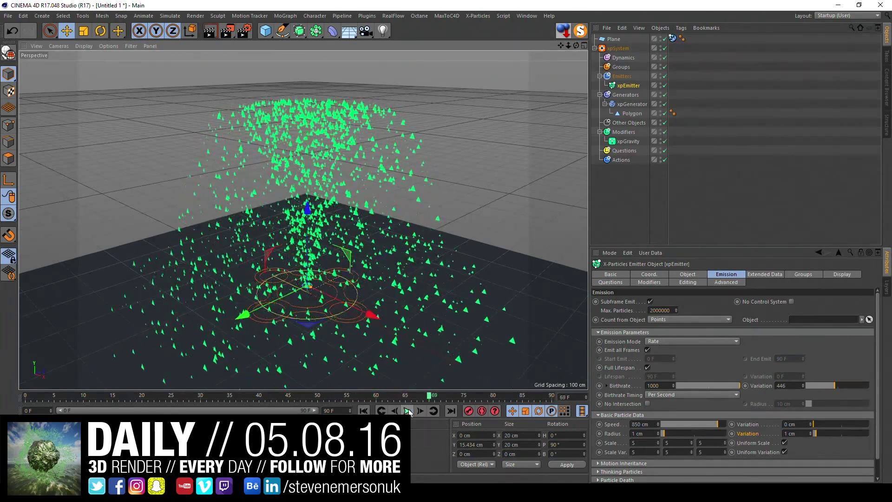
{"action": "left_click", "coordinate": [408, 411]}
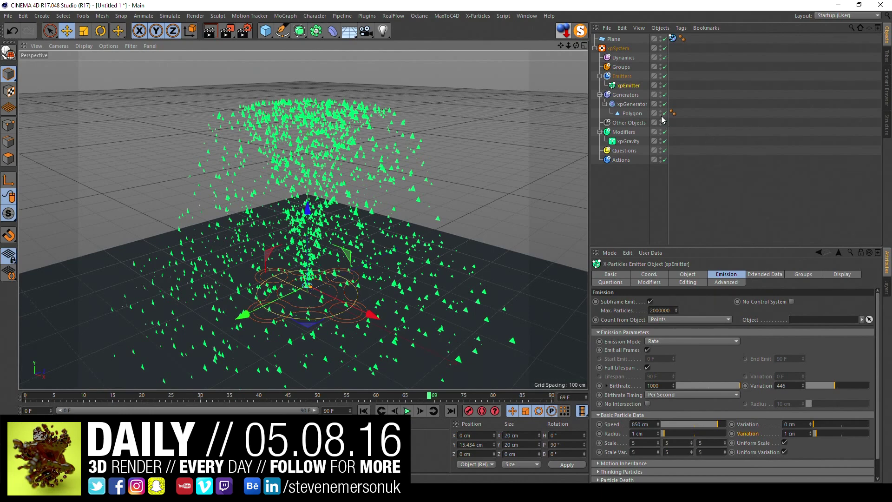
{"action": "left_click", "coordinate": [369, 412]}
Set the render output to 1920 × 1920 with Octane Renderer, then save the scene.
{"action": "left_click", "coordinate": [245, 31]}
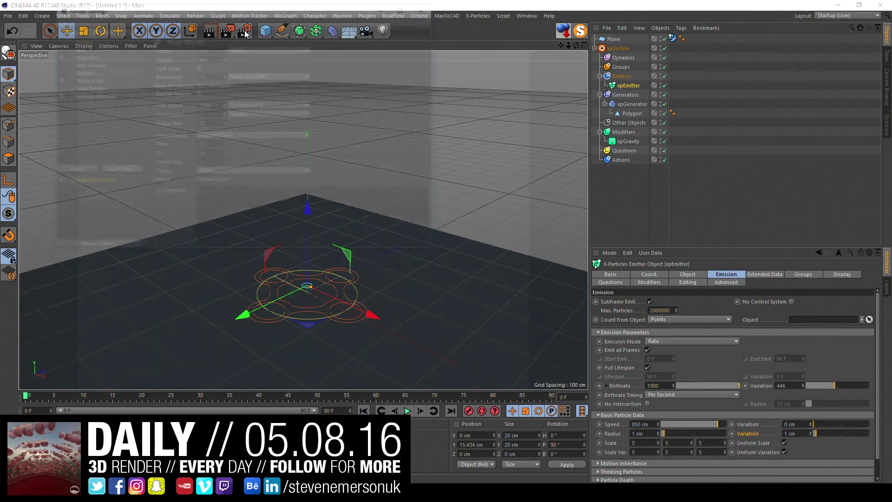
{"action": "type", "text": "1920"}
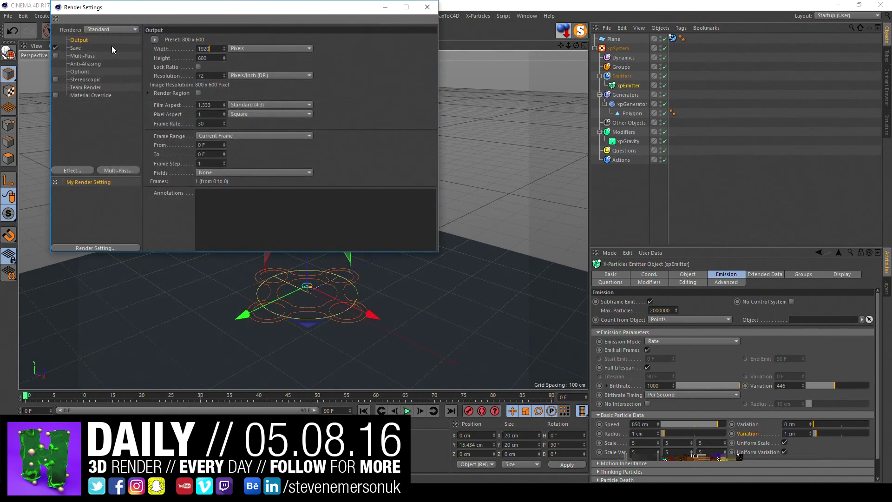
{"action": "key", "text": "Tab"}
{"action": "type", "text": "1520"}
{"action": "key", "text": "Return"}
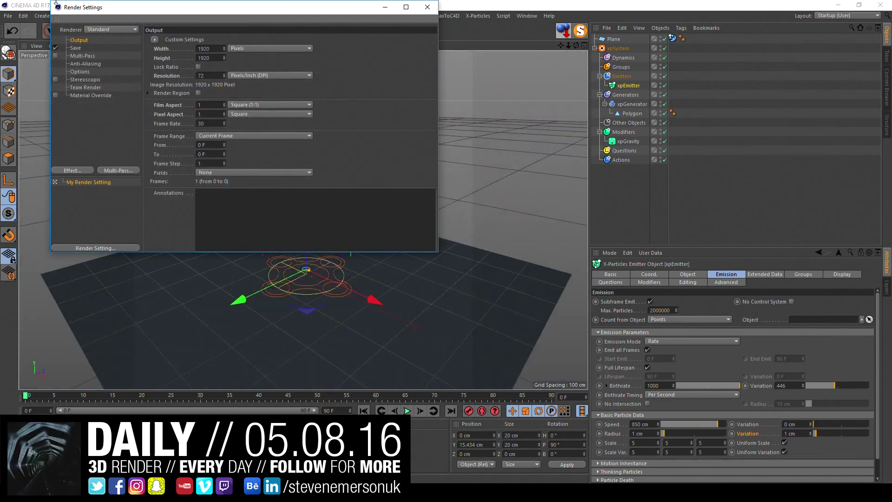
{"action": "left_click", "coordinate": [123, 86]}
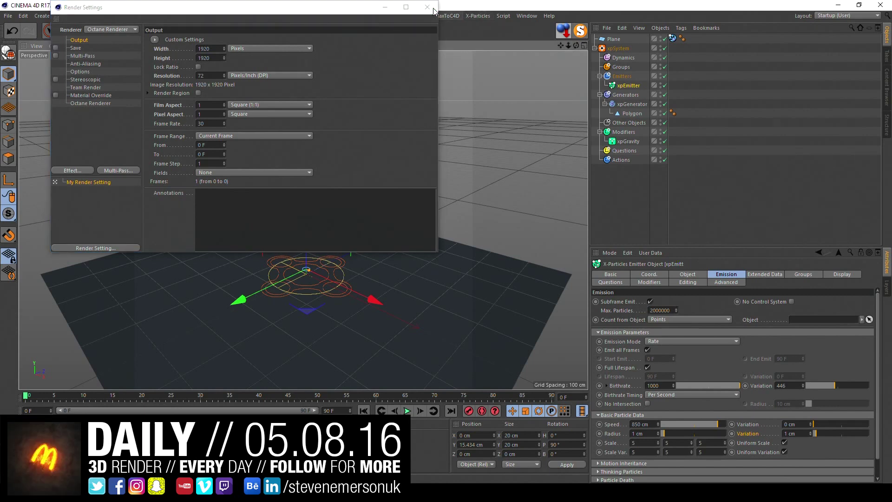
{"action": "key", "text": "ctrl+s"}
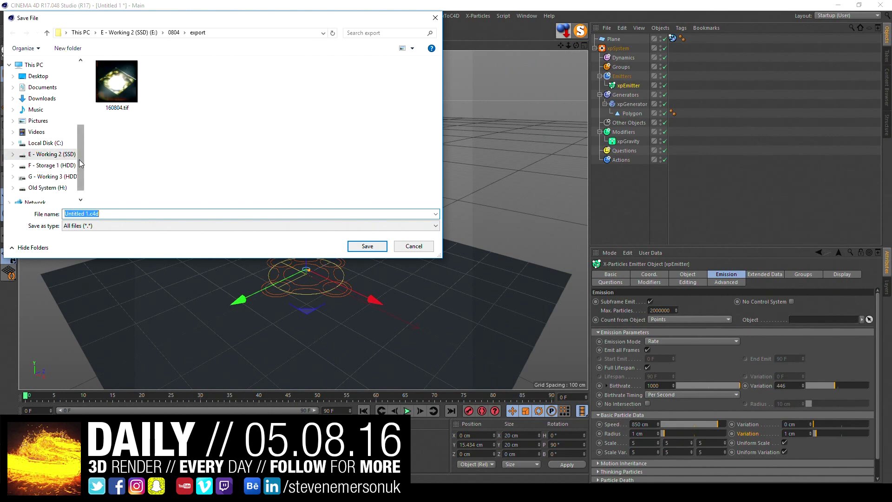
Create folder 805 at the root of E: and save the scene there as 160805.c4d.
{"action": "scroll", "coordinate": [81, 161], "scroll_direction": "up", "scroll_amount": 1}
{"action": "scroll", "coordinate": [84, 160], "scroll_direction": "down", "scroll_amount": 1}
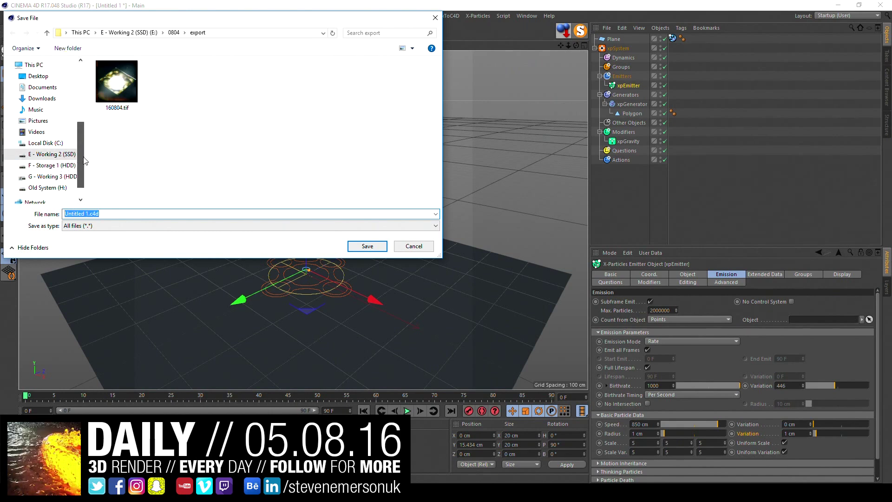
{"action": "left_click", "coordinate": [177, 32]}
{"action": "left_click", "coordinate": [134, 35]}
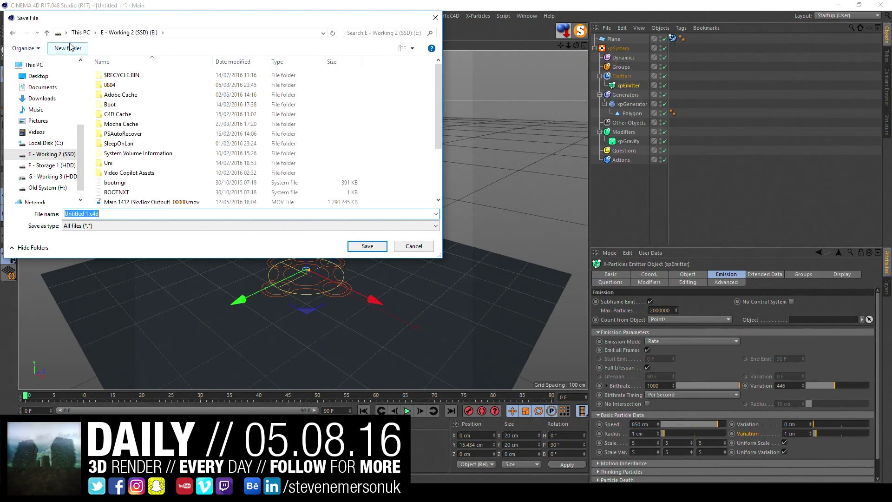
{"action": "left_click", "coordinate": [68, 48]}
{"action": "type", "text": "0805"}
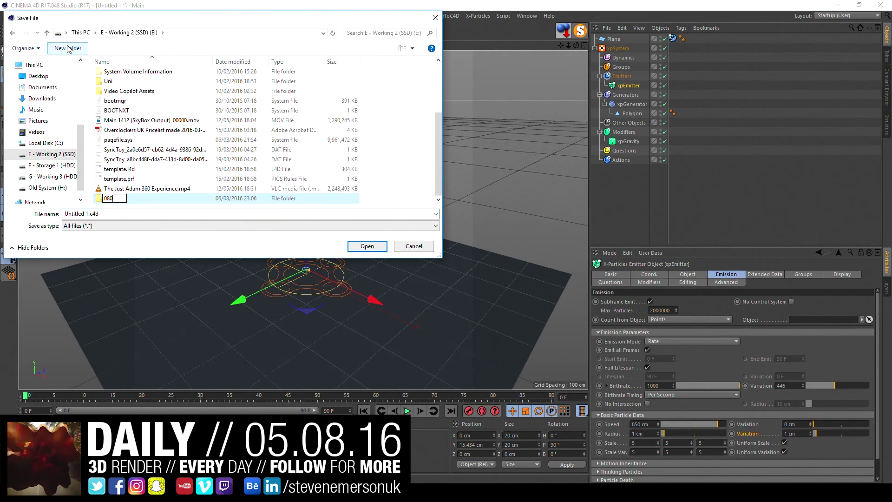
{"action": "key", "text": "Return"}
{"action": "key", "text": "Return"}
{"action": "type", "text": "160"}
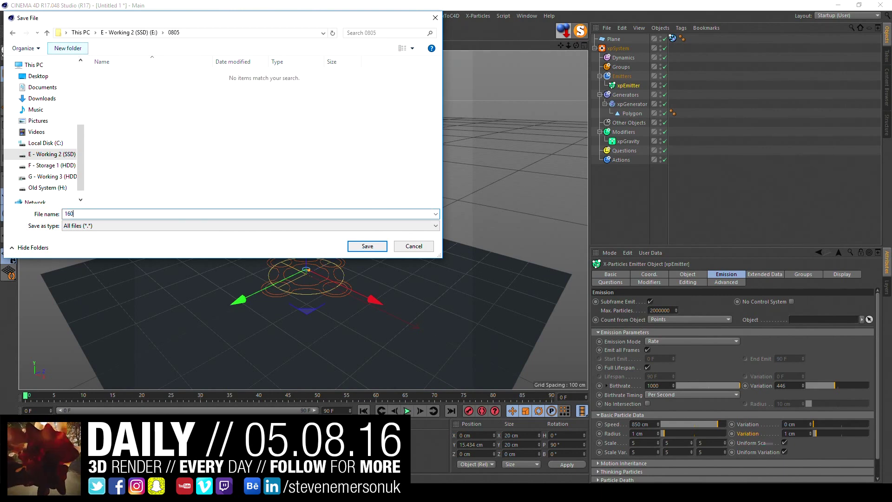
{"action": "type", "text": "805"}
{"action": "key", "text": "Return"}
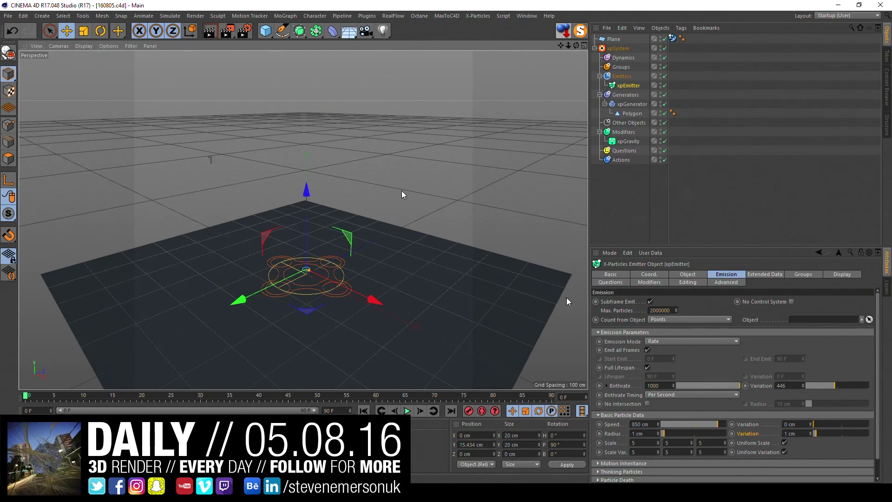
Play the saved fountain through to frame 60 and deselect the emitter.
{"action": "left_click", "coordinate": [407, 410]}
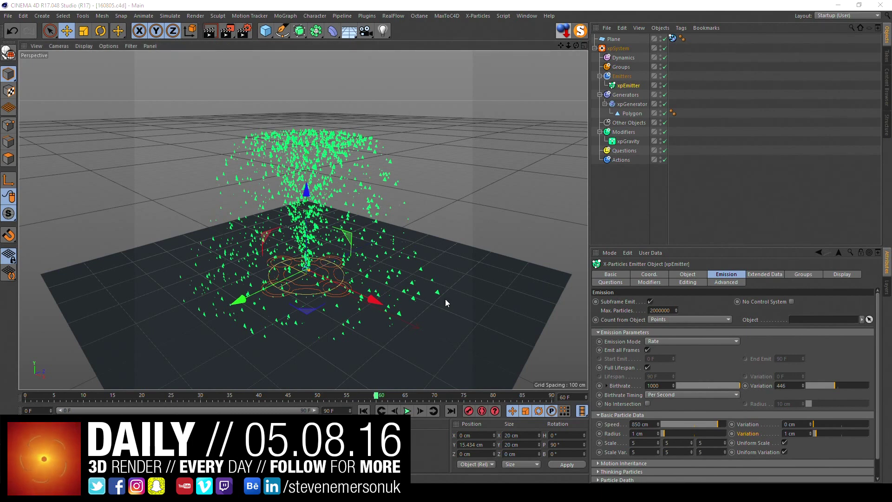
{"action": "left_click", "coordinate": [535, 196]}
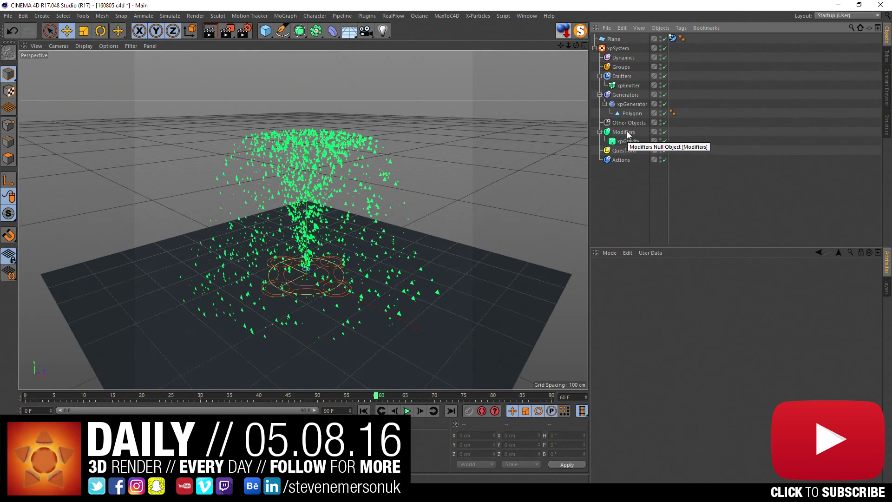
Add an xpVortex modifier under Modifiers and replay the simulation.
{"action": "left_click", "coordinate": [623, 132]}
{"action": "left_click", "coordinate": [876, 321]}
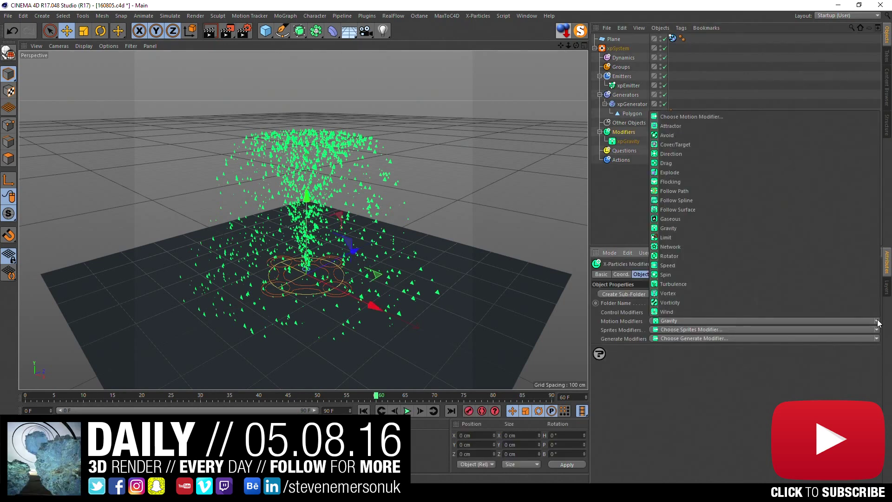
{"action": "left_click", "coordinate": [763, 293]}
{"action": "left_click", "coordinate": [363, 411]}
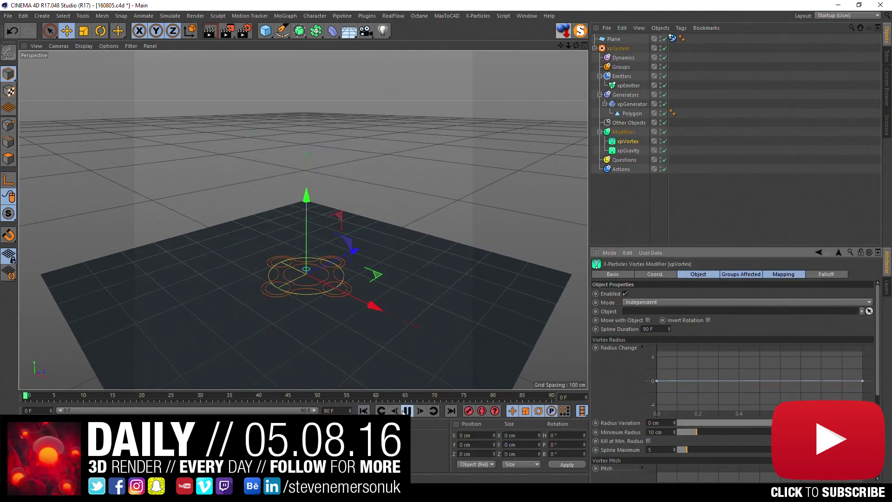
{"action": "left_click", "coordinate": [408, 411]}
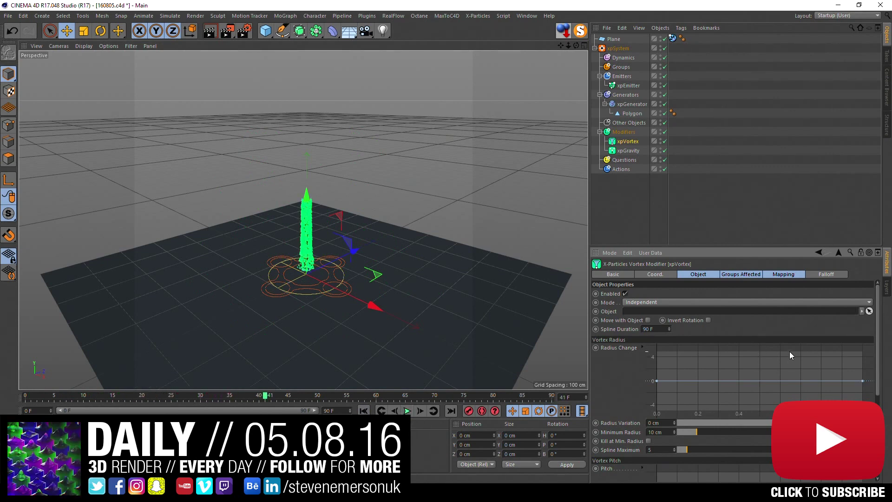
Ramp the vortex Radius Change curve from -4 up to about 4.5, replaying to check.
{"action": "left_click_drag", "start_coordinate": [658, 381], "coordinate": [605, 450]}
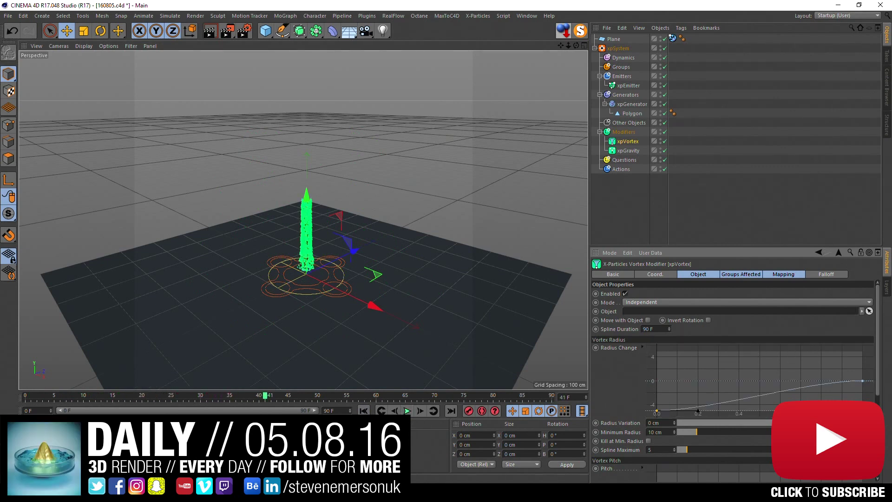
{"action": "left_click", "coordinate": [364, 411]}
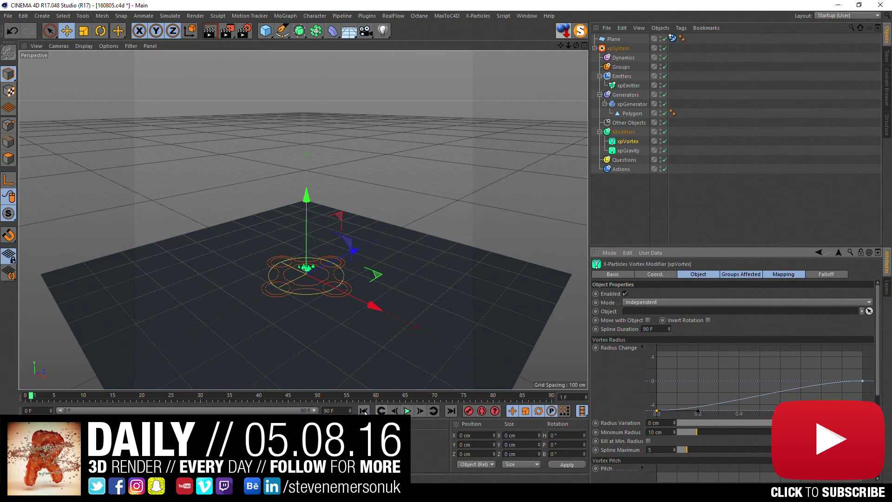
{"action": "left_click", "coordinate": [407, 411]}
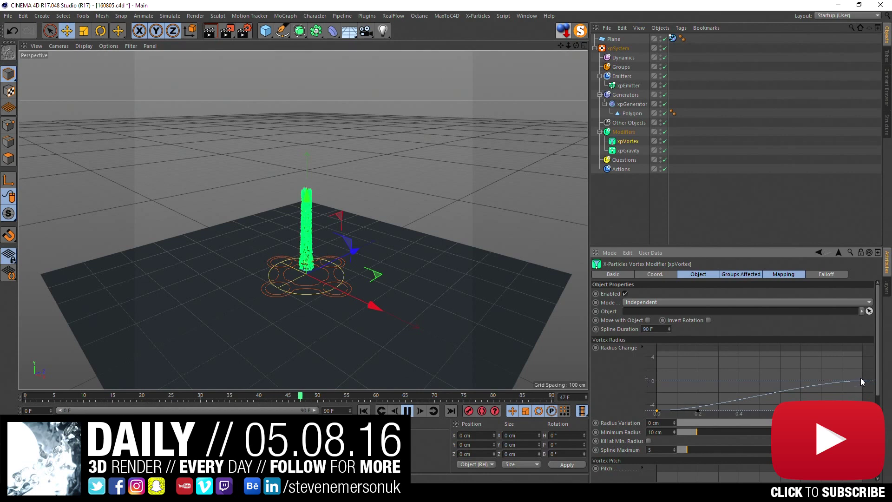
{"action": "left_click_drag", "start_coordinate": [861, 385], "coordinate": [867, 335]}
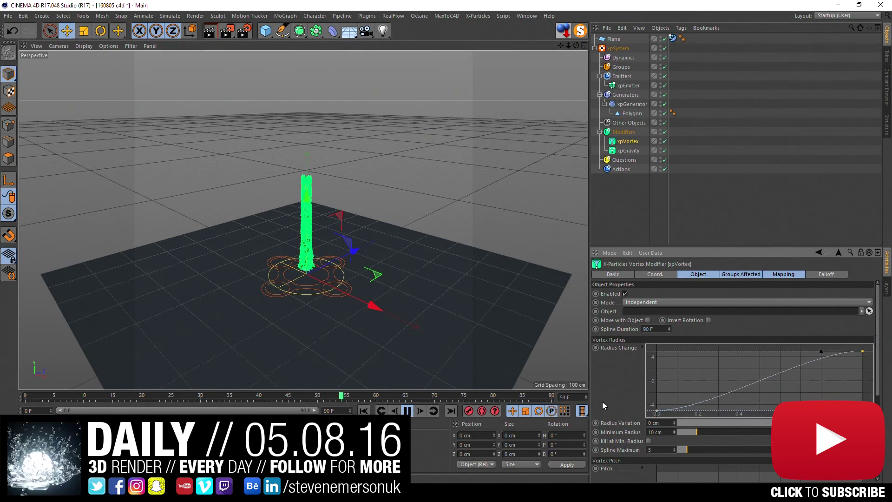
{"action": "left_click", "coordinate": [363, 411]}
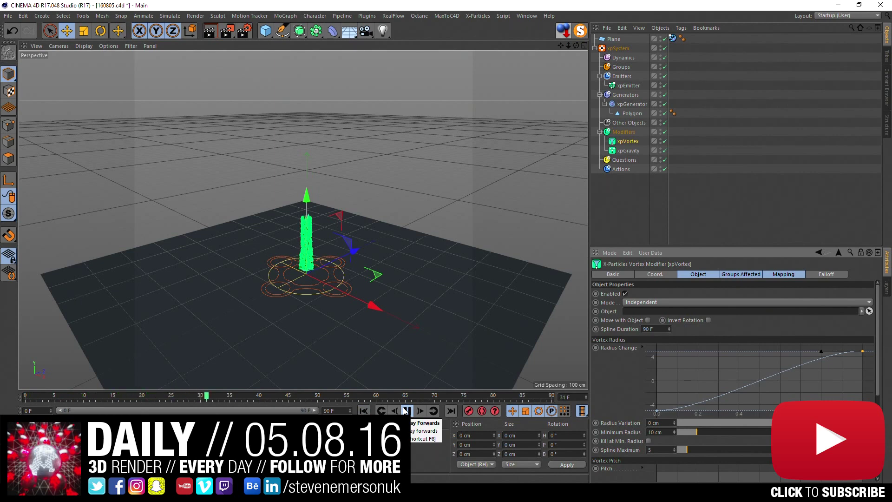
Reset the Radius Change curve to flat and try Radius Variation 20 cm.
{"action": "right_click", "coordinate": [623, 354]}
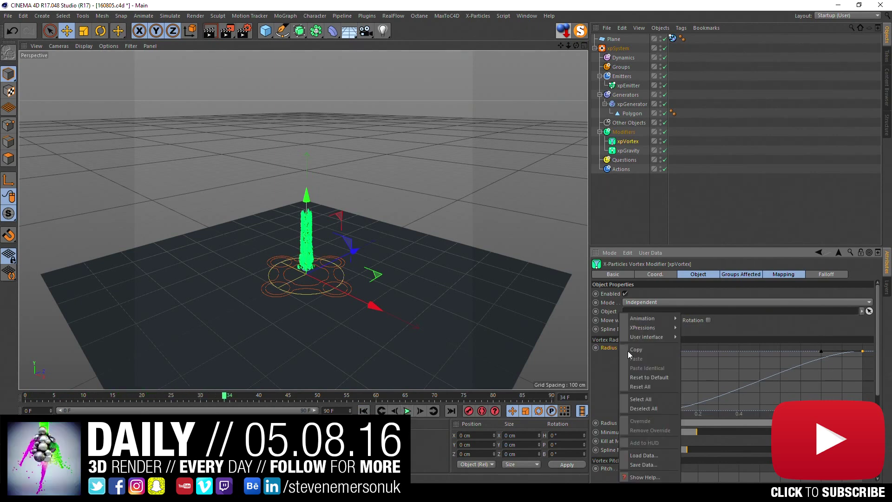
{"action": "left_click", "coordinate": [652, 378]}
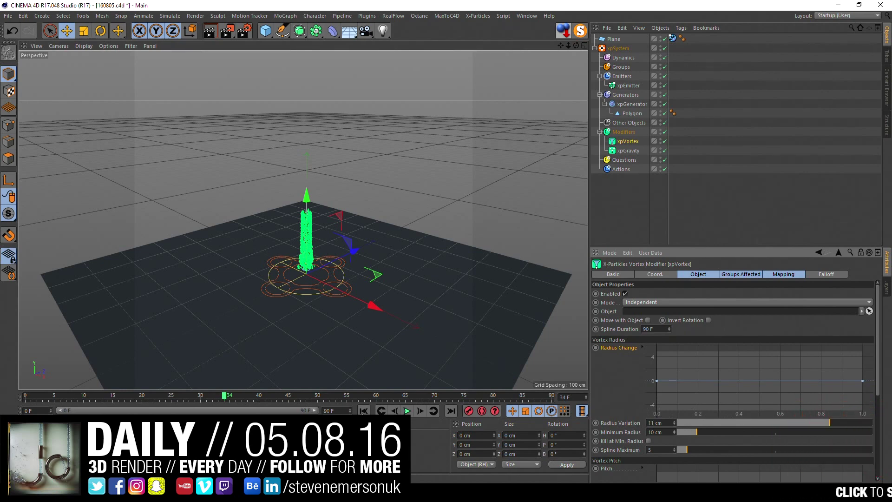
{"action": "left_click", "coordinate": [363, 411]}
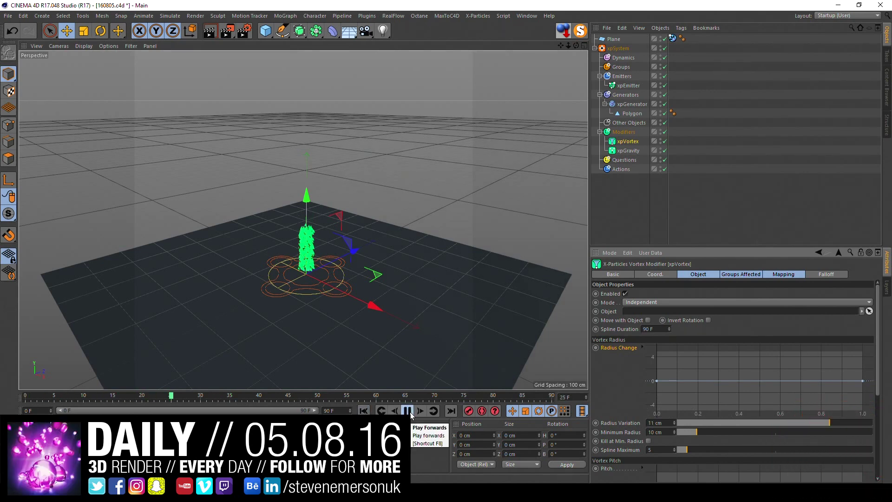
{"action": "left_click", "coordinate": [411, 413]}
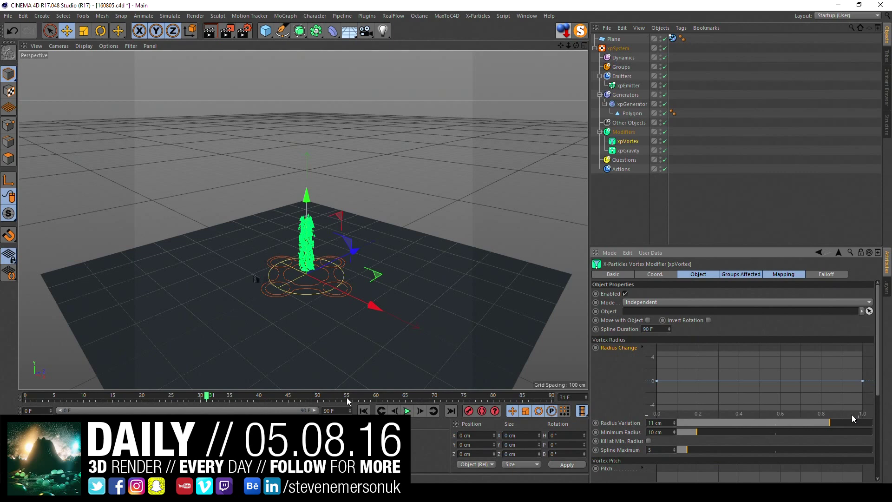
{"action": "left_click_drag", "start_coordinate": [853, 422], "coordinate": [876, 422]}
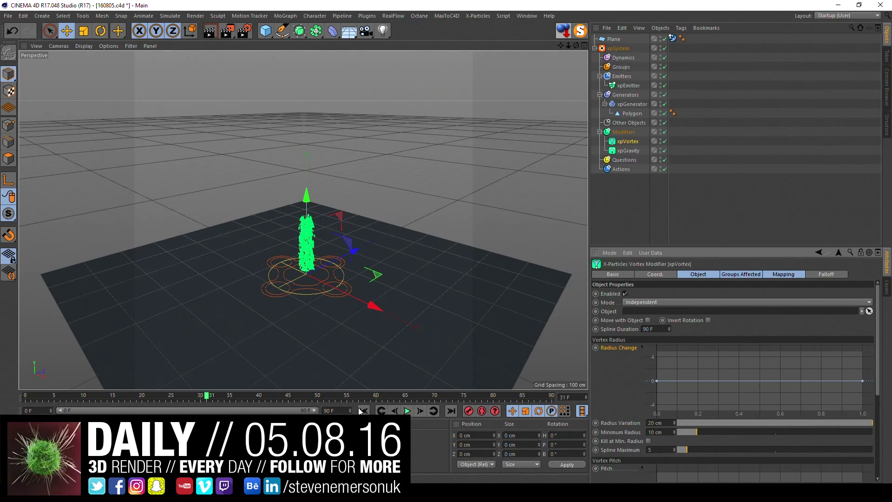
{"action": "left_click", "coordinate": [411, 417]}
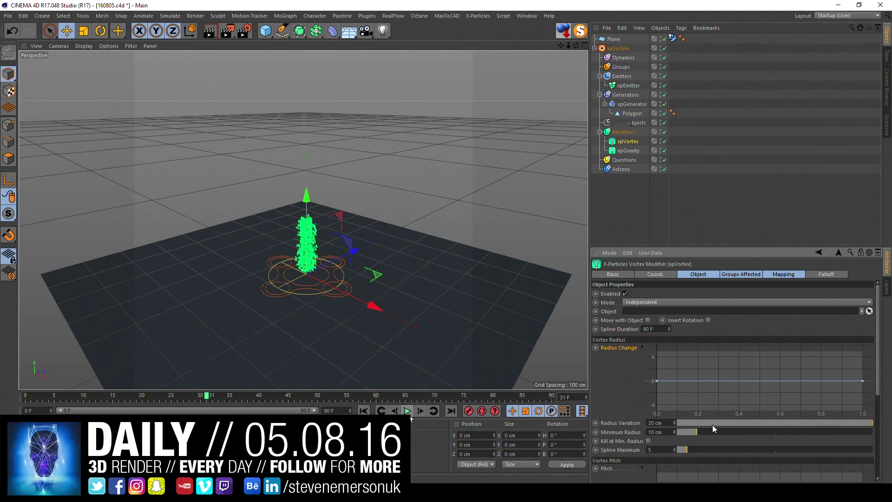
Test vortex Minimum Radius at 76 cm, then set it to 2 cm and rewind.
{"action": "left_click_drag", "start_coordinate": [713, 431], "coordinate": [826, 432]}
{"action": "left_click", "coordinate": [363, 410]}
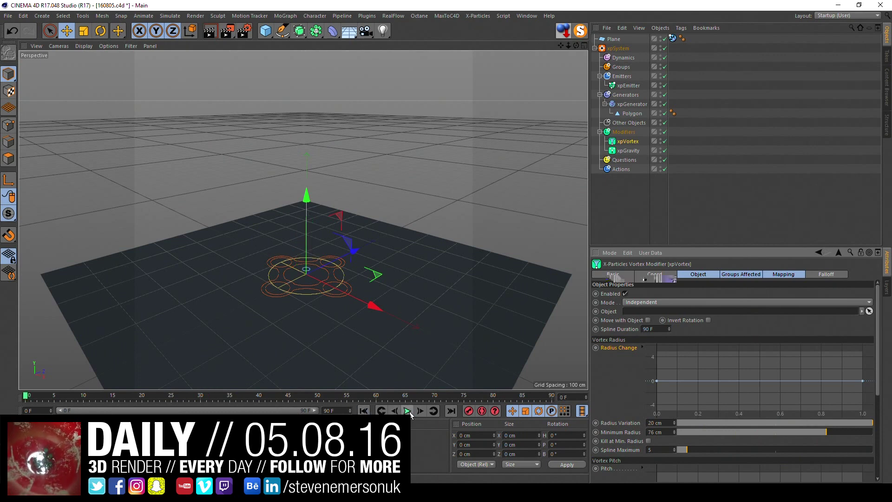
{"action": "left_click", "coordinate": [407, 411]}
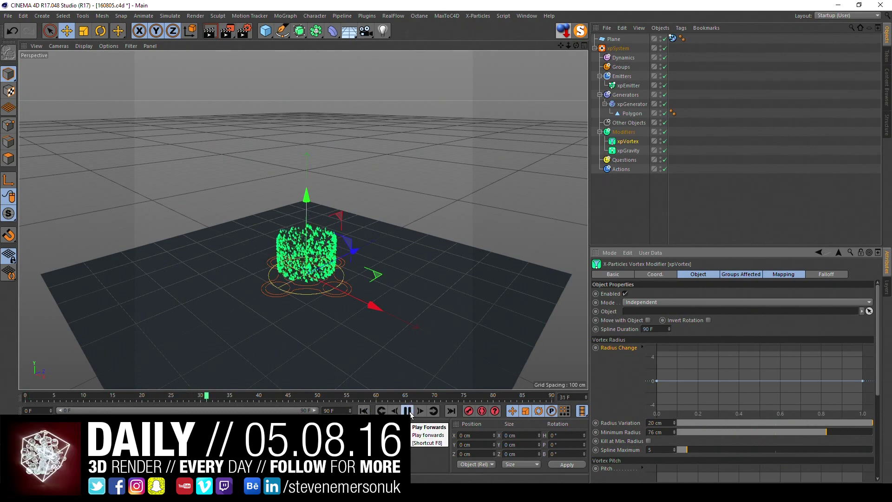
{"action": "left_click", "coordinate": [410, 414]}
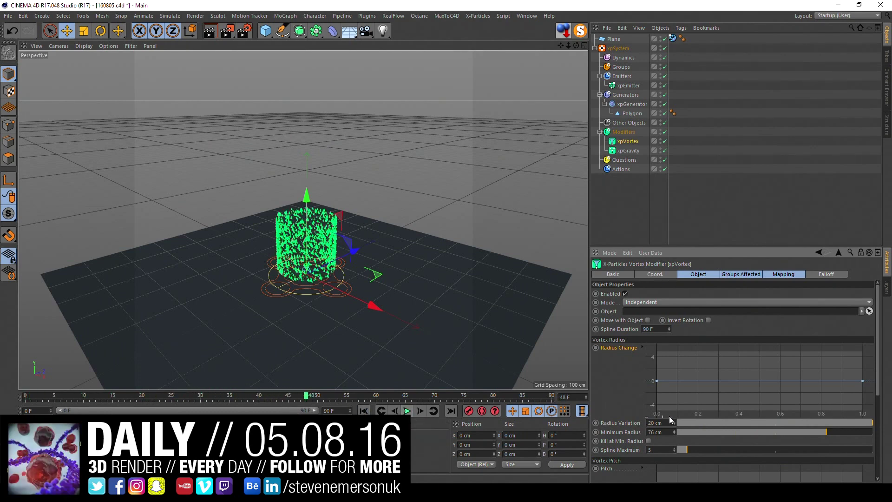
{"action": "left_click", "coordinate": [681, 432]}
{"action": "left_click", "coordinate": [364, 411]}
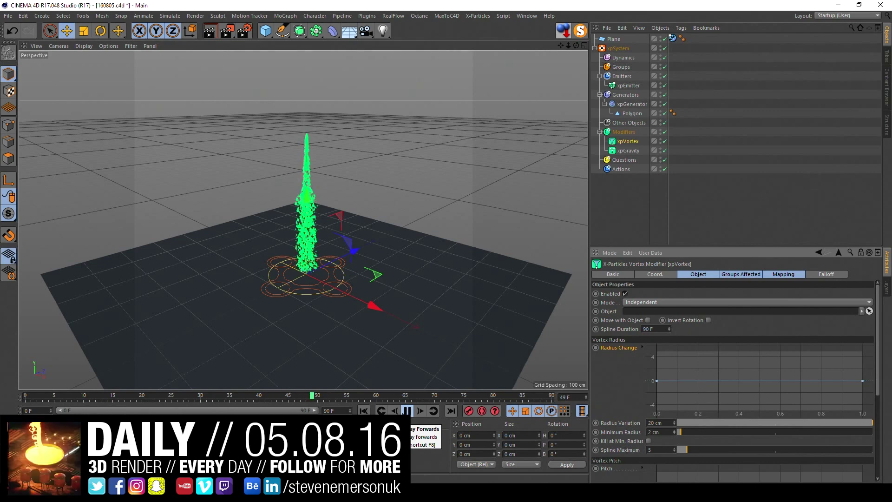
Try vortex Radius Variation at -18 cm and view the particles from above.
{"action": "left_click", "coordinate": [407, 411]}
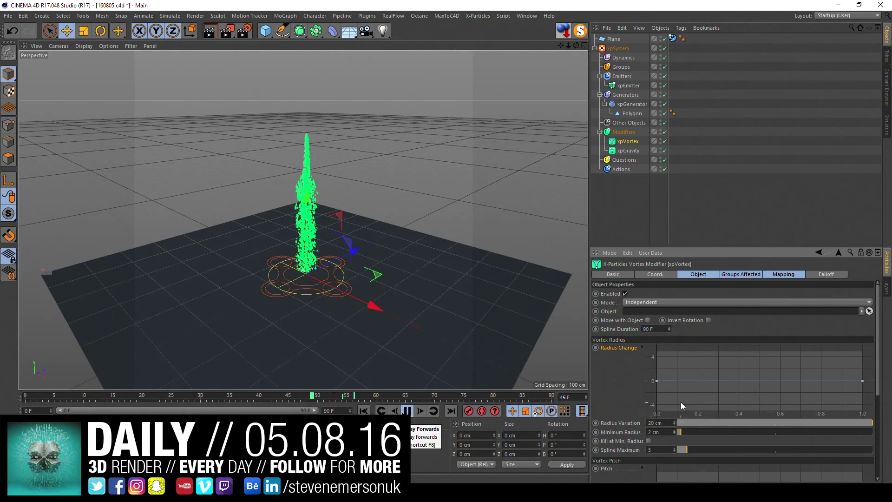
{"action": "left_click_drag", "start_coordinate": [674, 423], "coordinate": [782, 431]}
{"action": "left_click", "coordinate": [363, 411]}
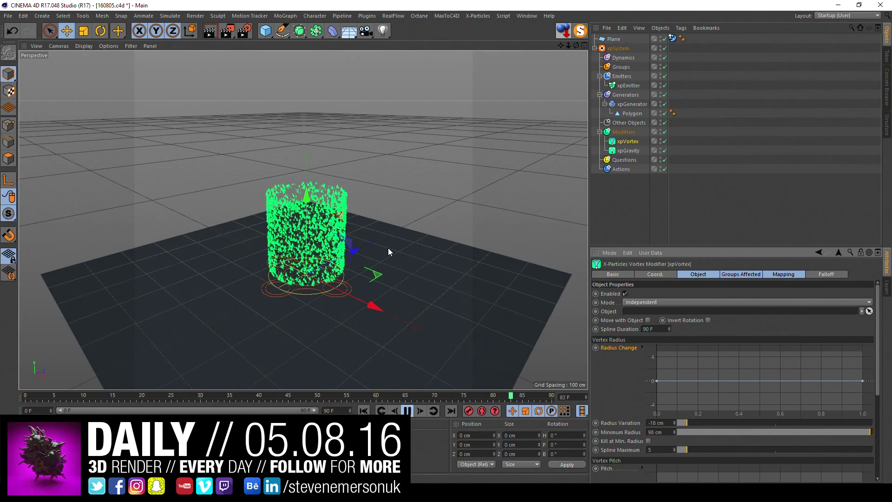
{"action": "mouse_move", "coordinate": [415, 213]}
{"action": "left_mouse_down", "text": "alt"}
{"action": "mouse_move", "coordinate": [384, 224]}
{"action": "mouse_move", "coordinate": [330, 304]}
{"action": "mouse_move", "coordinate": [281, 261]}
{"action": "mouse_move", "coordinate": [339, 264]}
{"action": "mouse_move", "coordinate": [375, 211]}
{"action": "mouse_move", "coordinate": [364, 237]}
{"action": "left_mouse_up", "text": "alt"}
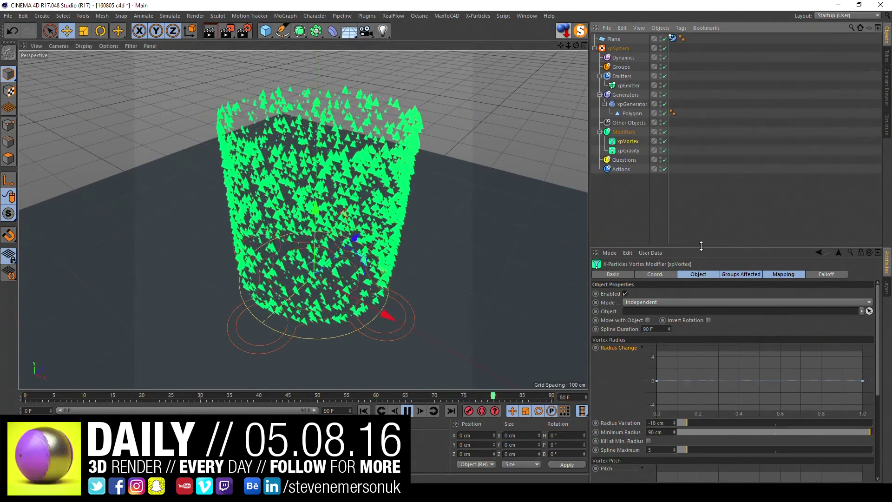
Enlarge the Attributes panel; set Spline Maximum 37, Radius Variation 16 cm, Minimum Radius 17 cm.
{"action": "left_click_drag", "start_coordinate": [703, 246], "coordinate": [698, 180]}
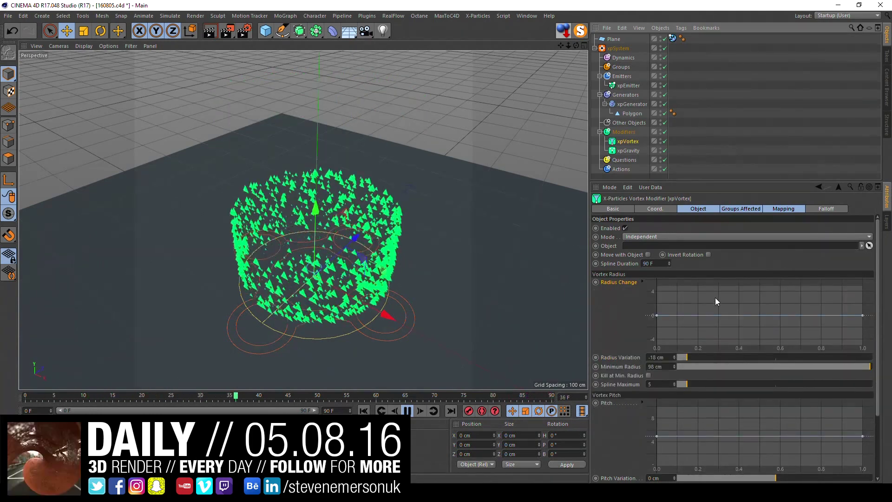
{"action": "scroll", "coordinate": [603, 317], "scroll_direction": "down", "scroll_amount": 3}
{"action": "left_click_drag", "start_coordinate": [696, 302], "coordinate": [749, 302]}
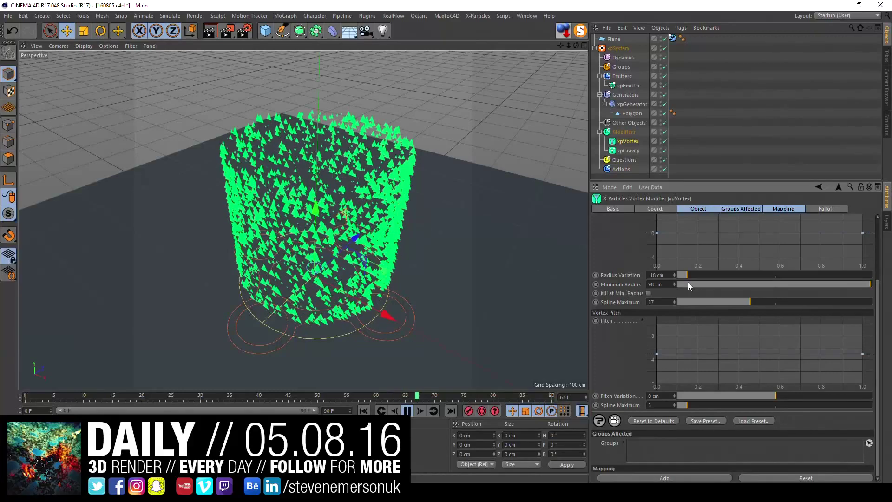
{"action": "left_click_drag", "start_coordinate": [687, 275], "coordinate": [855, 275]}
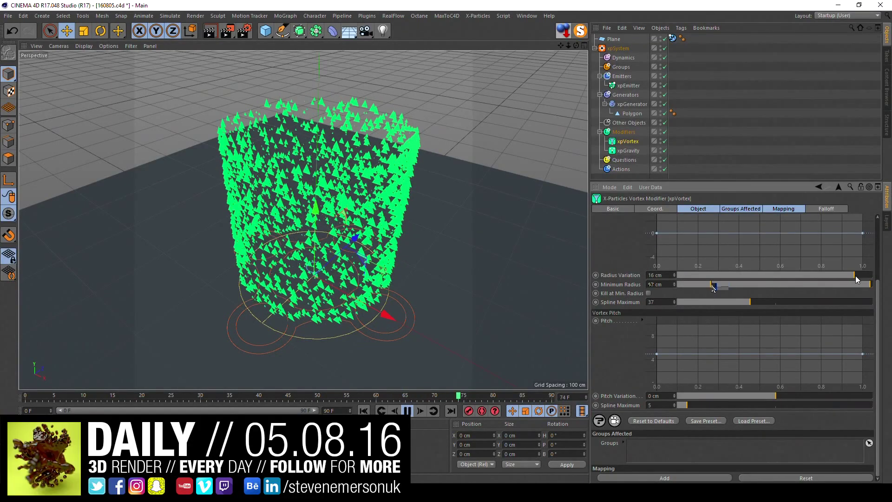
{"action": "left_click", "coordinate": [712, 285]}
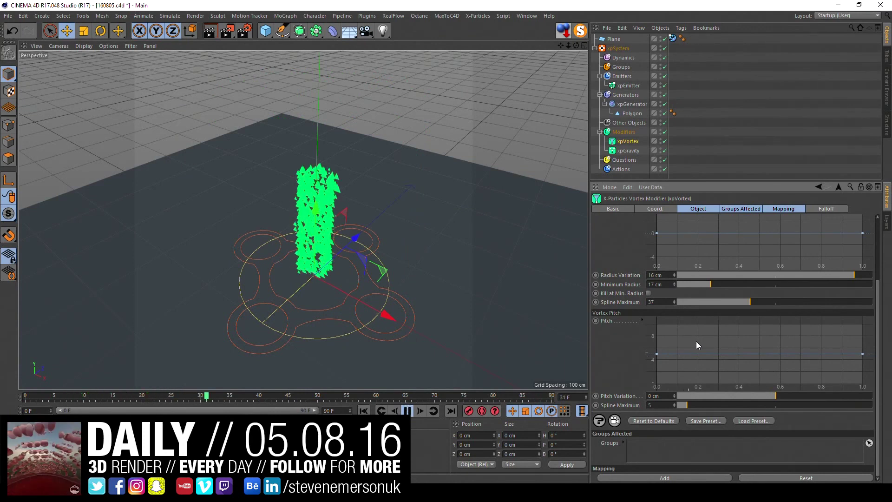
Enable Kill at Min. Radius, set pitch Spline Maximum 7 and Pitch Variation 100 cm.
{"action": "left_click", "coordinate": [649, 294]}
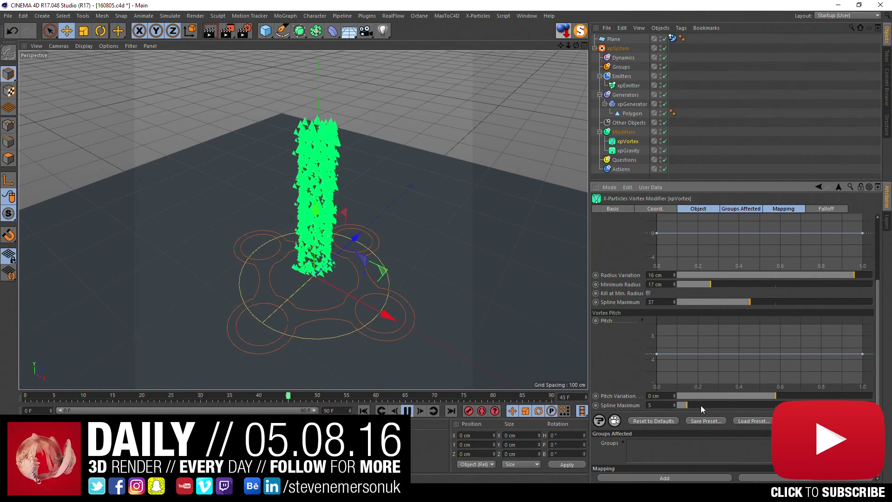
{"action": "left_click_drag", "start_coordinate": [712, 408], "coordinate": [689, 408]}
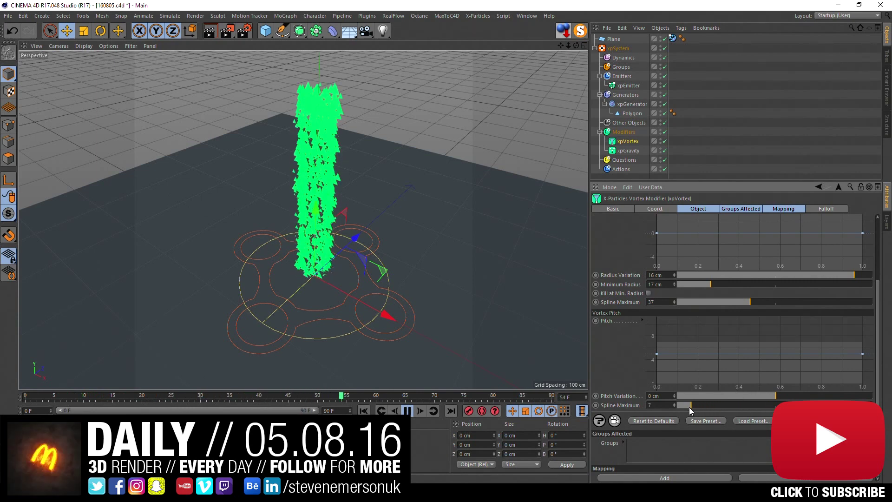
{"action": "left_click_drag", "start_coordinate": [800, 399], "coordinate": [883, 403]}
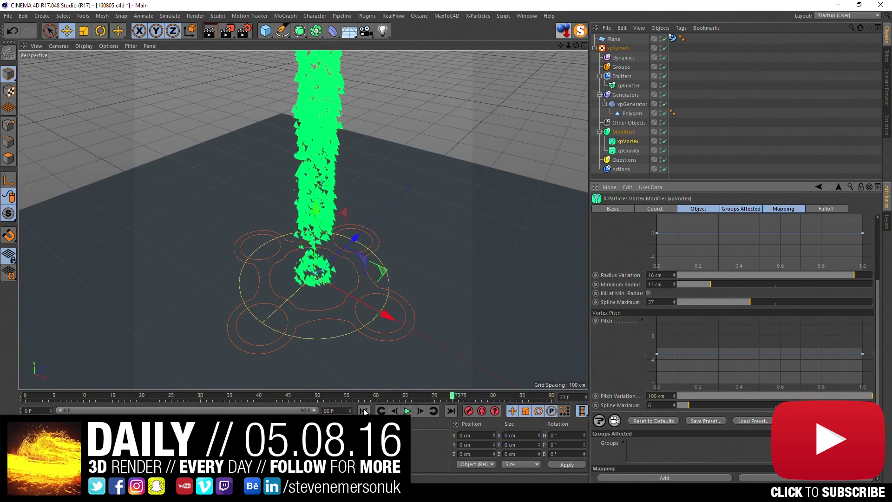
{"action": "left_click", "coordinate": [402, 410]}
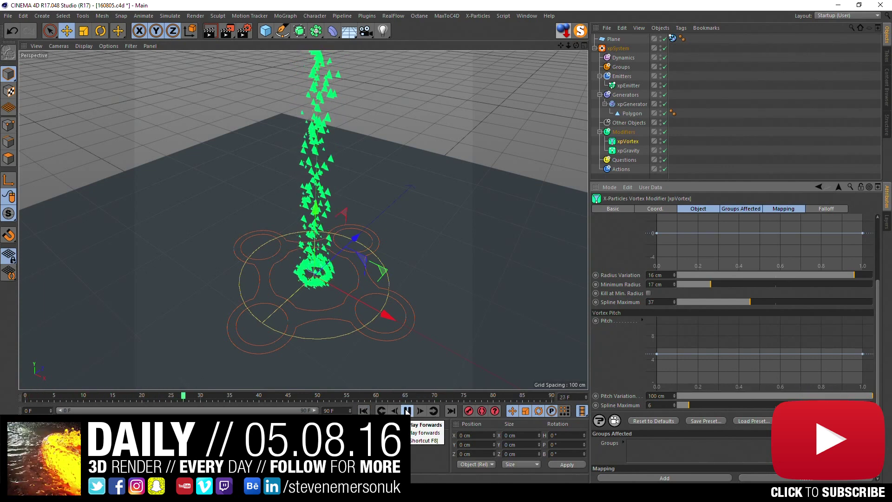
Pull the Pitch curve's first point down to zero and replay the fountain.
{"action": "scroll", "coordinate": [379, 312], "scroll_direction": "down", "scroll_amount": 5}
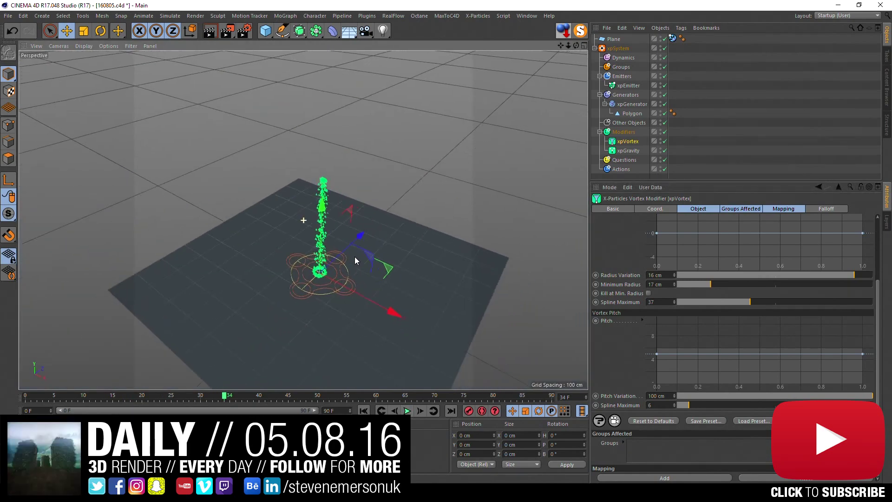
{"action": "scroll", "coordinate": [365, 270], "scroll_direction": "up", "scroll_amount": 5}
{"action": "mouse_move", "coordinate": [379, 311]}
{"action": "left_mouse_down", "text": "alt"}
{"action": "mouse_move", "coordinate": [365, 270]}
{"action": "mouse_move", "coordinate": [353, 298]}
{"action": "left_mouse_up", "text": "alt"}
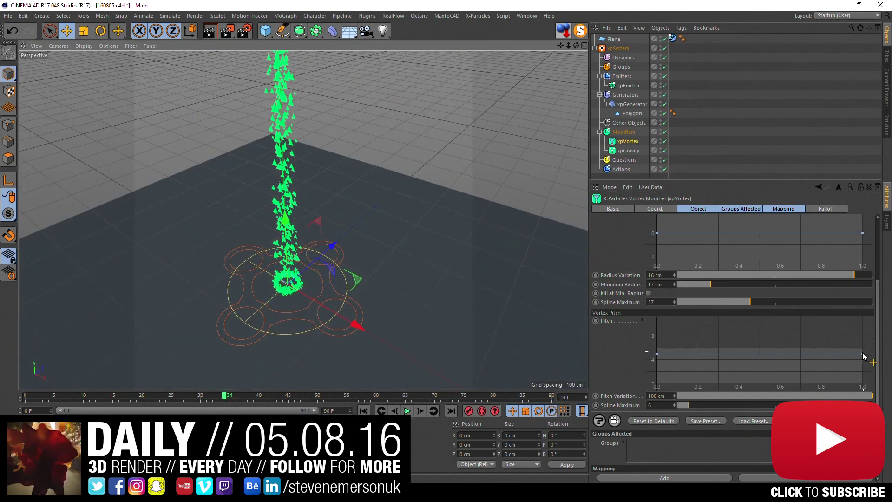
{"action": "scroll", "coordinate": [615, 275], "scroll_direction": "up", "scroll_amount": 3}
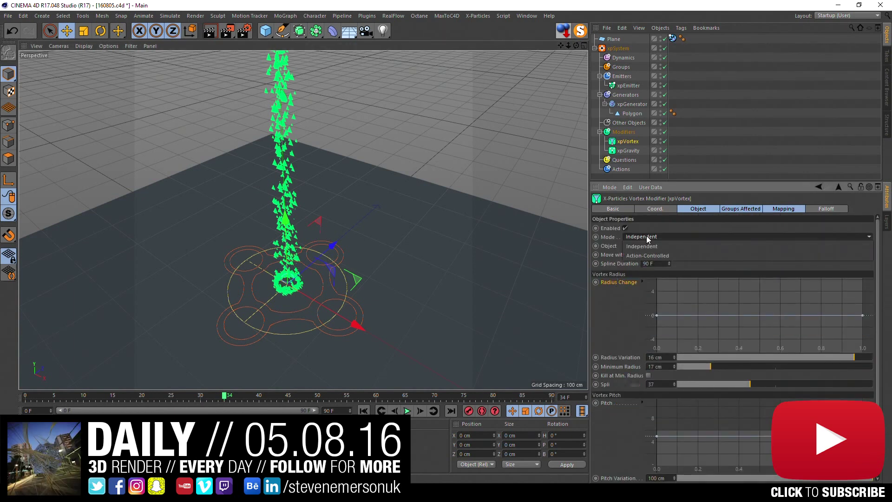
{"action": "left_click_drag", "start_coordinate": [660, 436], "coordinate": [657, 466]}
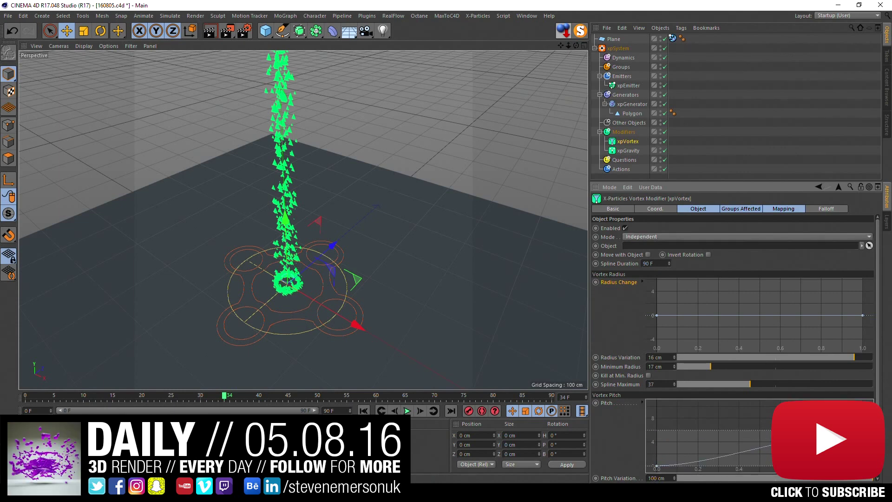
{"action": "left_click", "coordinate": [369, 412]}
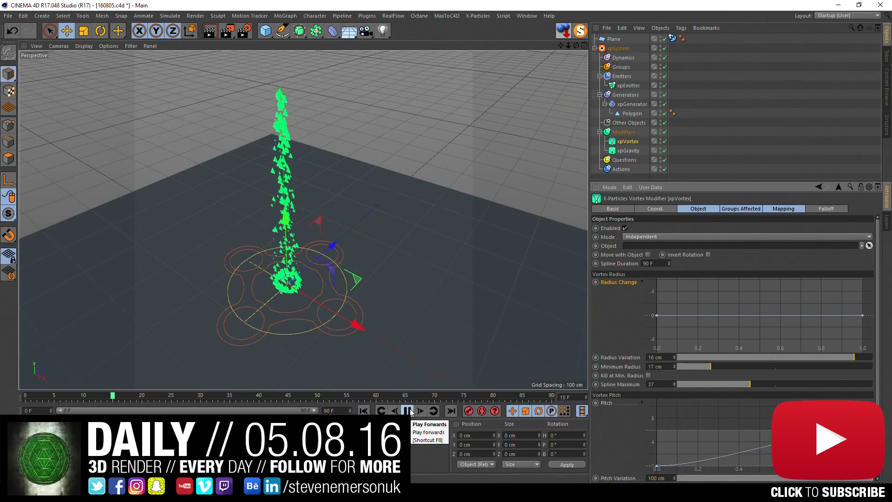
{"action": "left_click_drag", "start_coordinate": [352, 252], "coordinate": [349, 290], "text": "alt"}
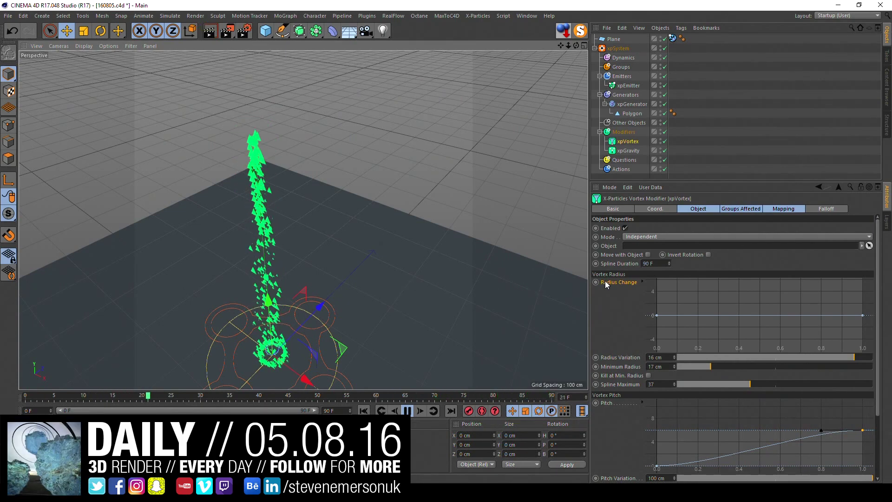
Add a Helix spline lying flat in the XZ plane.
{"action": "left_click", "coordinate": [279, 31]}
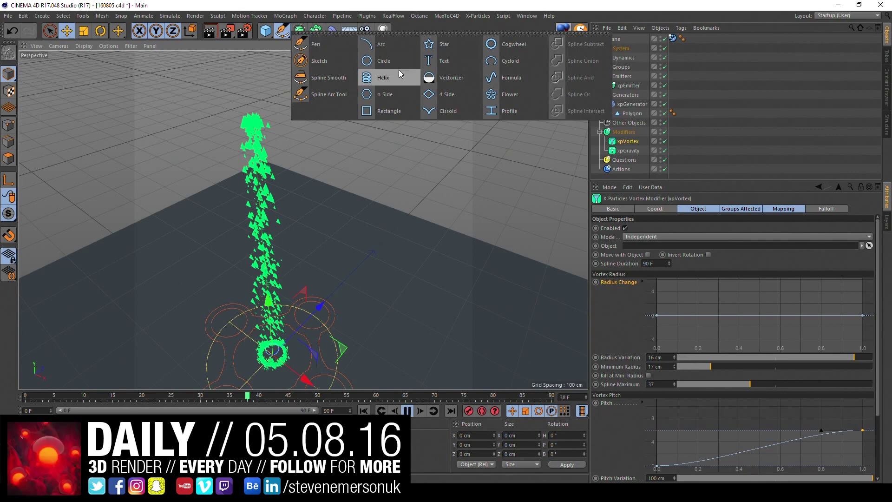
{"action": "left_click", "coordinate": [399, 69]}
{"action": "left_click", "coordinate": [682, 303]}
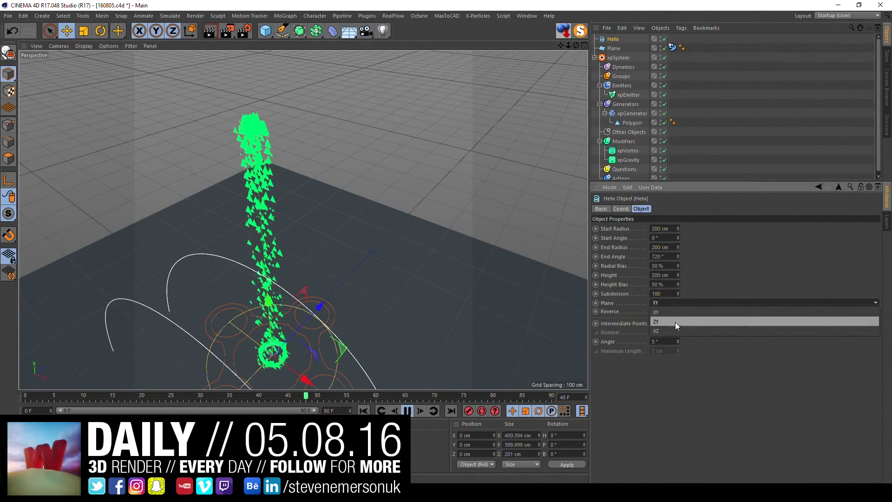
{"action": "left_click", "coordinate": [682, 322]}
{"action": "left_click", "coordinate": [681, 303]}
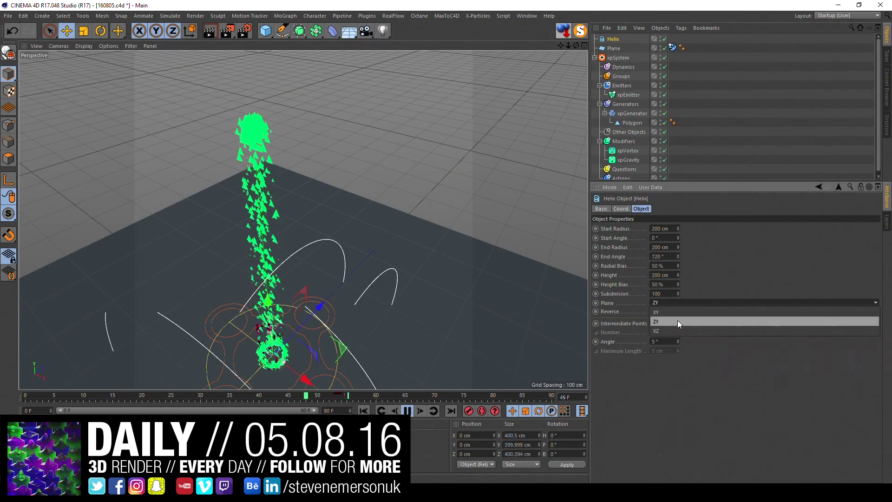
{"action": "left_click", "coordinate": [677, 329]}
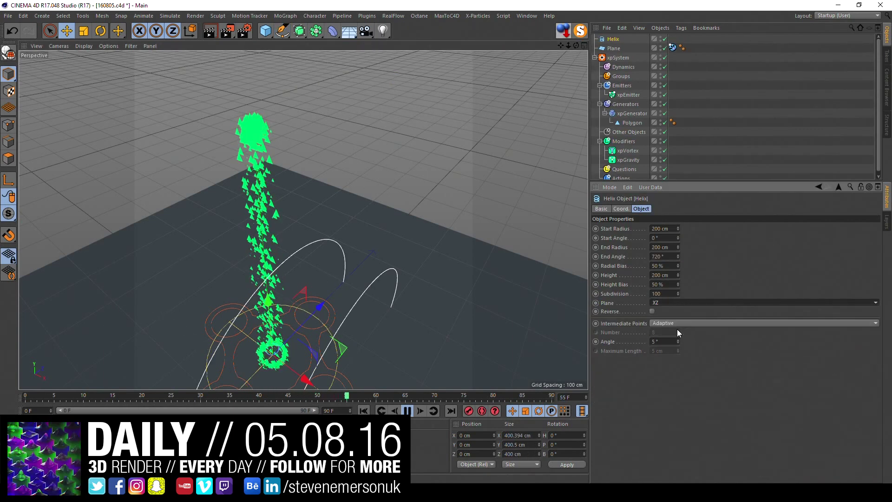
Set the helix Start Radius 1 cm, End Radius 93 cm and End Angle 2054°.
{"action": "left_click", "coordinate": [662, 228]}
{"action": "type", "text": "100"}
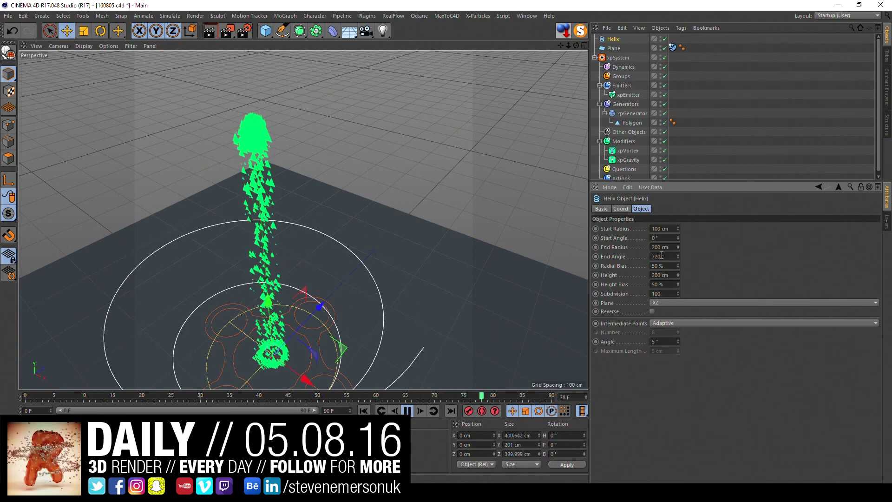
{"action": "key", "text": "Tab"}
{"action": "key", "text": "Tab"}
{"action": "type", "text": "100"}
{"action": "key", "text": "Return"}
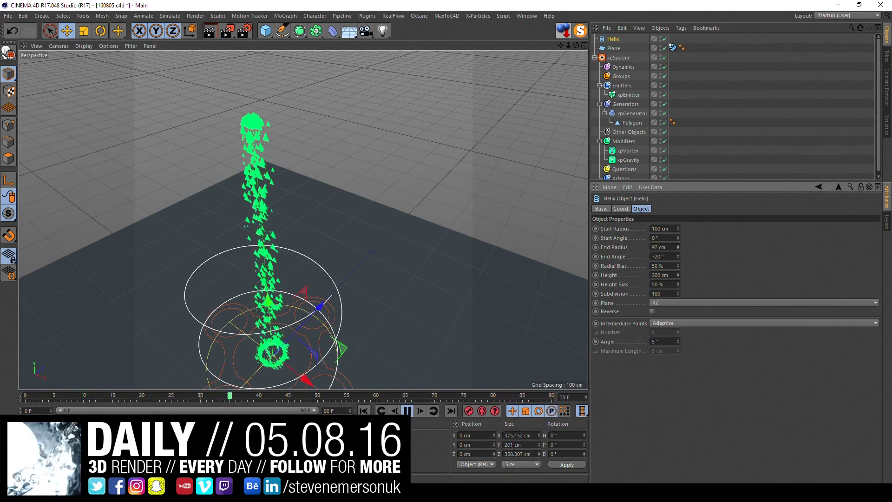
{"action": "left_click_drag", "start_coordinate": [678, 248], "coordinate": [664, 248]}
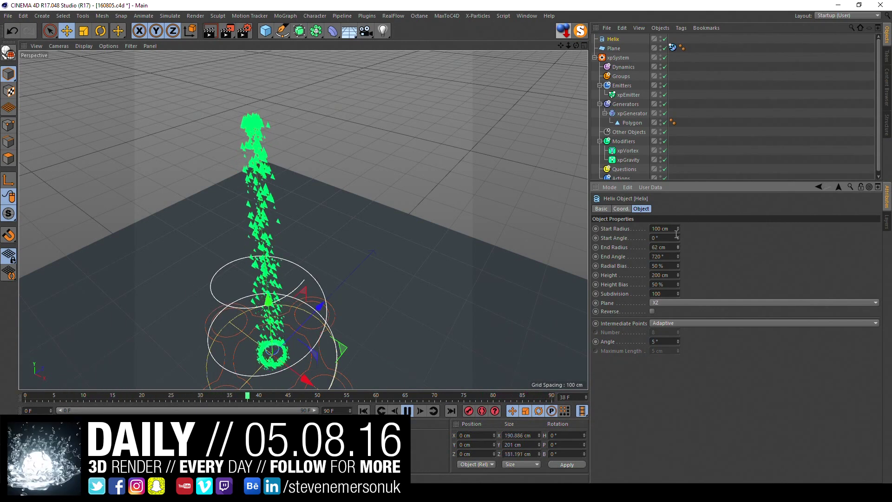
{"action": "type", "text": "200"}
{"action": "key", "text": "Return"}
{"action": "left_click_drag", "start_coordinate": [678, 228], "coordinate": [678, 251]}
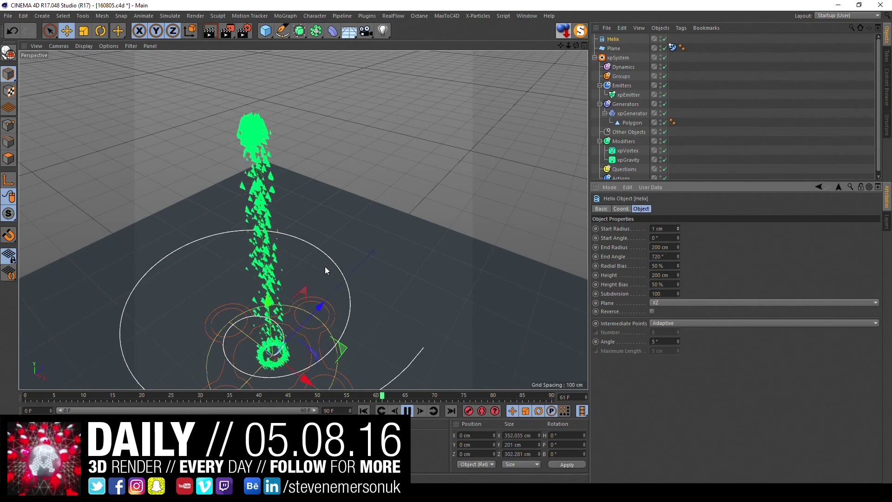
{"action": "left_click_drag", "start_coordinate": [303, 263], "coordinate": [302, 247], "text": "alt"}
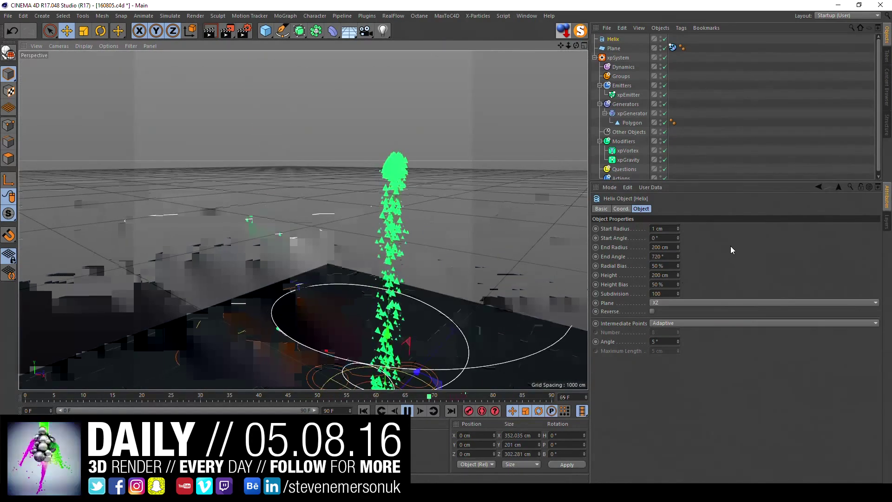
{"action": "left_click_drag", "start_coordinate": [678, 257], "coordinate": [678, 241]}
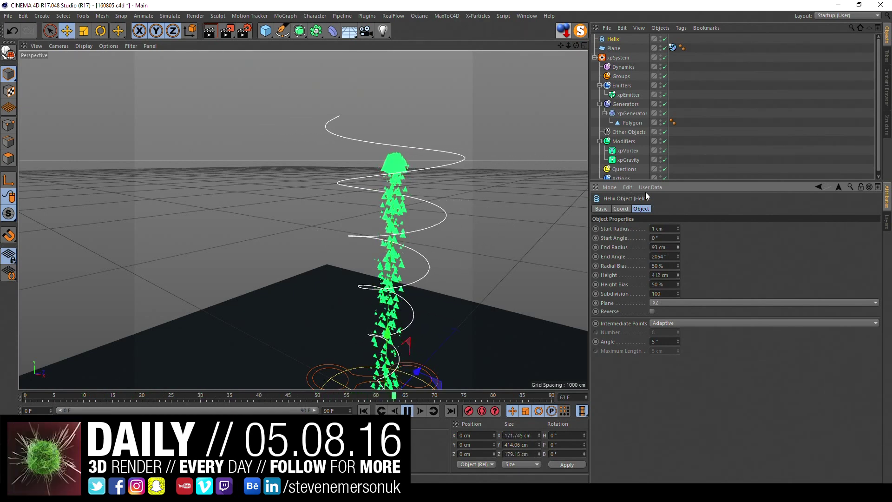
{"action": "left_click", "coordinate": [631, 144]}
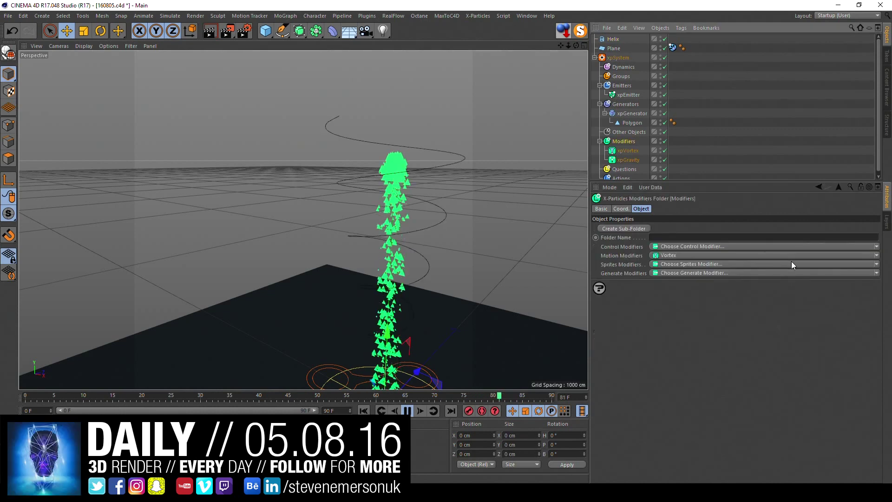
{"action": "left_click", "coordinate": [877, 255]}
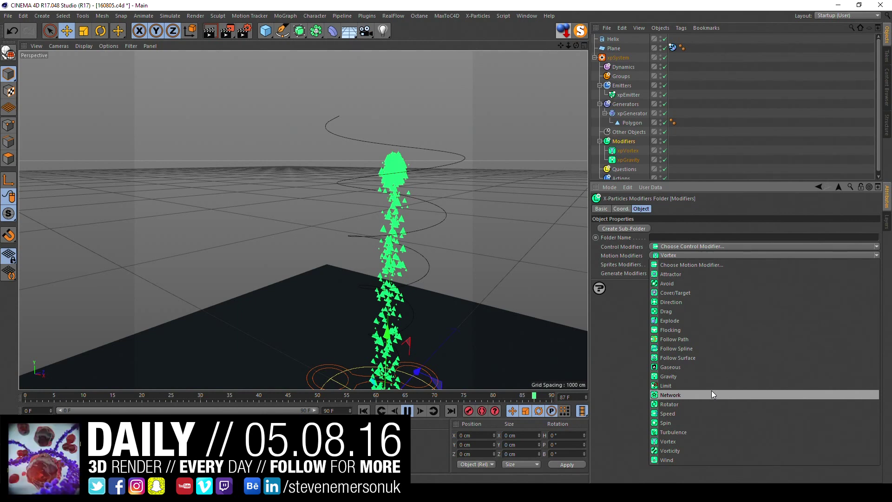
{"action": "left_click", "coordinate": [660, 273]}
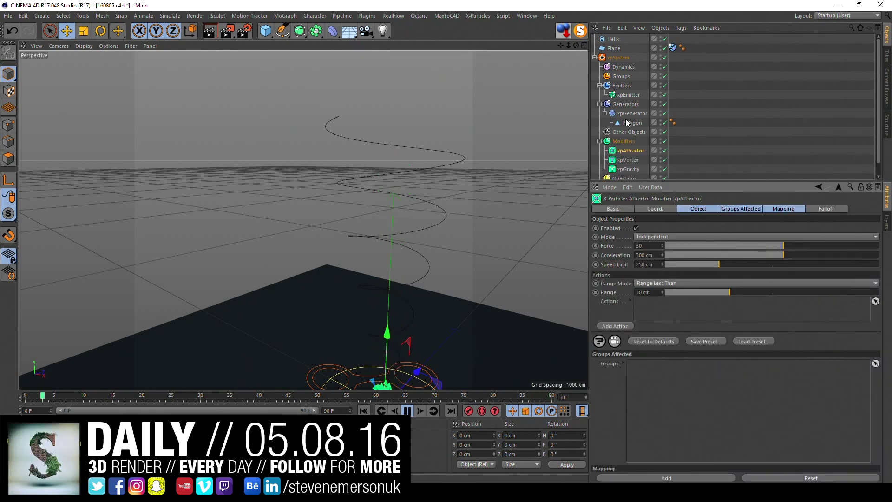
{"action": "left_click_drag", "start_coordinate": [616, 39], "coordinate": [688, 227]}
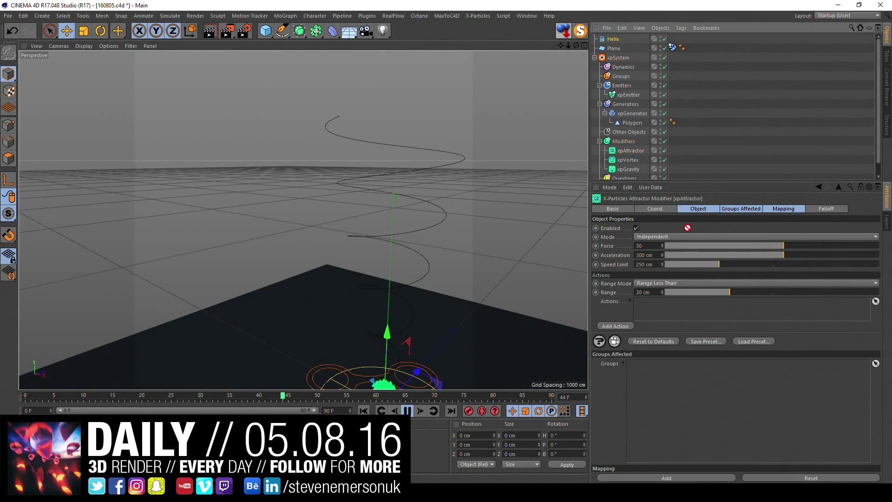
{"action": "left_click_drag", "start_coordinate": [670, 303], "coordinate": [670, 305]}
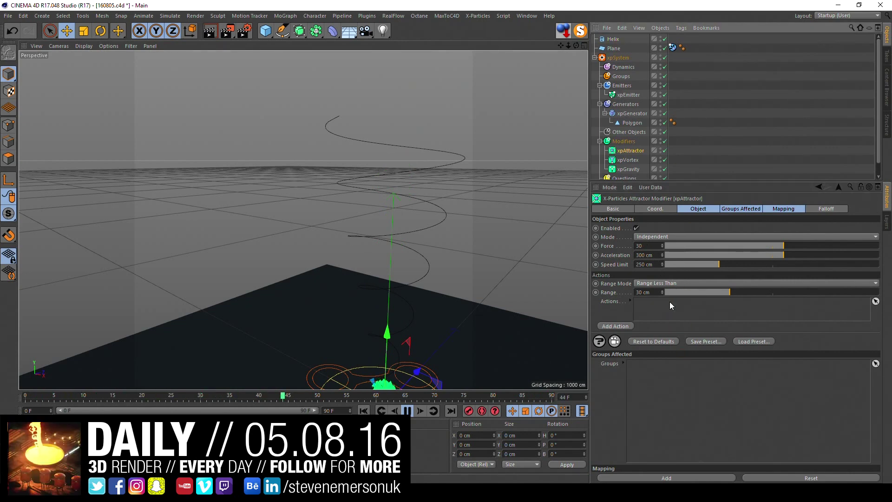
{"action": "left_click", "coordinate": [704, 209]}
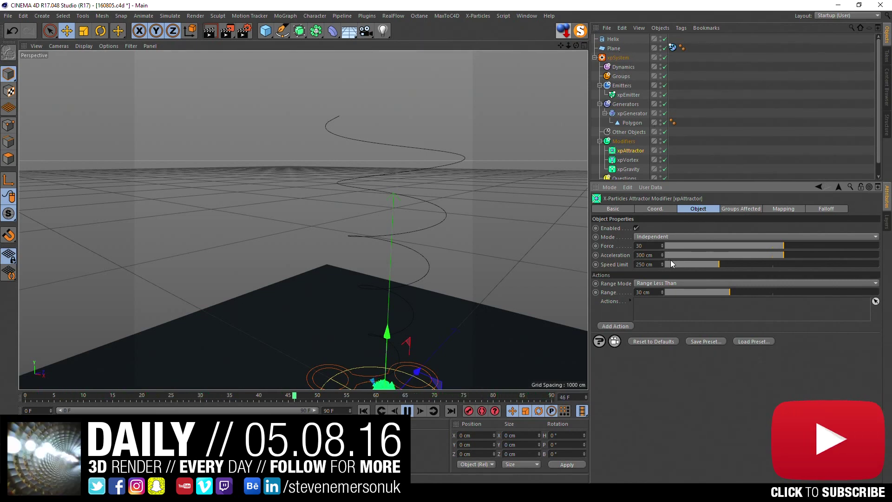
{"action": "left_click", "coordinate": [661, 238]}
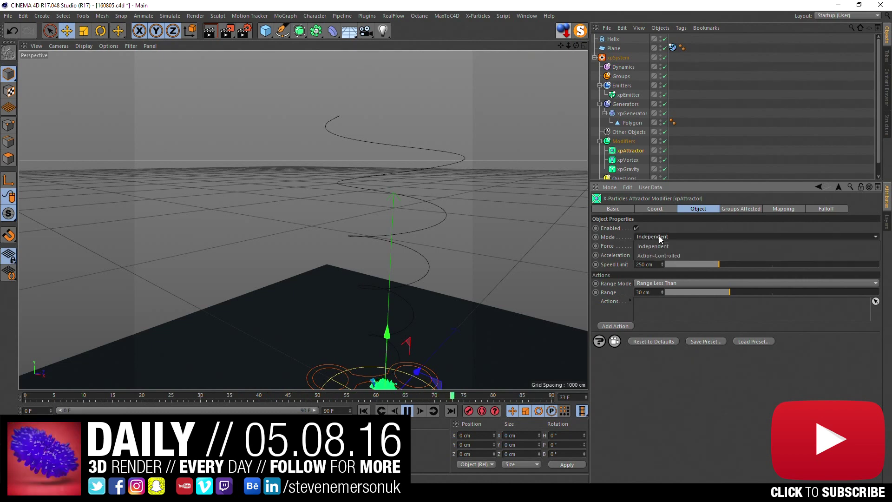
{"action": "left_click", "coordinate": [661, 238]}
{"action": "left_click", "coordinate": [675, 280]}
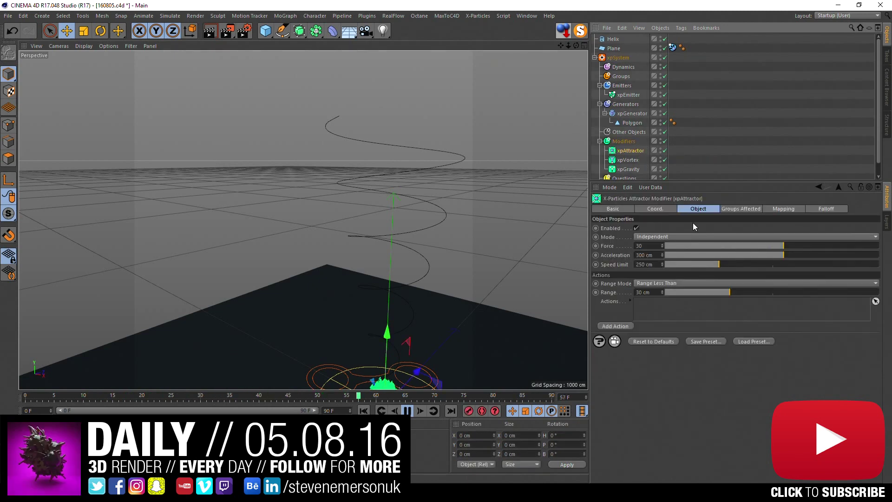
{"action": "left_click", "coordinate": [628, 160]}
Replace the attractor with an xpFollowSpline modifier using the Helix, then zoom out.
{"action": "key", "text": "Delete"}
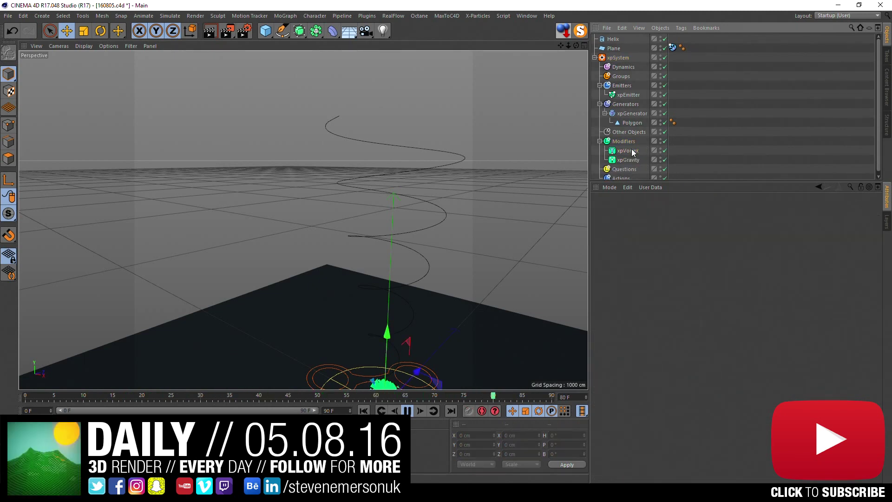
{"action": "left_click", "coordinate": [625, 142]}
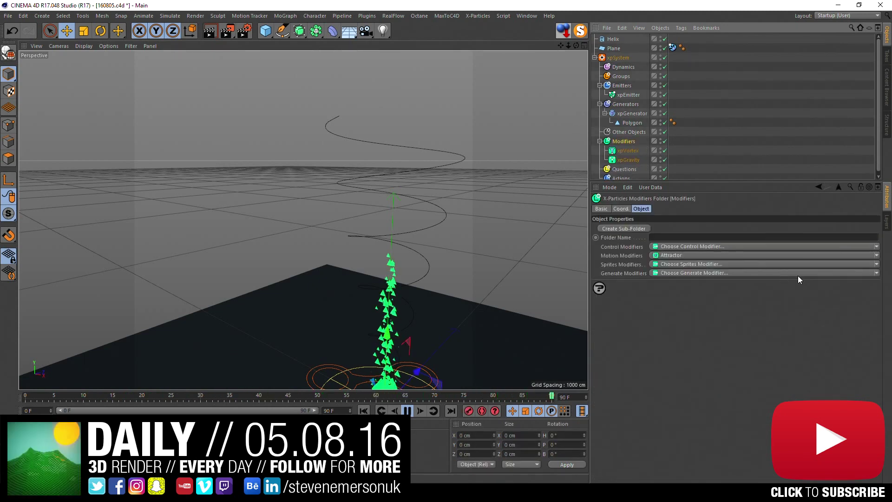
{"action": "left_click", "coordinate": [878, 256]}
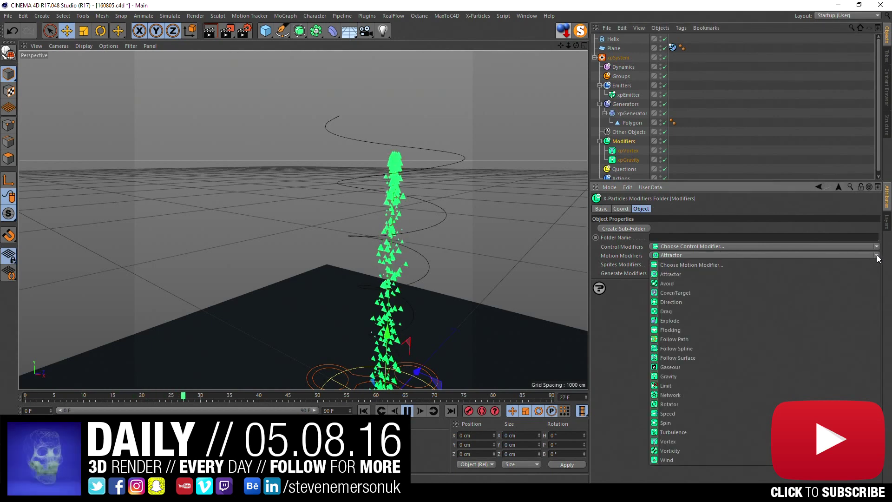
{"action": "left_click", "coordinate": [735, 349]}
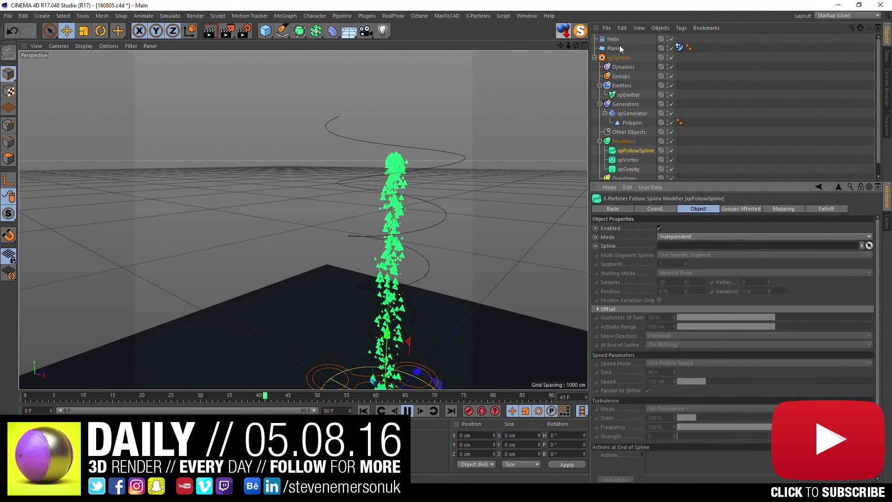
{"action": "left_click_drag", "start_coordinate": [683, 251], "coordinate": [683, 246]}
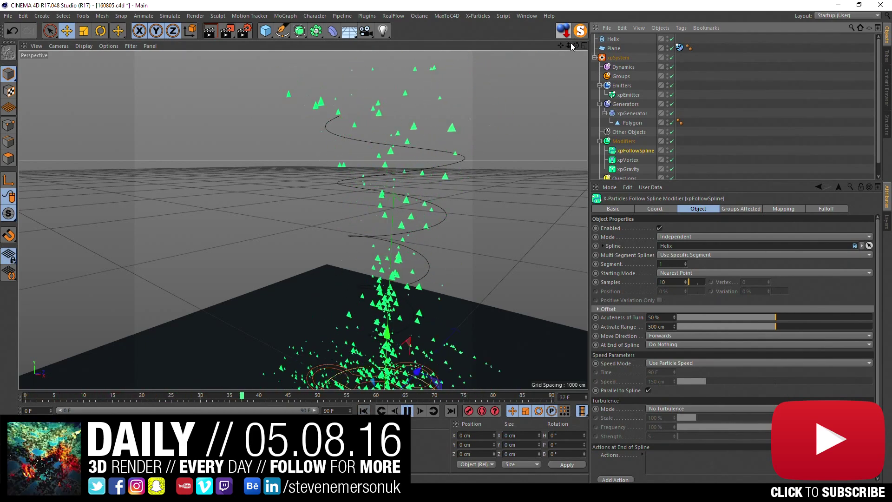
{"action": "left_click_drag", "start_coordinate": [568, 45], "coordinate": [279, 233]}
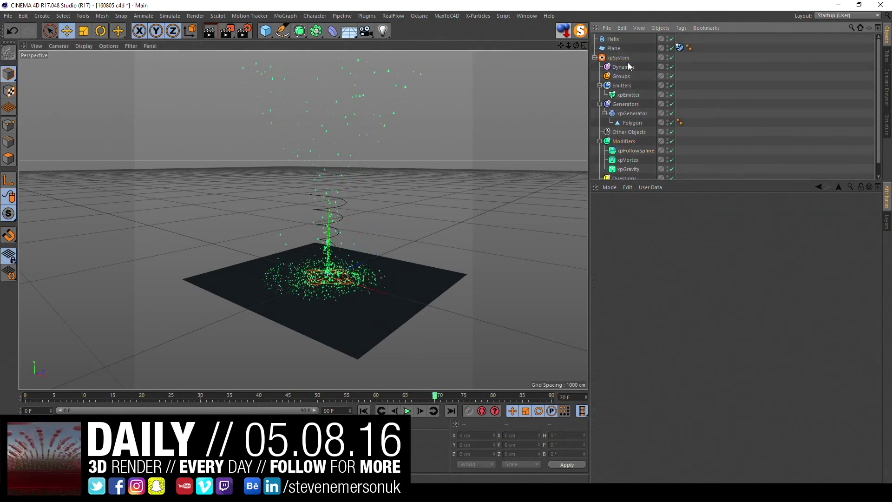
Raise the Helix to 62.204 cm on Y while the simulation plays.
{"action": "left_click", "coordinate": [613, 39]}
{"action": "left_click_drag", "start_coordinate": [328, 238], "coordinate": [328, 231]}
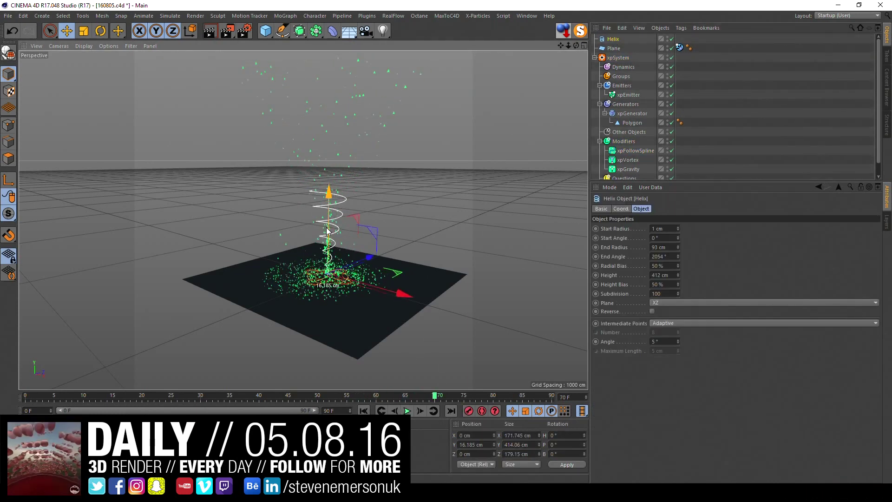
{"action": "left_click", "coordinate": [409, 417]}
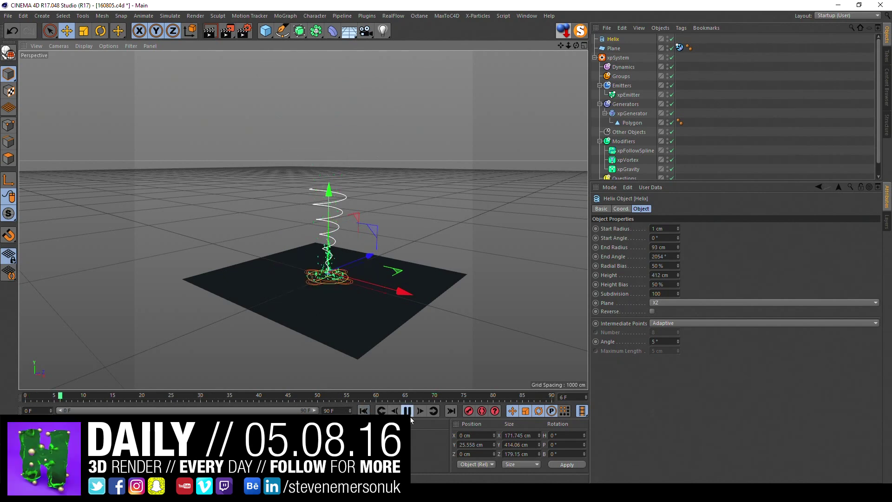
{"action": "mouse_move", "coordinate": [326, 184]}
{"action": "left_mouse_down"}
{"action": "mouse_move", "coordinate": [330, 151]}
{"action": "mouse_move", "coordinate": [325, 185]}
{"action": "left_mouse_up"}
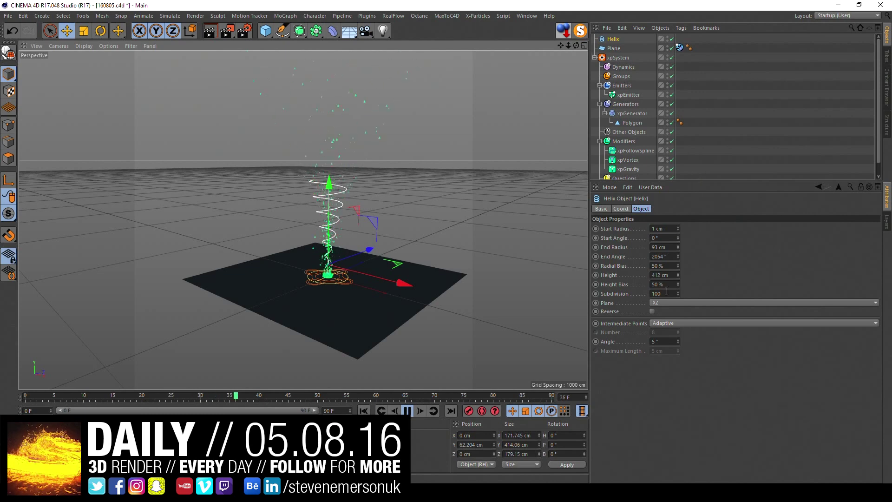
Reverse the helix and set Start Radius 0 cm and End Radius 199 cm.
{"action": "left_click", "coordinate": [652, 311]}
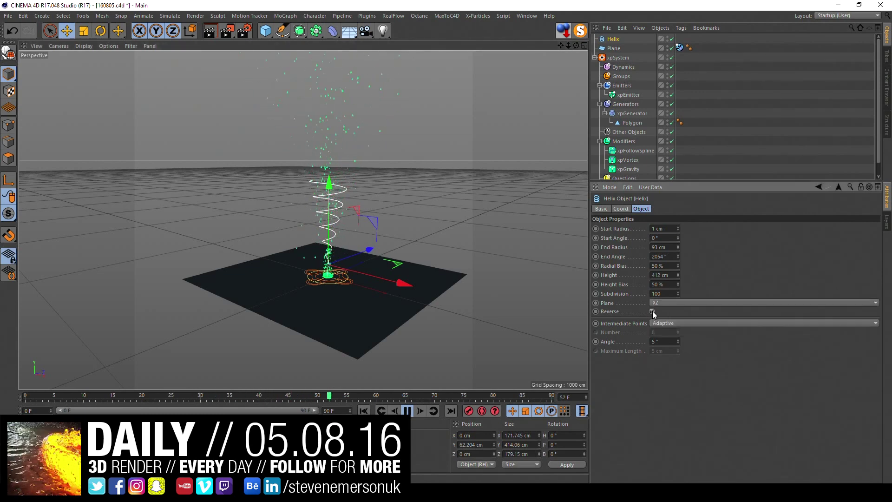
{"action": "scroll", "coordinate": [337, 247], "scroll_direction": "up", "scroll_amount": 3}
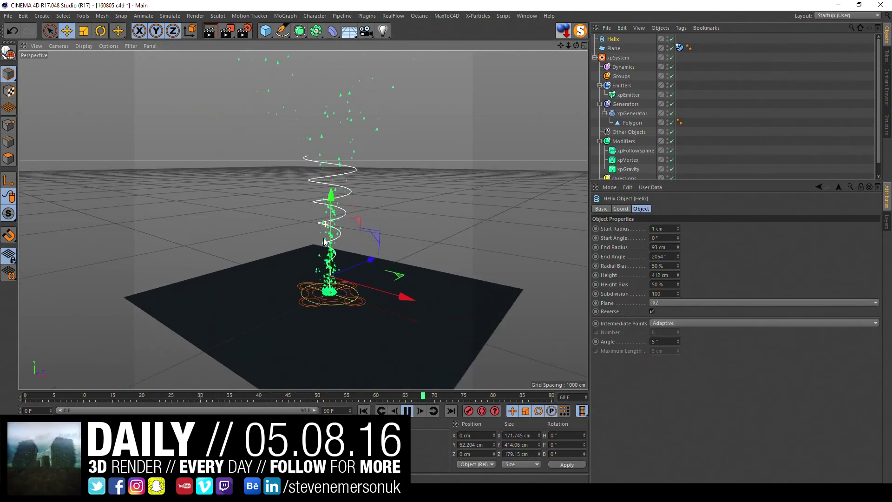
{"action": "scroll", "coordinate": [337, 248], "scroll_direction": "up", "scroll_amount": 2}
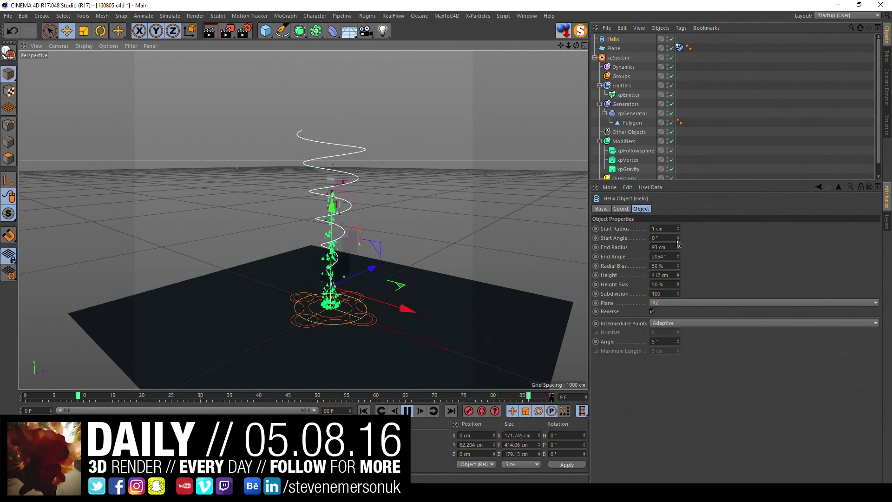
{"action": "left_click_drag", "start_coordinate": [679, 228], "coordinate": [679, 223]}
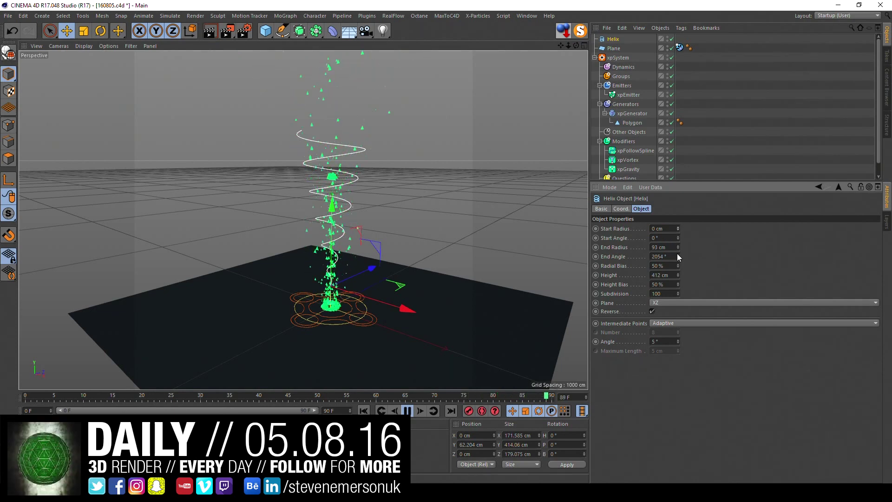
{"action": "mouse_move", "coordinate": [679, 249]}
{"action": "left_mouse_down"}
{"action": "mouse_move", "coordinate": [679, 230]}
{"action": "mouse_move", "coordinate": [677, 251]}
{"action": "left_mouse_up"}
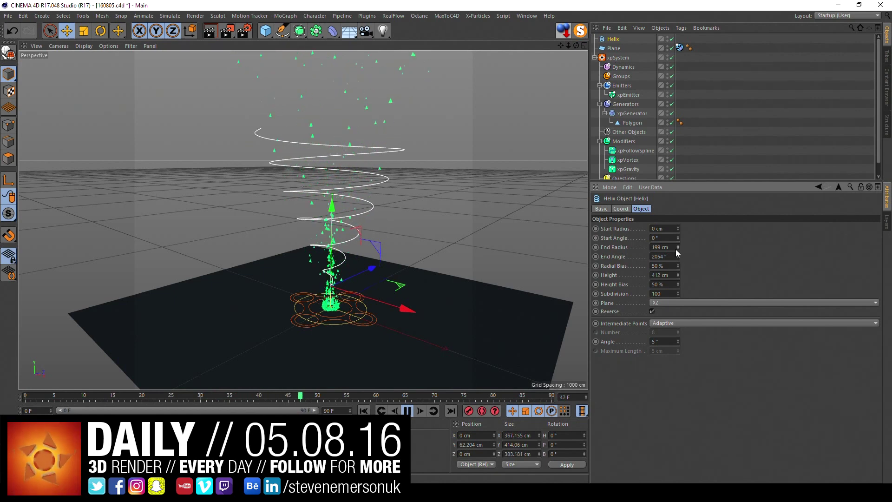
{"action": "left_click", "coordinate": [742, 130]}
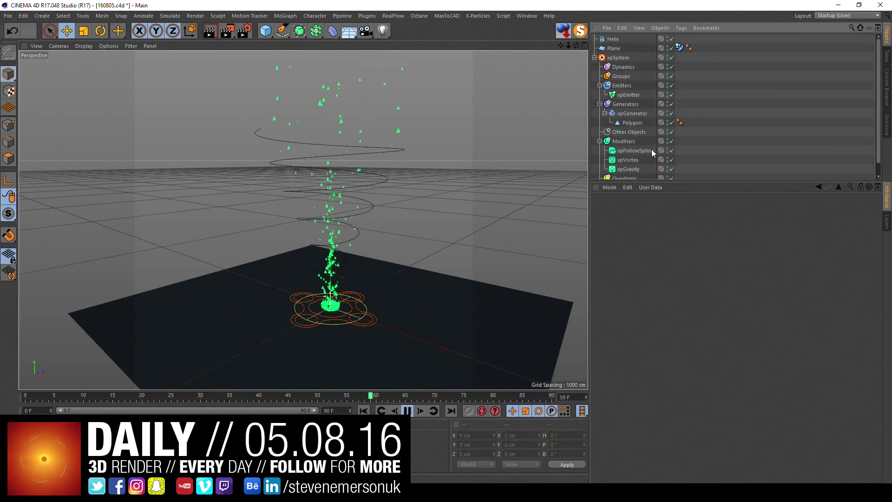
Select xpEmitter and widen its Cone Angle to 56°.
{"action": "left_click", "coordinate": [626, 95]}
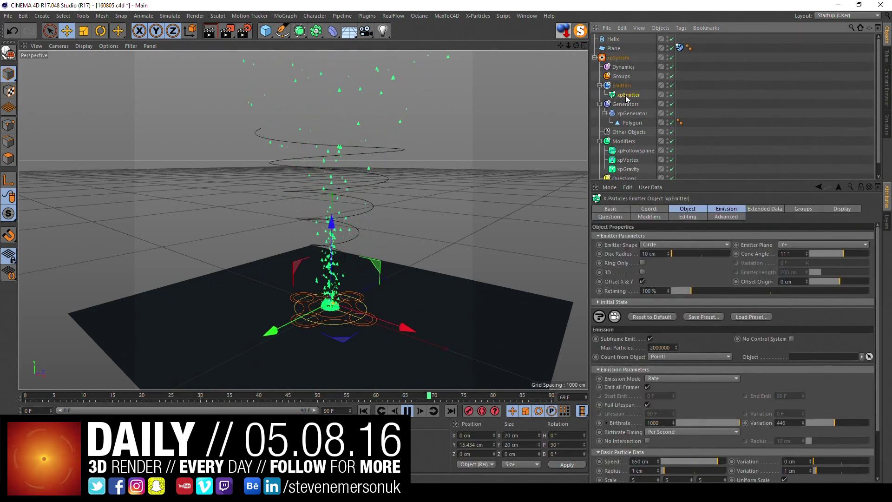
{"action": "left_click", "coordinate": [668, 255]}
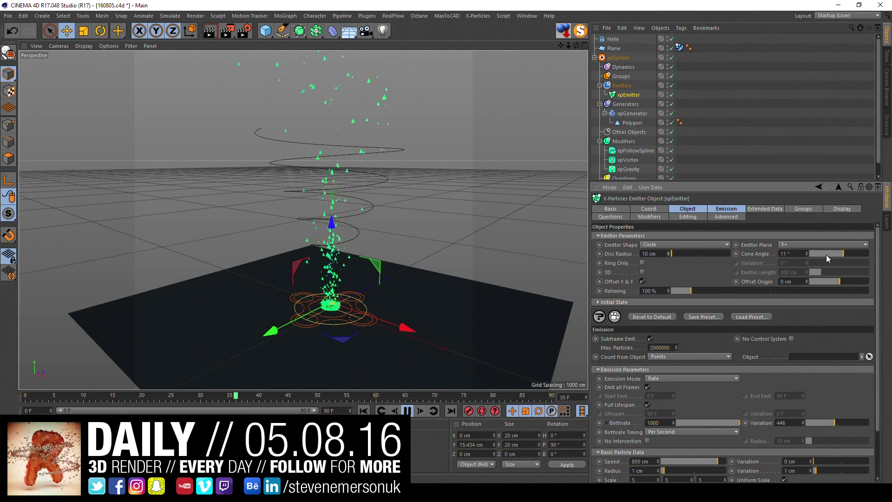
{"action": "left_click_drag", "start_coordinate": [826, 255], "coordinate": [843, 253]}
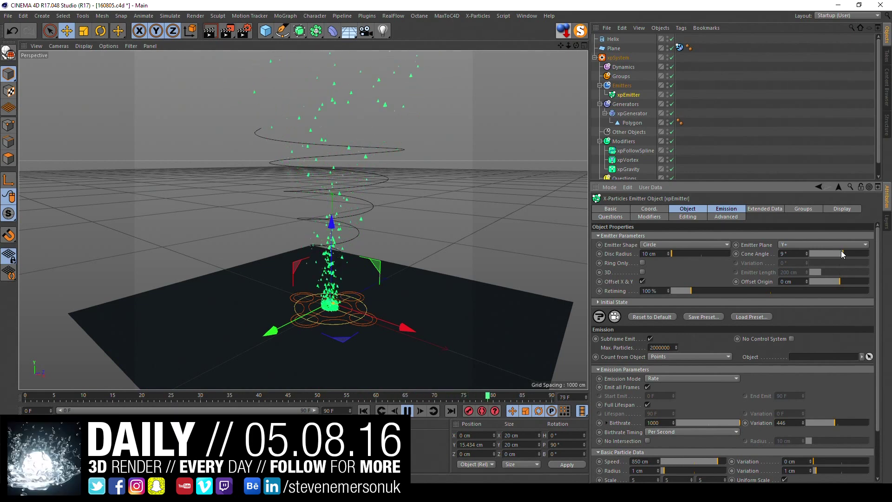
{"action": "left_click_drag", "start_coordinate": [843, 253], "coordinate": [851, 254]}
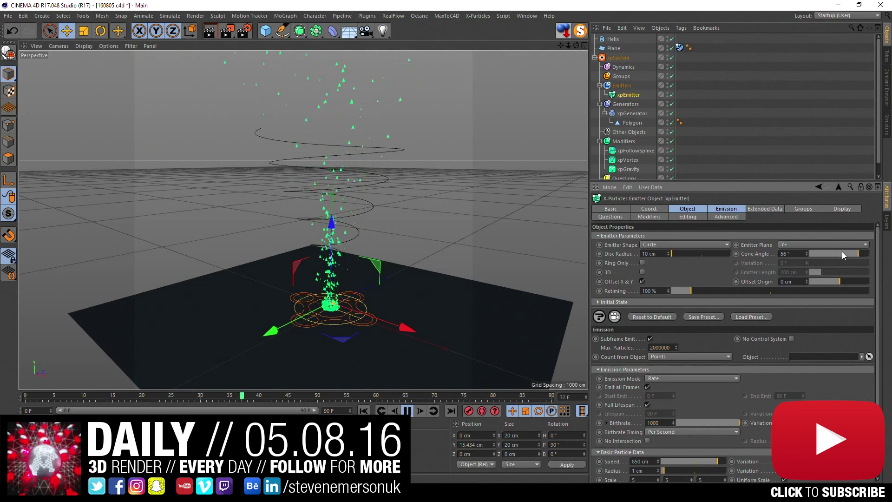
On the emitter's Emission settings, restore Birthrate to its 1000 default and lower Speed to 493 cm.
{"action": "left_click", "coordinate": [687, 208], "text": "shift"}
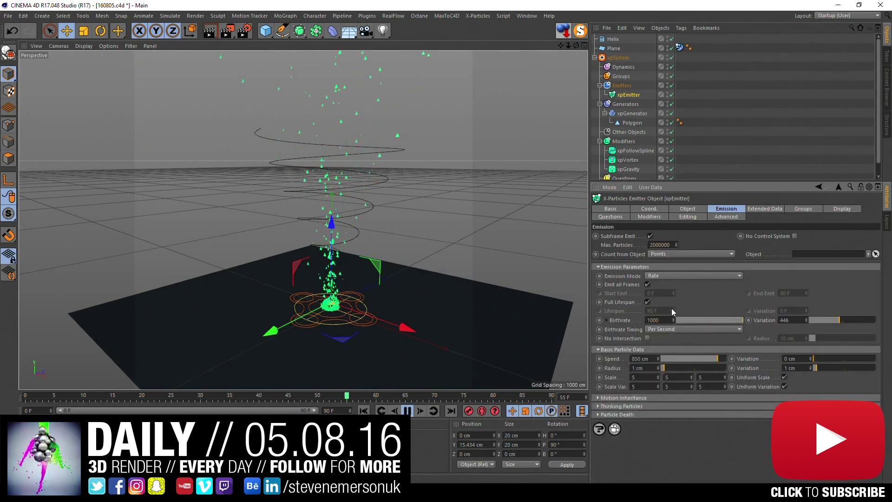
{"action": "left_click", "coordinate": [688, 210]}
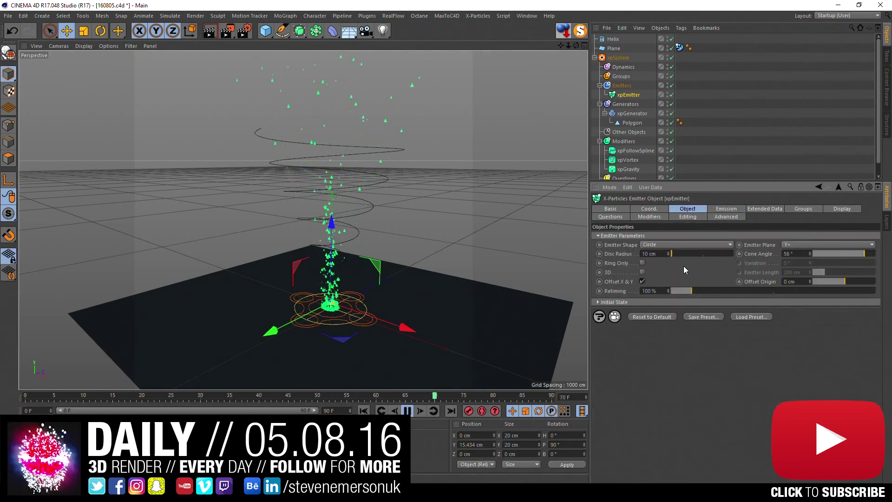
{"action": "left_click", "coordinate": [726, 208]}
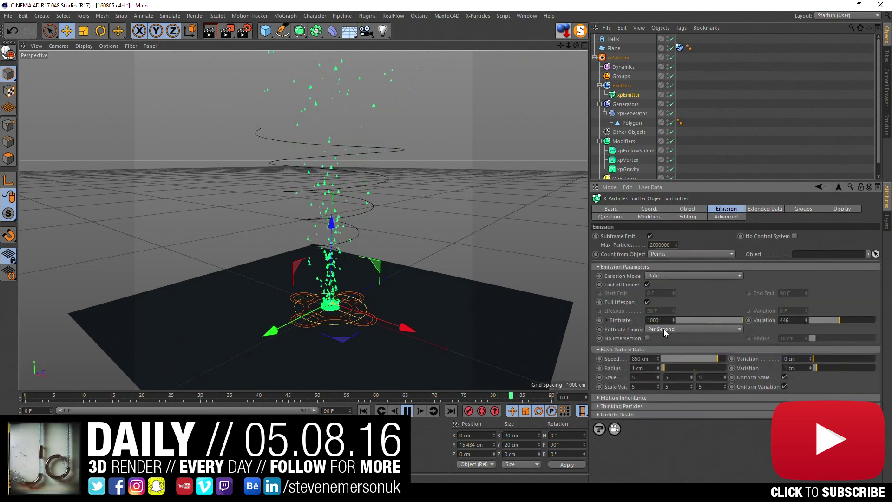
{"action": "left_click_drag", "start_coordinate": [687, 320], "coordinate": [691, 319]}
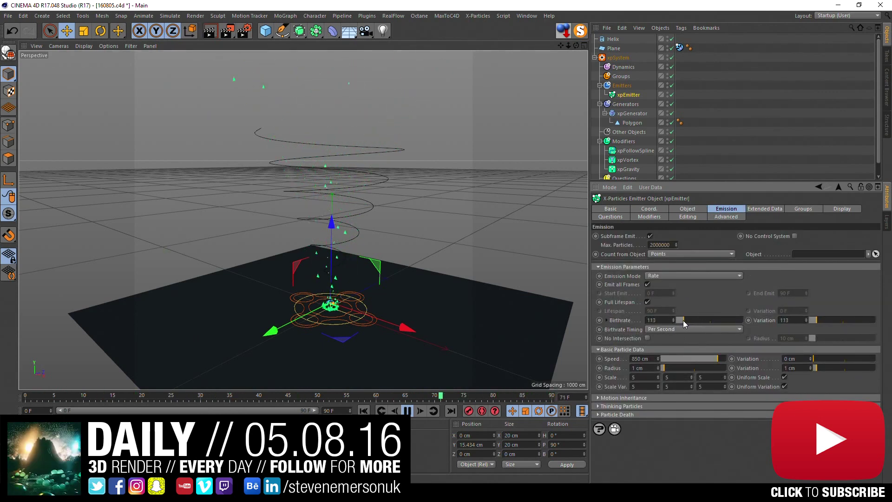
{"action": "left_click_drag", "start_coordinate": [683, 320], "coordinate": [681, 321]}
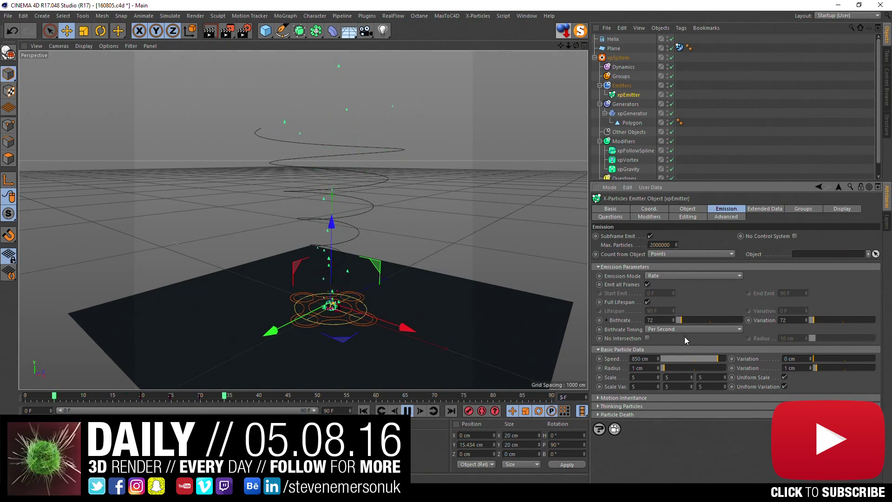
{"action": "right_click", "coordinate": [630, 319]}
{"action": "left_click", "coordinate": [662, 379]}
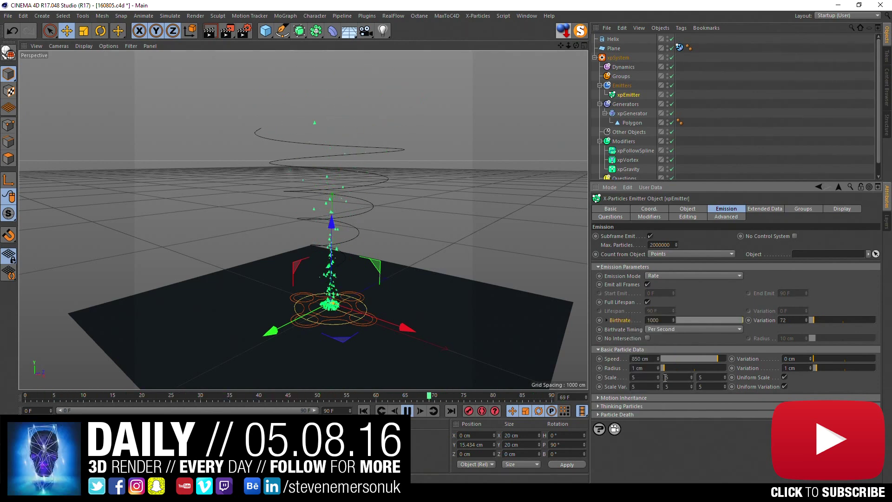
{"action": "left_click_drag", "start_coordinate": [676, 361], "coordinate": [710, 358]}
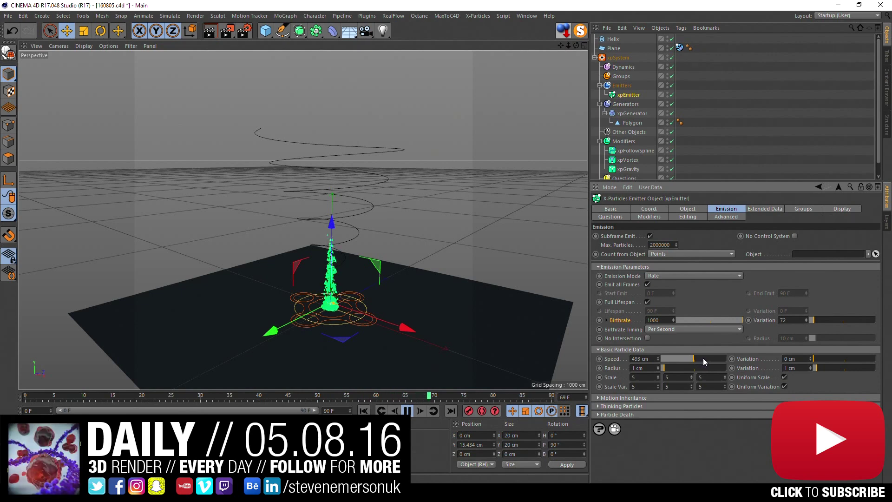
Try emitter Speed values of 654 and 550 cm while replaying the simulation.
{"action": "left_click", "coordinate": [408, 411]}
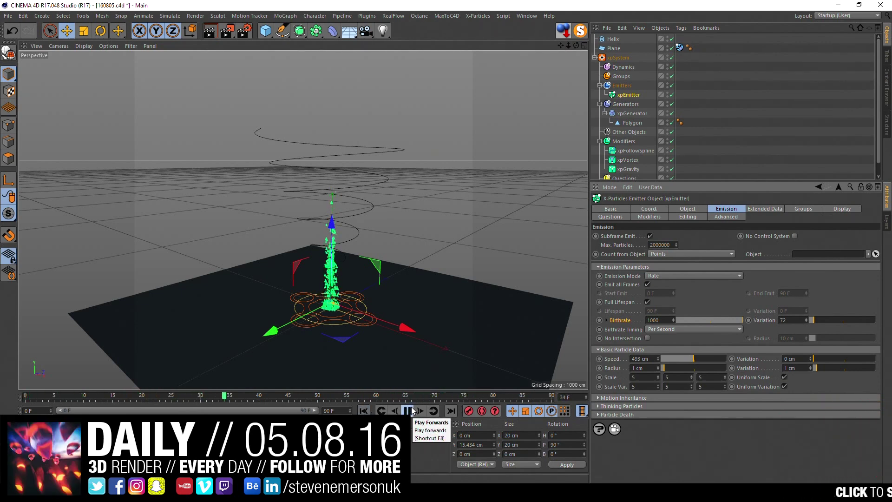
{"action": "left_click", "coordinate": [411, 411]}
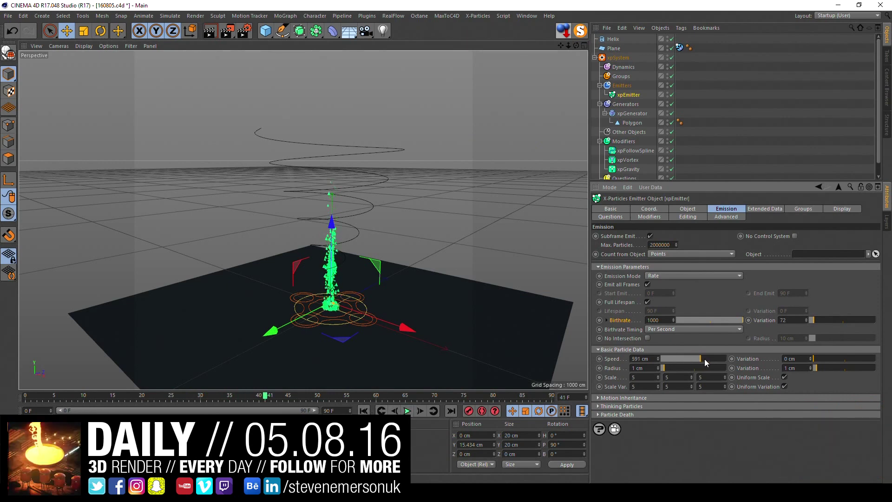
{"action": "left_click", "coordinate": [704, 359]}
{"action": "left_click", "coordinate": [364, 410]}
{"action": "left_click", "coordinate": [407, 411]}
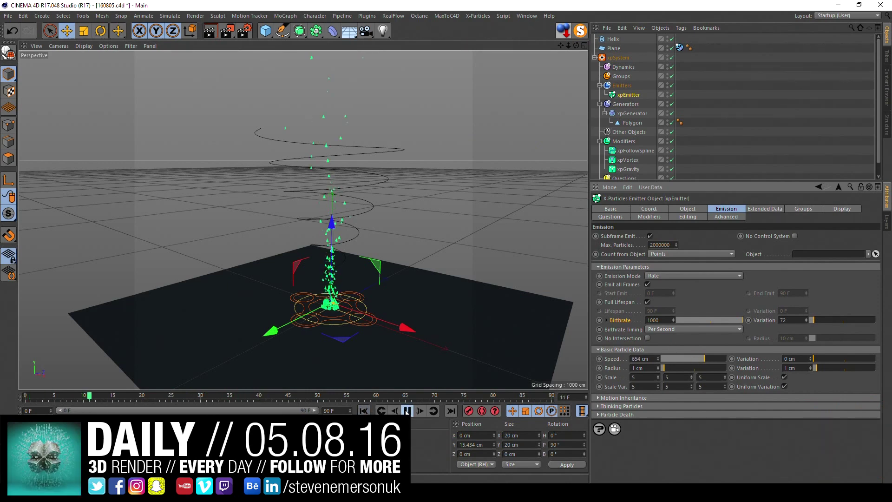
{"action": "left_click", "coordinate": [407, 411]}
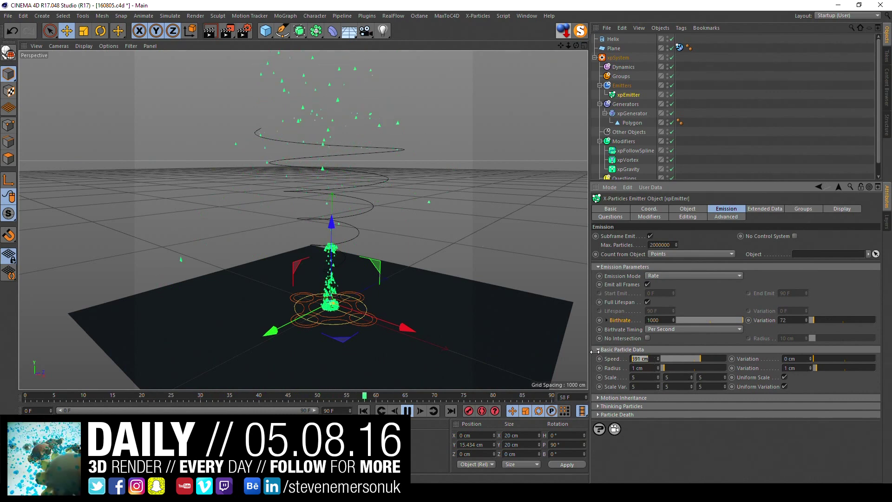
{"action": "type", "text": "550"}
{"action": "key", "text": "Return"}
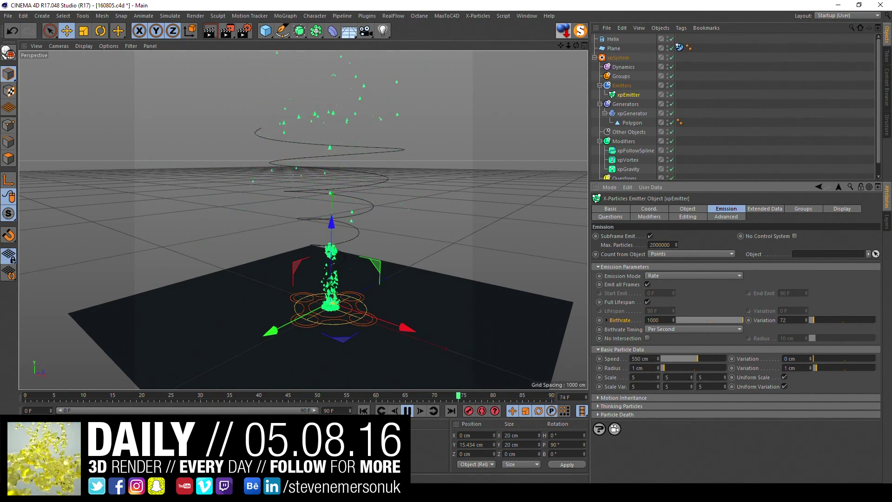
Raise particle Speed to 724 cm and rewind to frame 0.
{"action": "left_click", "coordinate": [407, 411]}
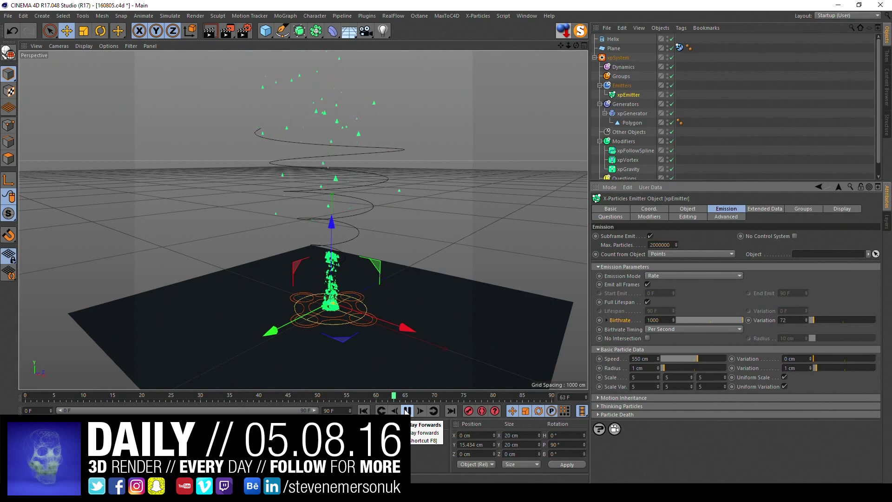
{"action": "left_click", "coordinate": [407, 411]}
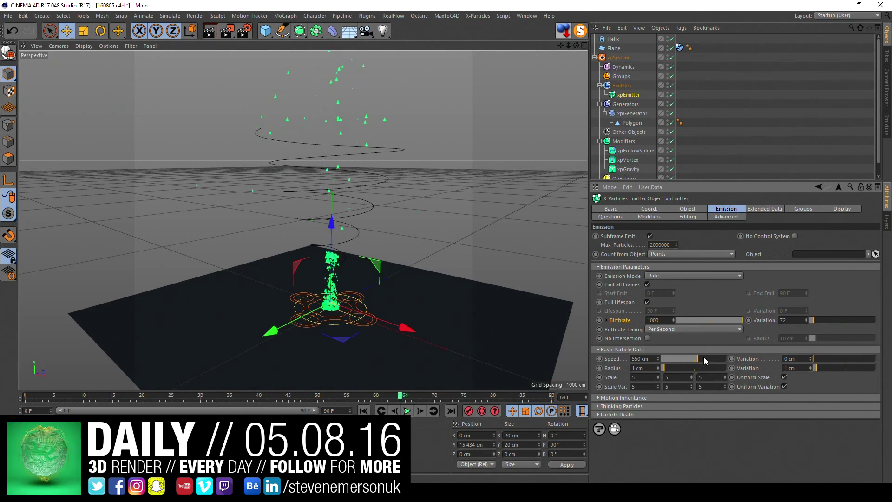
{"action": "left_click_drag", "start_coordinate": [703, 358], "coordinate": [709, 359]}
{"action": "left_click", "coordinate": [364, 411]}
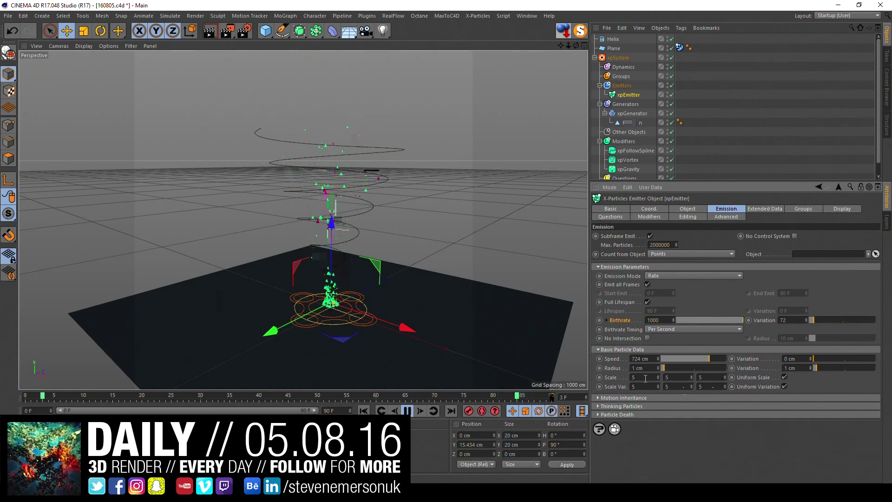
Set the particle Polygon's width and height to 2 cm.
{"action": "left_click", "coordinate": [632, 122]}
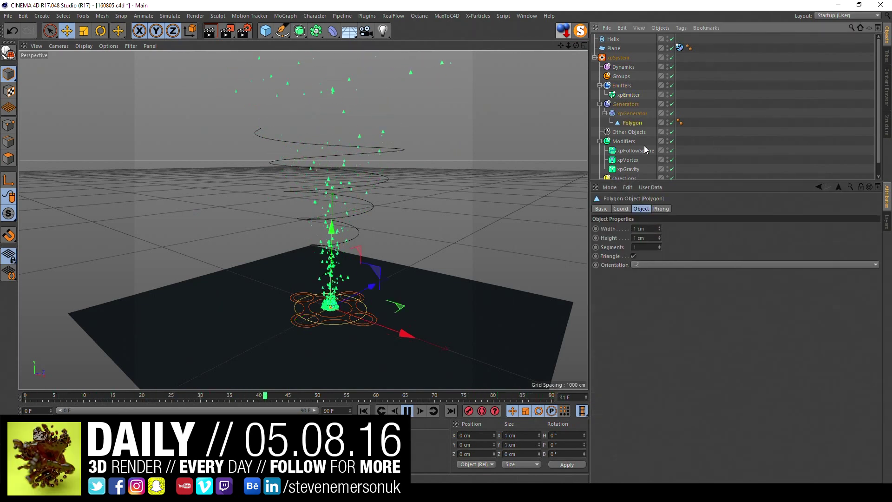
{"action": "left_click_drag", "start_coordinate": [604, 238], "coordinate": [603, 229]}
{"action": "left_click", "coordinate": [659, 226]}
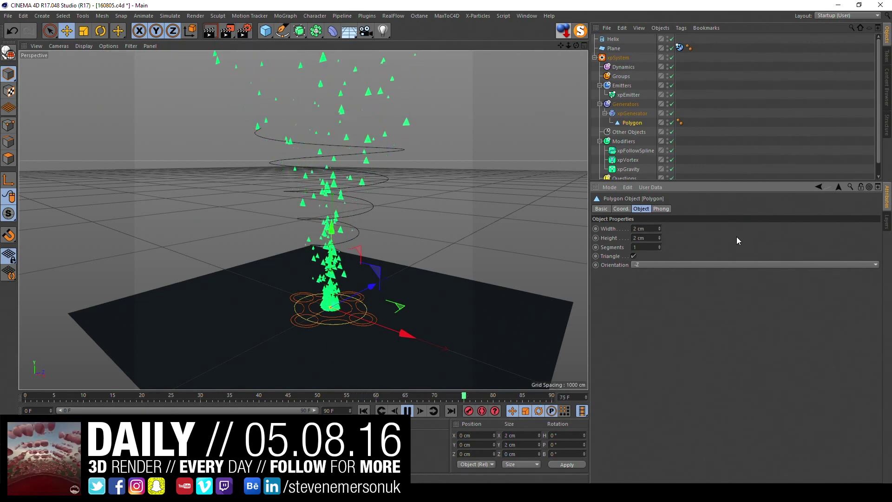
Move the Helix along Y to 61.425 cm above the emitter.
{"action": "left_click", "coordinate": [679, 102]}
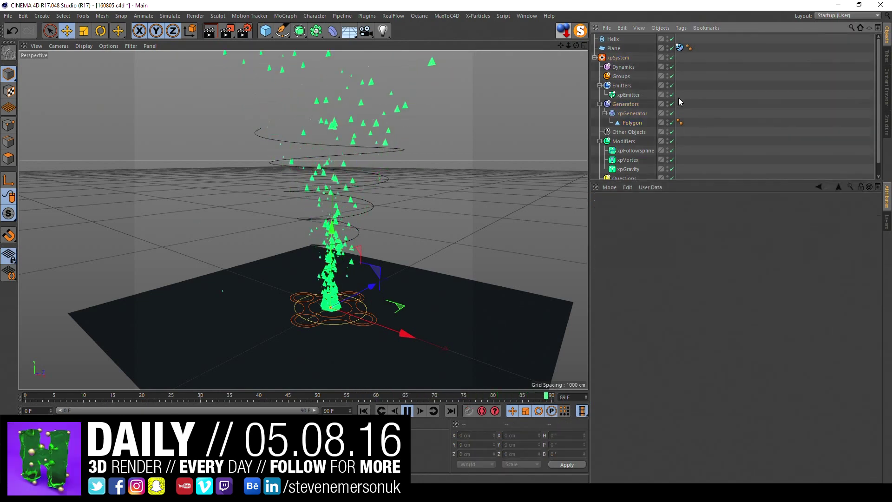
{"action": "left_click", "coordinate": [334, 210]}
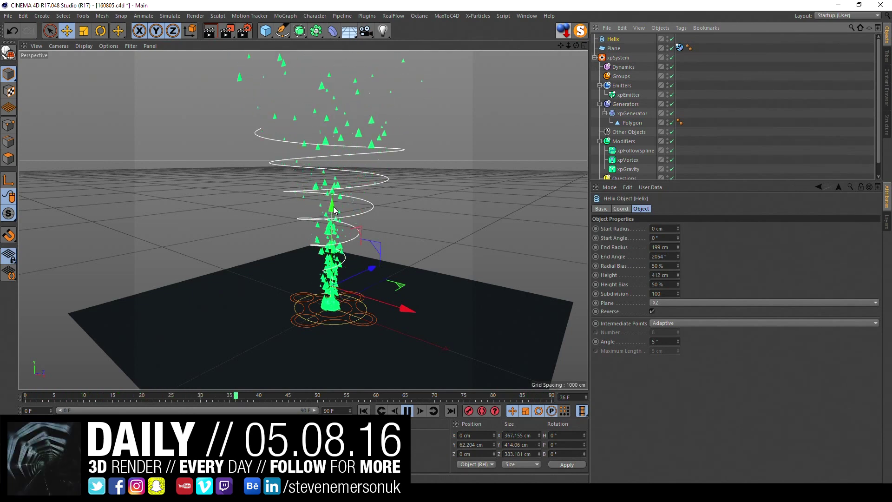
{"action": "left_click_drag", "start_coordinate": [333, 210], "coordinate": [336, 273]}
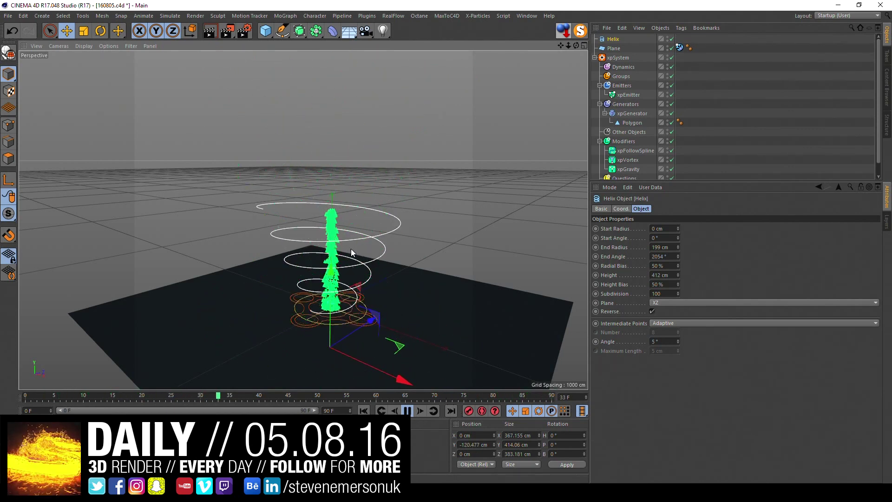
{"action": "mouse_move", "coordinate": [328, 281]}
{"action": "left_mouse_down"}
{"action": "mouse_move", "coordinate": [342, 191]}
{"action": "mouse_move", "coordinate": [345, 214]}
{"action": "left_mouse_up"}
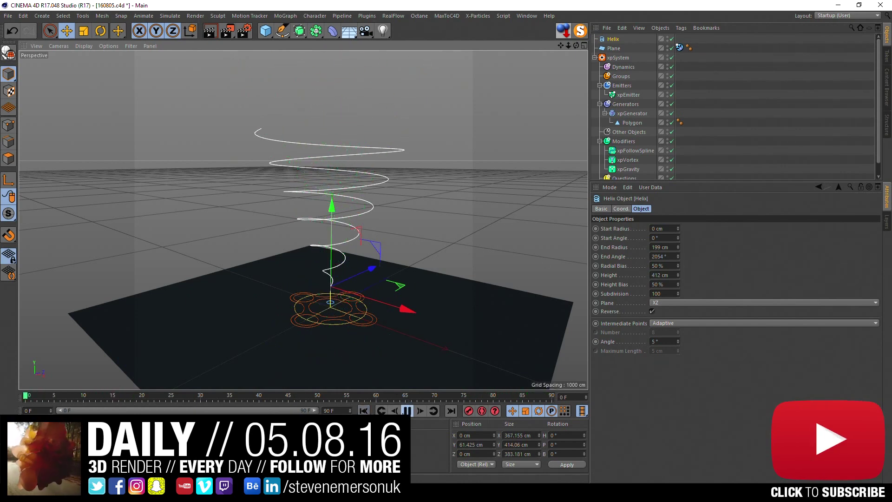
Lower xpEmitter Speed to 605 cm and replay the simulation from frame 0.
{"action": "left_click", "coordinate": [449, 351]}
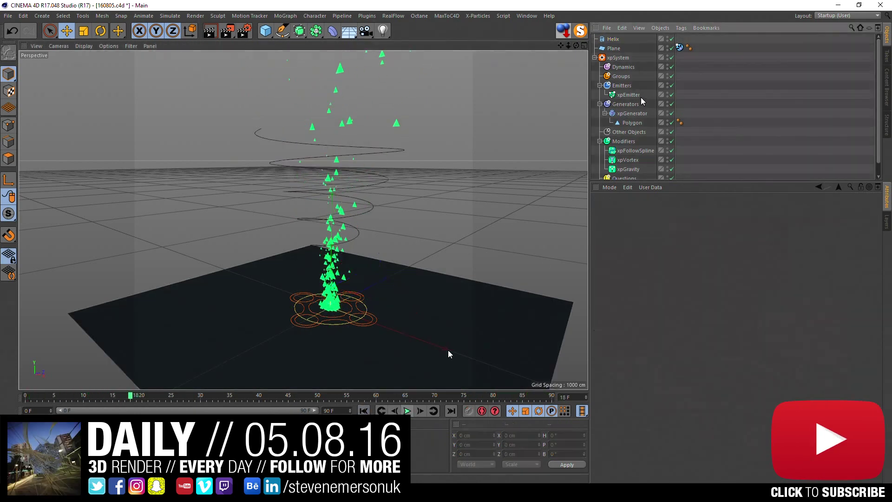
{"action": "left_click", "coordinate": [628, 95]}
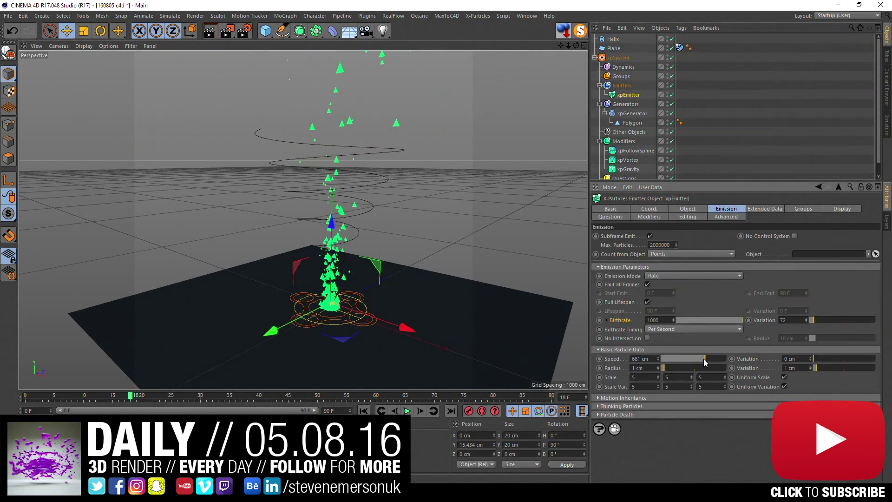
{"action": "left_click_drag", "start_coordinate": [703, 358], "coordinate": [700, 358]}
{"action": "left_click", "coordinate": [363, 411]}
{"action": "left_click", "coordinate": [407, 411]}
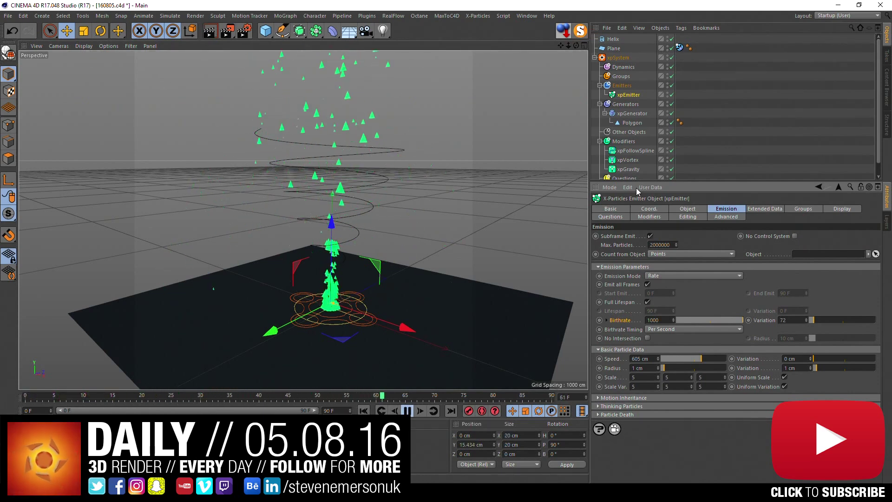
Stretch the Helix Height to 997 cm and view the whole spiral side-on.
{"action": "left_click", "coordinate": [736, 140]}
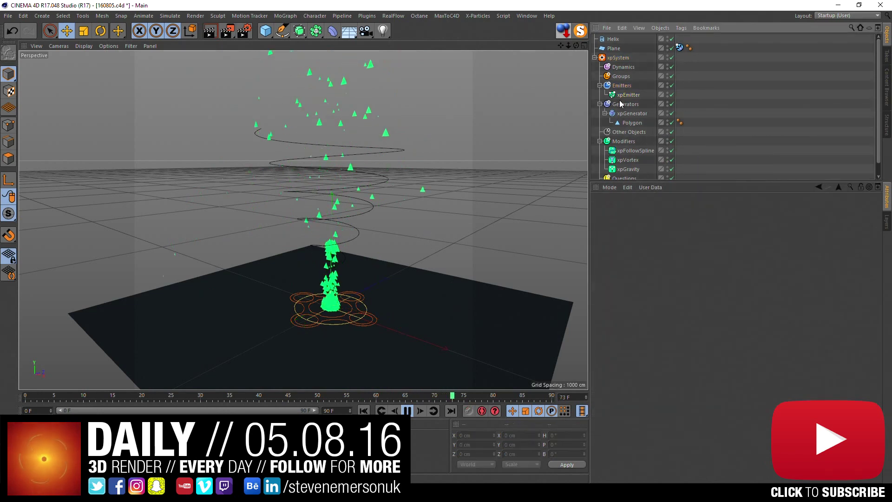
{"action": "left_click", "coordinate": [613, 39]}
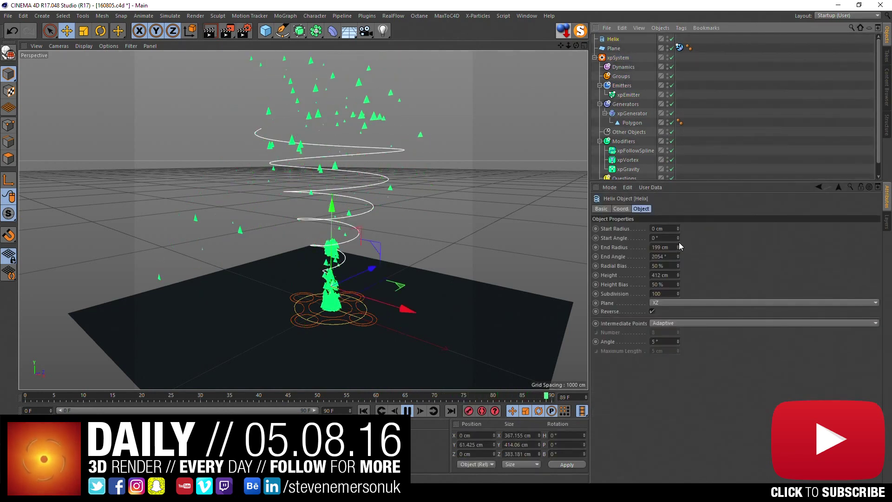
{"action": "mouse_move", "coordinate": [678, 274]}
{"action": "left_mouse_down"}
{"action": "mouse_move", "coordinate": [678, 302]}
{"action": "mouse_move", "coordinate": [684, 263]}
{"action": "mouse_move", "coordinate": [577, 133]}
{"action": "left_mouse_up"}
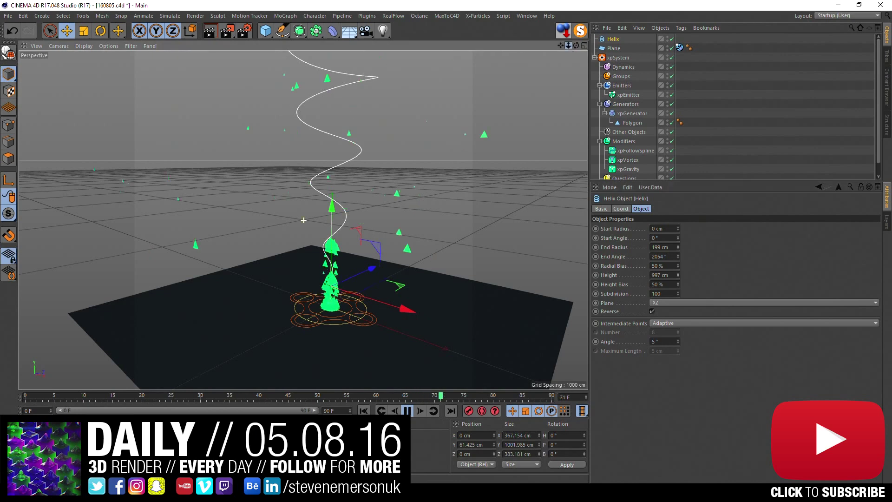
{"action": "left_click_drag", "start_coordinate": [568, 45], "coordinate": [534, 45]}
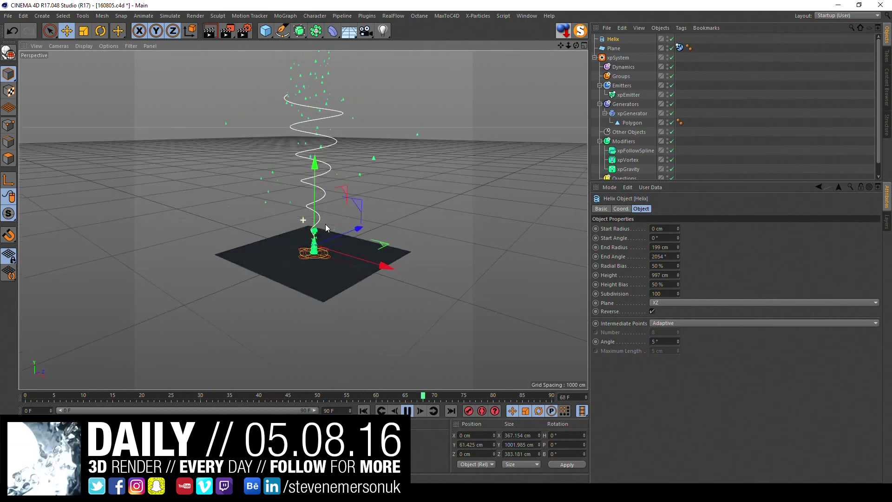
{"action": "scroll", "coordinate": [326, 227], "scroll_direction": "up", "scroll_amount": 3}
{"action": "scroll", "coordinate": [328, 237], "scroll_direction": "up", "scroll_amount": 5}
{"action": "scroll", "coordinate": [328, 246], "scroll_direction": "down", "scroll_amount": 3}
{"action": "scroll", "coordinate": [333, 256], "scroll_direction": "down", "scroll_amount": 3}
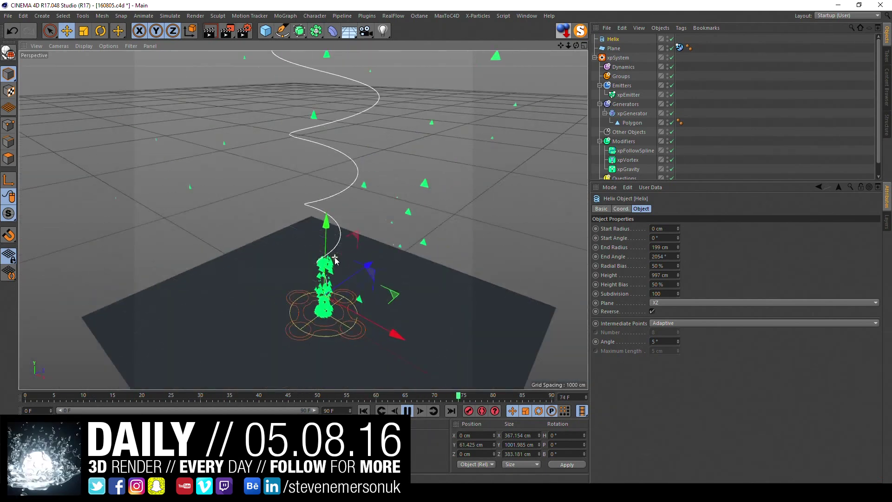
{"action": "left_click_drag", "start_coordinate": [336, 260], "coordinate": [388, 249], "text": "alt"}
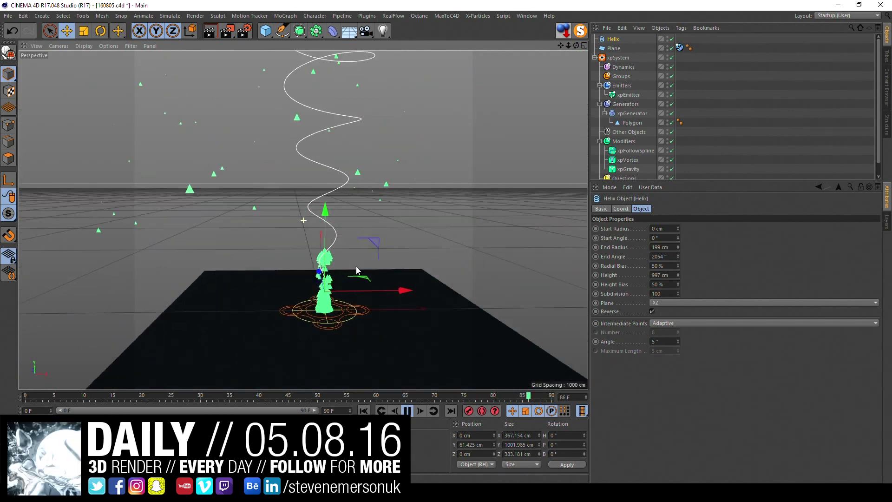
{"action": "left_click", "coordinate": [742, 156]}
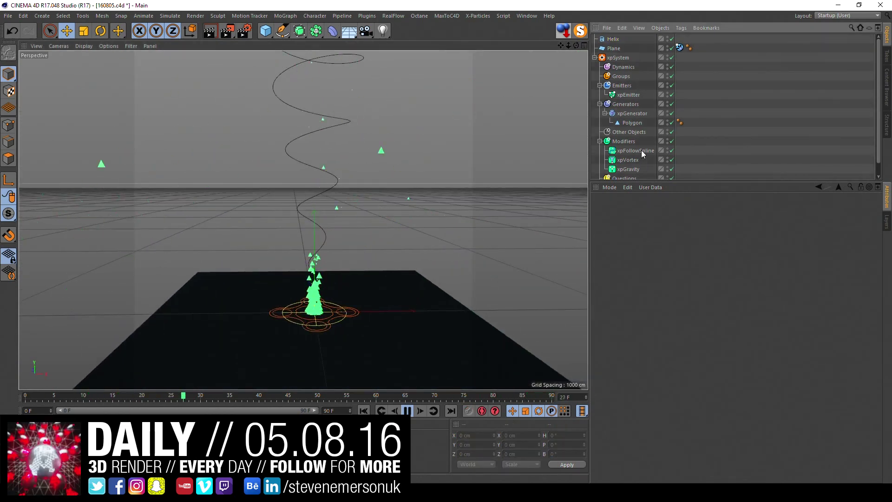
Disable the xpVortex and xpGravity modifiers and inspect the particle spiral.
{"action": "left_click", "coordinate": [645, 151]}
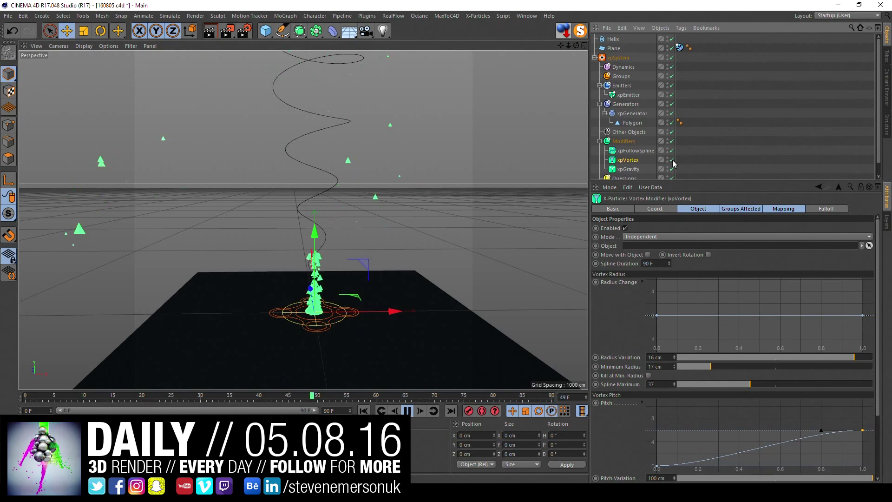
{"action": "left_click", "coordinate": [672, 160]}
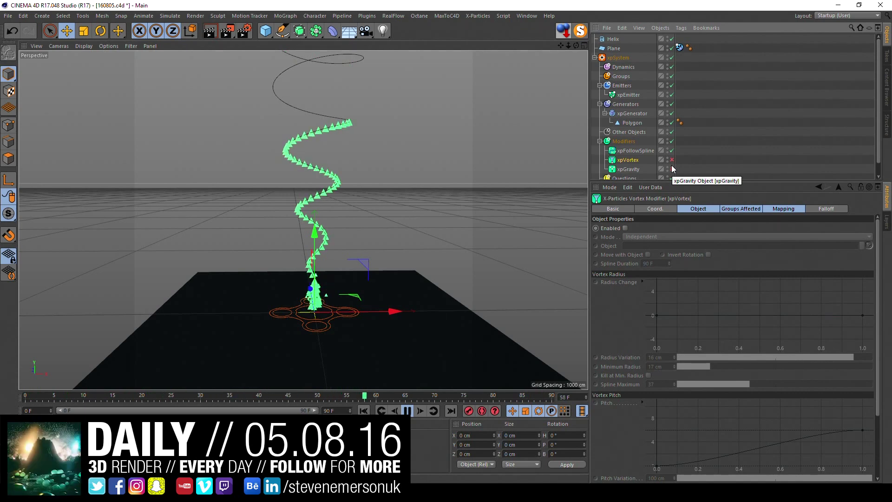
{"action": "left_click", "coordinate": [672, 168]}
{"action": "left_click_drag", "start_coordinate": [383, 101], "coordinate": [355, 131], "text": "alt"}
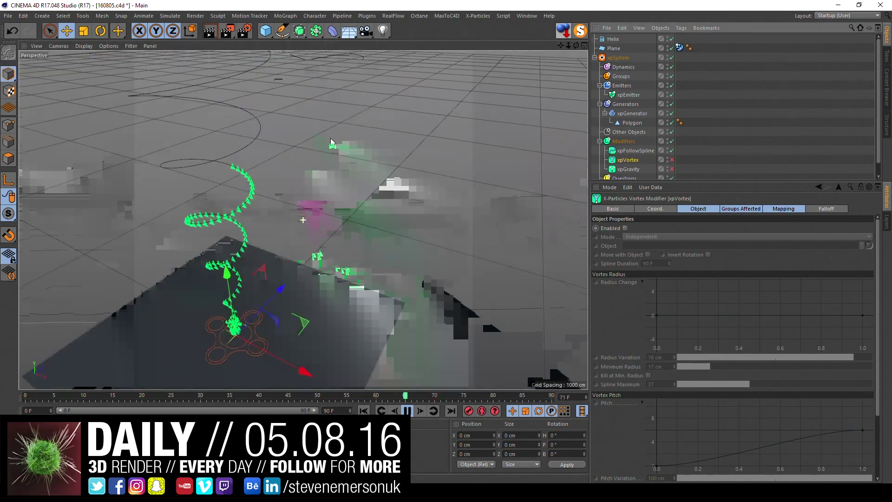
{"action": "scroll", "coordinate": [378, 123], "scroll_direction": "up", "scroll_amount": 2}
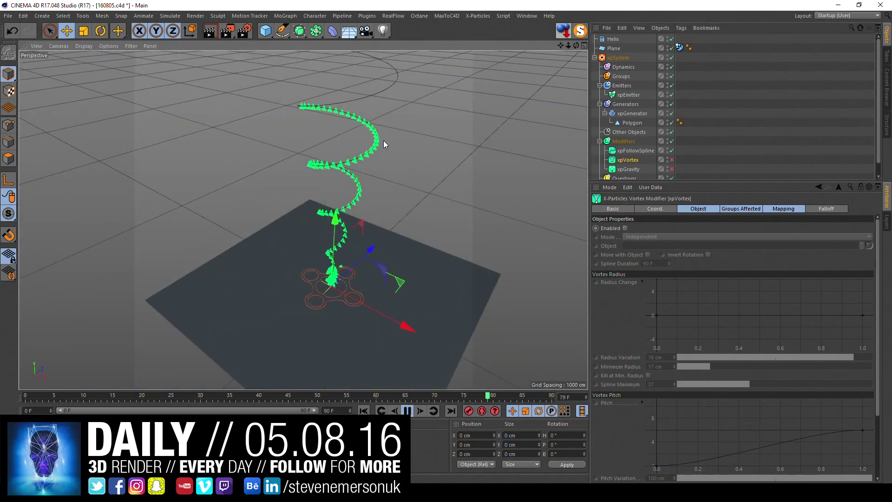
{"action": "scroll", "coordinate": [384, 140], "scroll_direction": "up", "scroll_amount": 2}
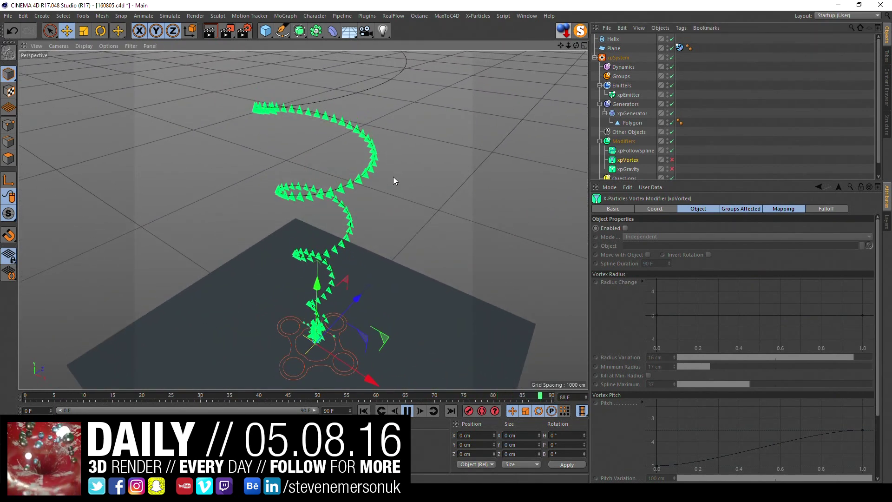
{"action": "left_click_drag", "start_coordinate": [394, 177], "coordinate": [389, 165], "text": "alt"}
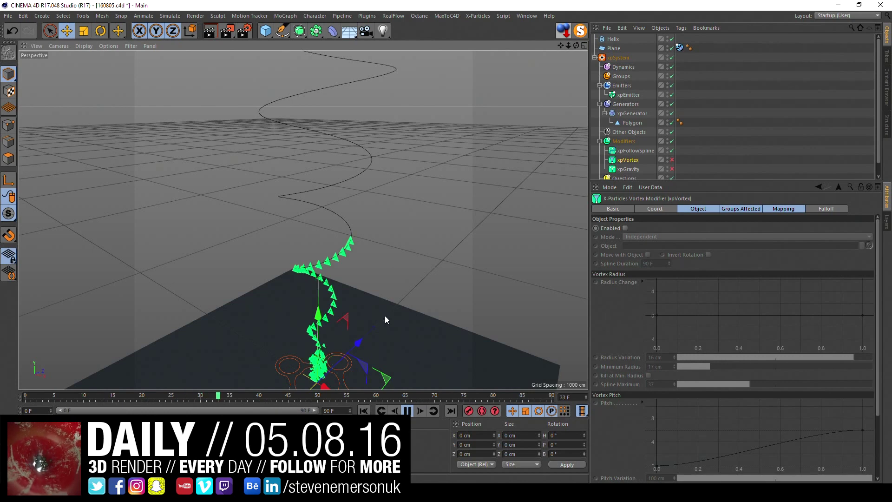
Shorten the Helix Height to about 517 cm and deselect it.
{"action": "left_click", "coordinate": [613, 39]}
{"action": "left_click_drag", "start_coordinate": [679, 247], "coordinate": [679, 268]}
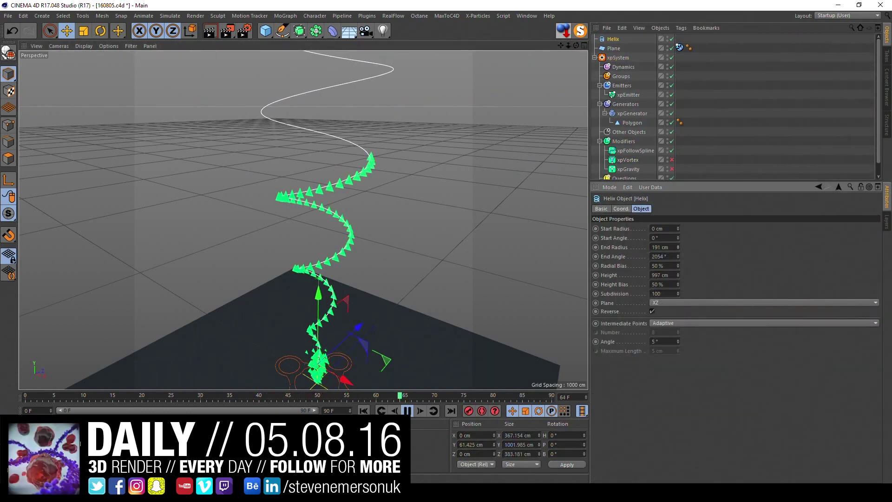
{"action": "key", "text": "ctrl+z"}
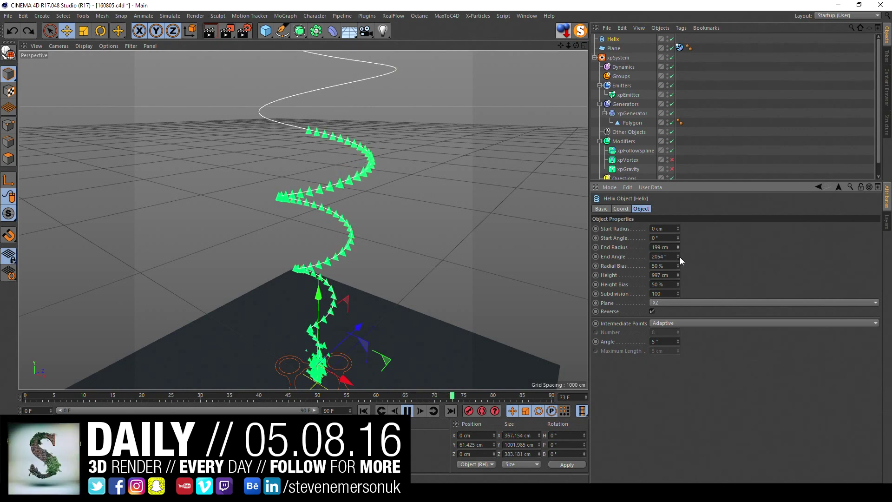
{"action": "left_click_drag", "start_coordinate": [678, 274], "coordinate": [678, 280]}
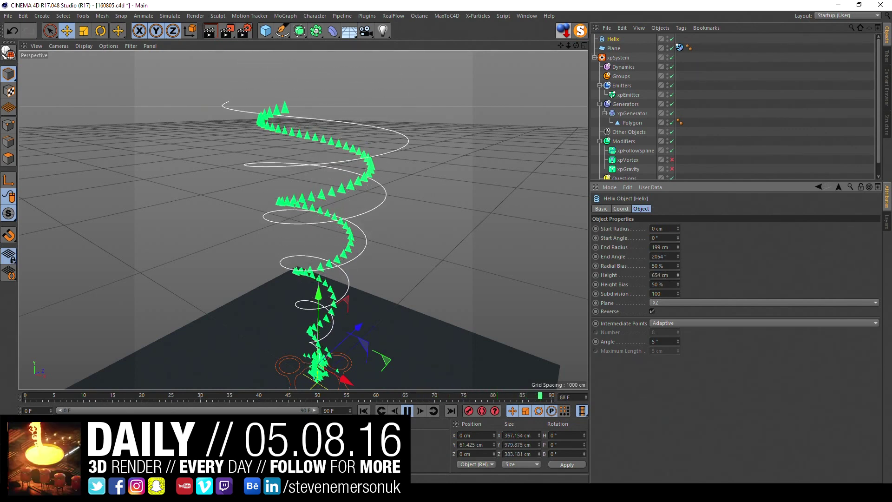
{"action": "left_click_drag", "start_coordinate": [678, 275], "coordinate": [677, 275]}
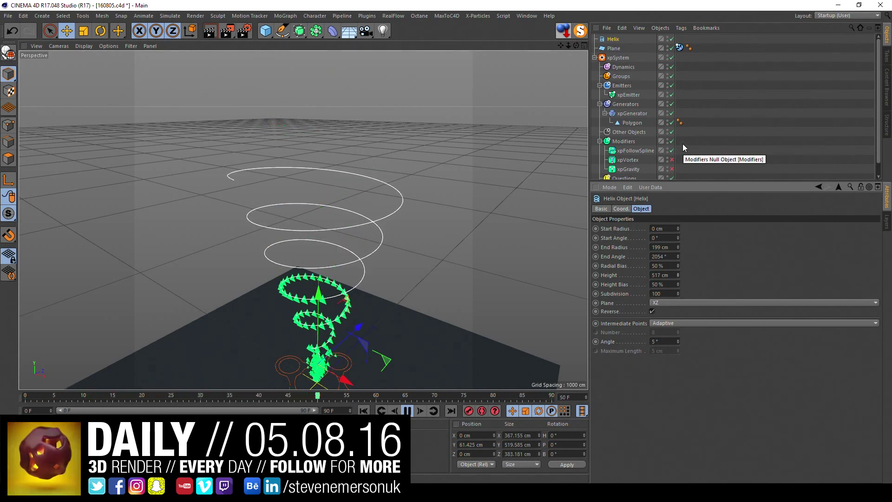
{"action": "left_click", "coordinate": [724, 124]}
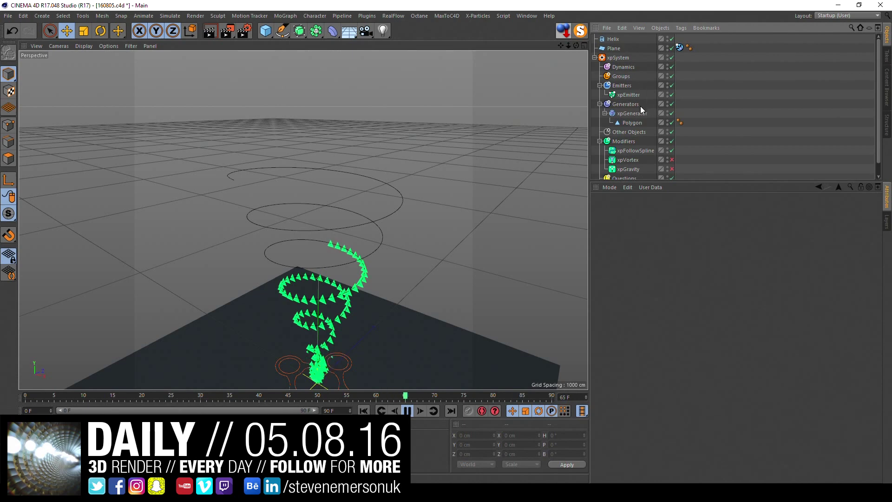
Inspect the Polygon particle shape's settings, then clear the selection.
{"action": "left_click", "coordinate": [633, 123]}
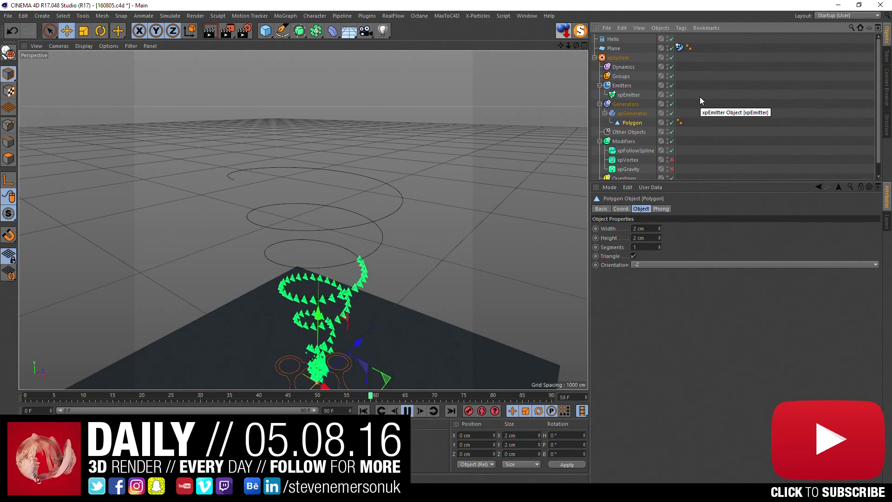
{"action": "left_click", "coordinate": [683, 140]}
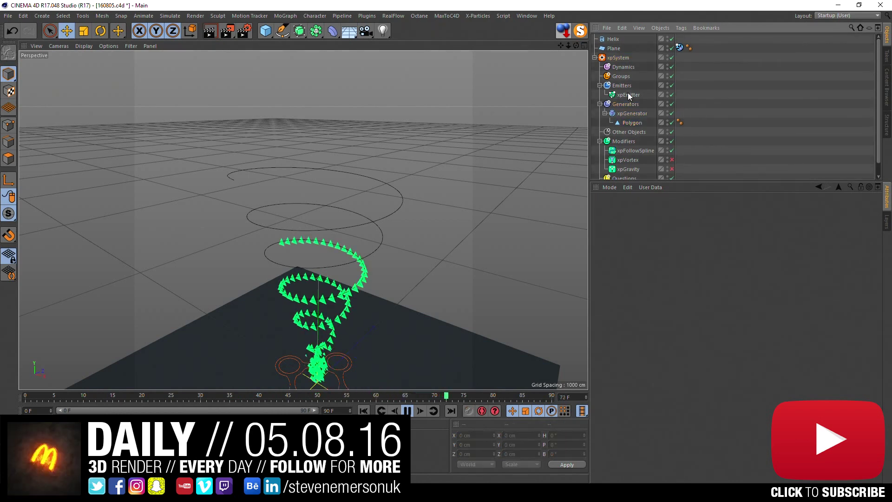
Set xpFollowSpline turbulence mode to Affect Both with Scale reset to 100%.
{"action": "left_click", "coordinate": [638, 150]}
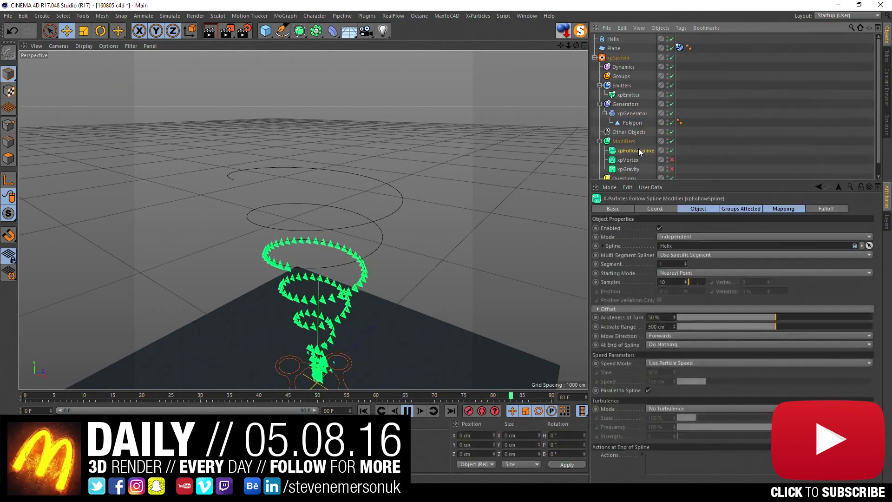
{"action": "left_click", "coordinate": [715, 409]}
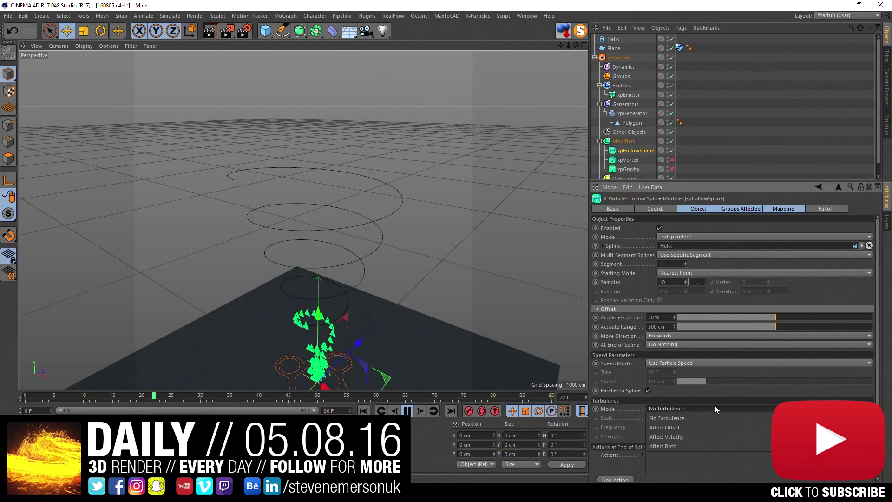
{"action": "left_click", "coordinate": [699, 446]}
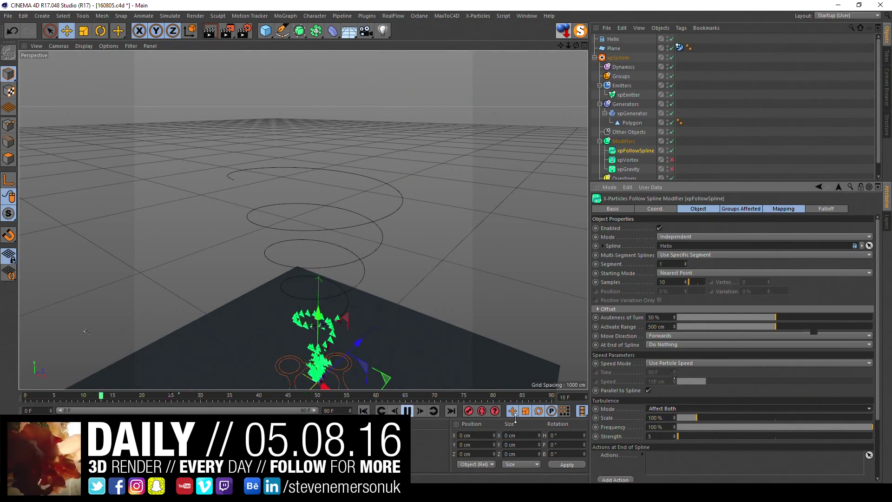
{"action": "left_click_drag", "start_coordinate": [697, 417], "coordinate": [783, 417]}
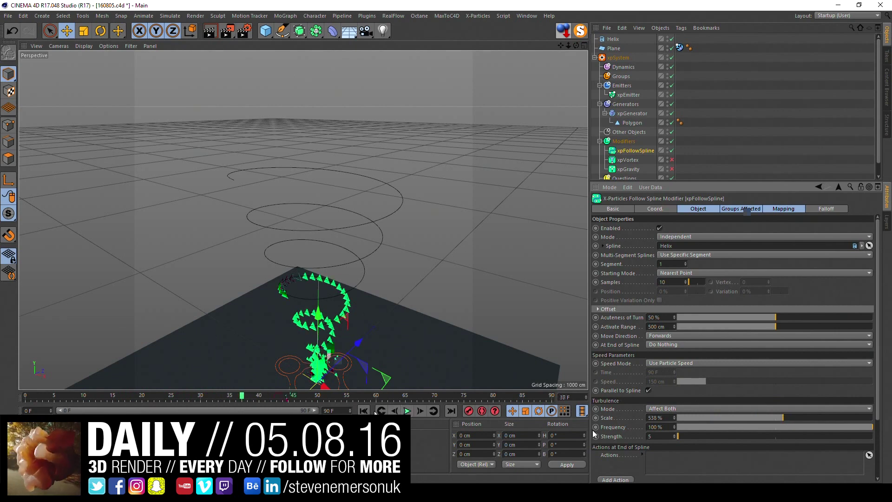
{"action": "left_click", "coordinate": [407, 411]}
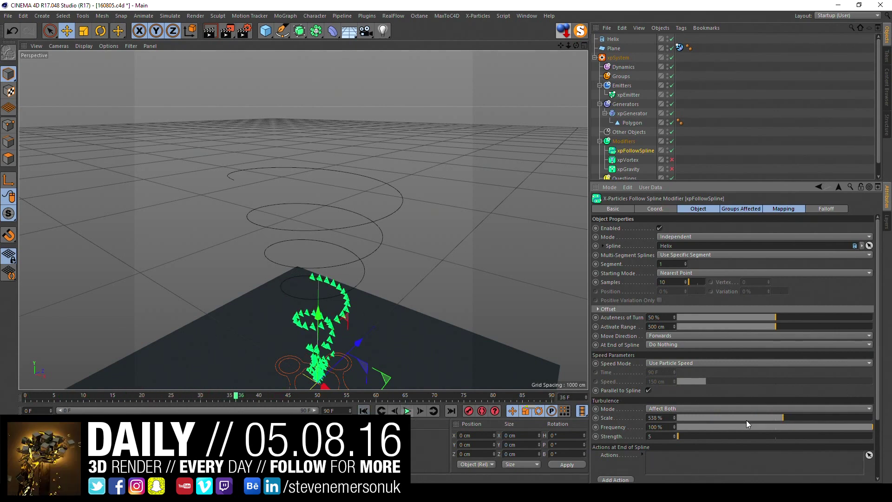
{"action": "right_click", "coordinate": [615, 418]}
{"action": "left_click", "coordinate": [645, 380]}
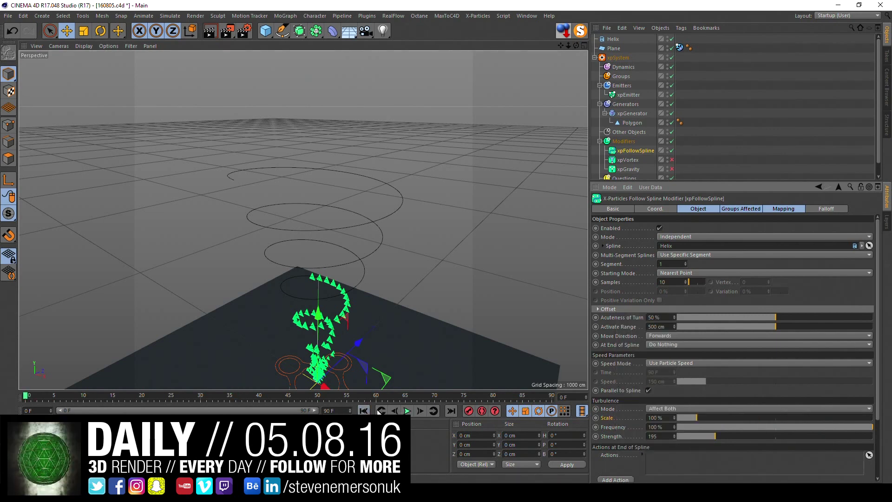
Lower turbulence Strength to 72 and replay the simulation from frame 0.
{"action": "left_click", "coordinate": [408, 411]}
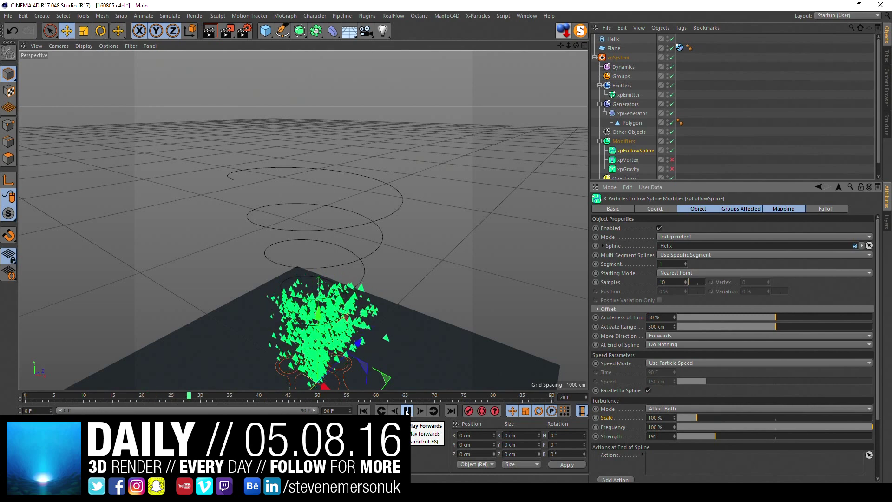
{"action": "left_click", "coordinate": [408, 411]}
{"action": "left_click_drag", "start_coordinate": [715, 436], "coordinate": [691, 435]}
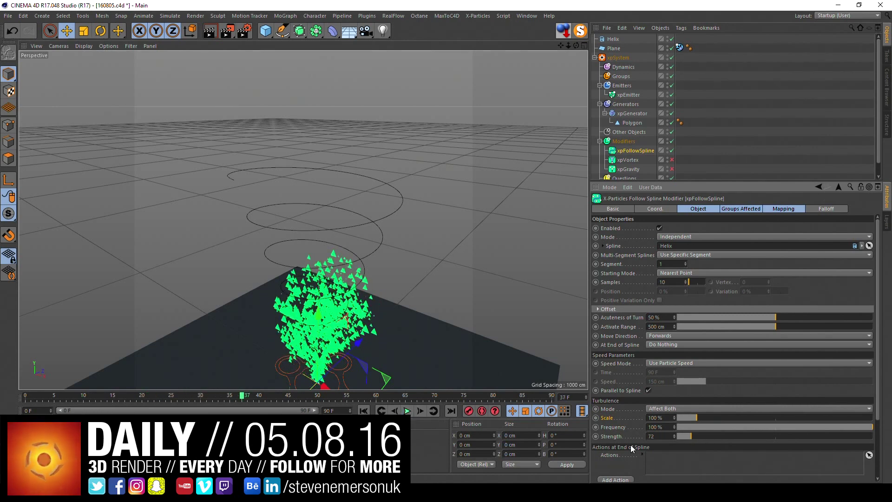
{"action": "left_click", "coordinate": [364, 410]}
{"action": "left_click", "coordinate": [408, 411]}
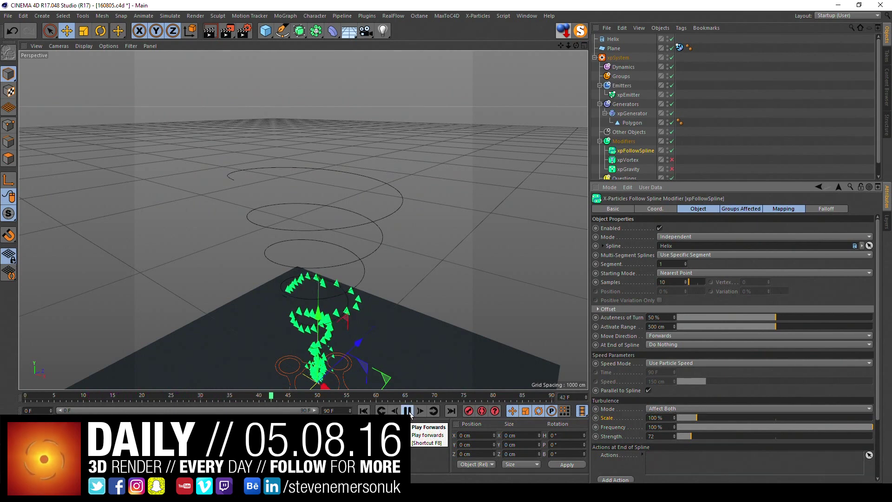
{"action": "left_click", "coordinate": [409, 412]}
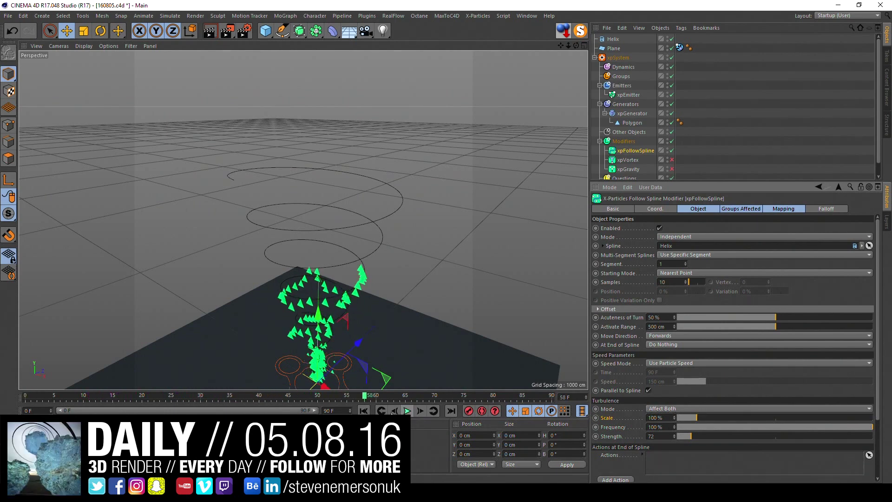
Set the animation end frame to 300 and stop playback around frame 105.
{"action": "type", "text": "300"}
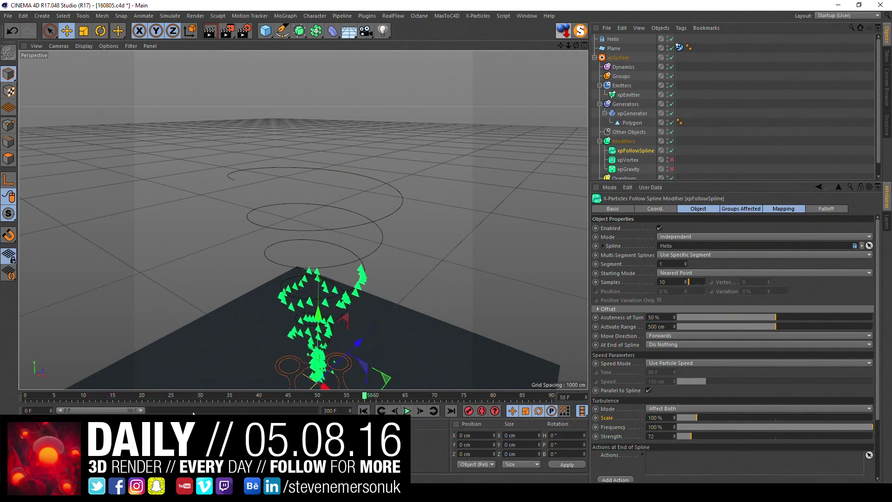
{"action": "key", "text": "Return"}
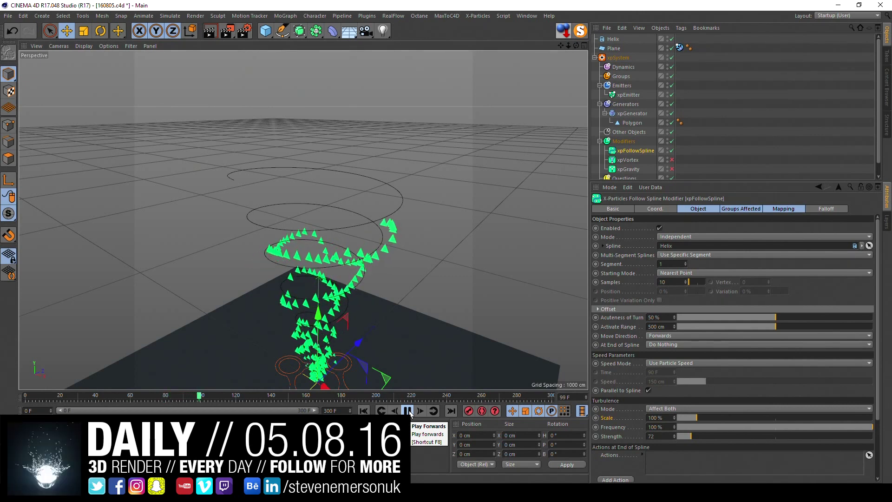
{"action": "left_click", "coordinate": [410, 412]}
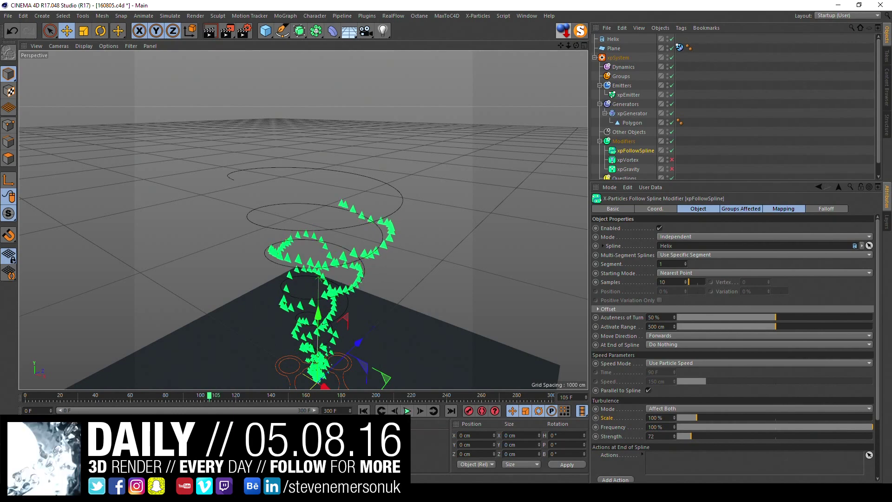
Open a file explorer window beside Cinema 4D and select xpSystem.
{"action": "key", "text": "super+e"}
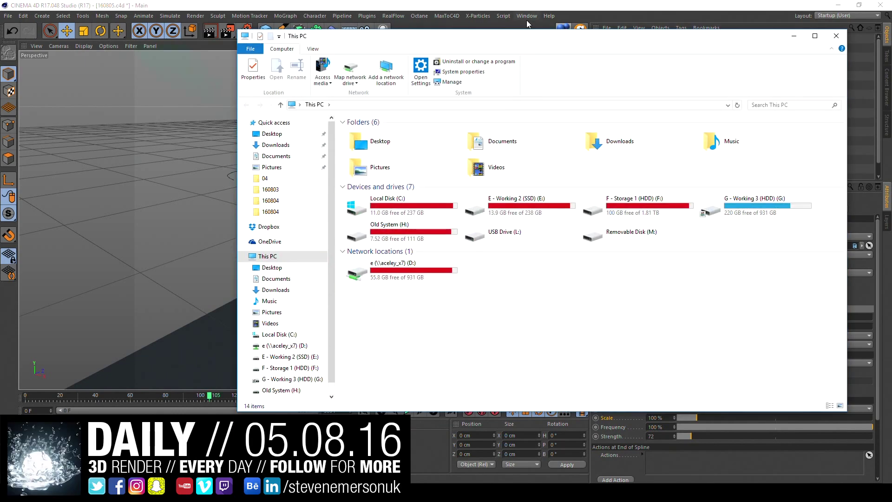
{"action": "left_click_drag", "start_coordinate": [527, 33], "coordinate": [883, 102]}
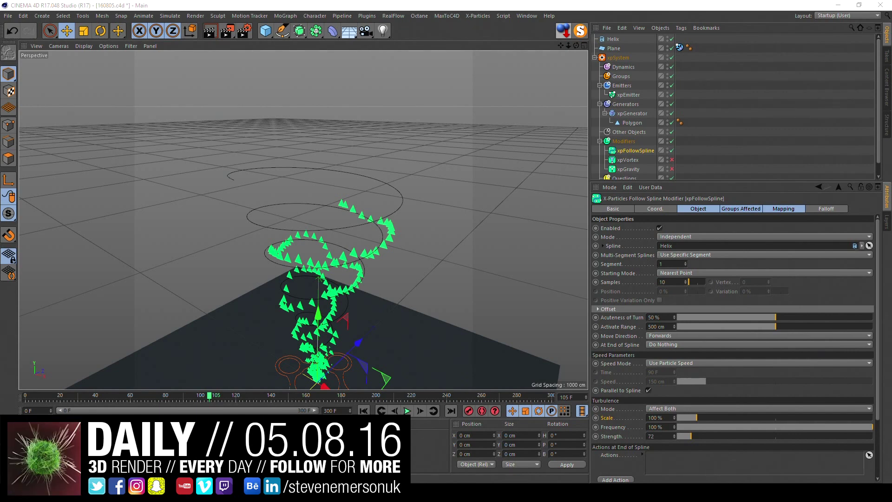
{"action": "left_click", "coordinate": [617, 58]}
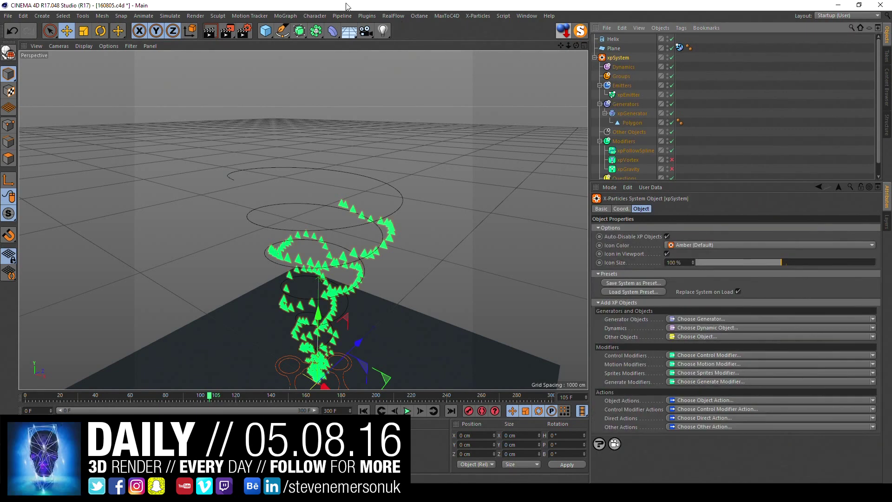
Add an xpCache object caching files to E:\0805\xpcache, then replay from frame 0.
{"action": "left_click", "coordinate": [478, 16]}
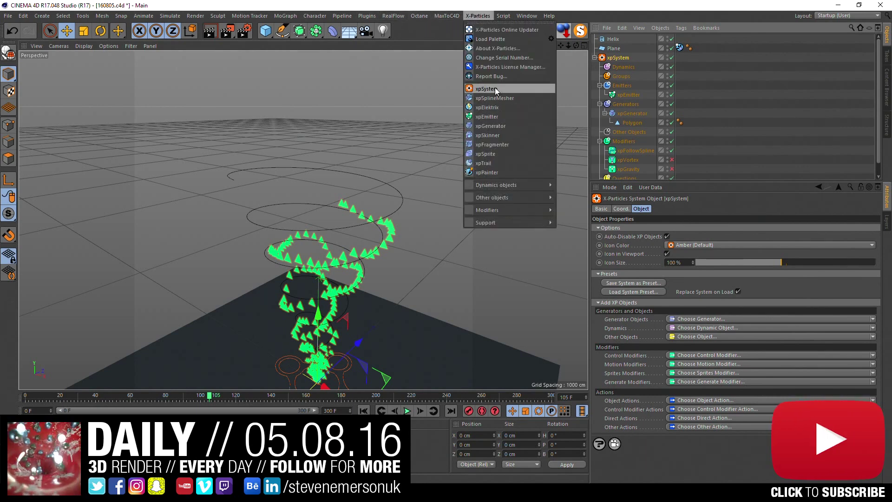
{"action": "left_click", "coordinate": [593, 209]}
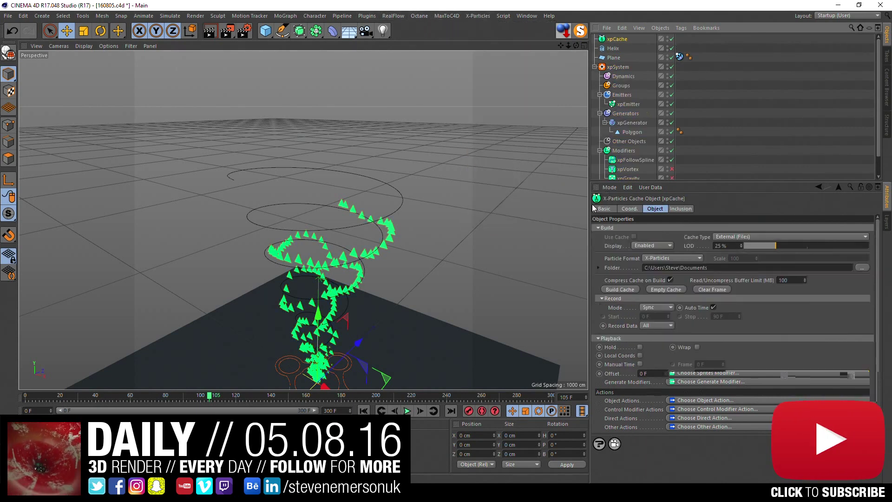
{"action": "left_click", "coordinate": [671, 268]}
{"action": "type", "text": "E:\\0805\\xpcache"}
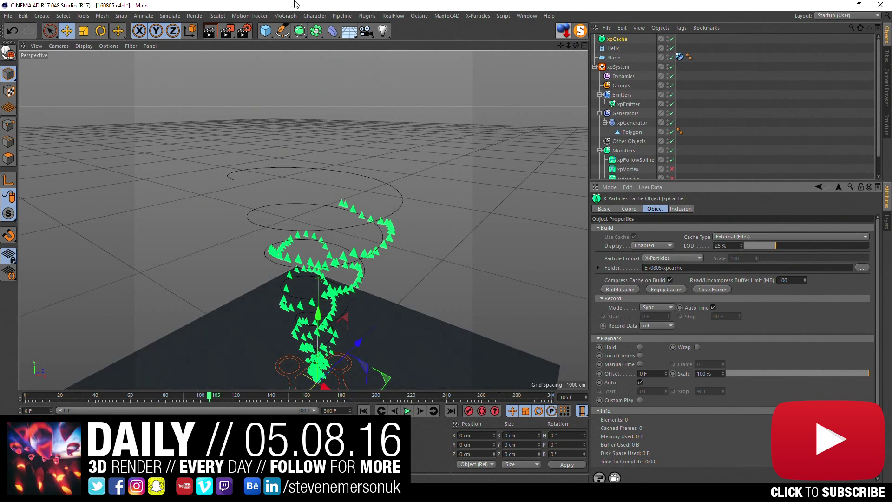
{"action": "left_click", "coordinate": [364, 411]}
{"action": "left_click", "coordinate": [407, 411]}
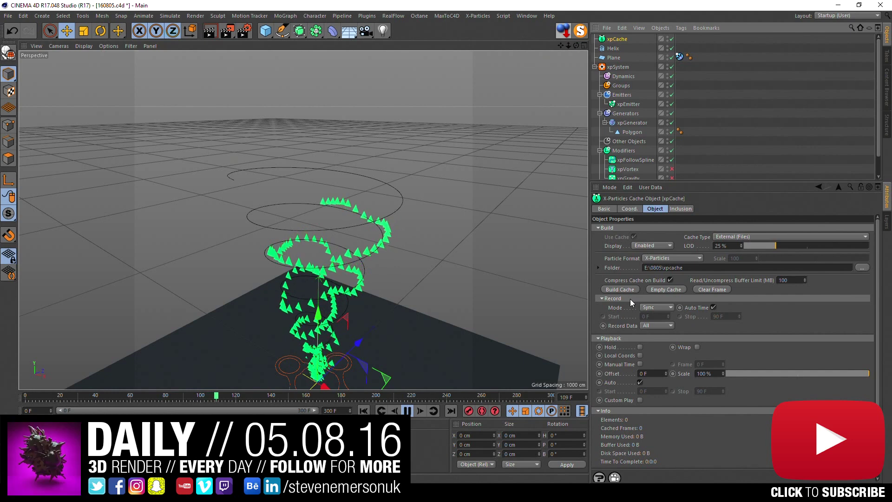
On xpEmitter, set the particle Scale to 6 and Scale Var. to 6.
{"action": "left_click", "coordinate": [742, 157]}
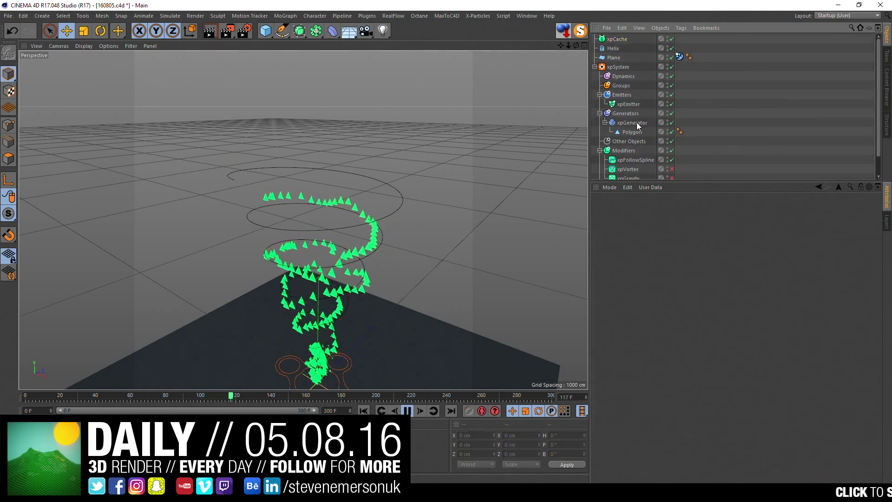
{"action": "left_click", "coordinate": [628, 103]}
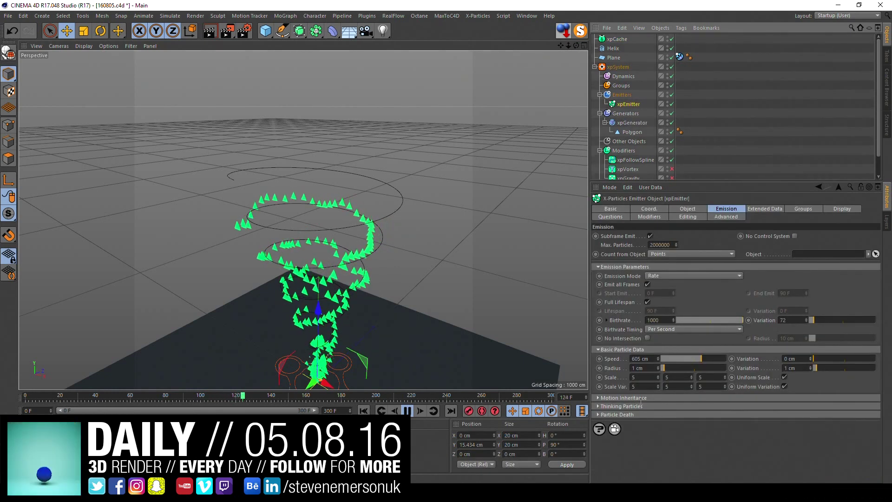
{"action": "double_click", "coordinate": [643, 377]}
{"action": "type", "text": "5.1"}
{"action": "key", "text": "Return"}
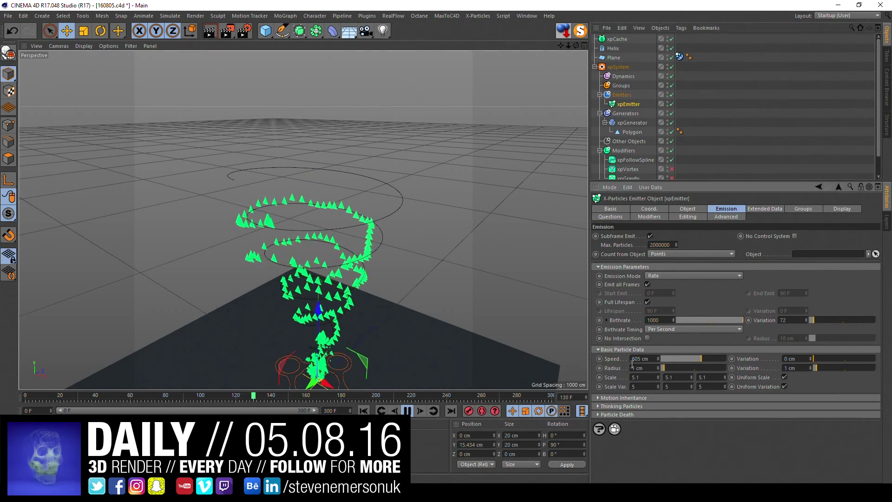
{"action": "double_click", "coordinate": [637, 377]}
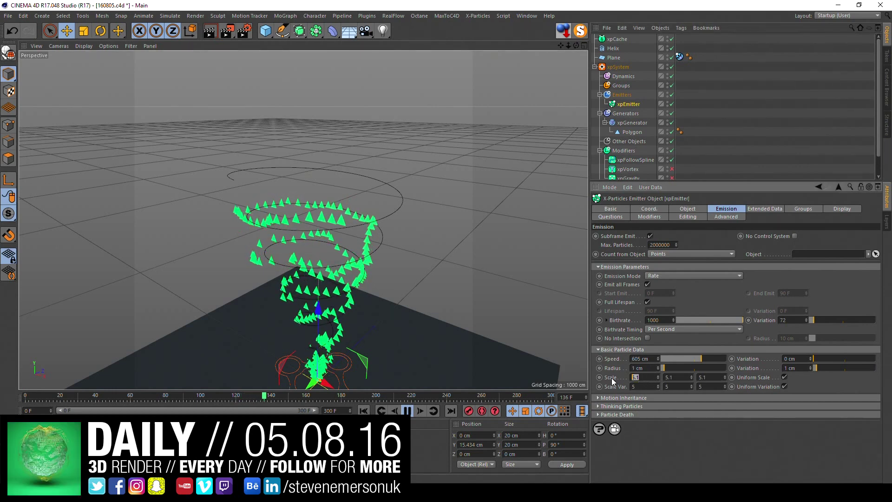
{"action": "type", "text": "6"}
{"action": "key", "text": "Tab"}
{"action": "type", "text": "6"}
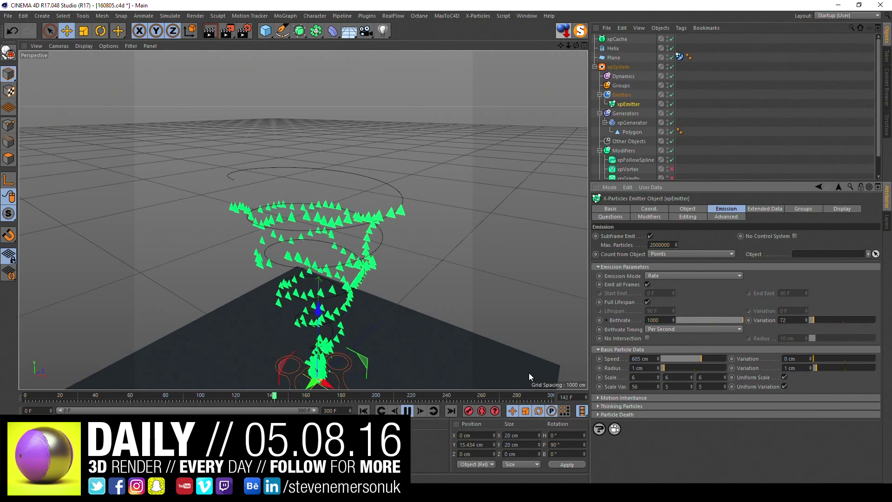
{"action": "key", "text": "Return"}
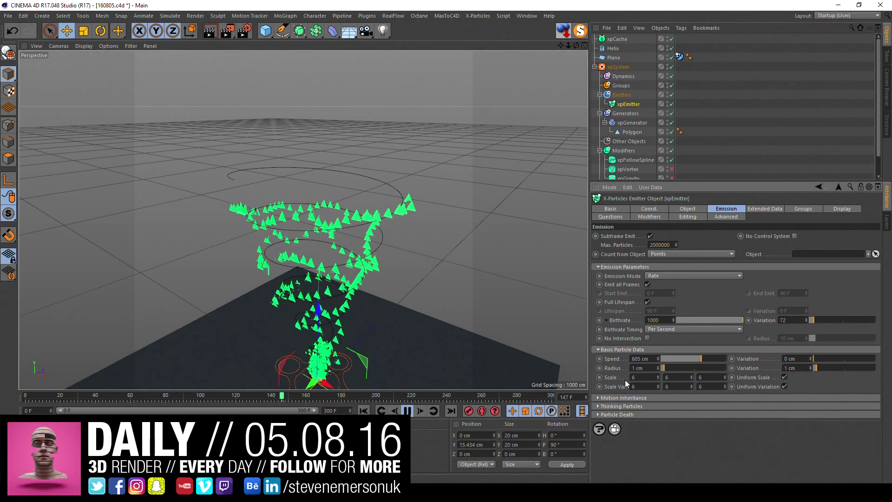
Set the triangle Polygon's Width and Height to 1.5 cm.
{"action": "left_click", "coordinate": [631, 133]}
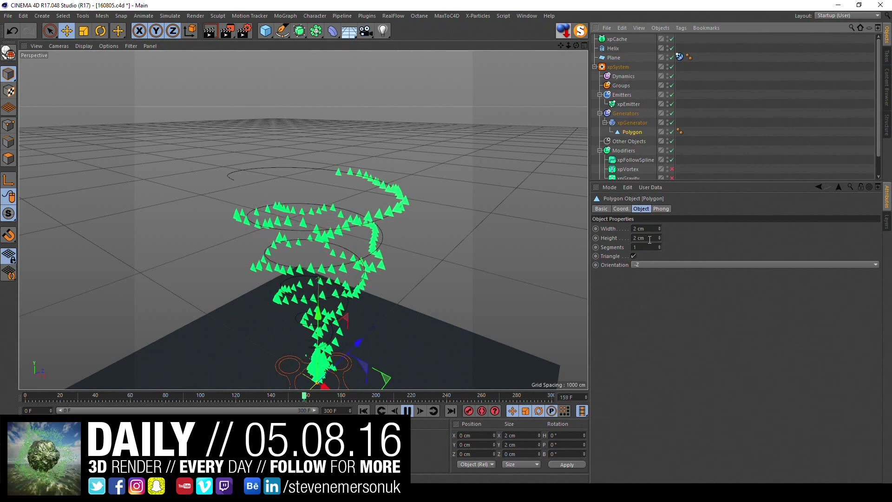
{"action": "double_click", "coordinate": [652, 229]}
{"action": "type", "text": "1"}
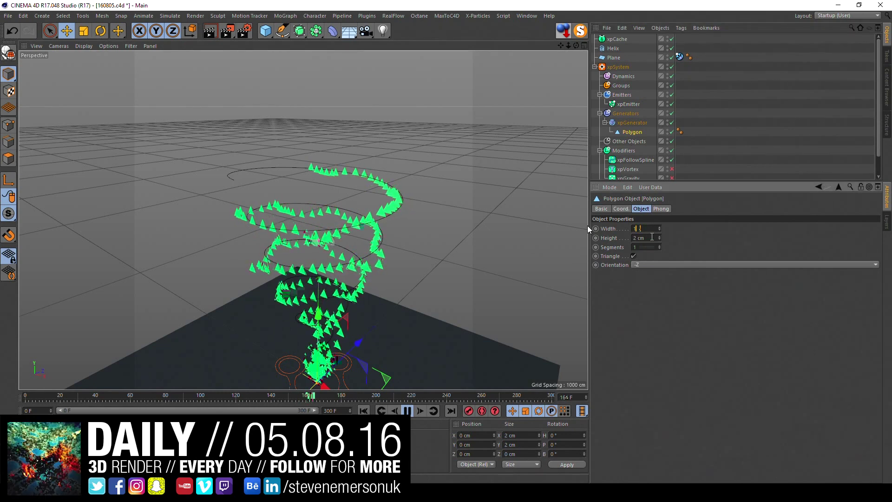
{"action": "type", "text": ".5"}
{"action": "key", "text": "Tab"}
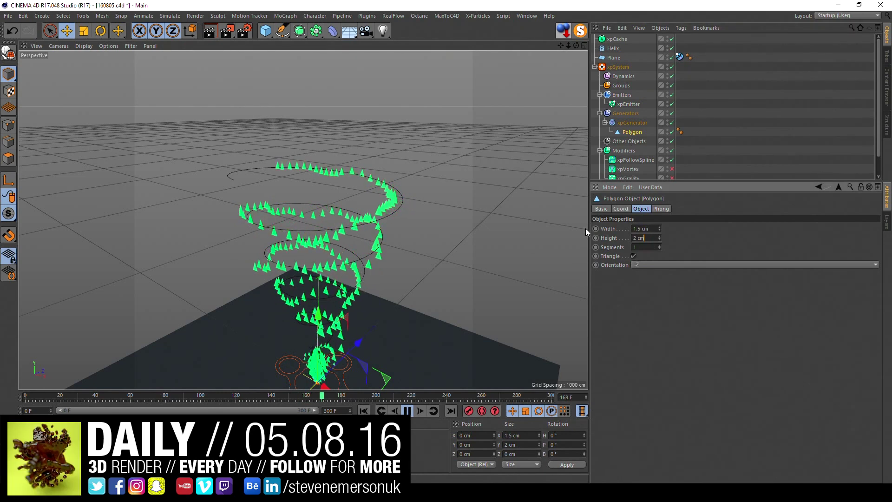
{"action": "double_click", "coordinate": [639, 240]}
{"action": "type", "text": "1"}
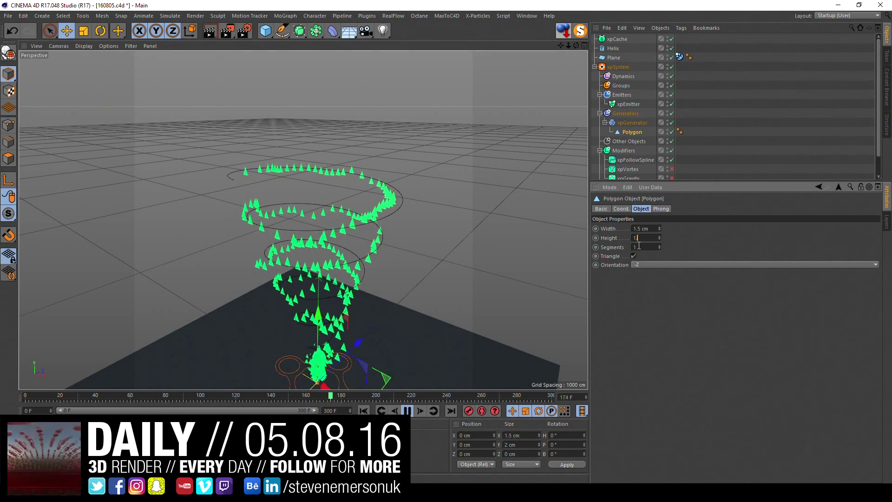
{"action": "type", "text": ".5"}
{"action": "key", "text": "Return"}
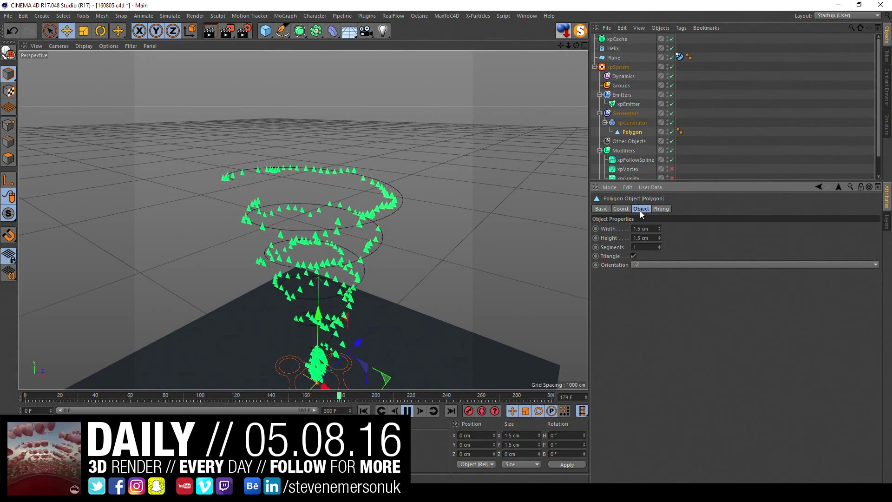
Raise the xpEmitter particle Scale and Scale Var. to 8.
{"action": "left_click", "coordinate": [628, 104]}
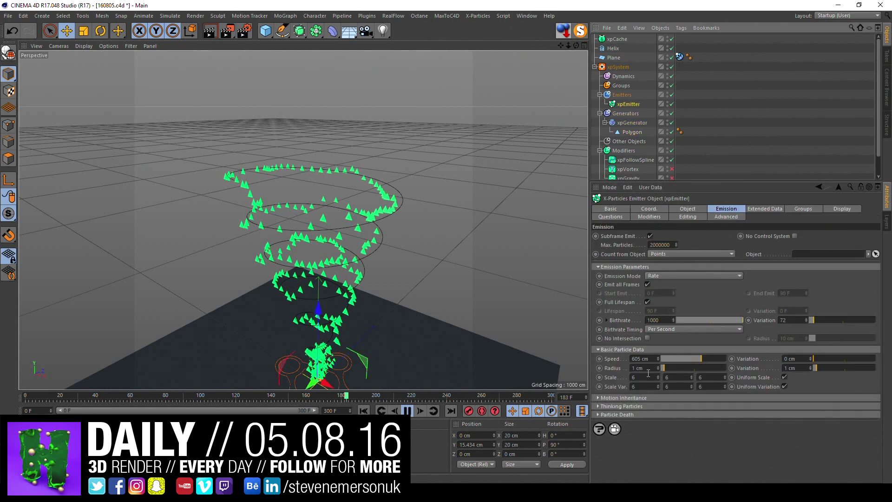
{"action": "double_click", "coordinate": [644, 377]}
{"action": "type", "text": "8"}
{"action": "key", "text": "Return"}
{"action": "double_click", "coordinate": [641, 386]}
{"action": "type", "text": "68"}
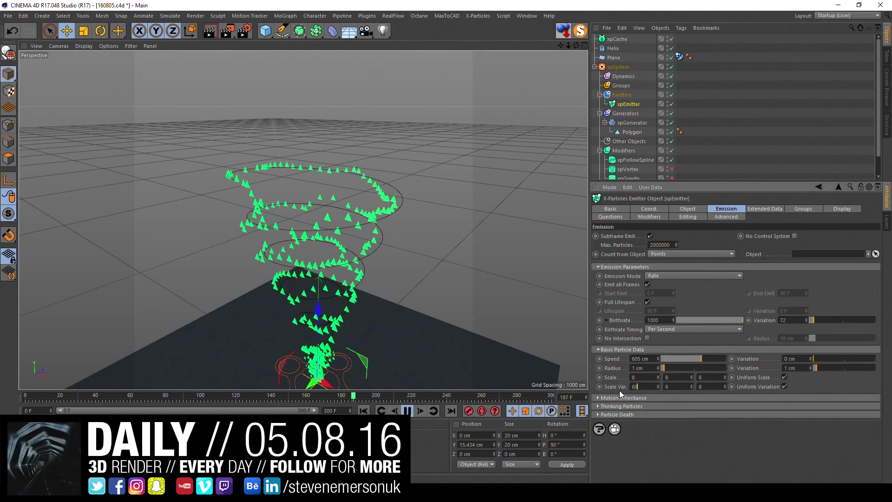
{"action": "key", "text": "Return"}
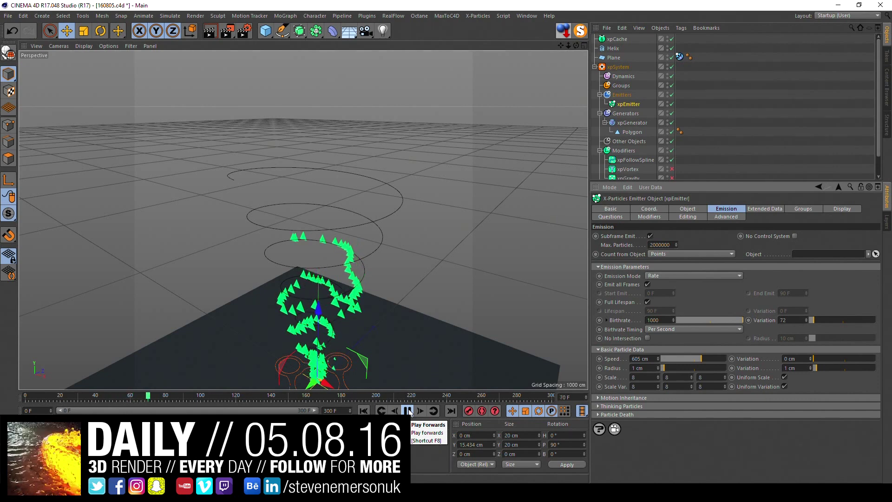
Set particle Radius and Radius Variation to 5 cm, then replay the simulation.
{"action": "left_click", "coordinate": [409, 411]}
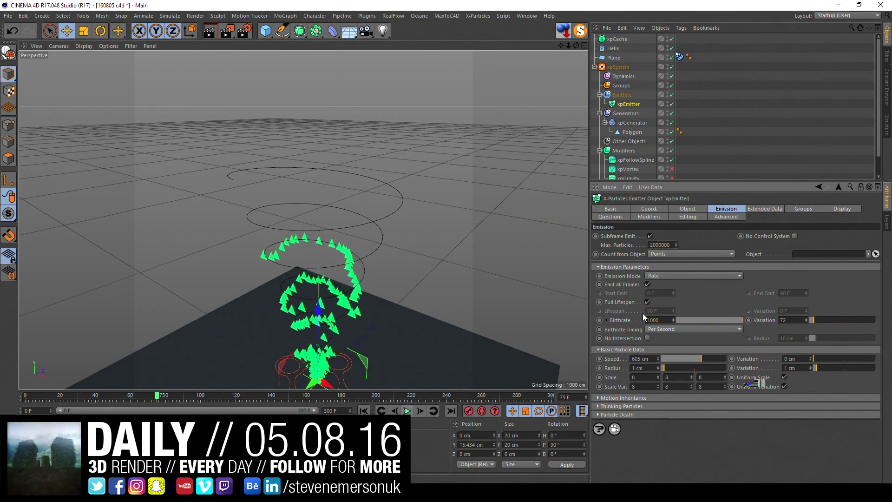
{"action": "left_click_drag", "start_coordinate": [671, 367], "coordinate": [679, 367]}
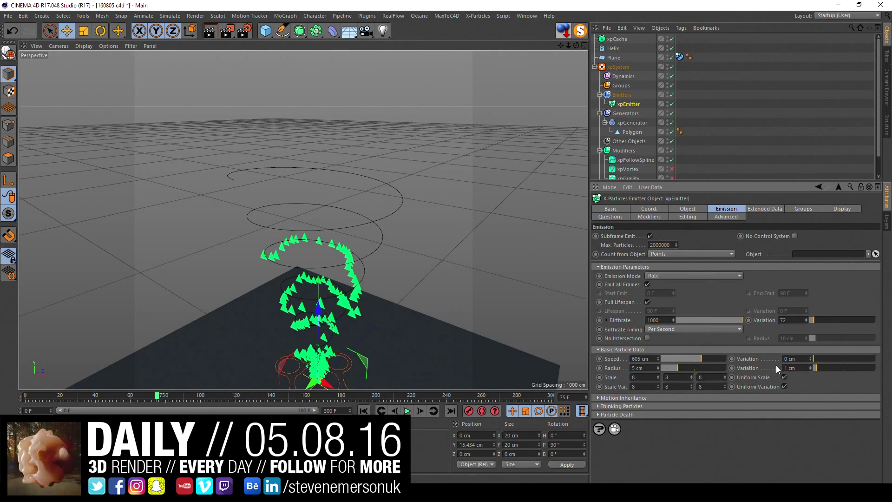
{"action": "left_click_drag", "start_coordinate": [826, 370], "coordinate": [829, 369]}
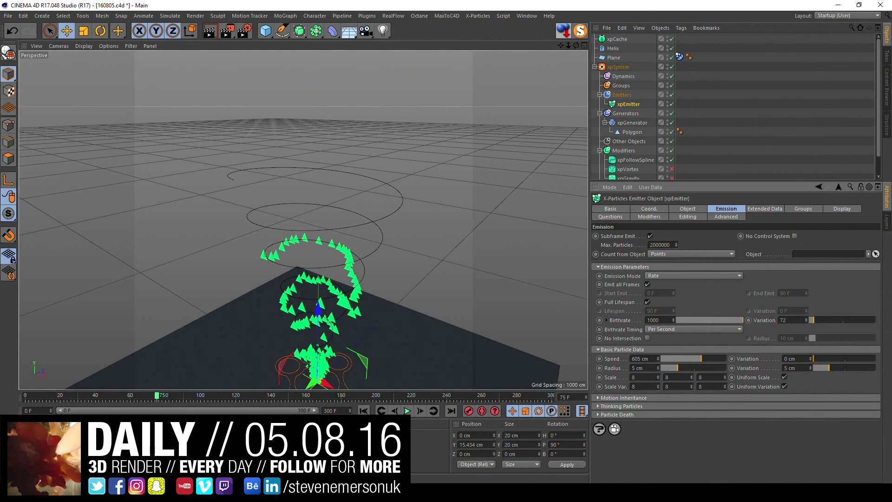
{"action": "left_click", "coordinate": [363, 410]}
{"action": "left_click", "coordinate": [408, 411]}
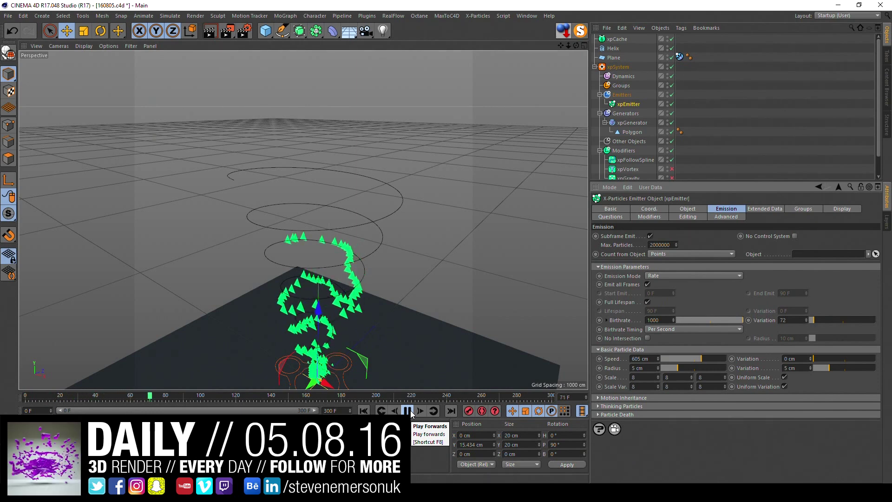
{"action": "left_click", "coordinate": [408, 411]}
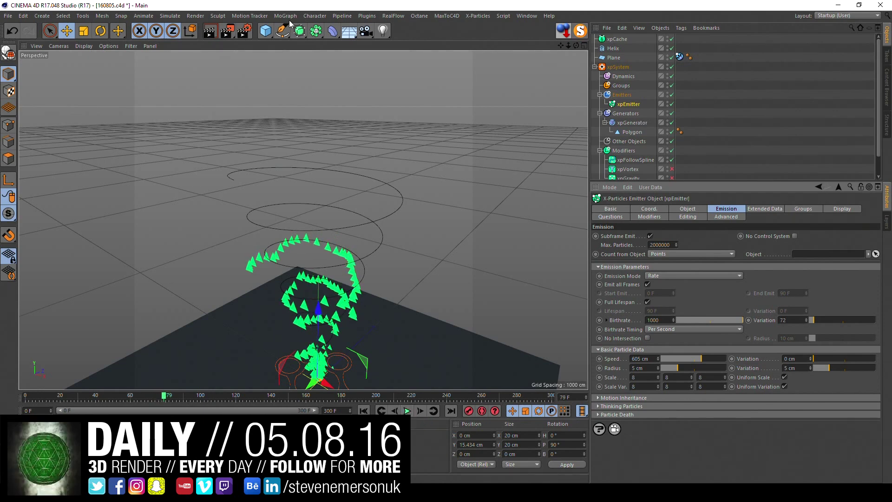
Add an Octane Camera to the scene through the Octane Live Viewer.
{"action": "left_click", "coordinate": [419, 16]}
{"action": "left_click", "coordinate": [422, 31]}
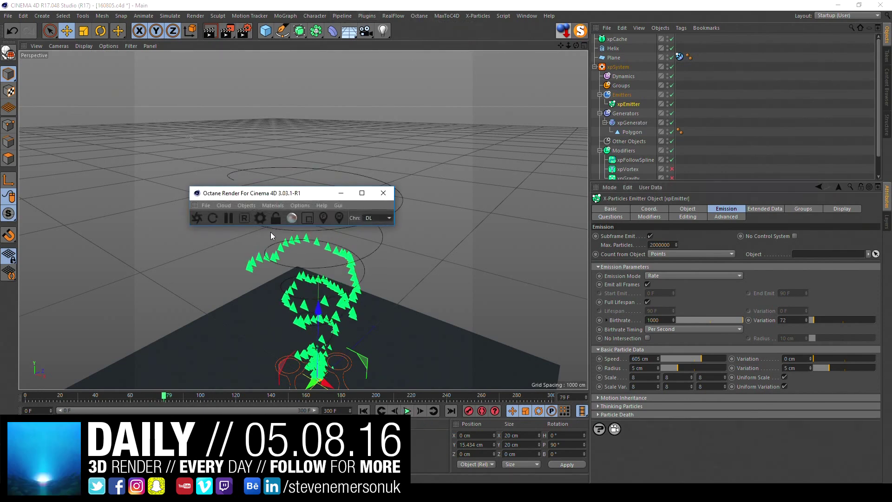
{"action": "left_click", "coordinate": [247, 205]}
{"action": "left_click", "coordinate": [263, 216]}
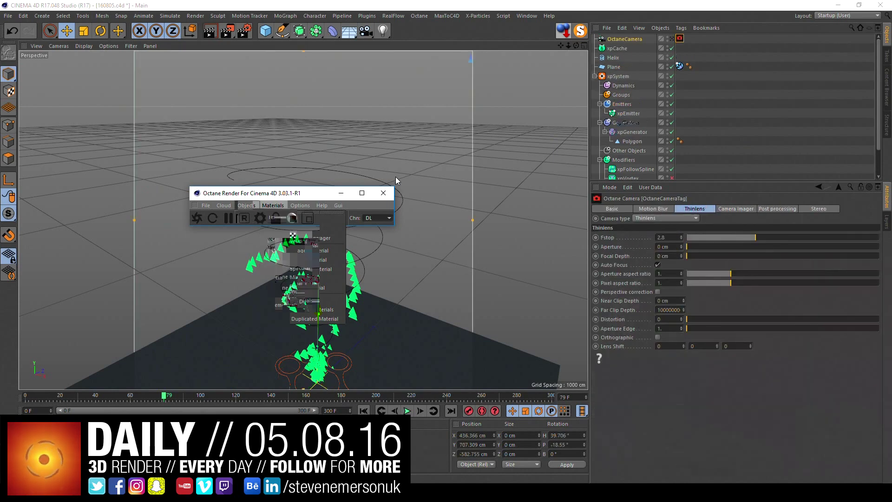
{"action": "left_click", "coordinate": [402, 184]}
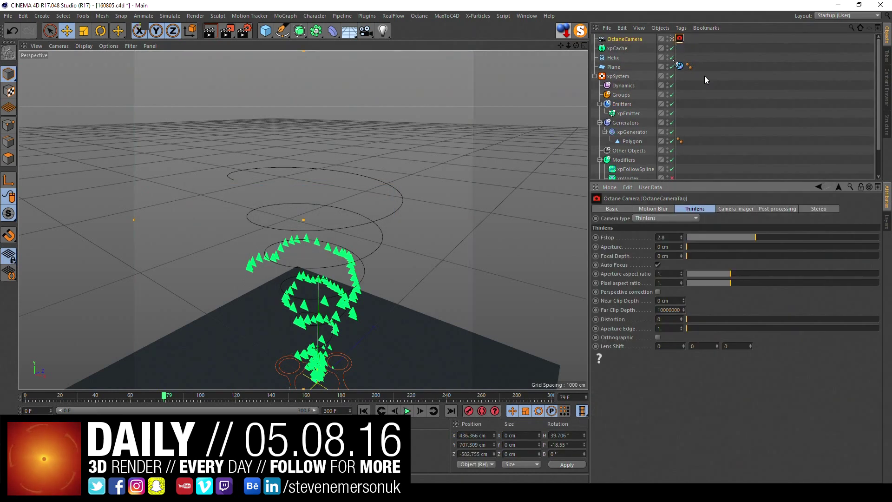
Select the OctaneCamera and bring up the Content Browser on Octane Studio Kit 1.3.
{"action": "left_click", "coordinate": [625, 39]}
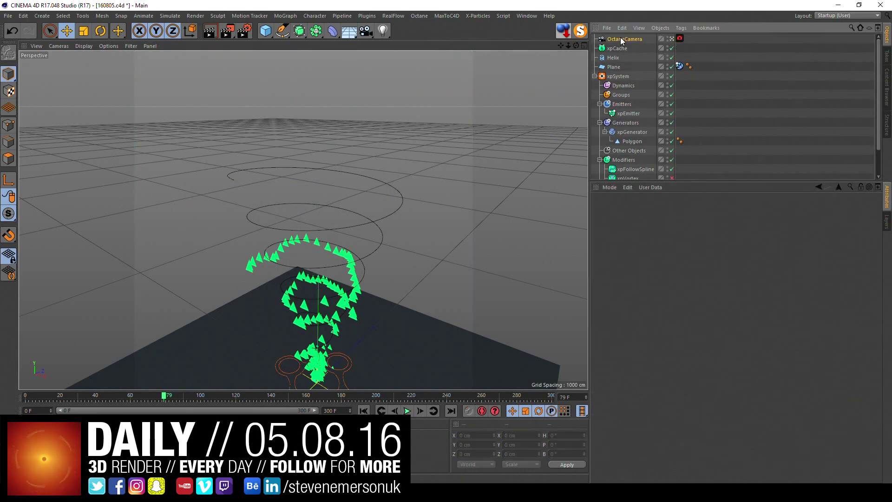
{"action": "left_click", "coordinate": [508, 19]}
{"action": "left_click", "coordinate": [546, 64]}
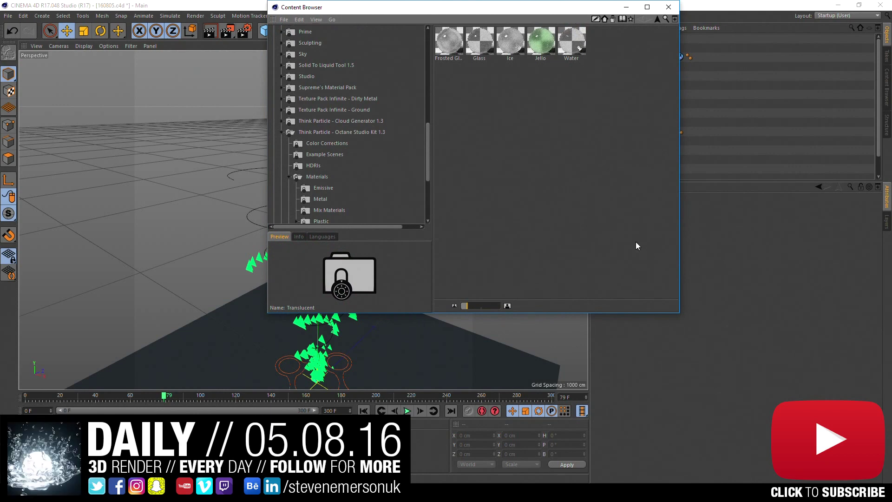
Load the NailedIt.c4d scene from the Example Scenes folder.
{"action": "scroll", "coordinate": [339, 185], "scroll_direction": "down", "scroll_amount": 5}
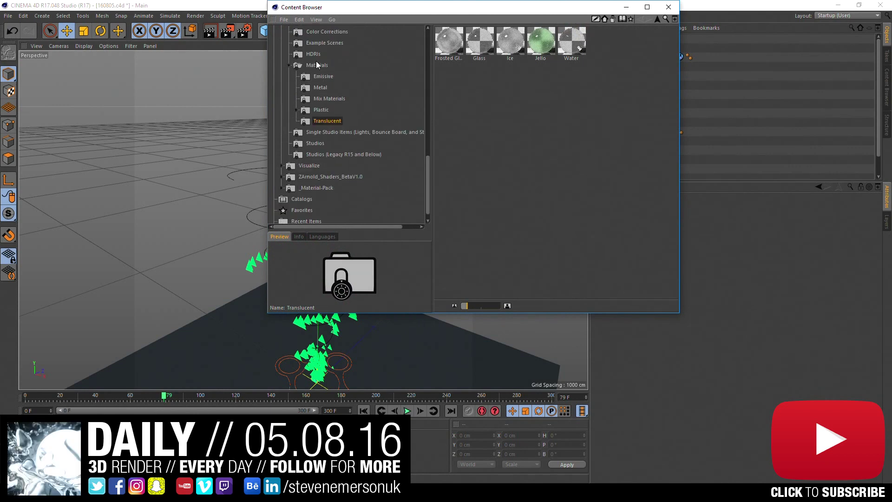
{"action": "left_click", "coordinate": [314, 44]}
{"action": "double_click", "coordinate": [541, 40]}
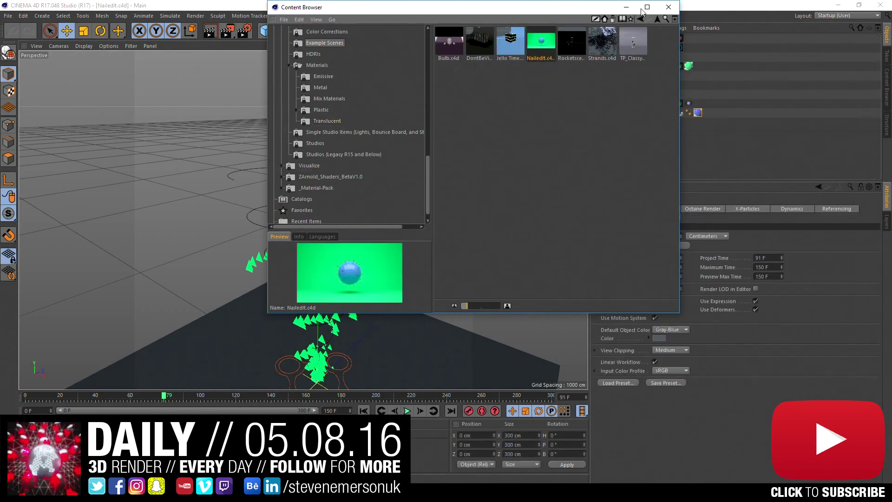
Group OctaneCamera, OctaneSky and Studio 22 under a Null, then return to the helix scene.
{"action": "left_click", "coordinate": [619, 38]}
{"action": "left_click", "coordinate": [617, 57], "text": "shift"}
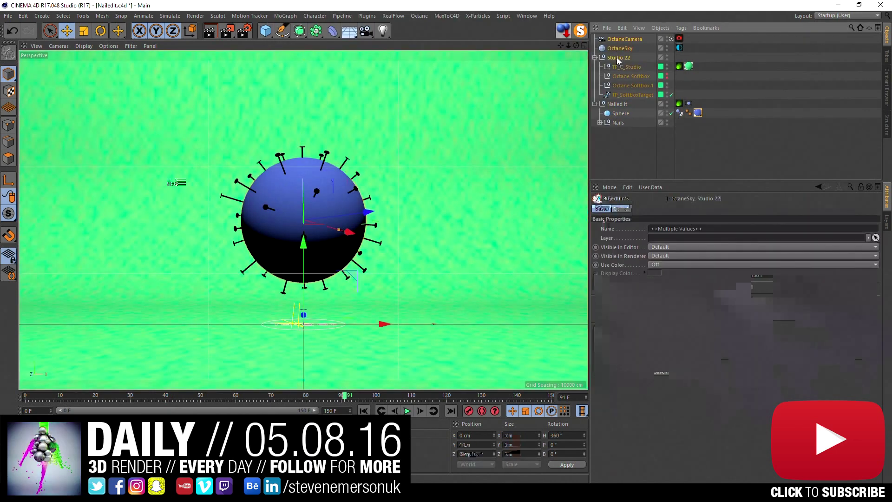
{"action": "key", "text": "alt+g"}
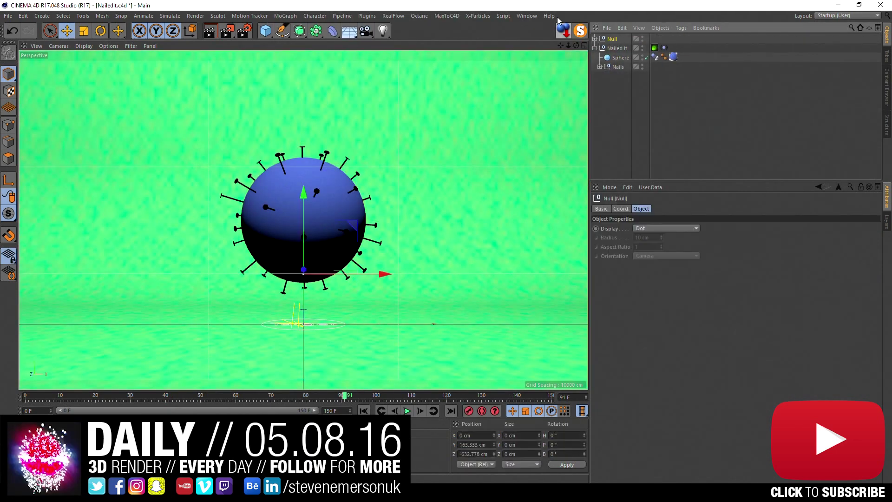
{"action": "left_click", "coordinate": [527, 16]}
{"action": "left_click", "coordinate": [530, 245]}
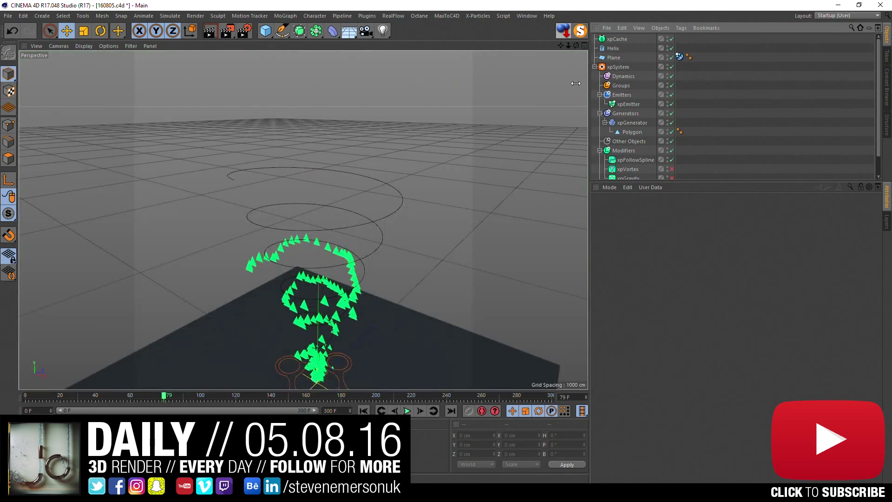
Paste the studio Null, view through its OctaneCamera and hide the floor plane.
{"action": "left_click", "coordinate": [594, 67]}
{"action": "key", "text": "ctrl+v"}
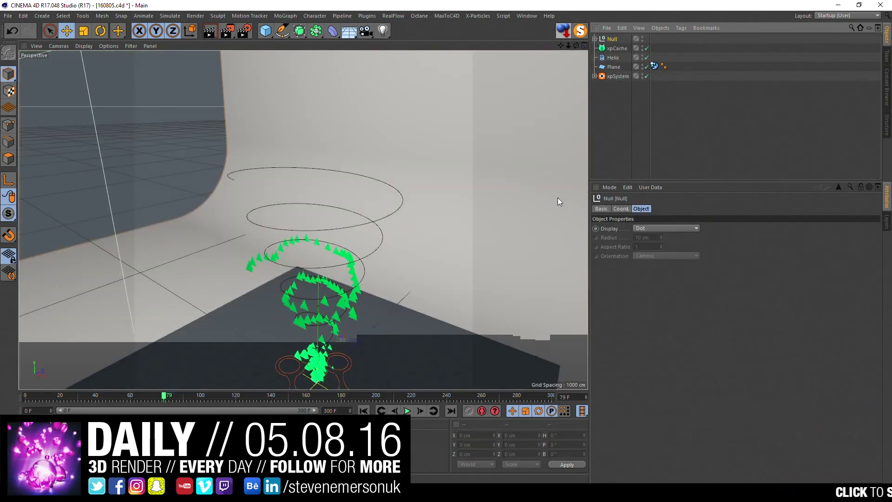
{"action": "left_click", "coordinate": [595, 39]}
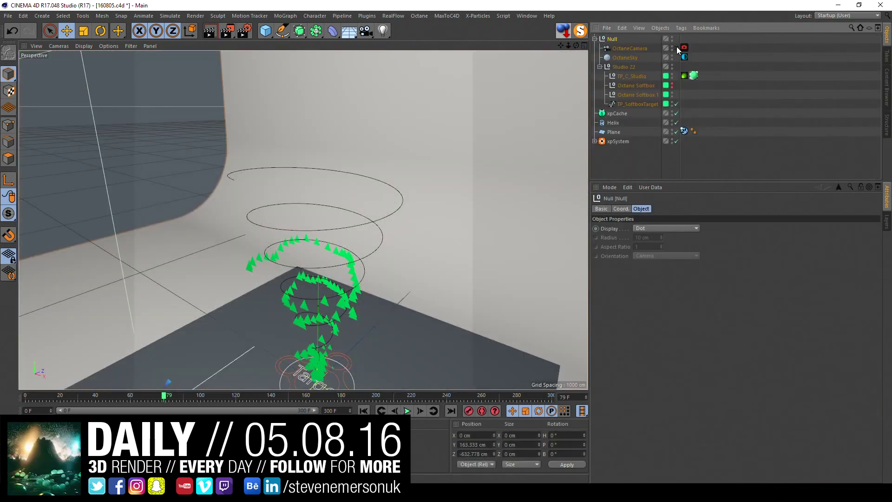
{"action": "left_click", "coordinate": [677, 47]}
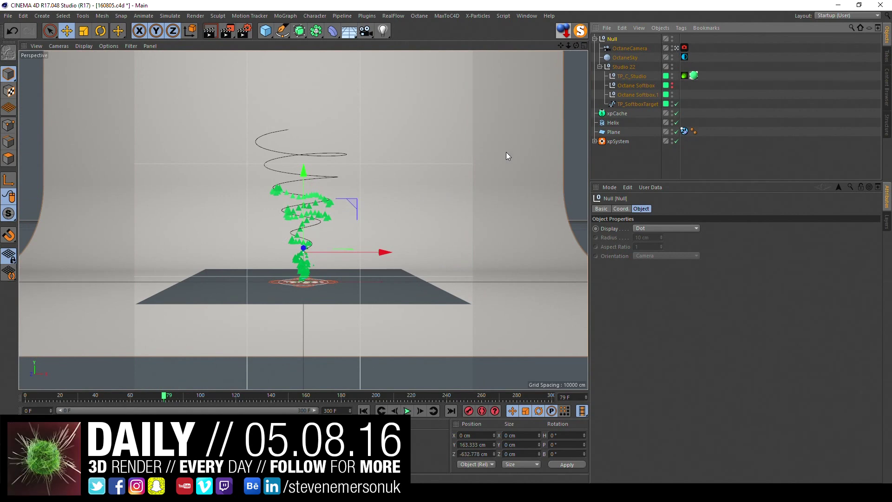
{"action": "left_click", "coordinate": [672, 132]}
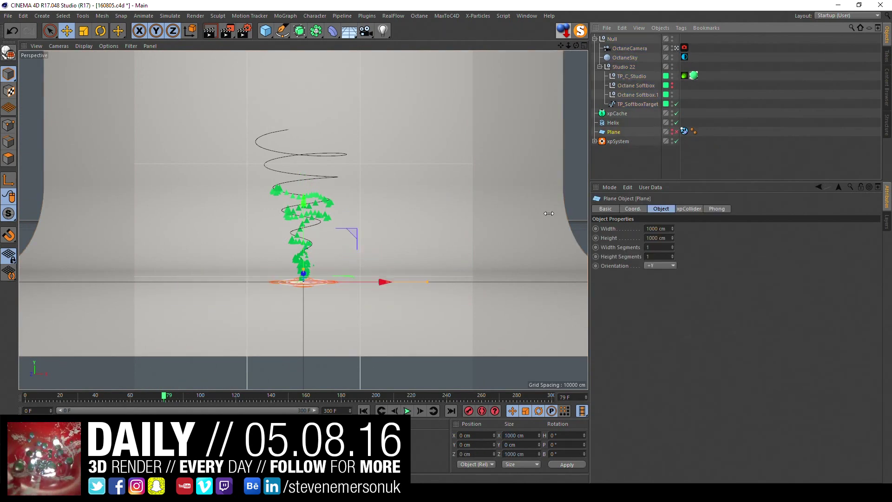
Replay the simulation, expand xpSystem to its modifiers, and scrub to about frame 90.
{"action": "left_click", "coordinate": [364, 411]}
{"action": "left_click", "coordinate": [407, 410]}
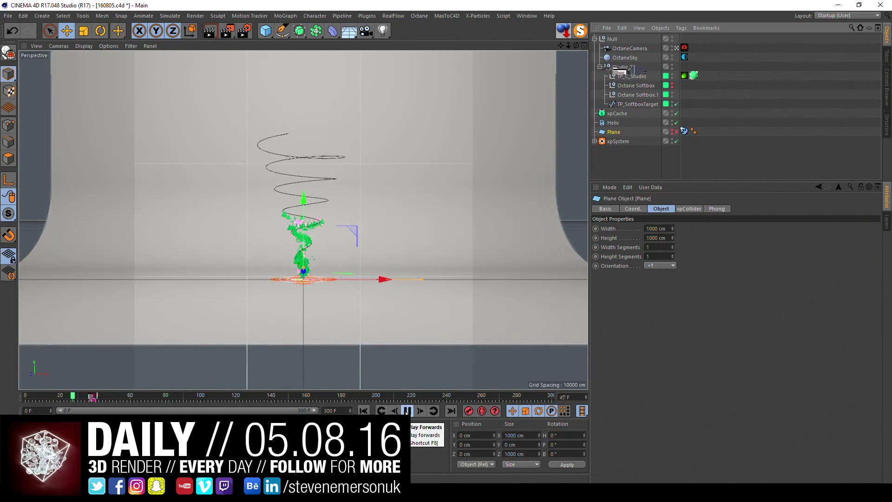
{"action": "left_click", "coordinate": [407, 410]}
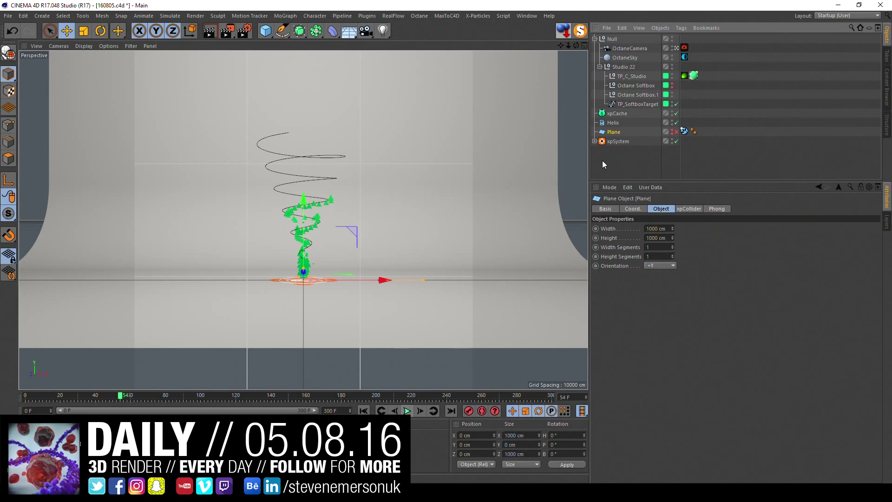
{"action": "left_click", "coordinate": [614, 141]}
{"action": "left_click", "coordinate": [596, 141]}
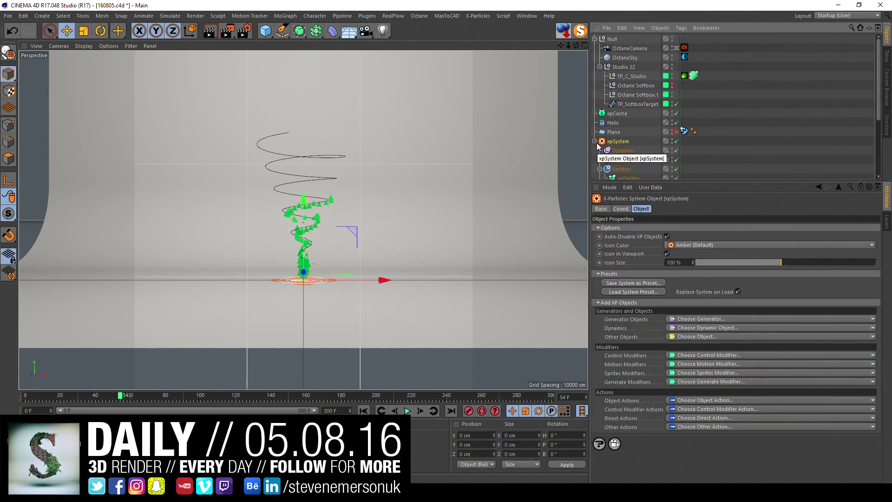
{"action": "scroll", "coordinate": [688, 166], "scroll_direction": "down", "scroll_amount": 3}
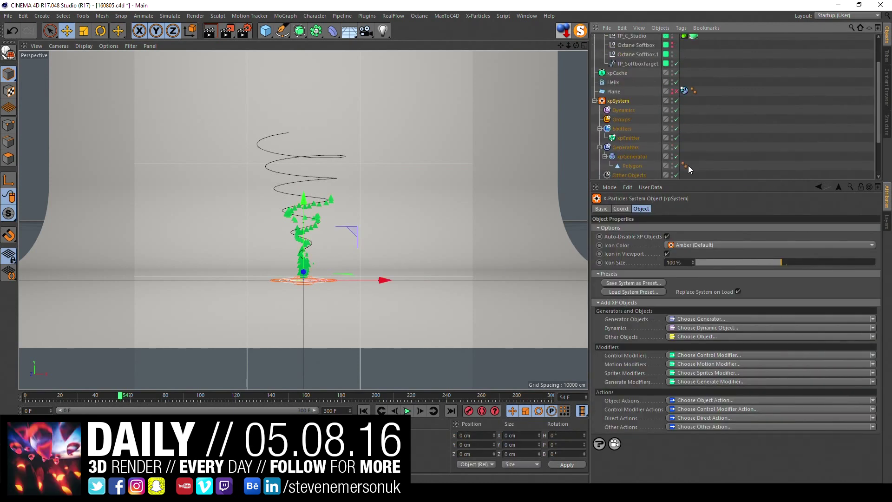
{"action": "scroll", "coordinate": [688, 165], "scroll_direction": "down", "scroll_amount": 4}
{"action": "mouse_move", "coordinate": [123, 398]}
{"action": "left_mouse_down"}
{"action": "mouse_move", "coordinate": [188, 398]}
{"action": "mouse_move", "coordinate": [177, 401]}
{"action": "left_mouse_up"}
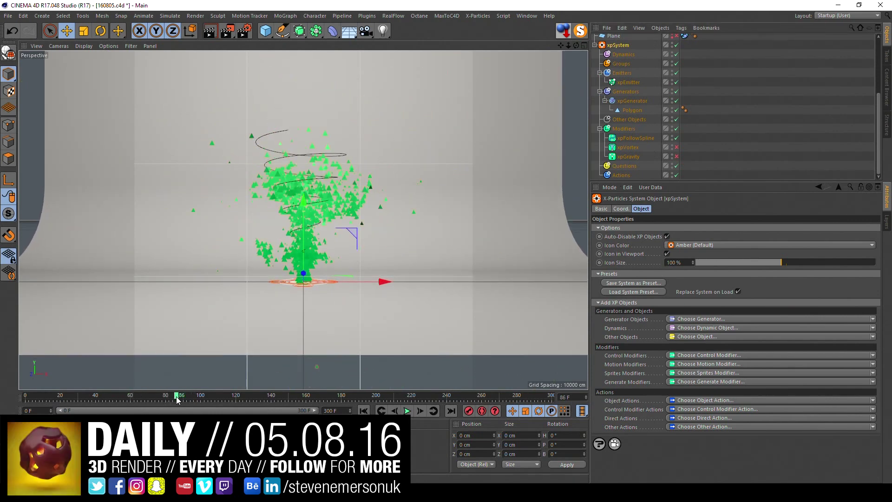
Deselect all, play the simulation from frame 0 to 190, then settle on frame 179.
{"action": "left_click", "coordinate": [363, 411]}
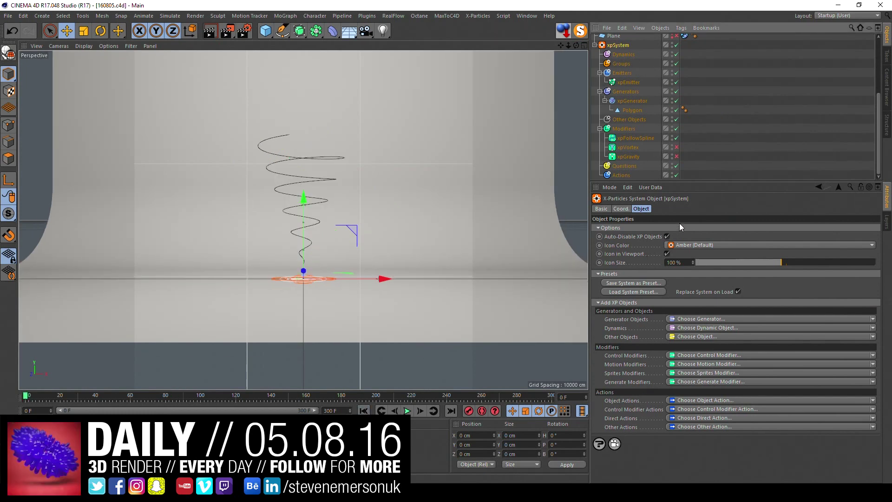
{"action": "left_click", "coordinate": [749, 101]}
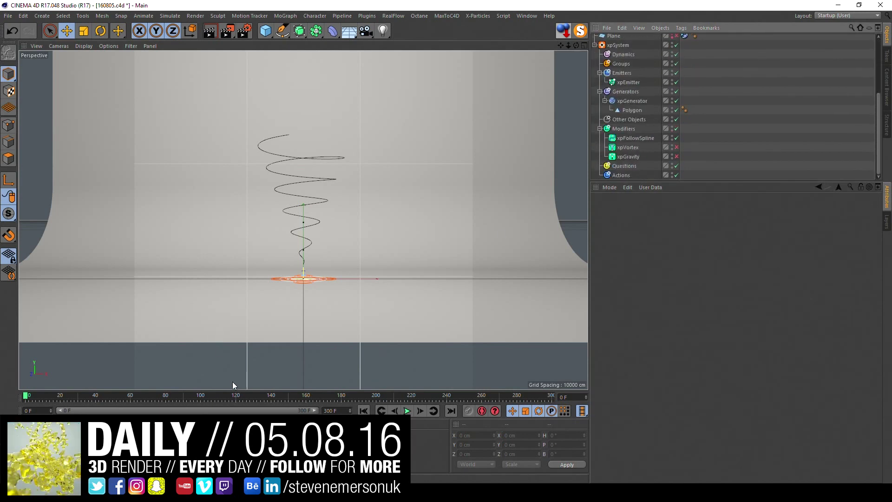
{"action": "left_click", "coordinate": [407, 411]}
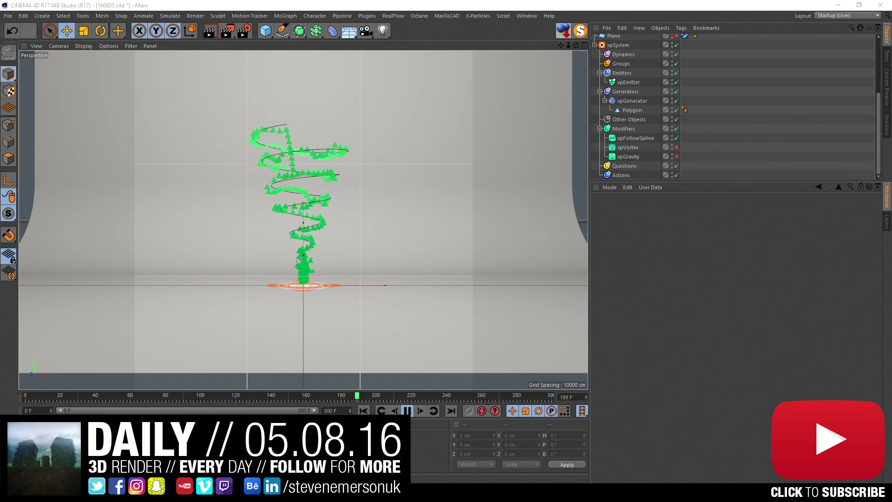
{"action": "left_click", "coordinate": [407, 411]}
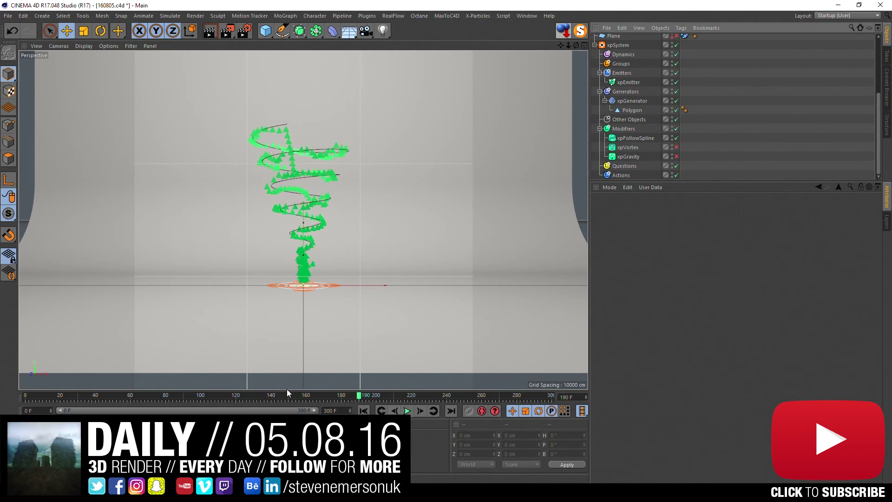
{"action": "left_click", "coordinate": [341, 398]}
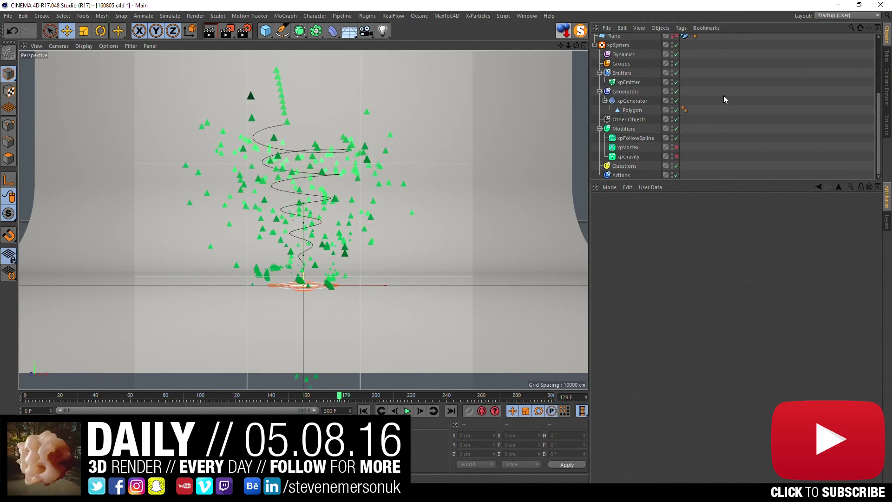
Keyframe the xpGravity modifier's Enabled state and save the scene.
{"action": "left_click", "coordinate": [628, 156]}
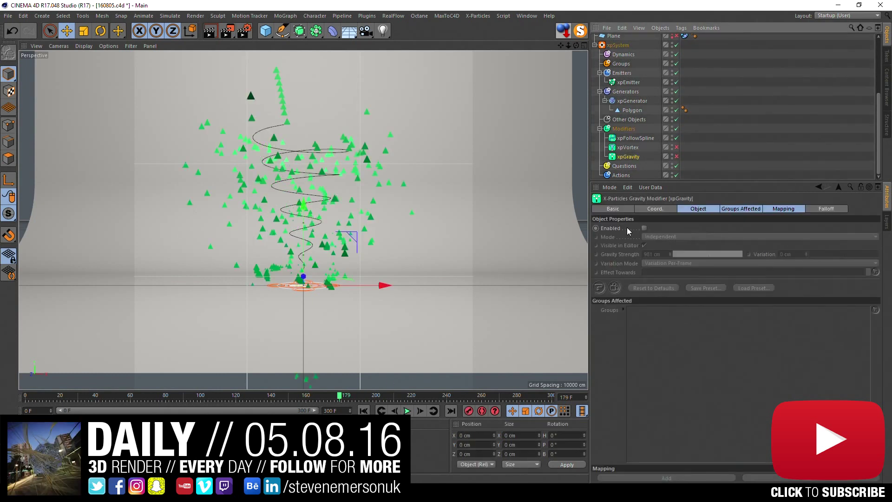
{"action": "left_click", "coordinate": [622, 210]}
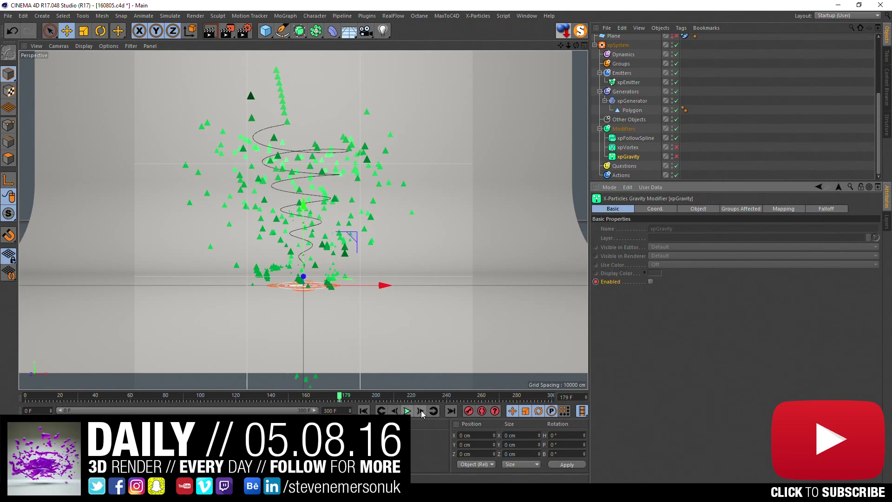
{"action": "left_click", "coordinate": [650, 282]}
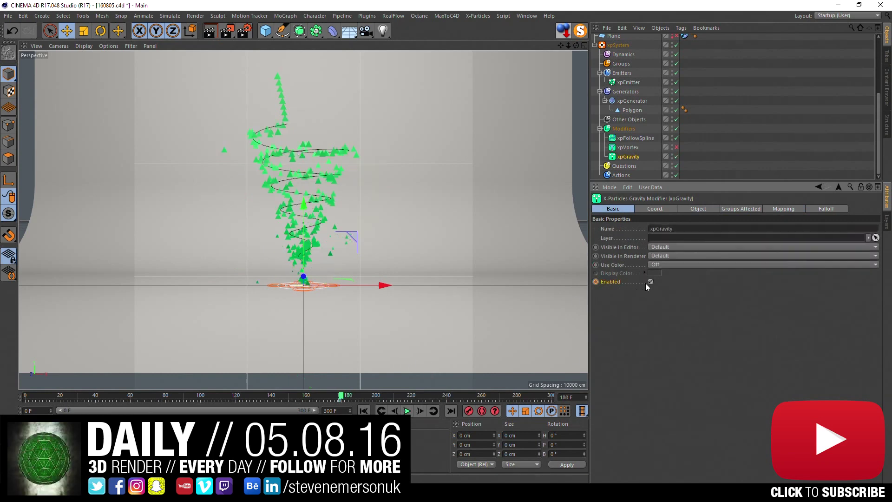
{"action": "left_click", "coordinate": [597, 282], "text": "ctrl"}
{"action": "key", "text": "ctrl+s"}
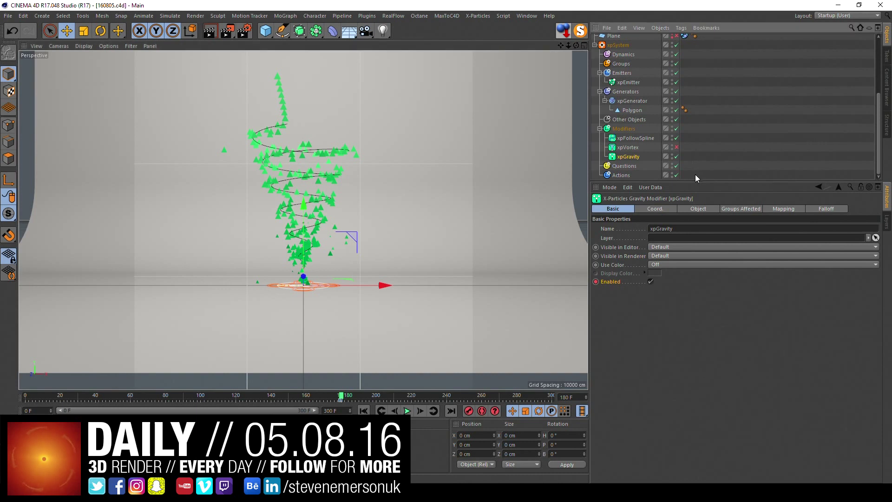
Keyframe the floor Plane disabled at frame 179 and enabled at 180, then rewind to 0.
{"action": "scroll", "coordinate": [702, 146], "scroll_direction": "up", "scroll_amount": 5}
{"action": "left_click", "coordinate": [611, 40]}
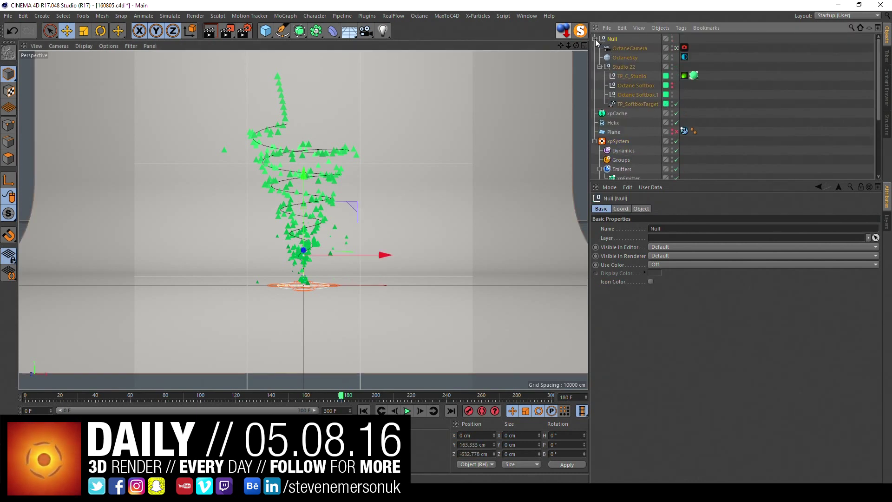
{"action": "left_click", "coordinate": [613, 67]}
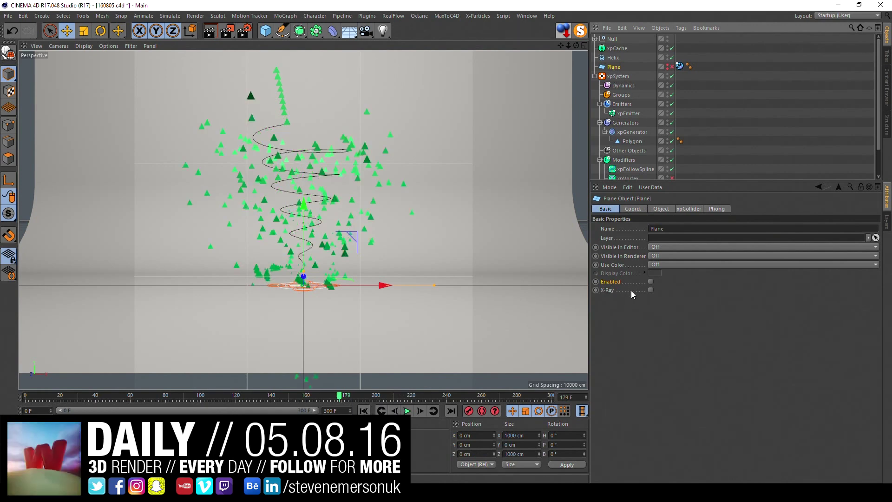
{"action": "left_click", "coordinate": [595, 283], "text": "ctrl"}
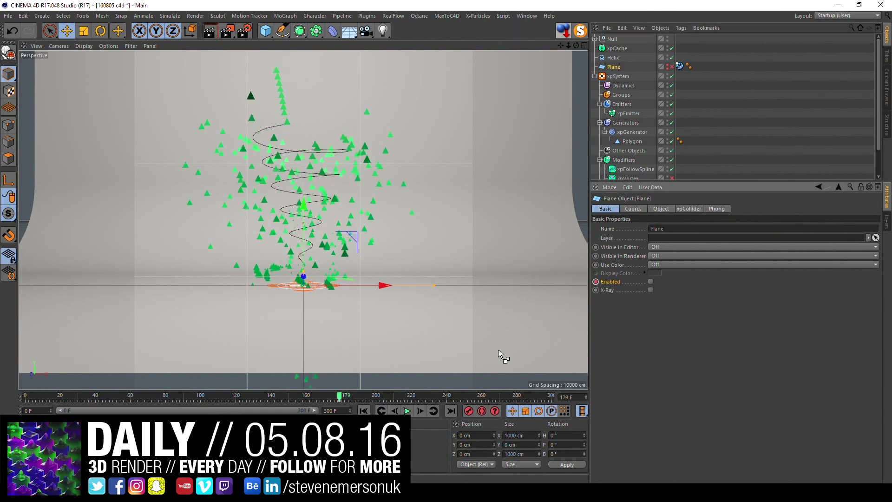
{"action": "left_click", "coordinate": [420, 410]}
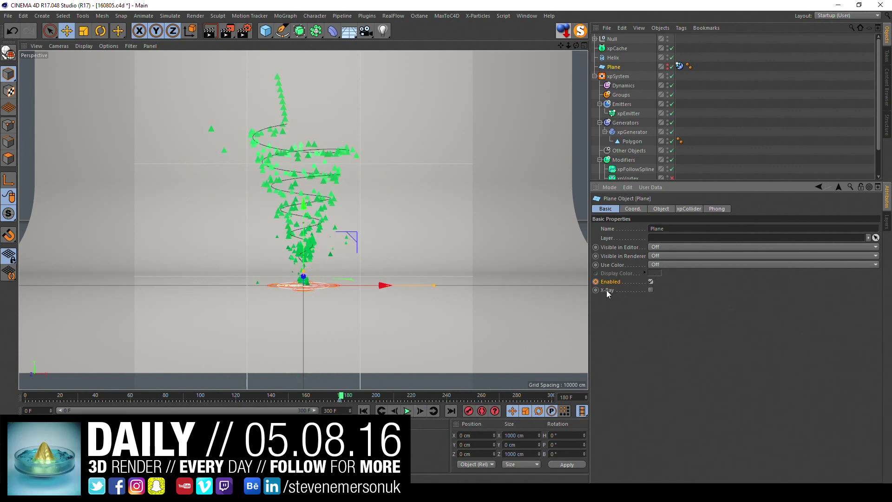
{"action": "left_click", "coordinate": [597, 282]}
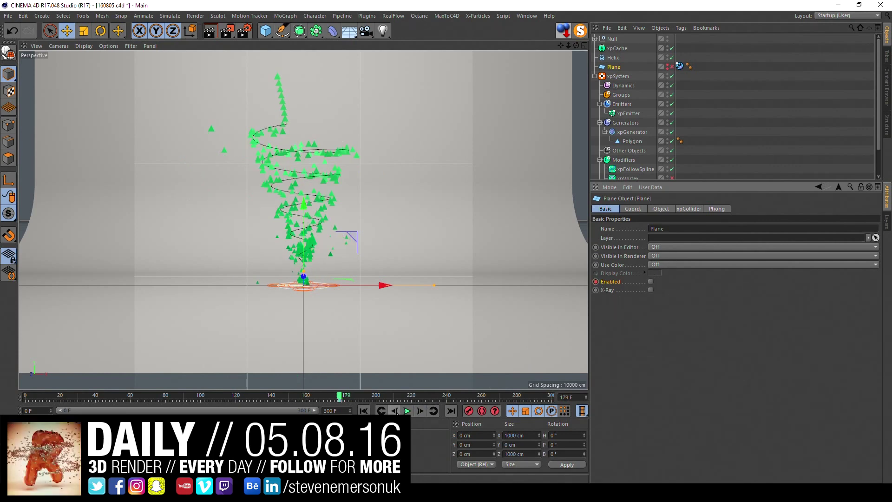
{"action": "left_click", "coordinate": [420, 411]}
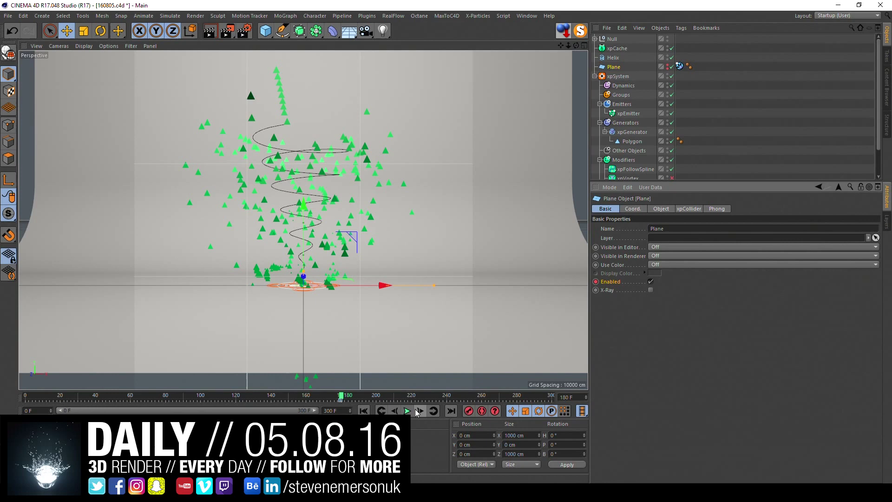
{"action": "left_click", "coordinate": [363, 411]}
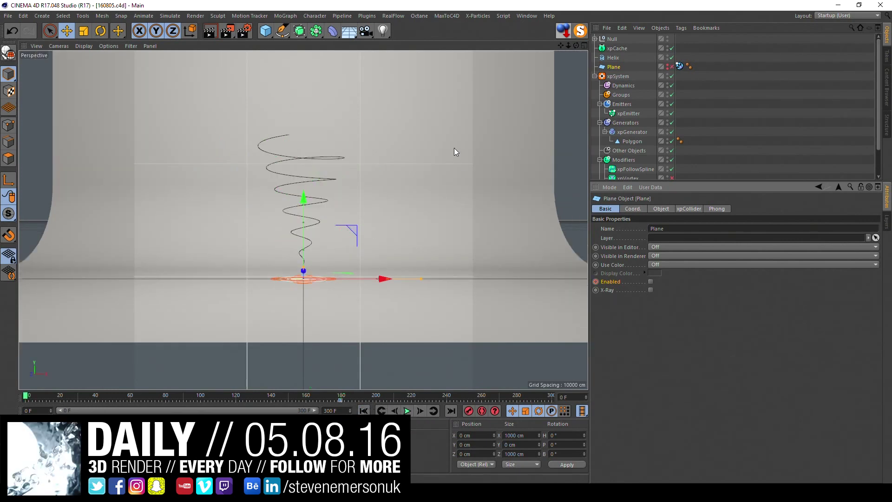
Move xpCache directly above xpSystem and start building the particle cache.
{"action": "left_click", "coordinate": [595, 76]}
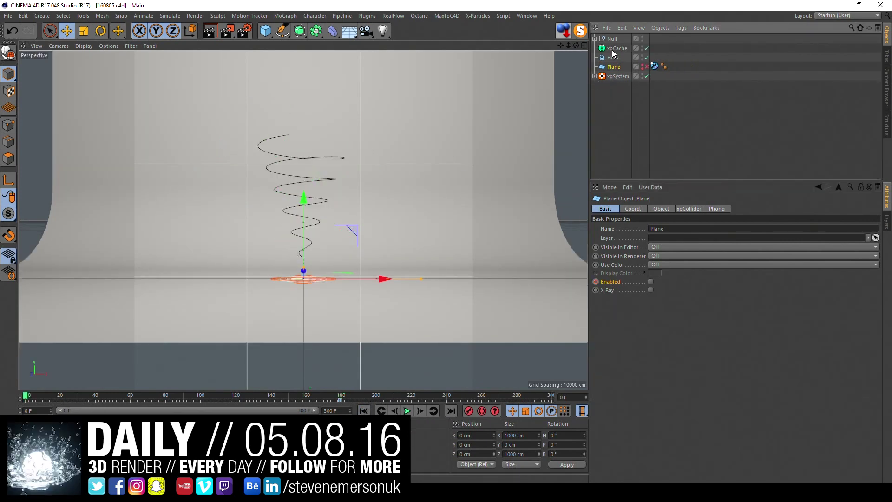
{"action": "left_click_drag", "start_coordinate": [611, 72], "coordinate": [613, 74]}
{"action": "left_click", "coordinate": [632, 209]}
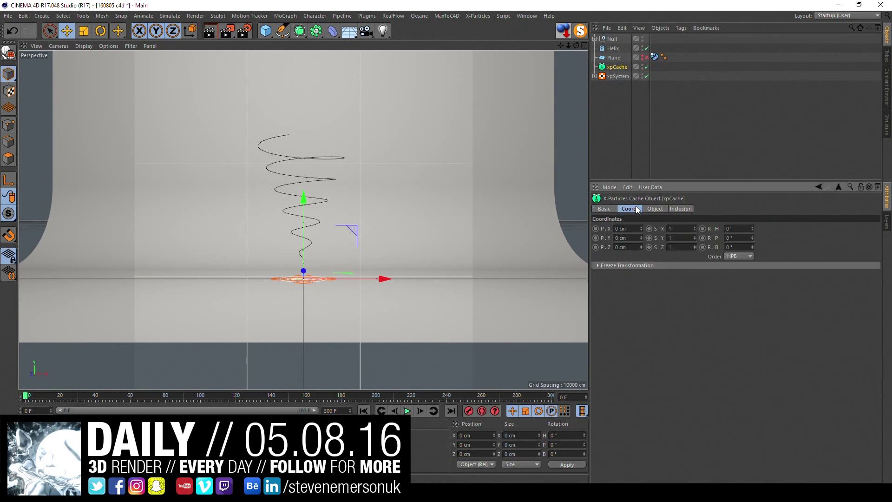
{"action": "left_click", "coordinate": [614, 288]}
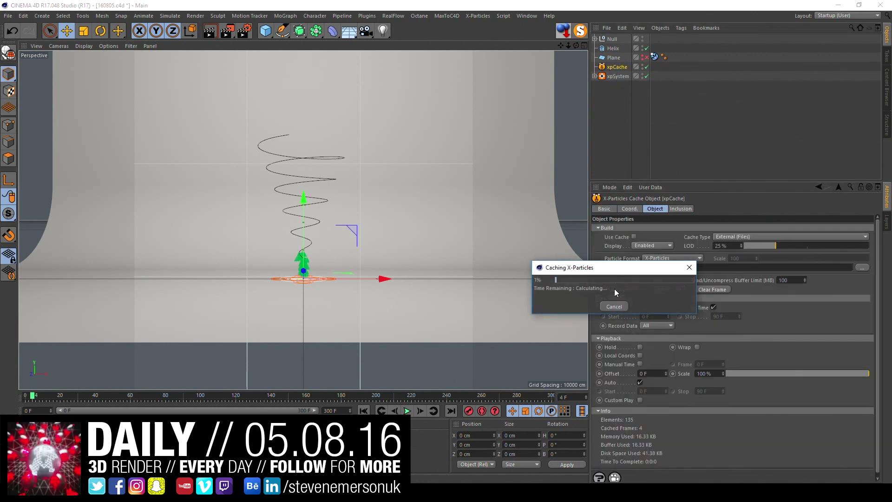
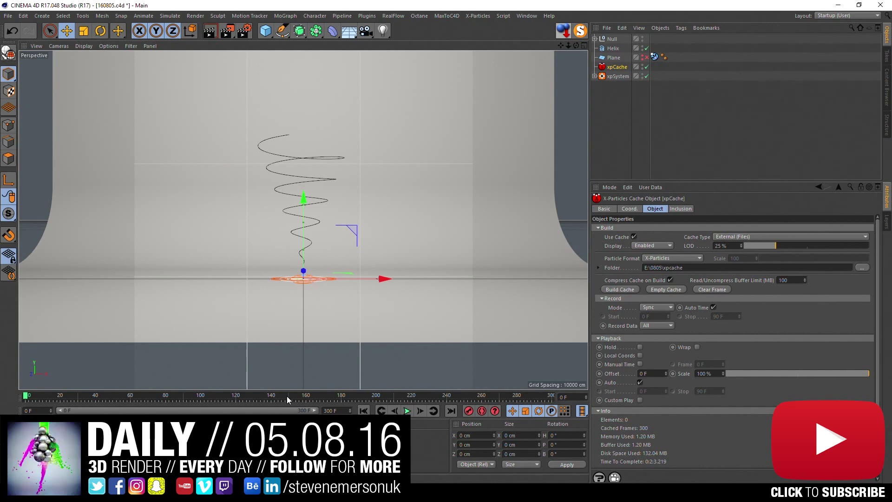
Scrub through the cached triangle particles on the helix, then expand the xpSystem hierarchy.
{"action": "mouse_move", "coordinate": [241, 395]}
{"action": "left_mouse_down"}
{"action": "mouse_move", "coordinate": [353, 397]}
{"action": "mouse_move", "coordinate": [341, 396]}
{"action": "left_mouse_up"}
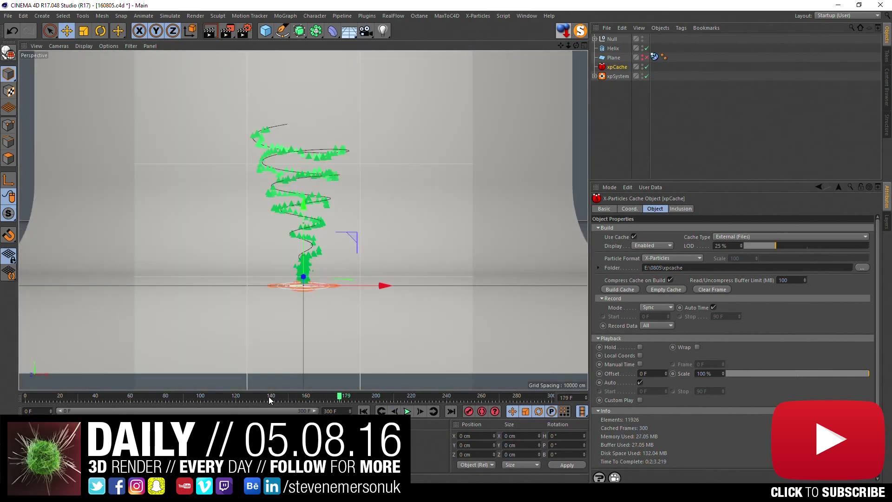
{"action": "left_click_drag", "start_coordinate": [340, 397], "coordinate": [345, 386]}
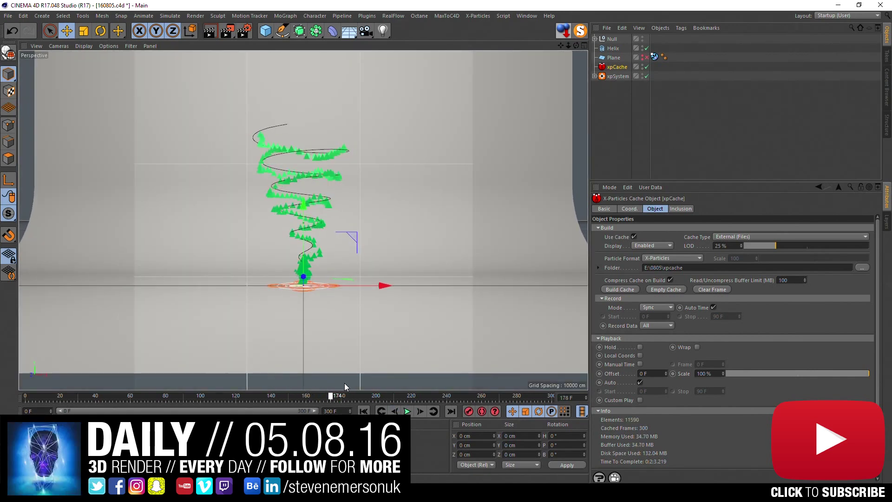
{"action": "left_click_drag", "start_coordinate": [344, 387], "coordinate": [349, 381]}
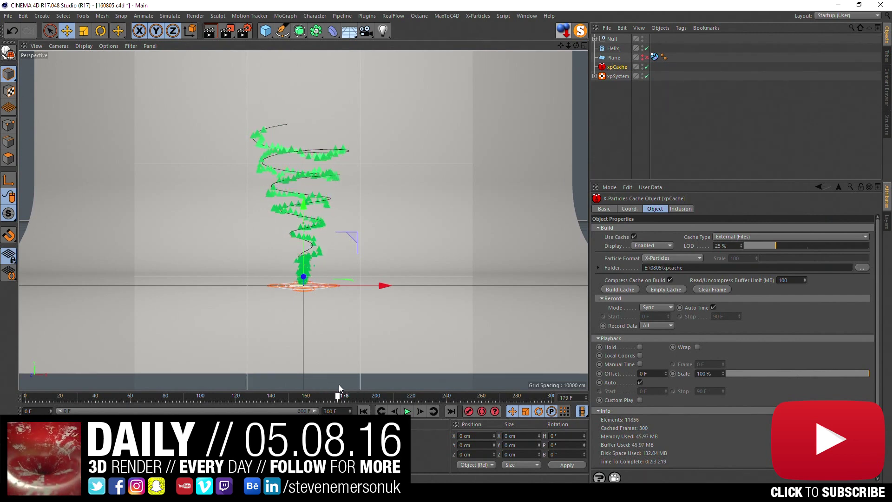
{"action": "left_click", "coordinate": [594, 76]}
{"action": "scroll", "coordinate": [751, 112], "scroll_direction": "down", "scroll_amount": 3}
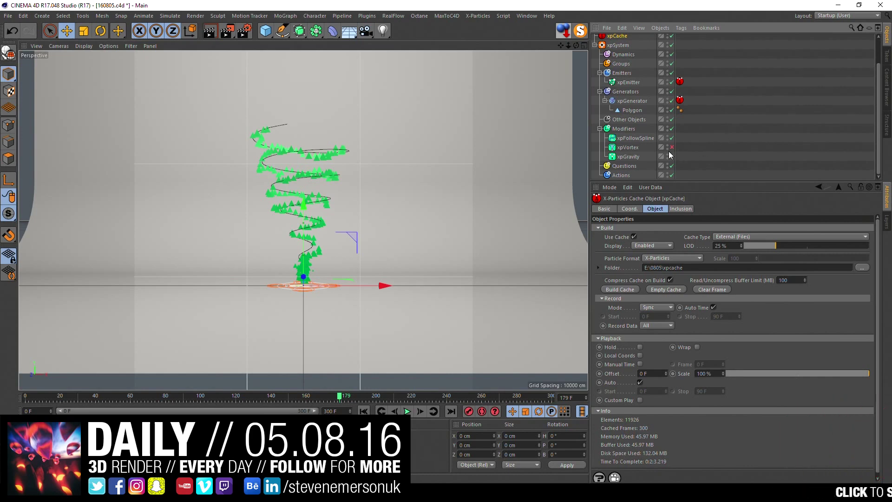
Keyframe xpFollowSpline's Enabled on at frame 179 and off at frame 180.
{"action": "left_click", "coordinate": [634, 140]}
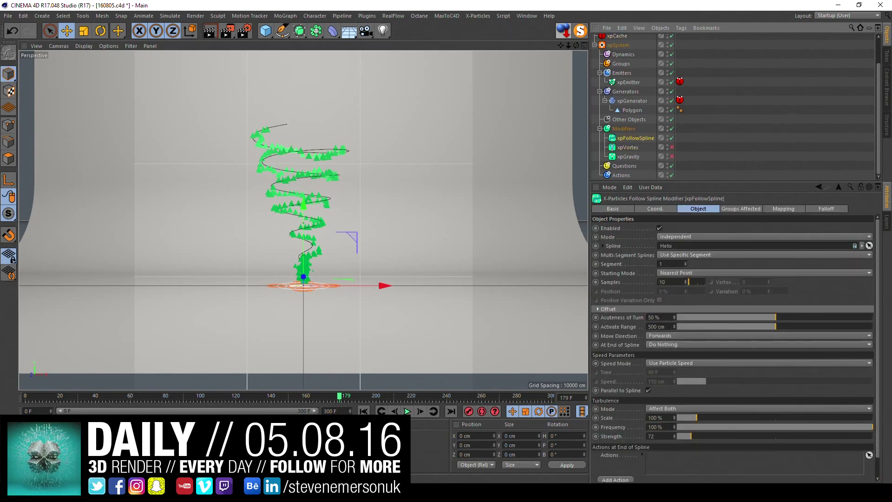
{"action": "left_click", "coordinate": [613, 208]}
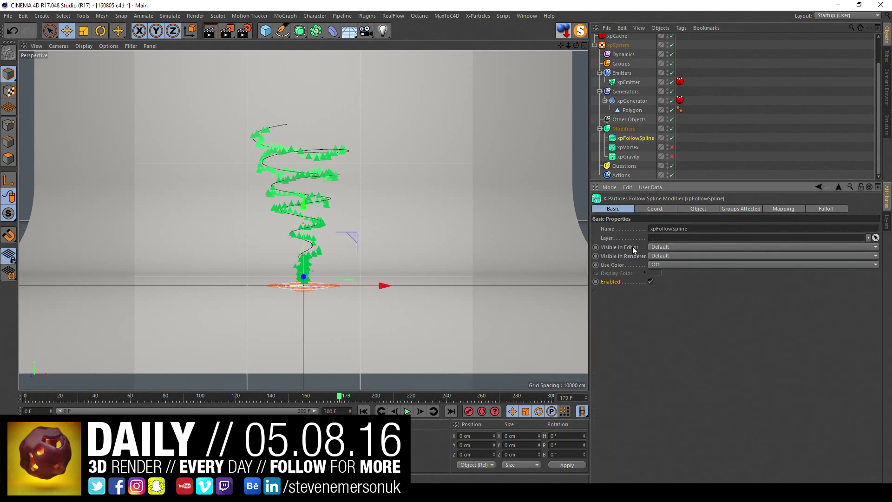
{"action": "left_click", "coordinate": [596, 281]}
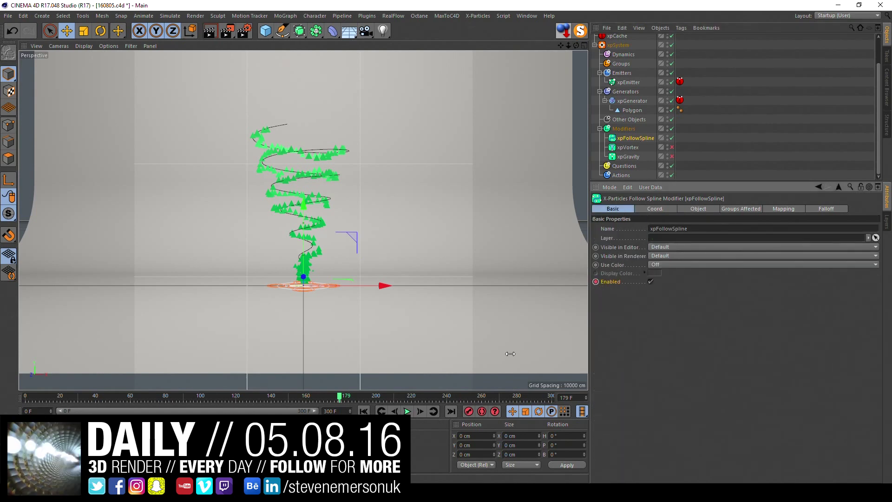
{"action": "left_click", "coordinate": [420, 411]}
{"action": "left_click", "coordinate": [672, 147]}
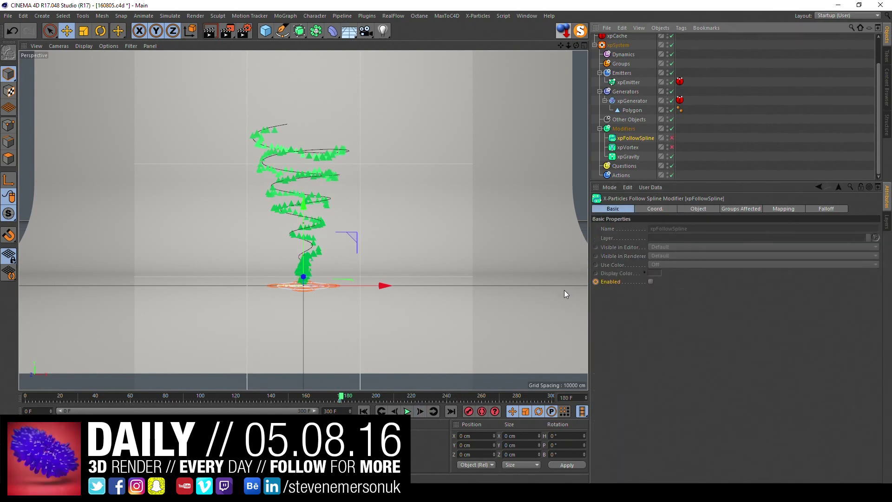
{"action": "left_click", "coordinate": [650, 281]}
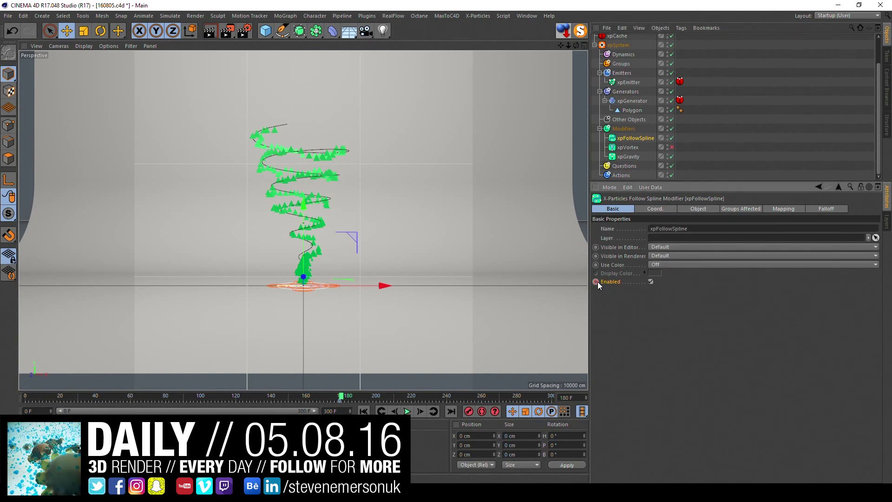
{"action": "left_click", "coordinate": [596, 282]}
{"action": "left_click", "coordinate": [651, 281]}
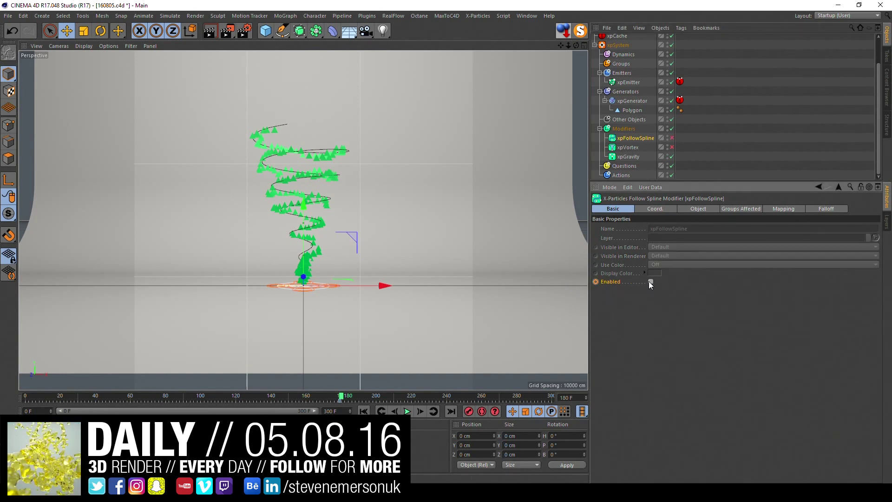
{"action": "left_click", "coordinate": [596, 282]}
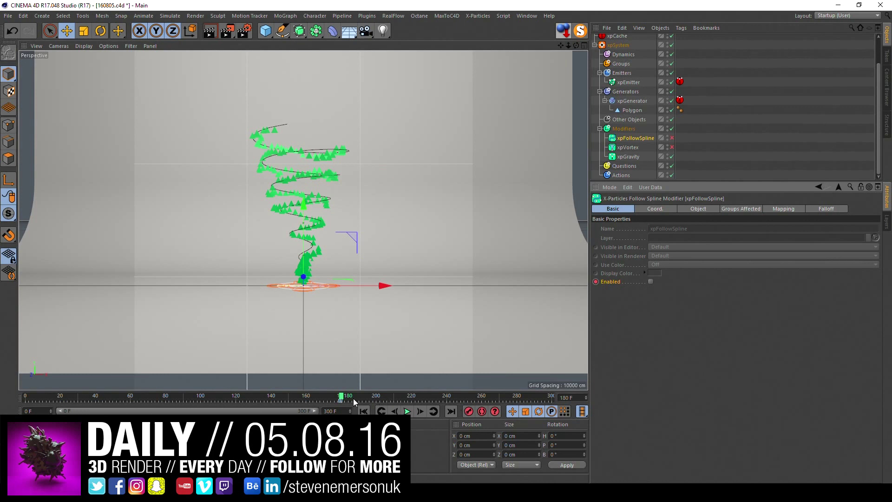
{"action": "left_click", "coordinate": [394, 411]}
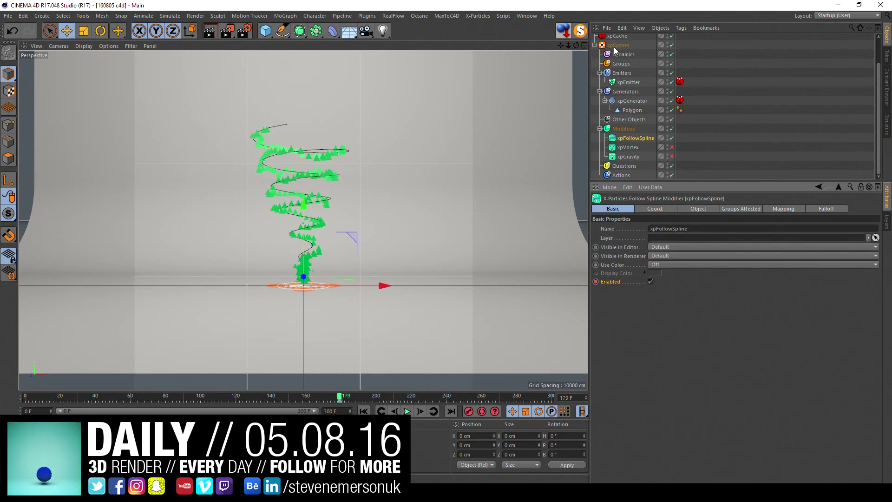
{"action": "left_click", "coordinate": [443, 397]}
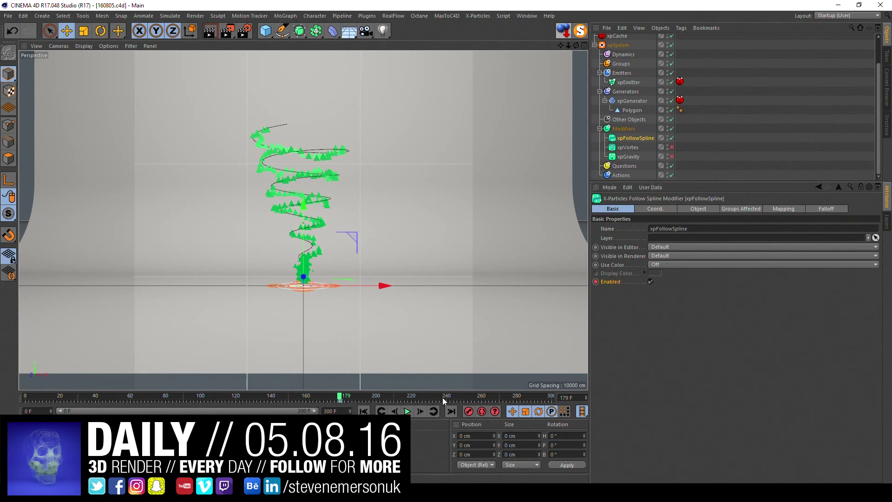
Set the animation end frame to 240 and save the scene.
{"action": "double_click", "coordinate": [345, 411]}
{"action": "type", "text": "240"}
{"action": "key", "text": "Return"}
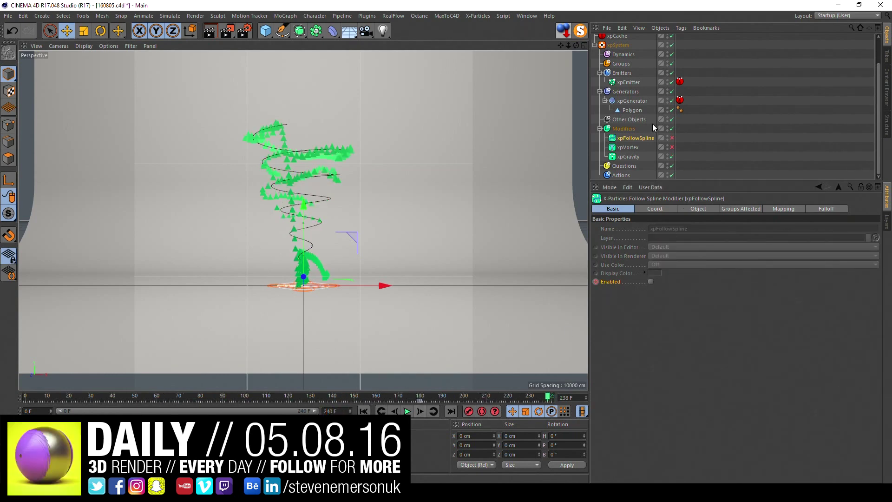
{"action": "key", "text": "ctrl+s"}
{"action": "left_click", "coordinate": [617, 36]}
{"action": "scroll", "coordinate": [618, 56], "scroll_direction": "up", "scroll_amount": 1}
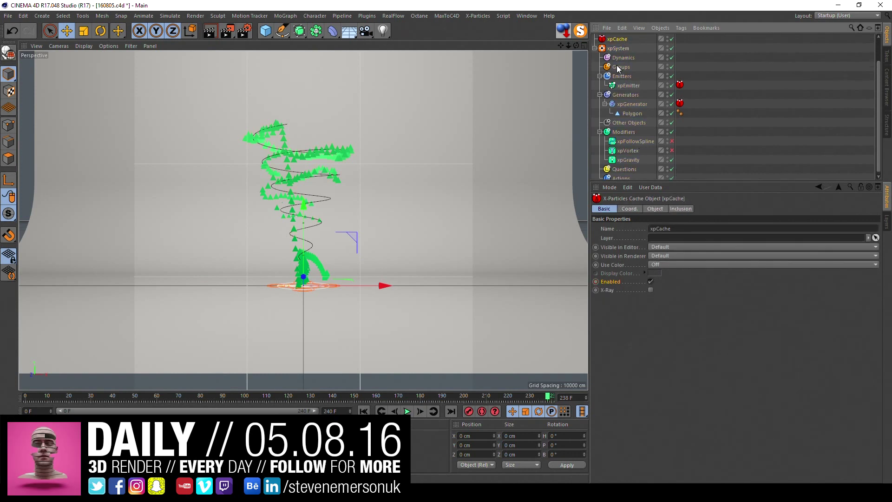
Rebuild the xpCache from frame 0, then scrub frames 101 to 156 to check it.
{"action": "left_click", "coordinate": [655, 209]}
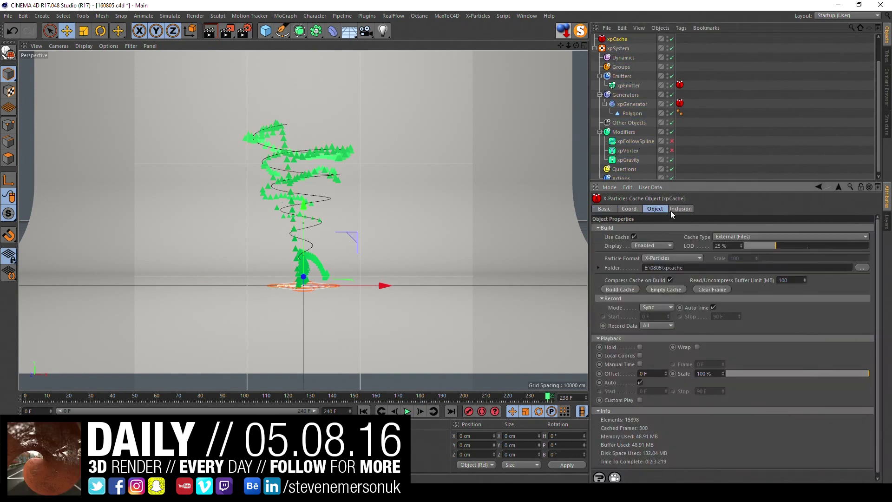
{"action": "left_click", "coordinate": [617, 291]}
{"action": "left_click", "coordinate": [572, 315]}
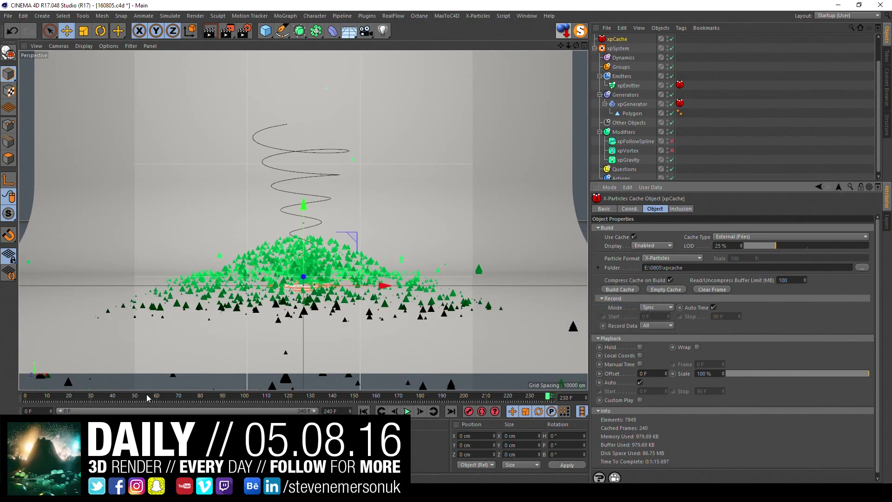
{"action": "left_click_drag", "start_coordinate": [147, 397], "coordinate": [285, 395]}
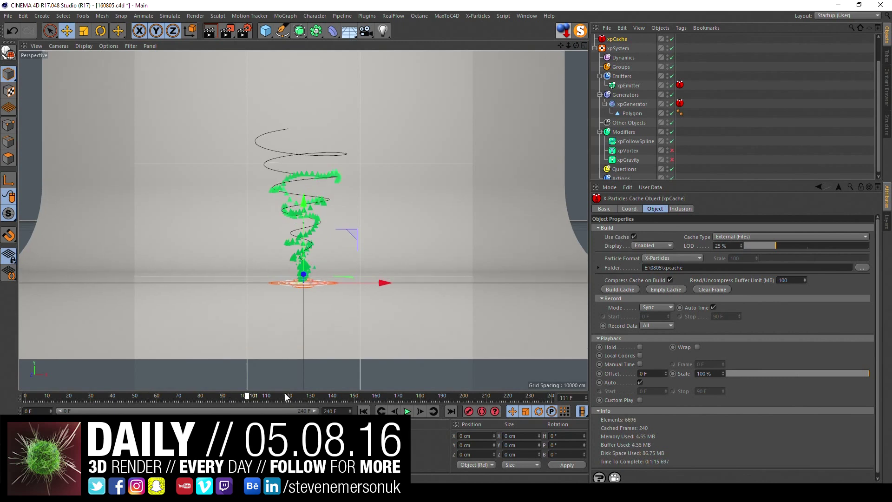
{"action": "mouse_move", "coordinate": [285, 393]}
{"action": "left_mouse_down"}
{"action": "mouse_move", "coordinate": [441, 402]}
{"action": "mouse_move", "coordinate": [425, 403]}
{"action": "left_mouse_up"}
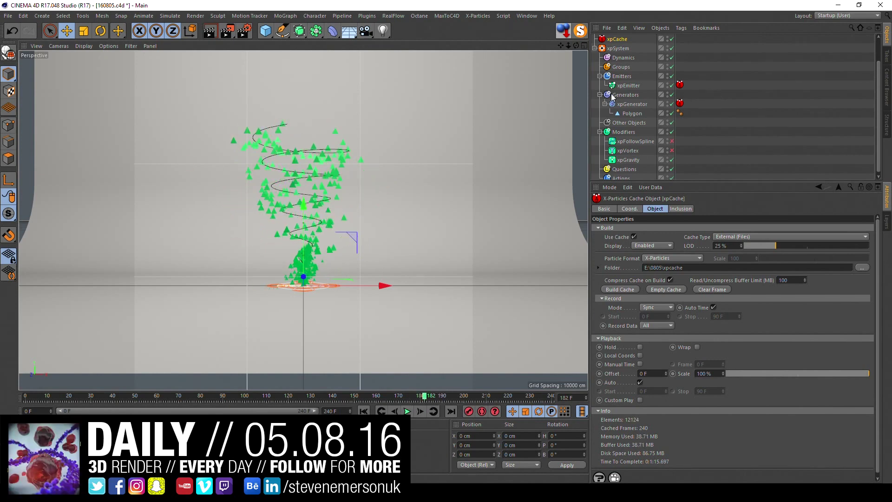
Add a cone high above the tornado with a 200 cm bottom radius.
{"action": "left_click", "coordinate": [266, 32]}
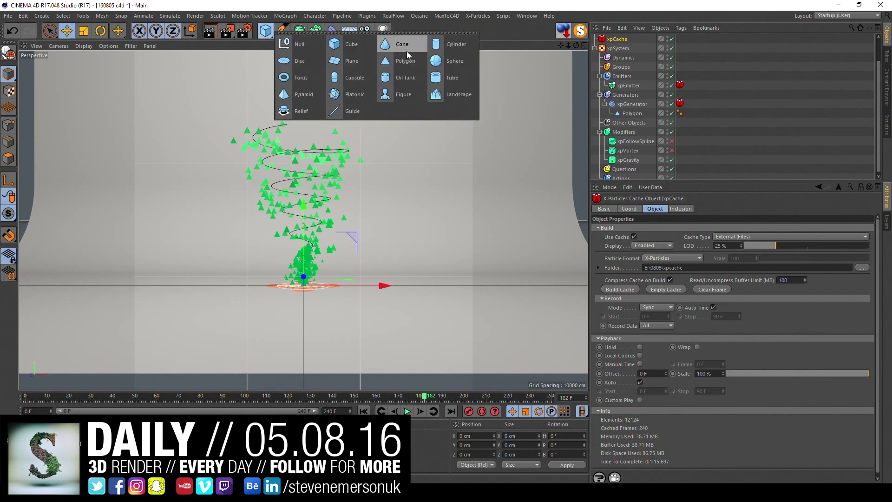
{"action": "left_click", "coordinate": [406, 51]}
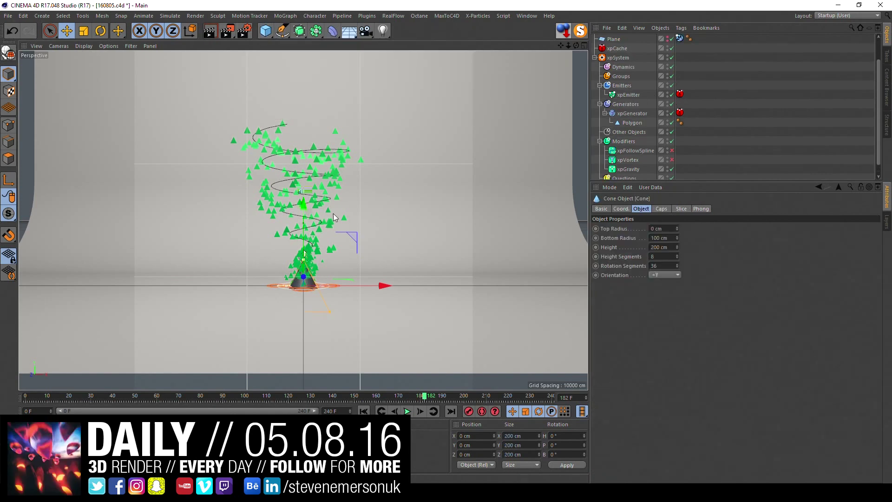
{"action": "left_click_drag", "start_coordinate": [303, 205], "coordinate": [303, 53]}
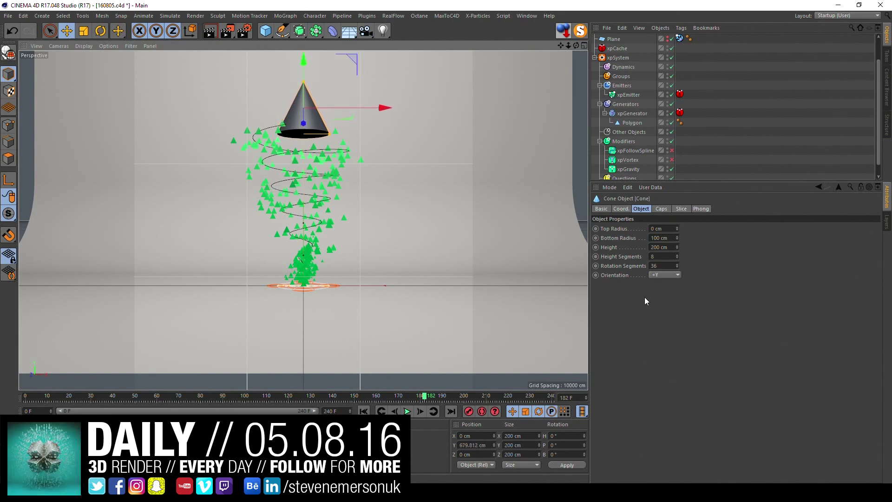
{"action": "left_click", "coordinate": [674, 237]}
{"action": "type", "text": "200"}
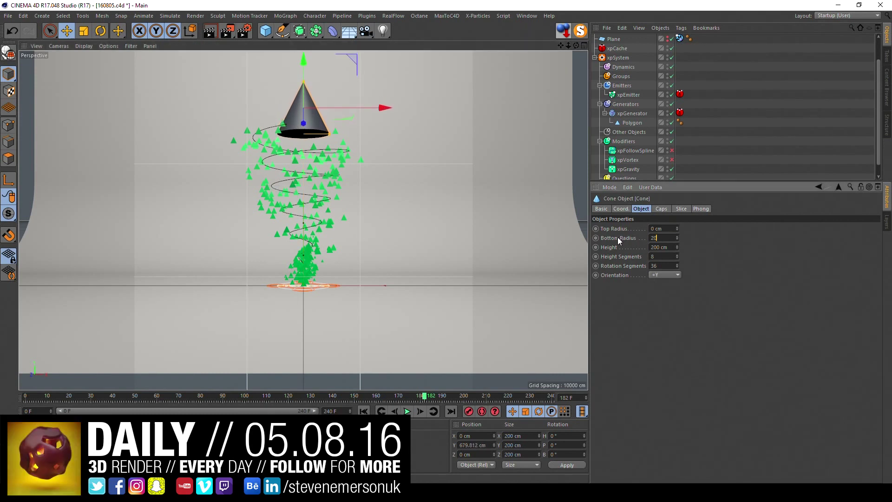
{"action": "key", "text": "Return"}
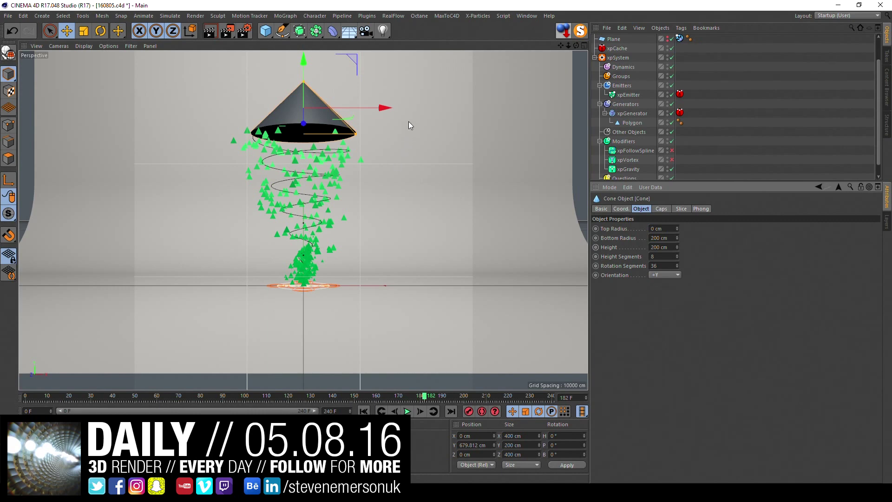
{"action": "left_click_drag", "start_coordinate": [409, 122], "coordinate": [395, 150]}
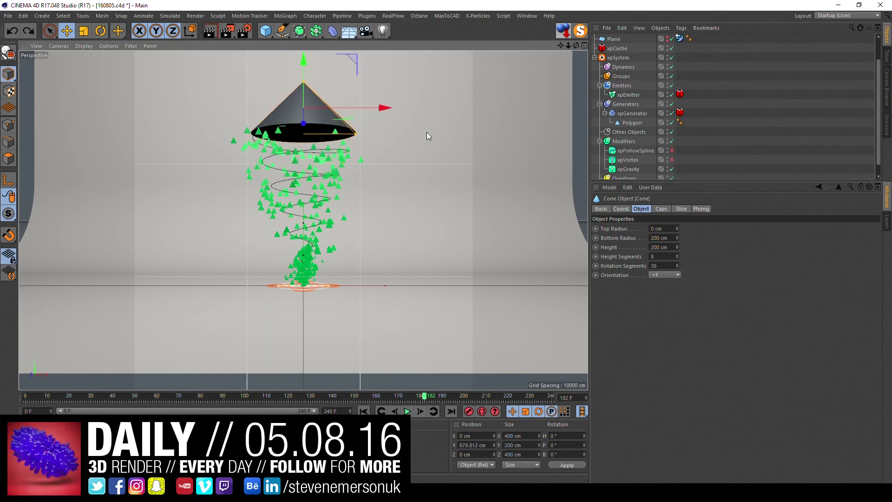
{"action": "mouse_move", "coordinate": [428, 136]}
{"action": "left_mouse_down", "text": "alt"}
{"action": "mouse_move", "coordinate": [434, 119]}
{"action": "mouse_move", "coordinate": [359, 215]}
{"action": "mouse_move", "coordinate": [369, 159]}
{"action": "left_mouse_up", "text": "alt"}
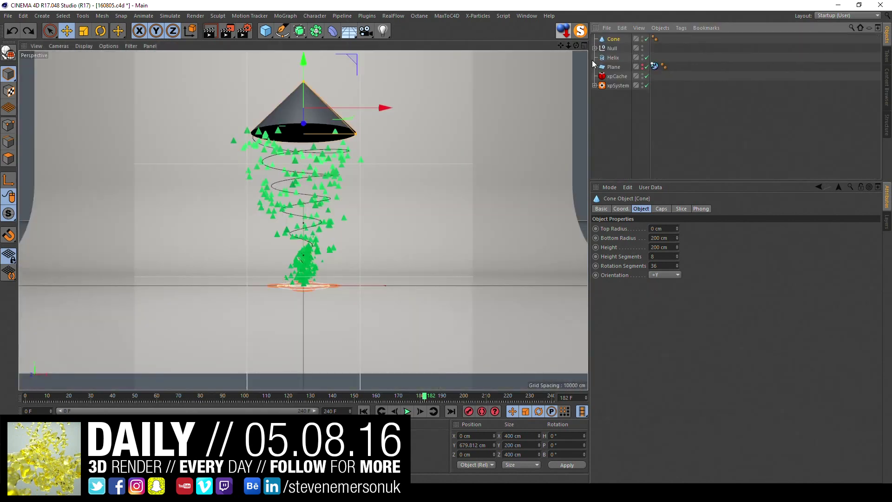
Look through the OctaneCamera and orbit the view closer to the cone.
{"action": "left_click", "coordinate": [595, 48]}
{"action": "left_click", "coordinate": [676, 57]}
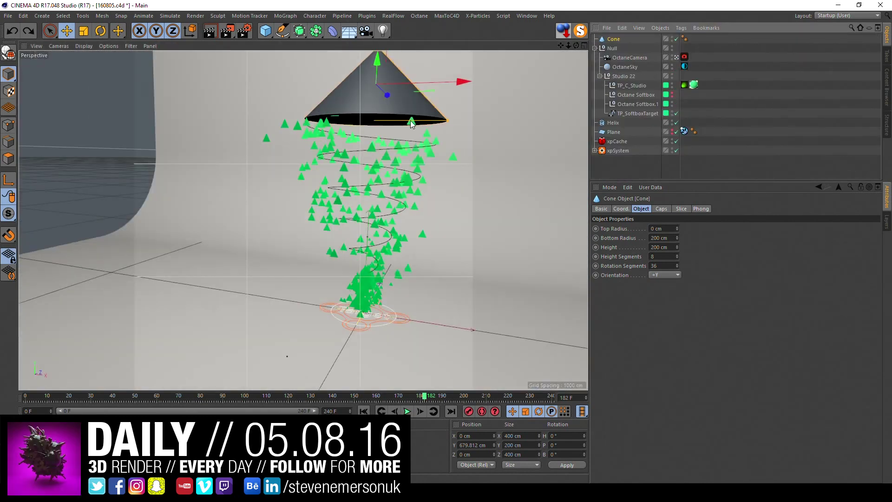
{"action": "mouse_move", "coordinate": [411, 120]}
{"action": "left_mouse_down", "text": "alt"}
{"action": "mouse_move", "coordinate": [494, 149]}
{"action": "mouse_move", "coordinate": [479, 122]}
{"action": "mouse_move", "coordinate": [378, 197]}
{"action": "left_mouse_up", "text": "alt"}
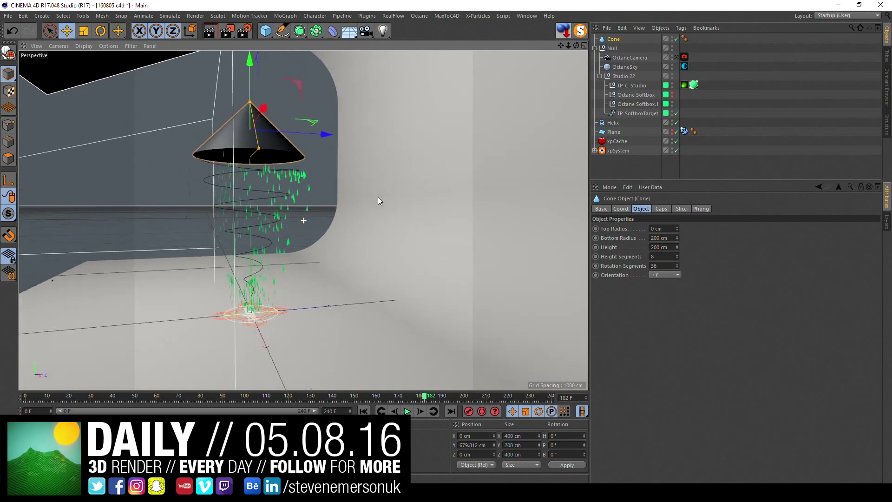
{"action": "scroll", "coordinate": [377, 197], "scroll_direction": "up", "scroll_amount": 3}
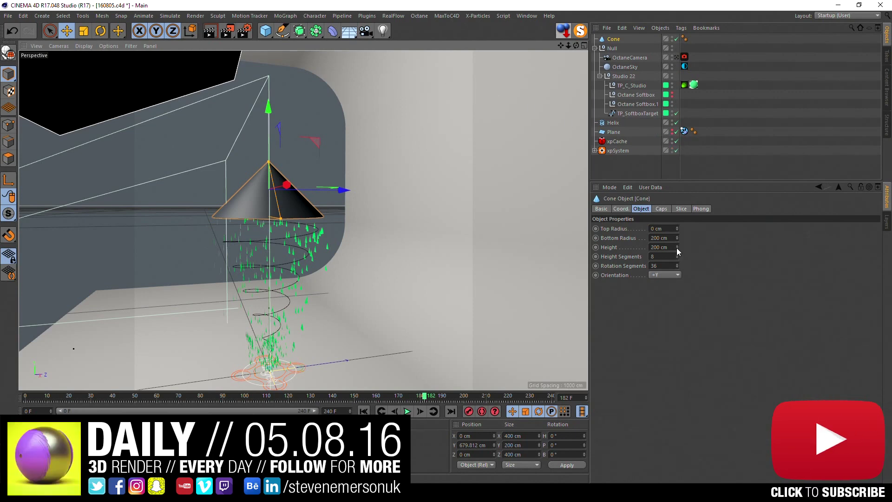
Set the cone height to 300 cm and raise it to about 743 cm.
{"action": "double_click", "coordinate": [660, 248]}
{"action": "type", "text": "300"}
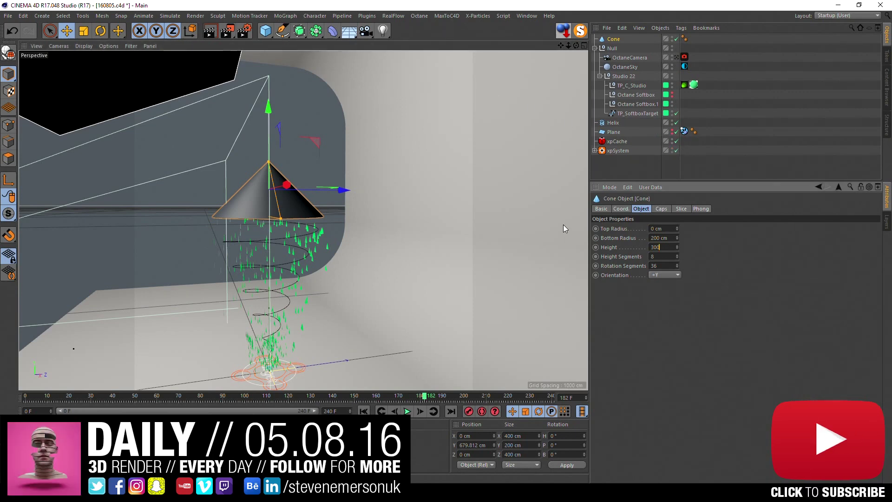
{"action": "key", "text": "Return"}
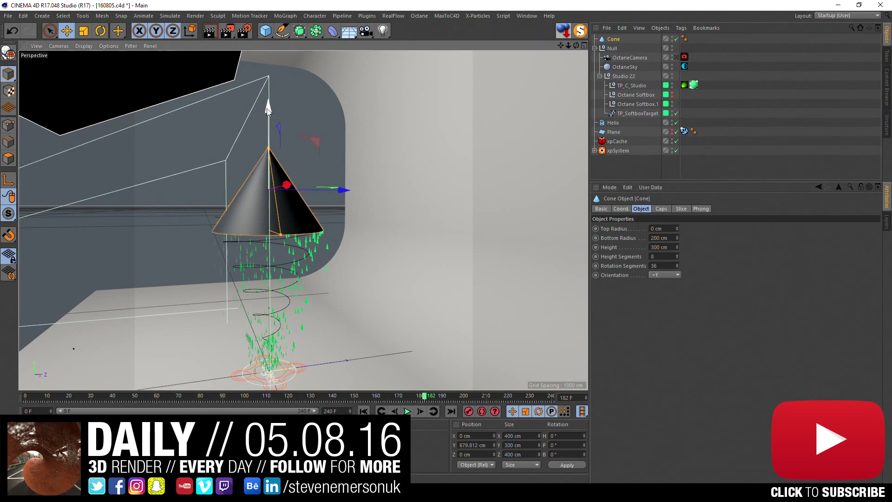
{"action": "left_click_drag", "start_coordinate": [268, 109], "coordinate": [277, 91]}
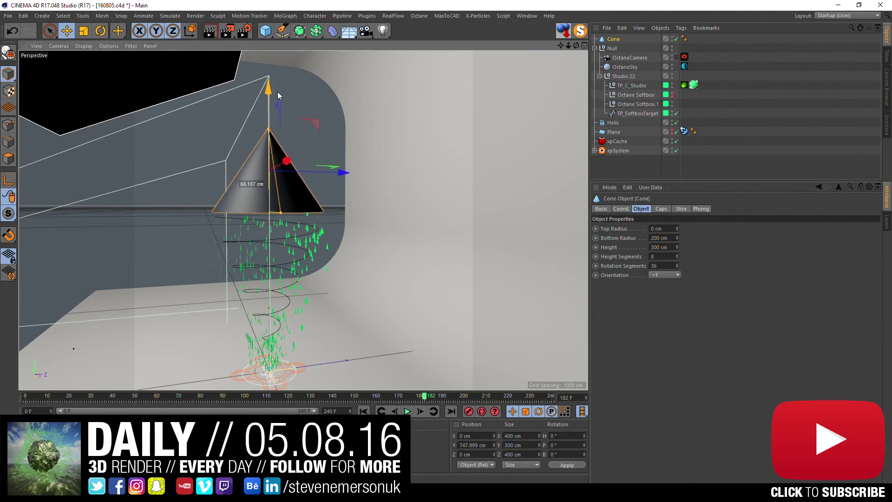
{"action": "left_click", "coordinate": [677, 57]}
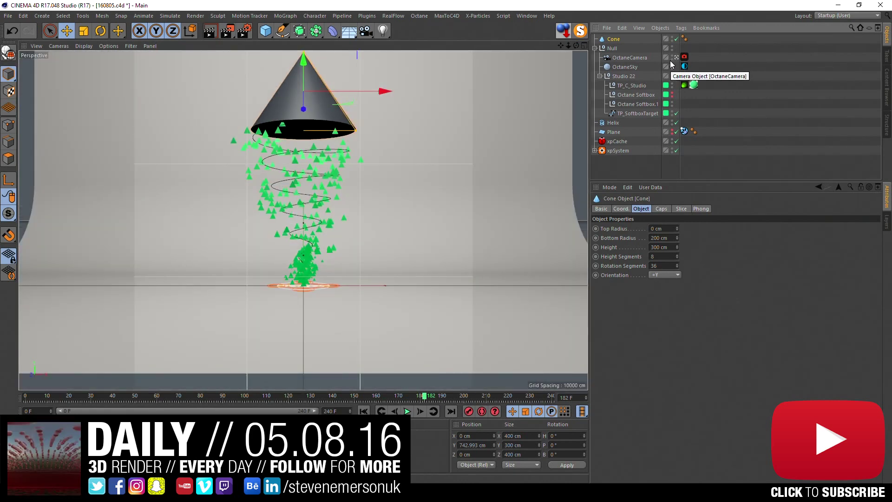
Add a Trails generator under Generators, linked to xpEmitter.
{"action": "left_click", "coordinate": [739, 116]}
{"action": "left_click", "coordinate": [595, 150]}
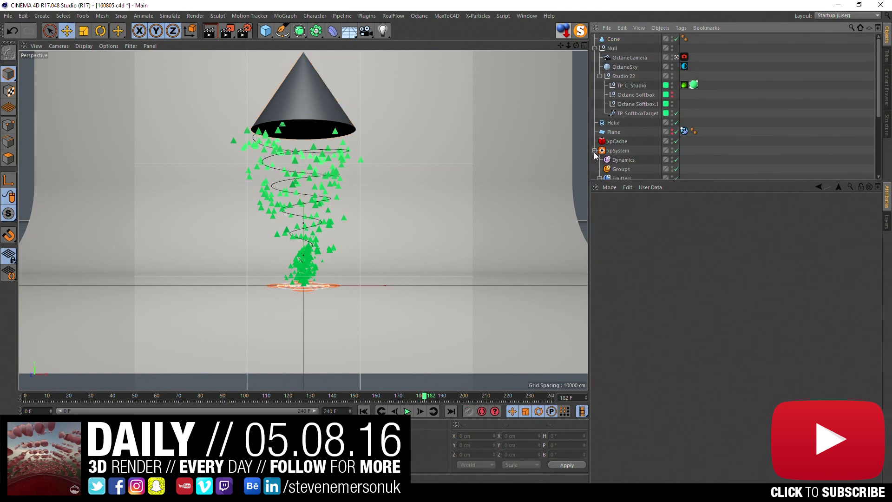
{"action": "scroll", "coordinate": [640, 155], "scroll_direction": "down", "scroll_amount": 5}
{"action": "left_click", "coordinate": [634, 100]}
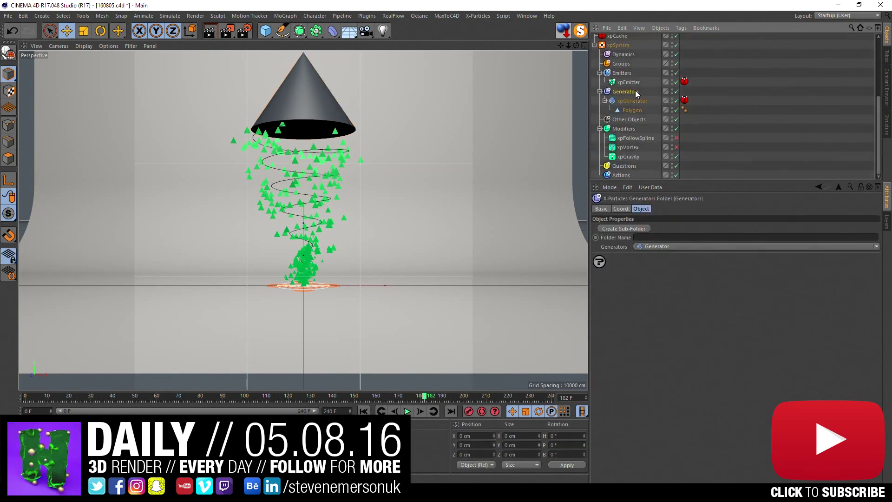
{"action": "left_click", "coordinate": [635, 109]}
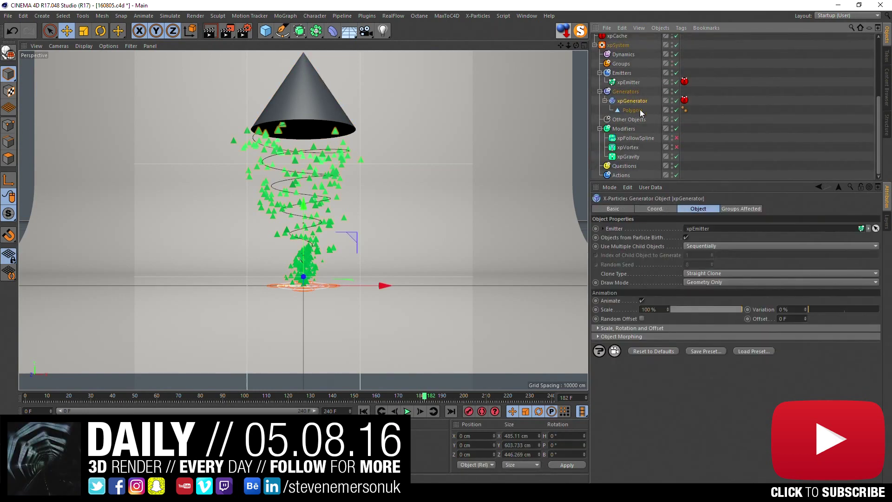
{"action": "left_click", "coordinate": [633, 93]}
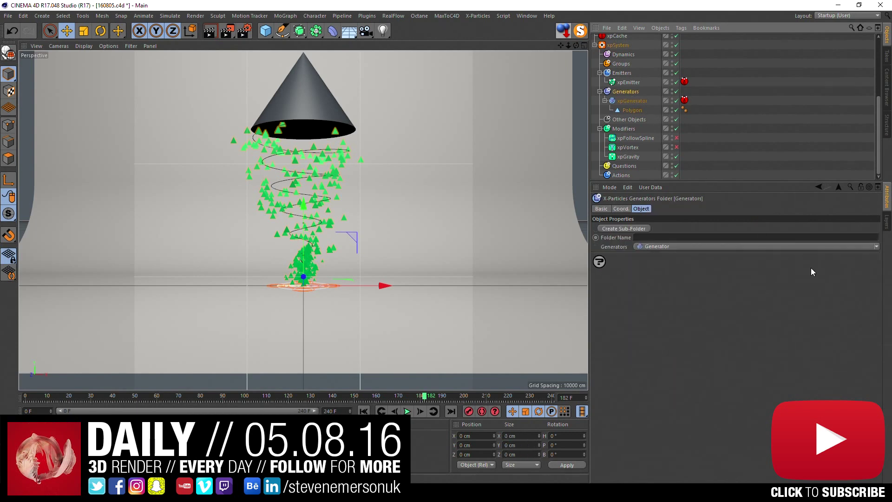
{"action": "left_click", "coordinate": [878, 247]}
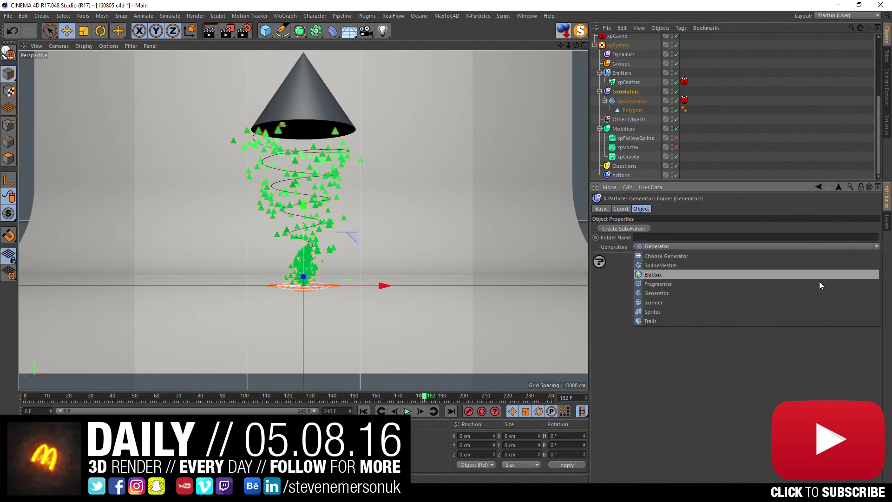
{"action": "left_click", "coordinate": [721, 322]}
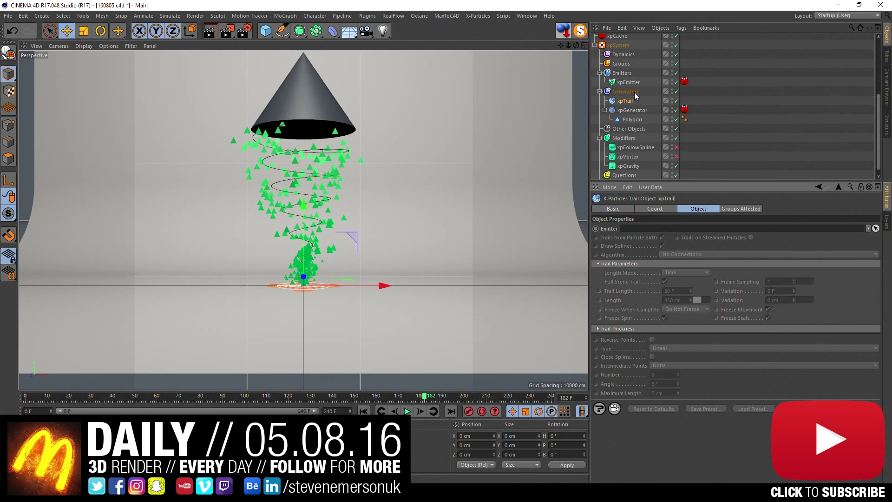
{"action": "left_click_drag", "start_coordinate": [630, 82], "coordinate": [643, 229]}
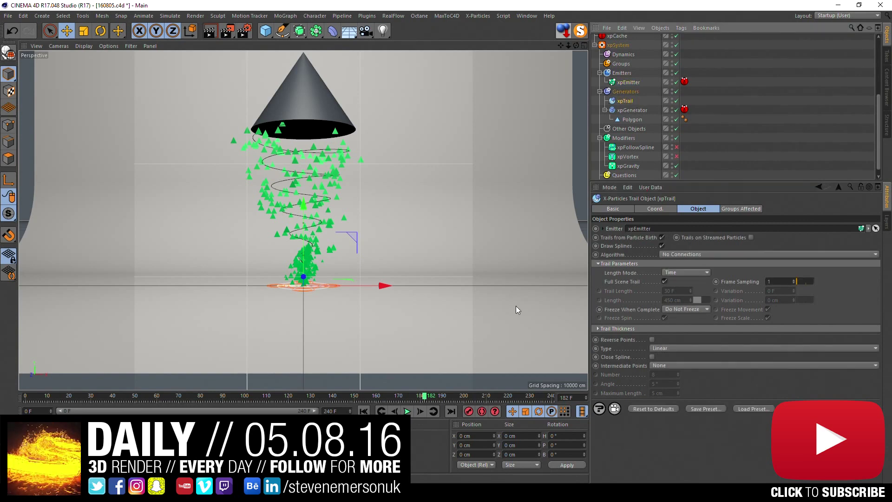
Play the simulation to preview the dark trails, stopping at frame 98.
{"action": "left_click", "coordinate": [364, 411]}
{"action": "left_click", "coordinate": [407, 411]}
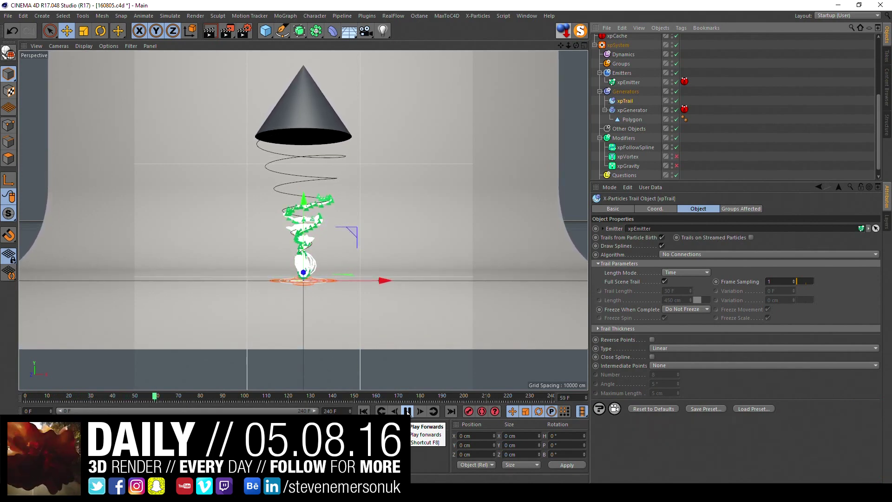
{"action": "left_click", "coordinate": [407, 412]}
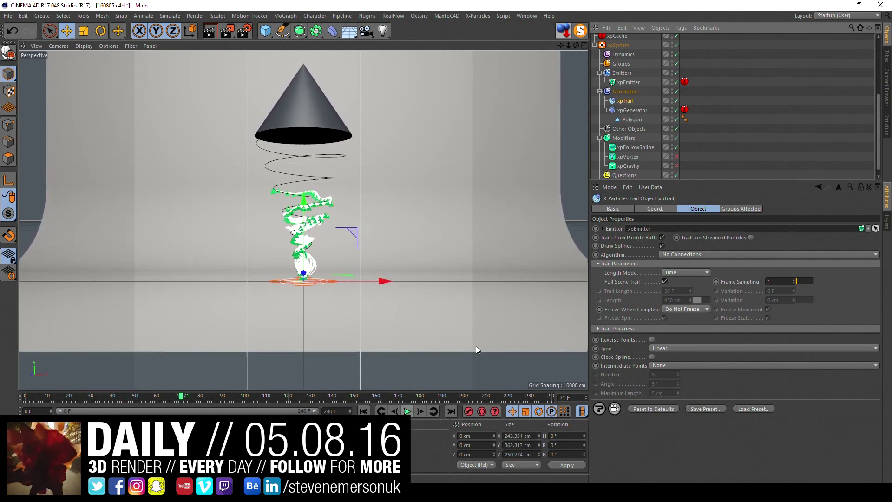
{"action": "left_click", "coordinate": [633, 119]}
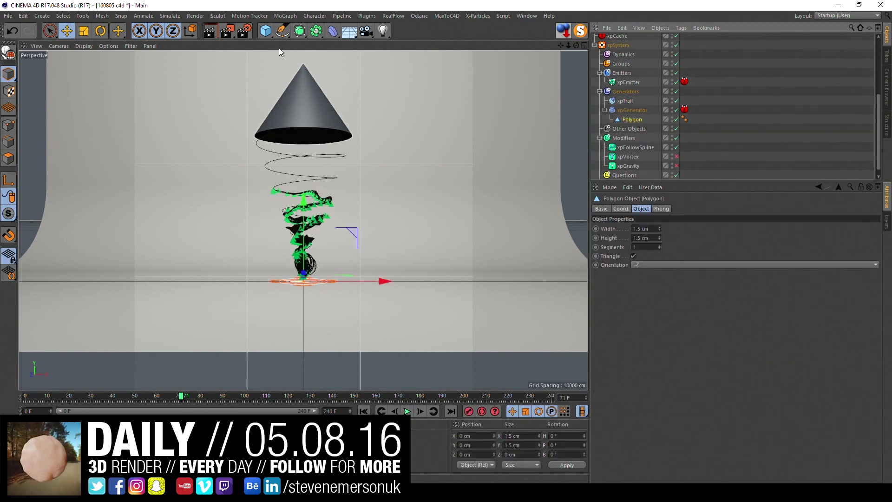
{"action": "left_click", "coordinate": [268, 33]}
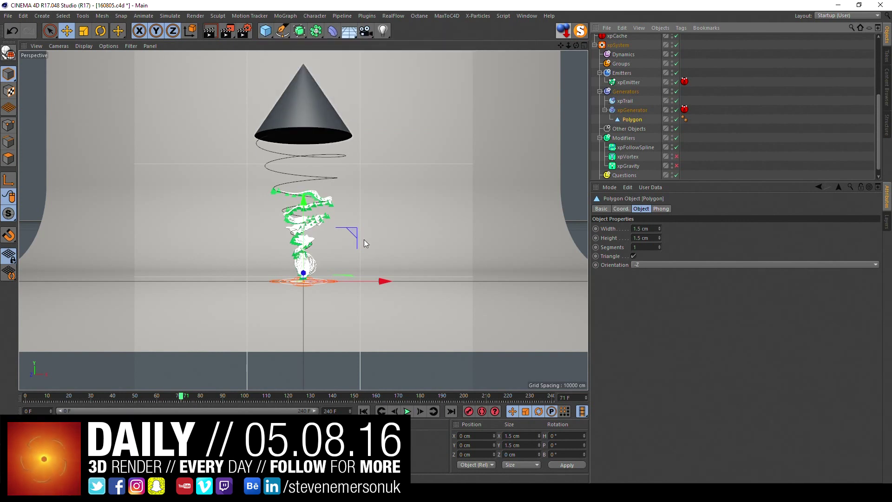
{"action": "left_click", "coordinate": [407, 412]}
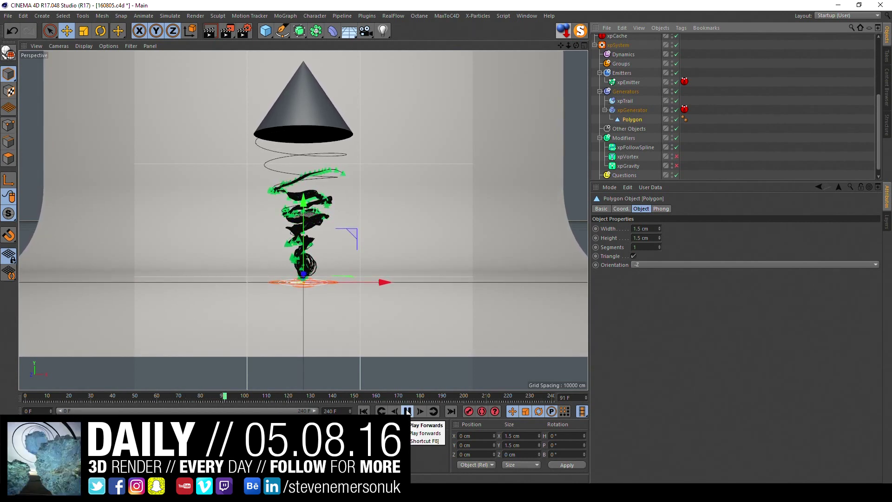
{"action": "left_click", "coordinate": [407, 412]}
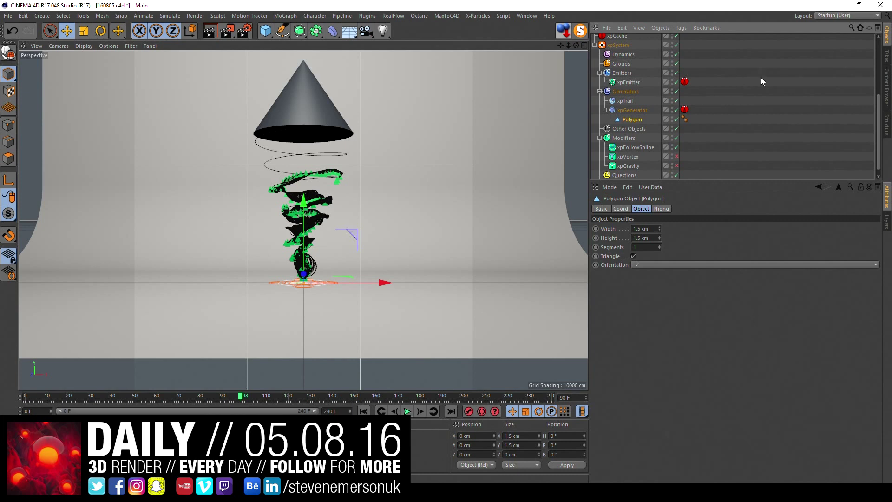
{"action": "left_click", "coordinate": [629, 111]}
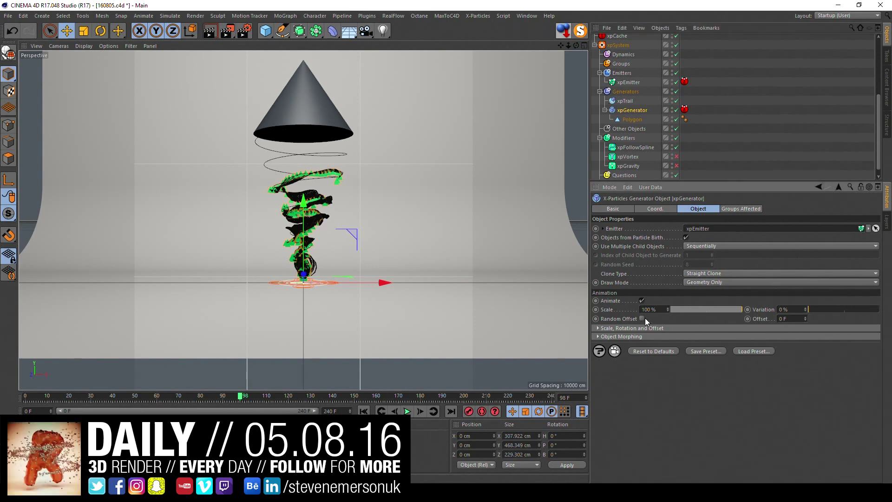
Set the xpGenerator's offset and offset variation to 20 cm on every axis.
{"action": "left_click", "coordinate": [599, 328]}
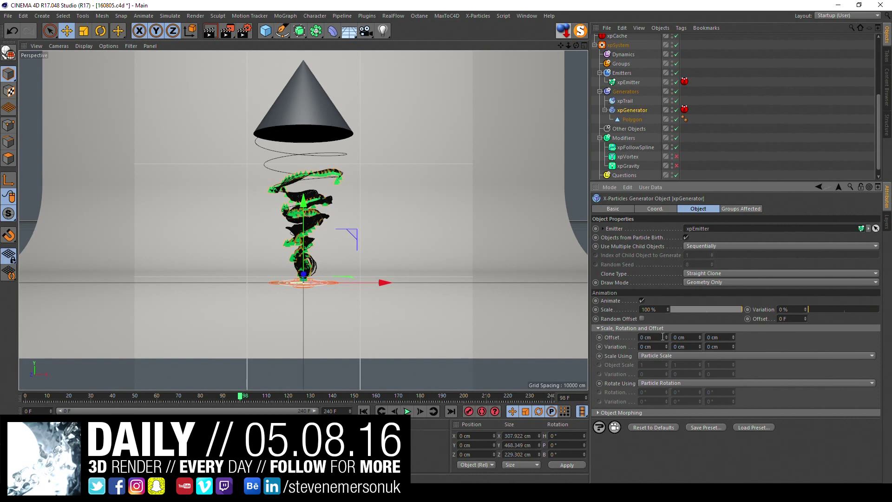
{"action": "left_click", "coordinate": [663, 336]}
{"action": "type", "text": "20"}
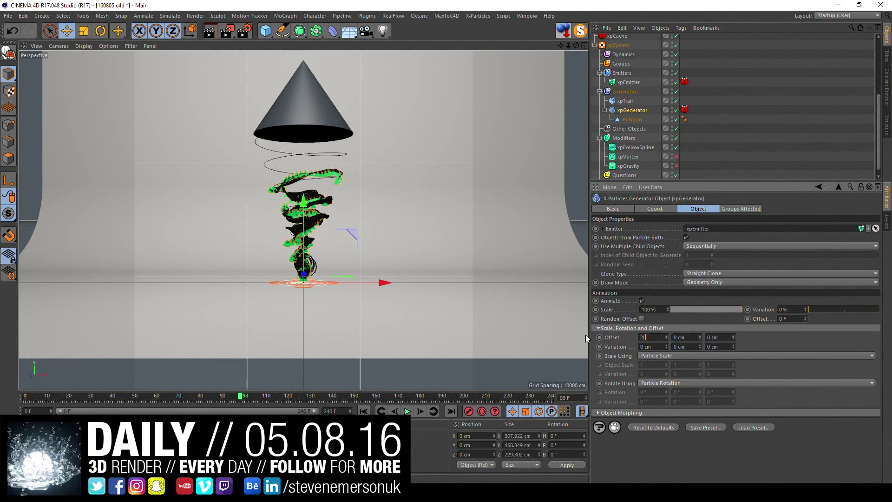
{"action": "key", "text": "Tab"}
{"action": "type", "text": "20"}
{"action": "key", "text": "Tab"}
{"action": "type", "text": "20"}
{"action": "key", "text": "Tab"}
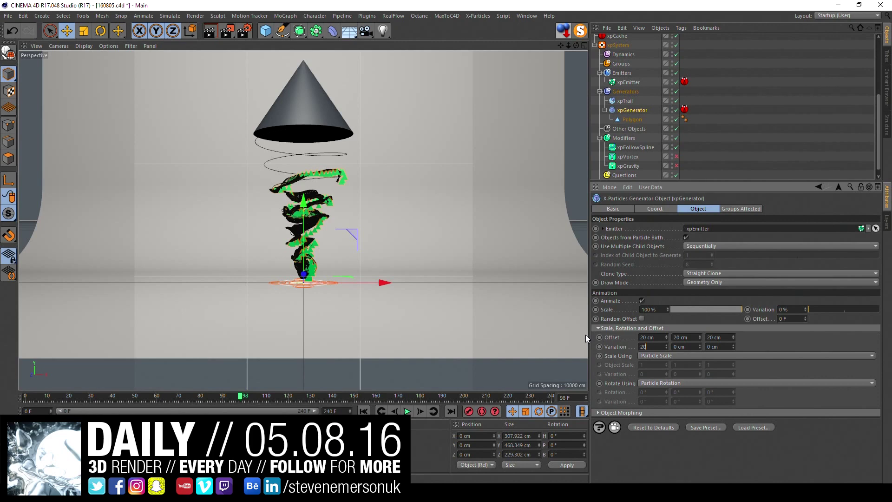
{"action": "type", "text": "2020"}
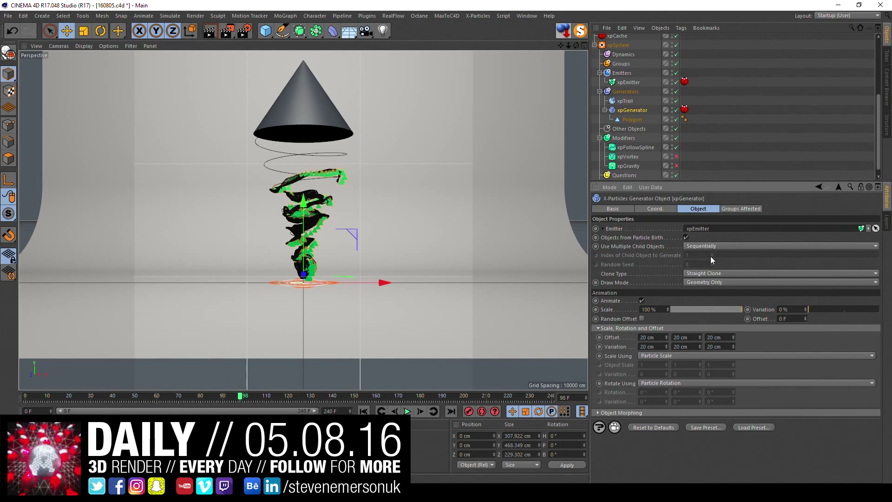
Set scale variation to 20%, keeping Particle Rotation as the rotation source.
{"action": "left_click", "coordinate": [822, 308]}
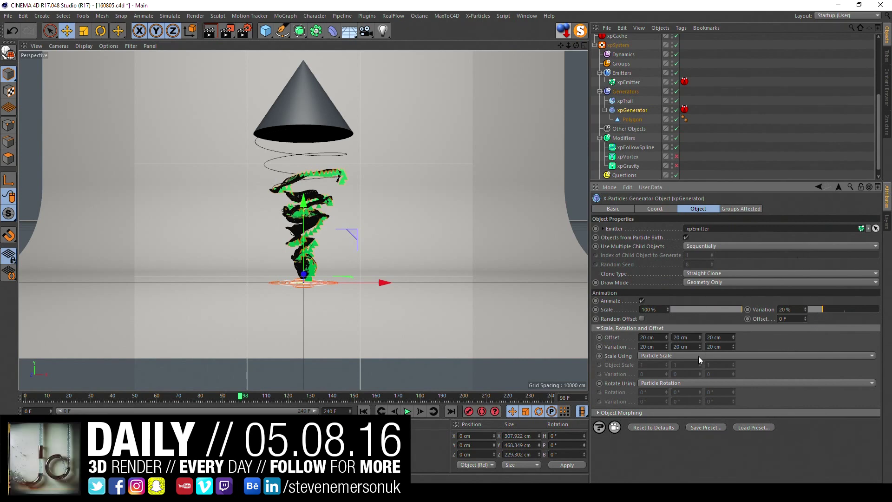
{"action": "left_click", "coordinate": [685, 384]}
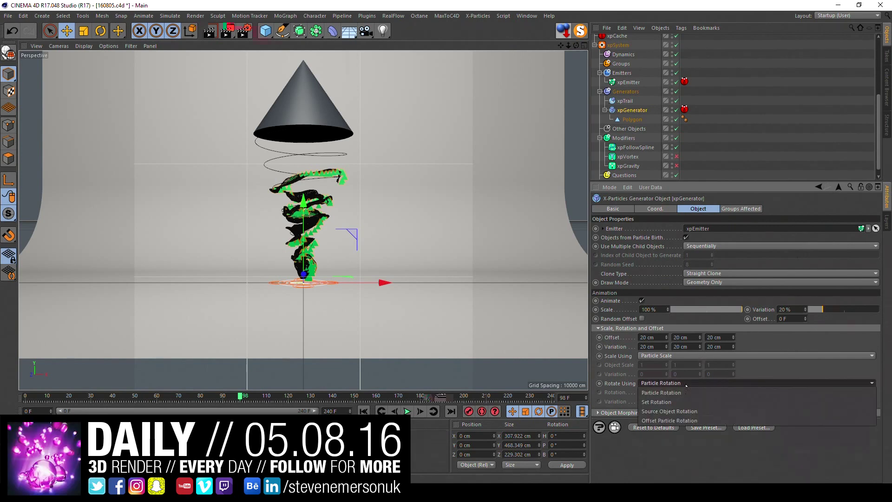
{"action": "left_click", "coordinate": [685, 384]}
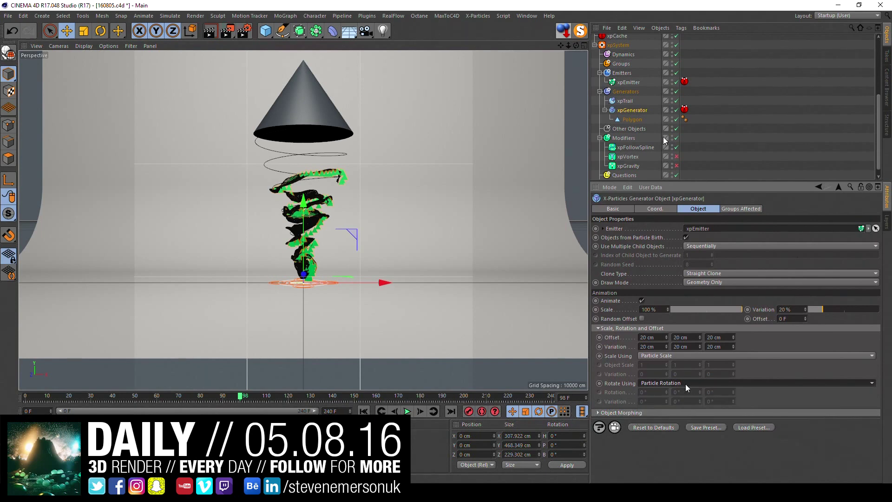
{"action": "left_click", "coordinate": [618, 45]}
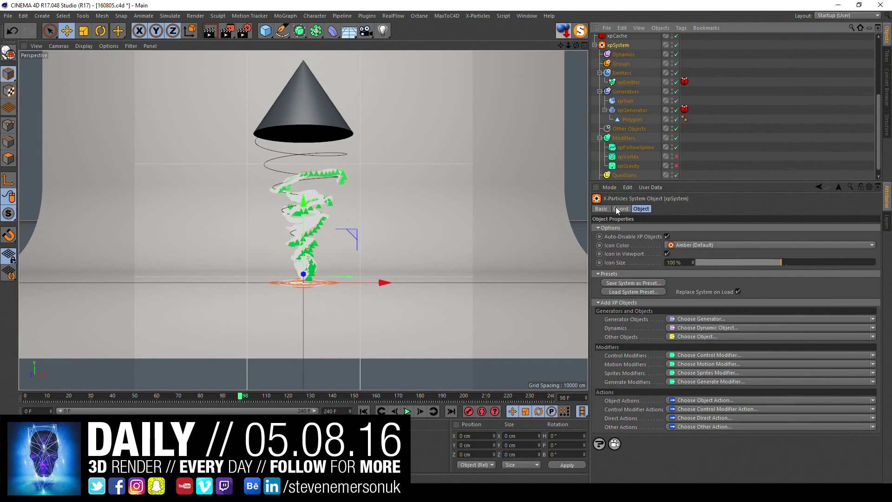
Collapse the Null group and rebuild the xpCache, overwriting the existing cache.
{"action": "scroll", "coordinate": [729, 173], "scroll_direction": "up", "scroll_amount": 5}
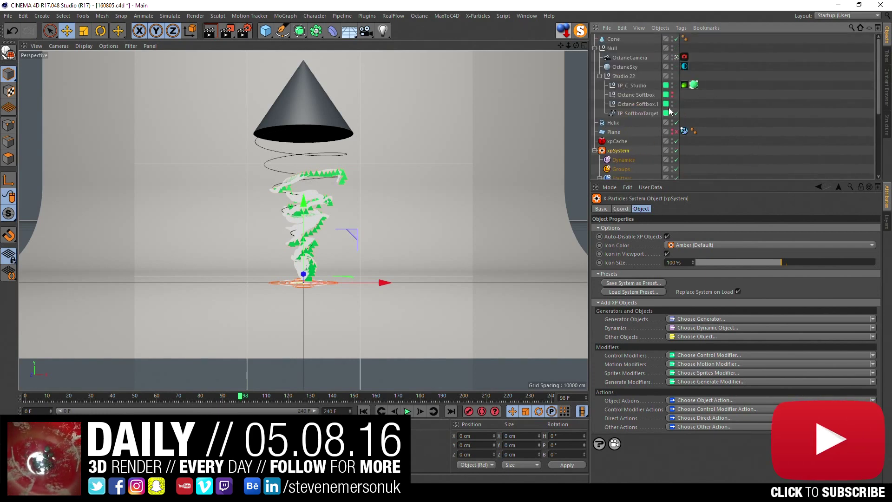
{"action": "left_click", "coordinate": [595, 48]}
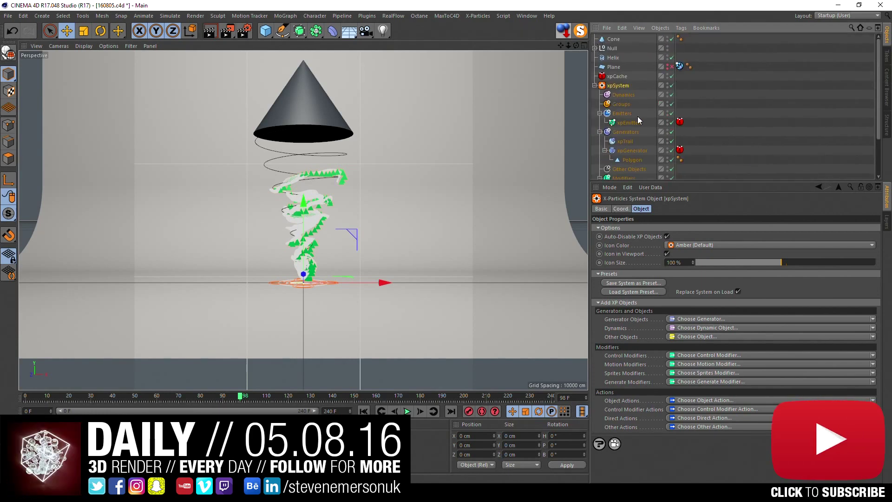
{"action": "left_click", "coordinate": [618, 76]}
{"action": "left_click", "coordinate": [631, 285]}
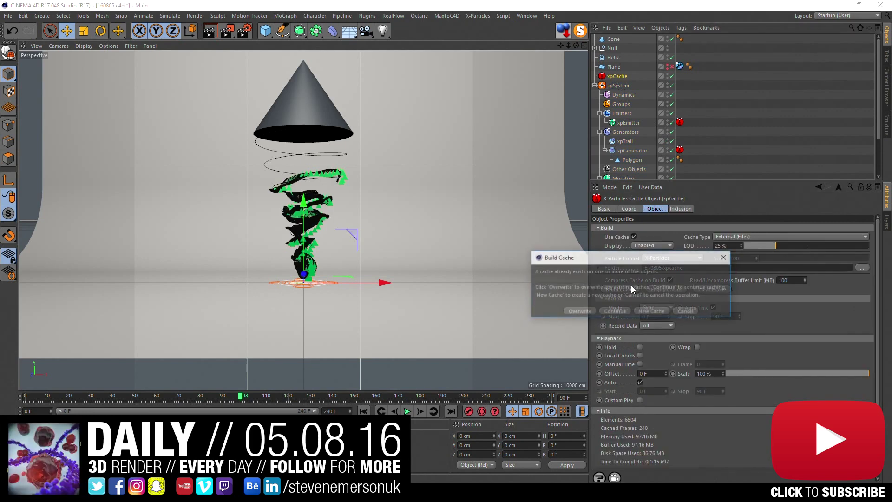
{"action": "left_click", "coordinate": [580, 312]}
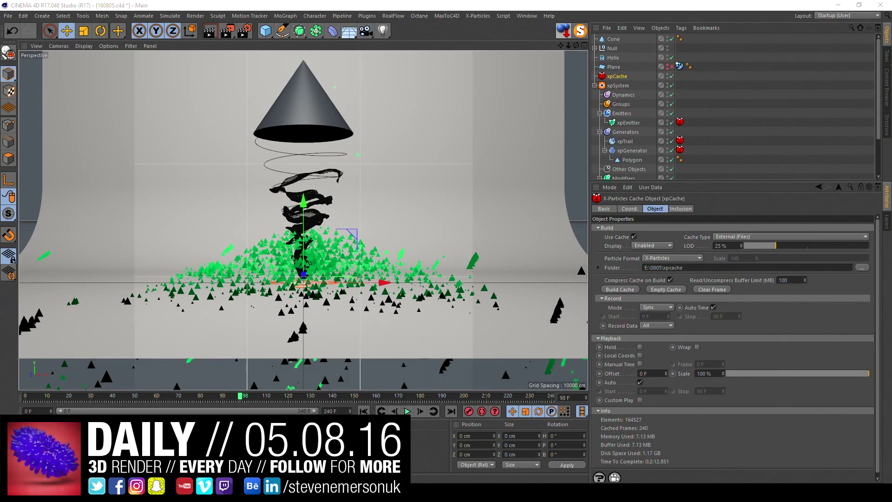
Scrub the cached tornado from frame 135 to about 181 and save the scene.
{"action": "left_click", "coordinate": [322, 400]}
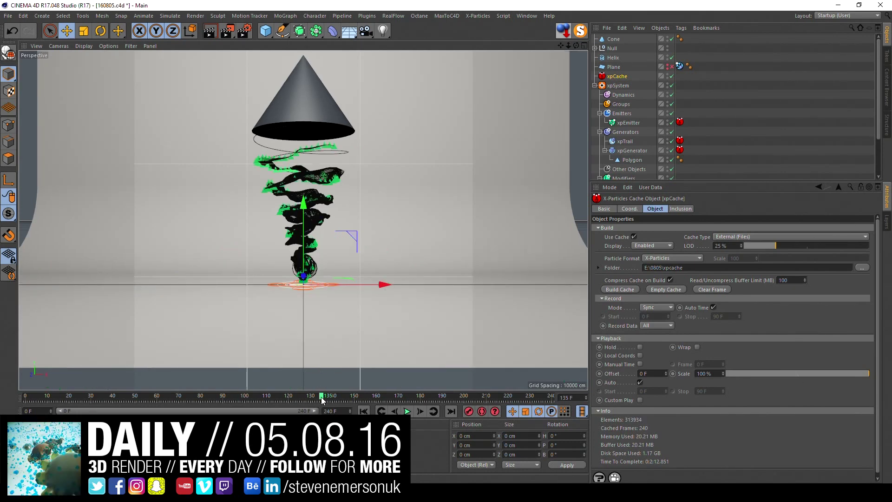
{"action": "mouse_move", "coordinate": [341, 402]}
{"action": "left_mouse_down"}
{"action": "mouse_move", "coordinate": [436, 401]}
{"action": "mouse_move", "coordinate": [424, 399]}
{"action": "left_mouse_up"}
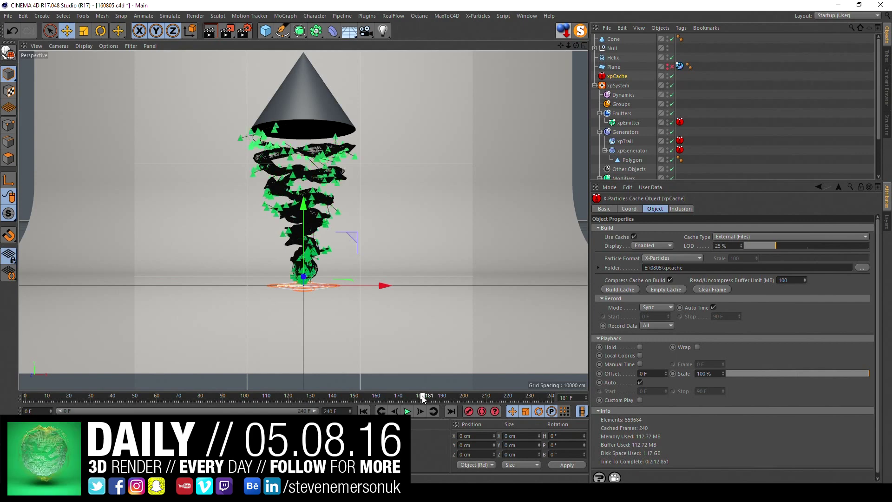
{"action": "key", "text": "ctrl+s"}
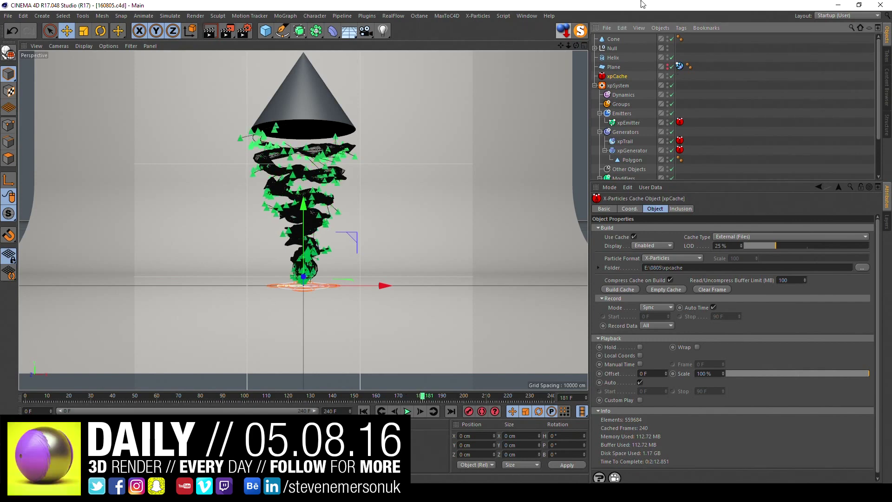
{"action": "scroll", "coordinate": [626, 165], "scroll_direction": "down", "scroll_amount": 3}
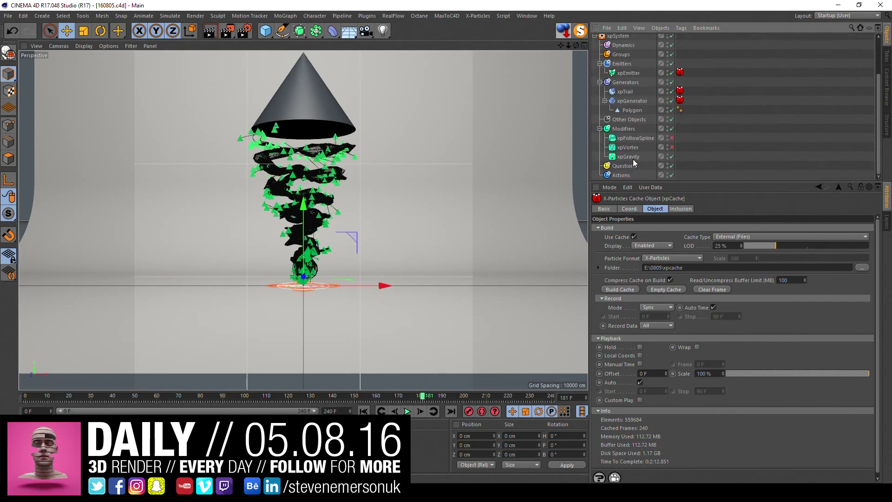
Give xpTrail an Octane ObjectTag rendering it as hair with root thickness 1.5.
{"action": "left_click", "coordinate": [629, 94]}
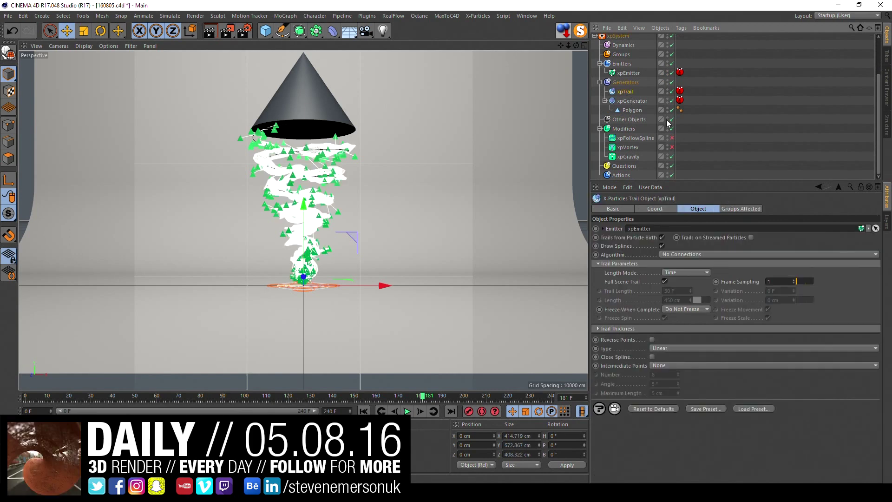
{"action": "right_click", "coordinate": [621, 93]}
{"action": "mouse_move", "coordinate": [653, 54]}
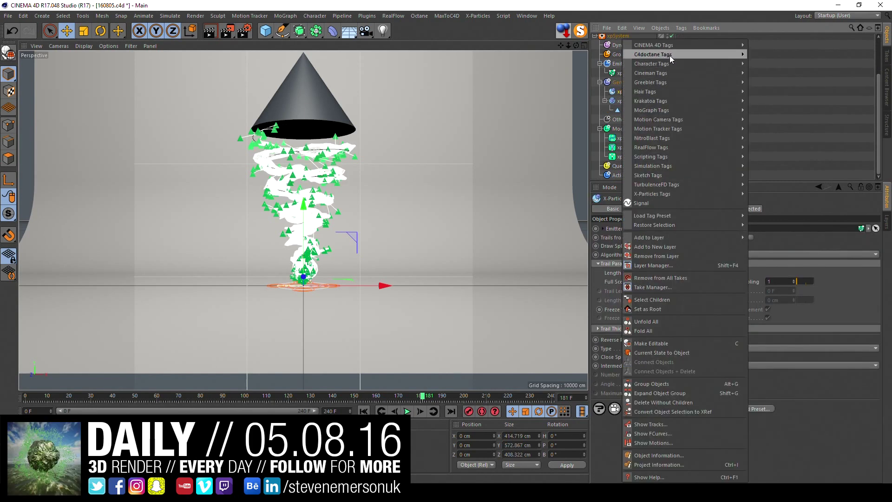
{"action": "left_click", "coordinate": [757, 83]}
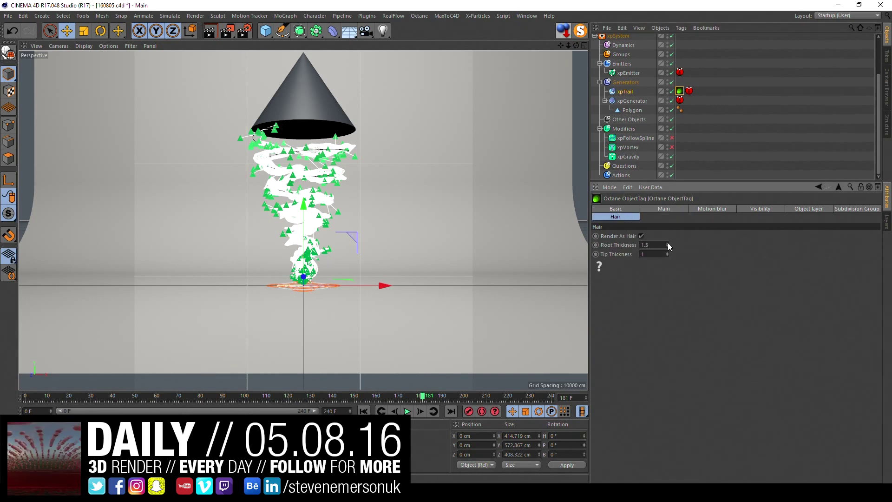
{"action": "left_click_drag", "start_coordinate": [668, 243], "coordinate": [667, 232]}
{"action": "key", "text": "ctrl+s"}
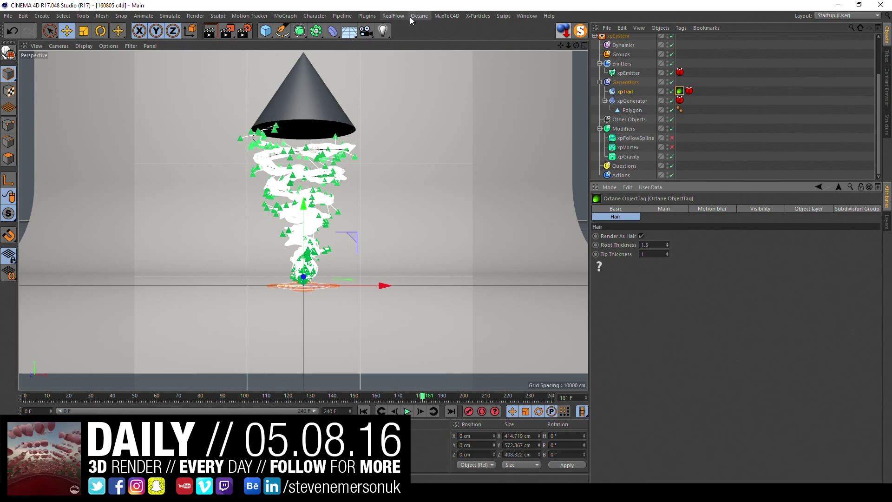
Open the Octane Live Viewer, tint the viewport border red at 48% opacity, and start rendering.
{"action": "left_click", "coordinate": [418, 16]}
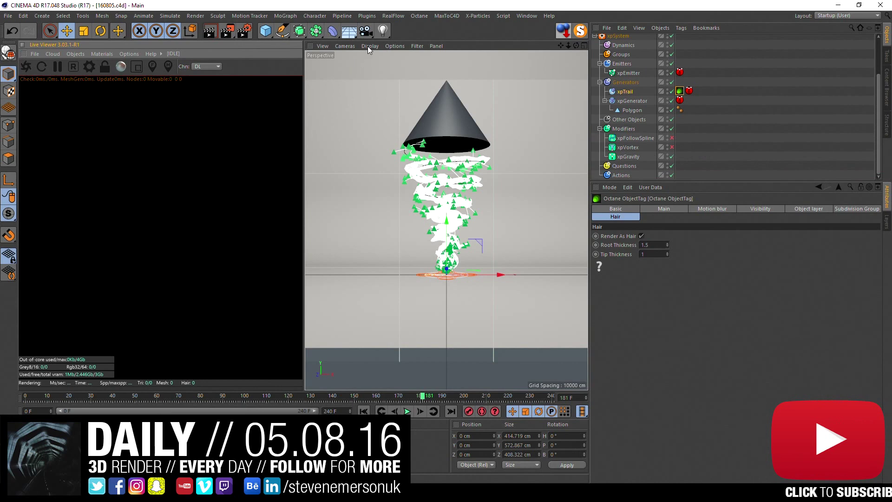
{"action": "left_click", "coordinate": [394, 46]}
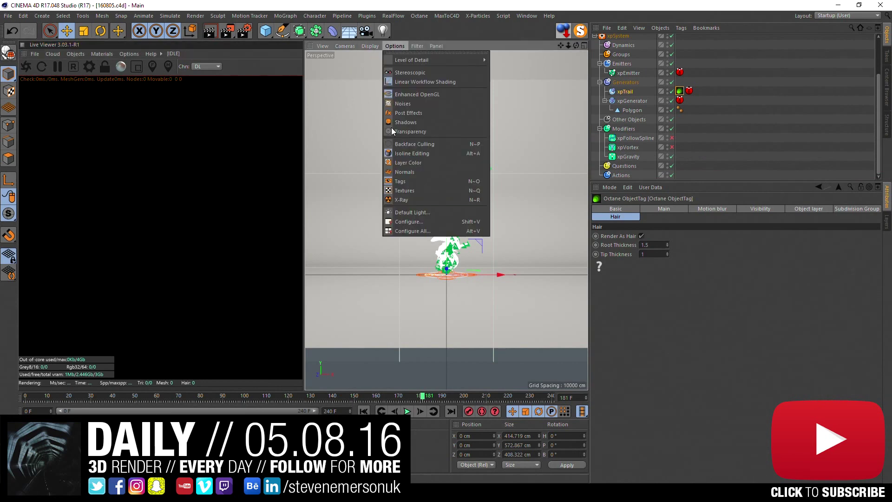
{"action": "left_click", "coordinate": [409, 222]}
{"action": "left_click", "coordinate": [676, 209]}
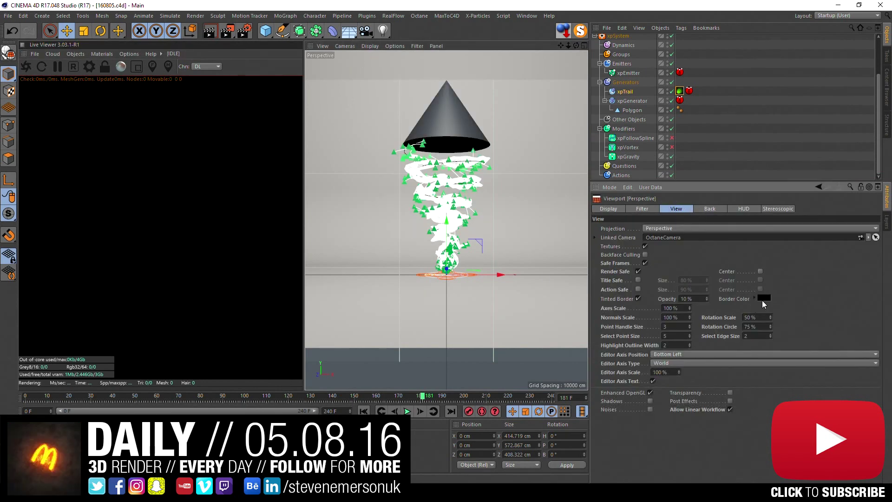
{"action": "left_click", "coordinate": [762, 299]}
{"action": "left_click_drag", "start_coordinate": [808, 316], "coordinate": [821, 318]}
{"action": "left_click", "coordinate": [746, 331]}
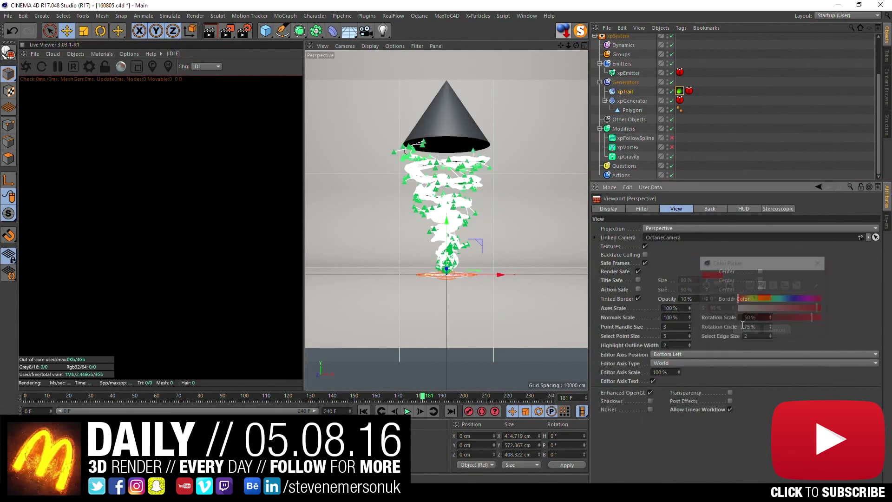
{"action": "left_click_drag", "start_coordinate": [707, 299], "coordinate": [718, 300]}
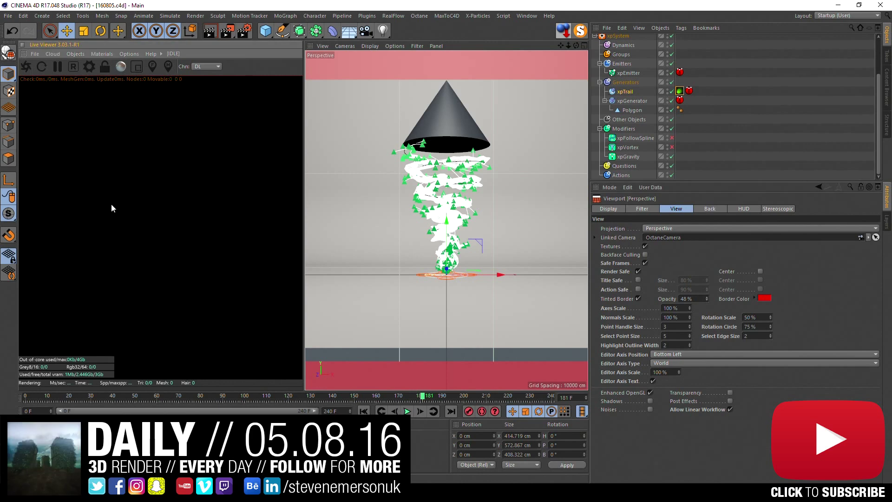
{"action": "left_click", "coordinate": [26, 67]}
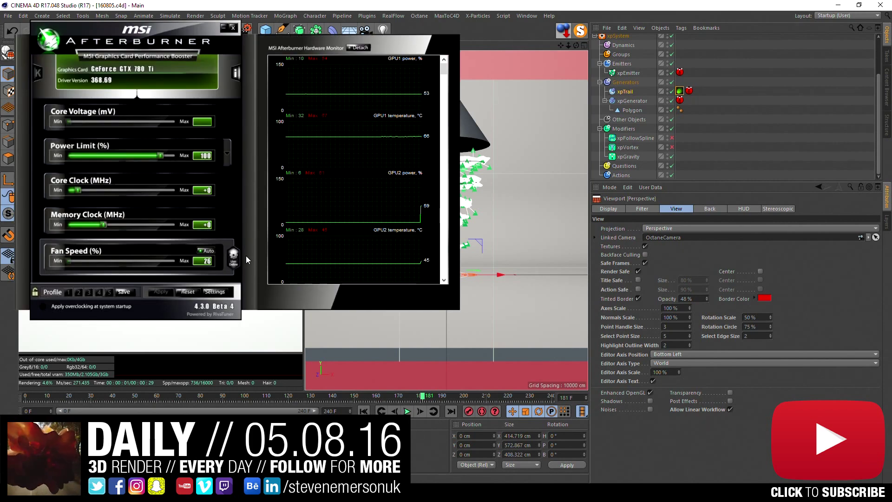
Close the MSI Afterburner GPU monitor to get back to the rendering Live Viewer.
{"action": "left_click", "coordinate": [225, 29]}
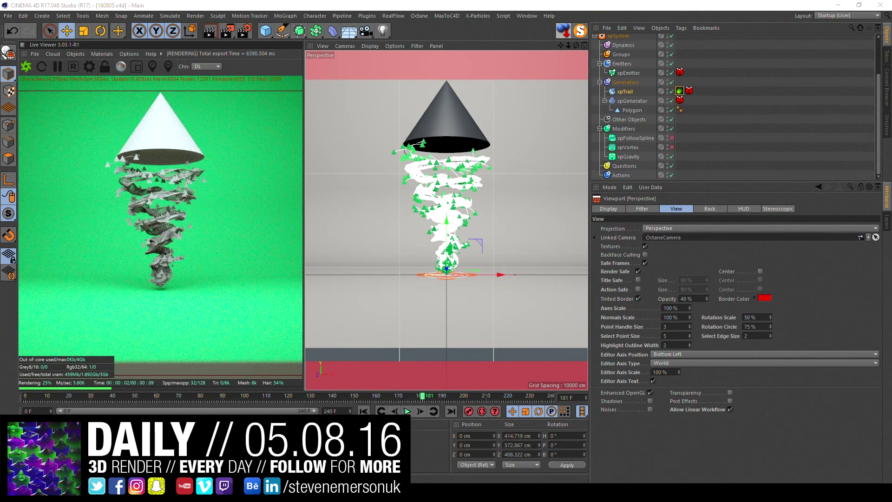
On xpGenerator, enable Random Offset, pick child objects randomly, and set the seed to 11.
{"action": "scroll", "coordinate": [801, 110], "scroll_direction": "up", "scroll_amount": 3}
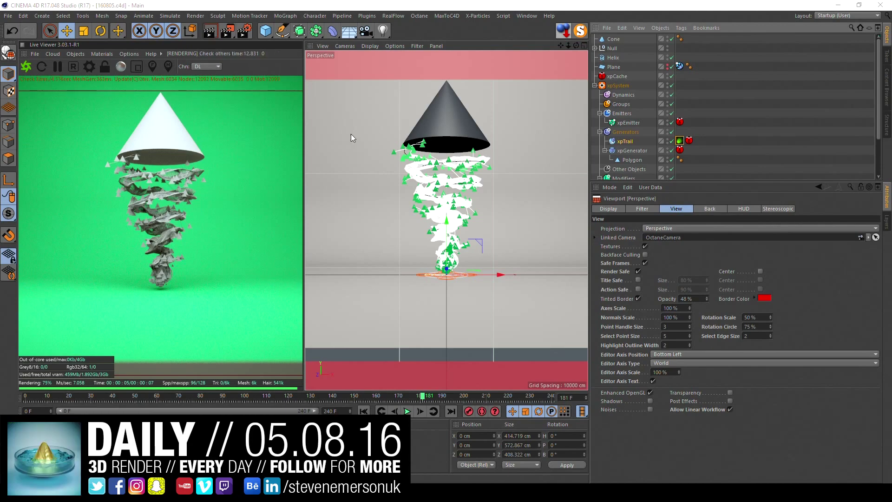
{"action": "scroll", "coordinate": [693, 107], "scroll_direction": "down", "scroll_amount": 3}
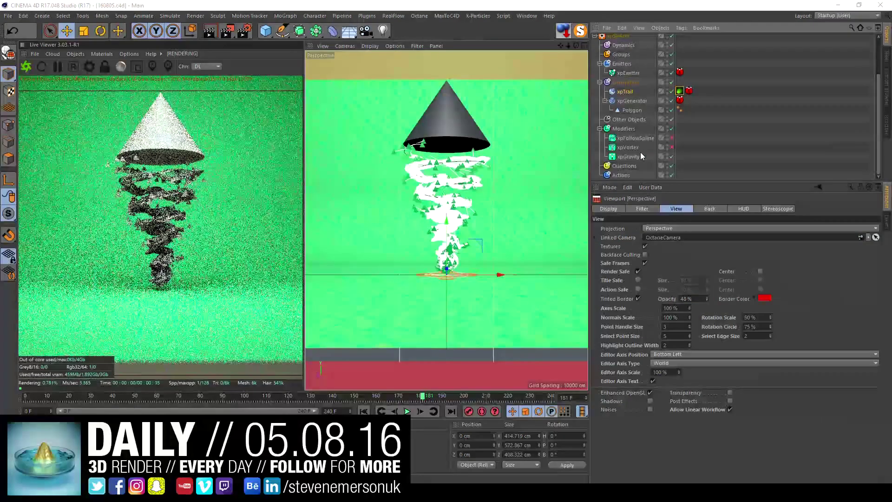
{"action": "left_click", "coordinate": [633, 101]}
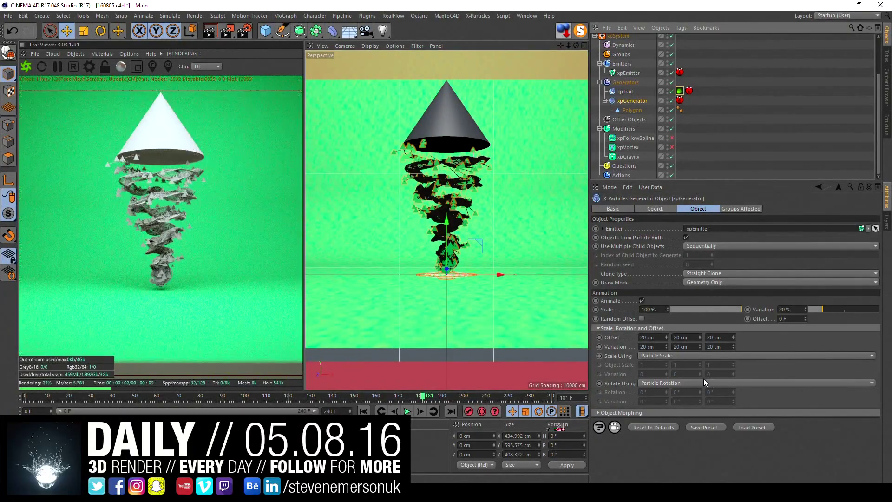
{"action": "left_click", "coordinate": [641, 319]}
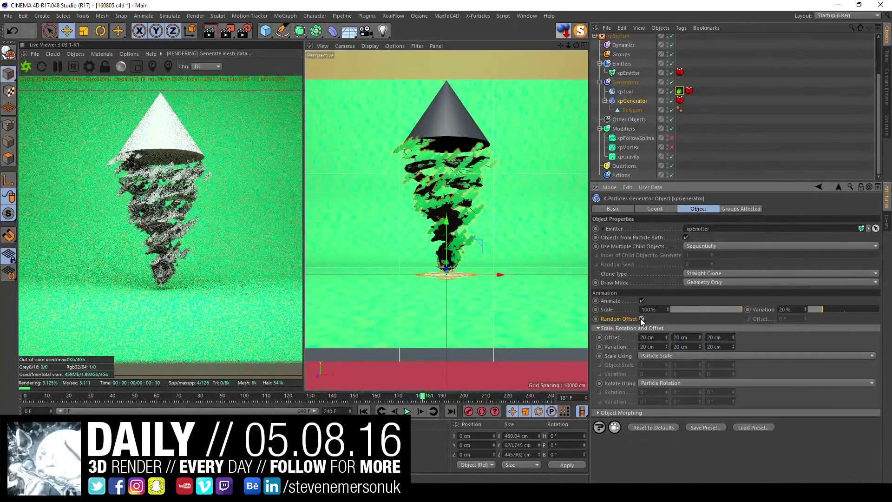
{"action": "left_click", "coordinate": [708, 273]}
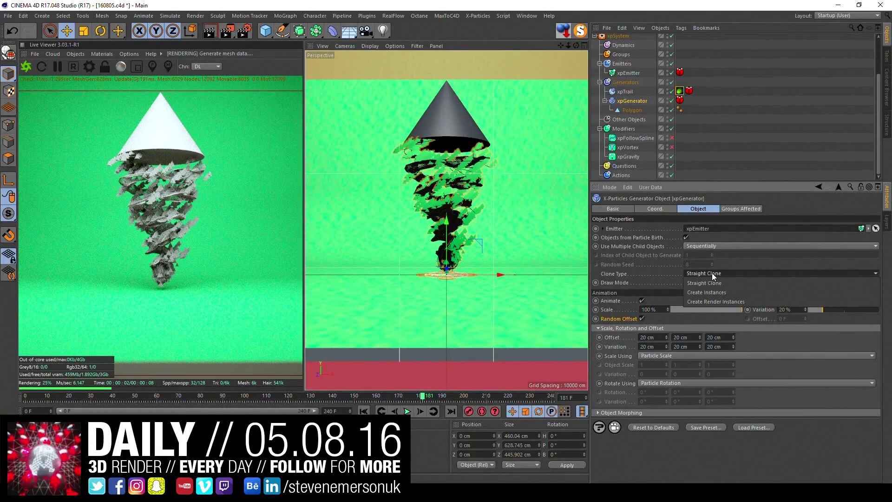
{"action": "left_click", "coordinate": [712, 273]}
{"action": "left_click", "coordinate": [718, 244]}
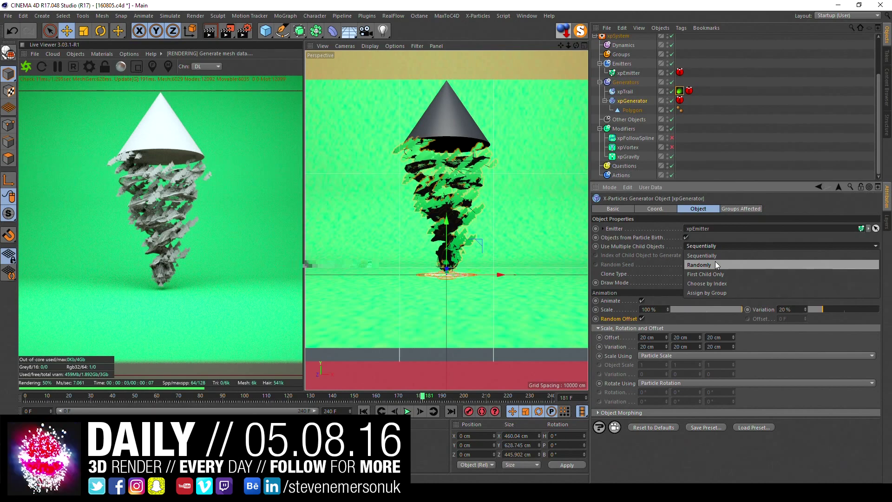
{"action": "left_click", "coordinate": [715, 265]}
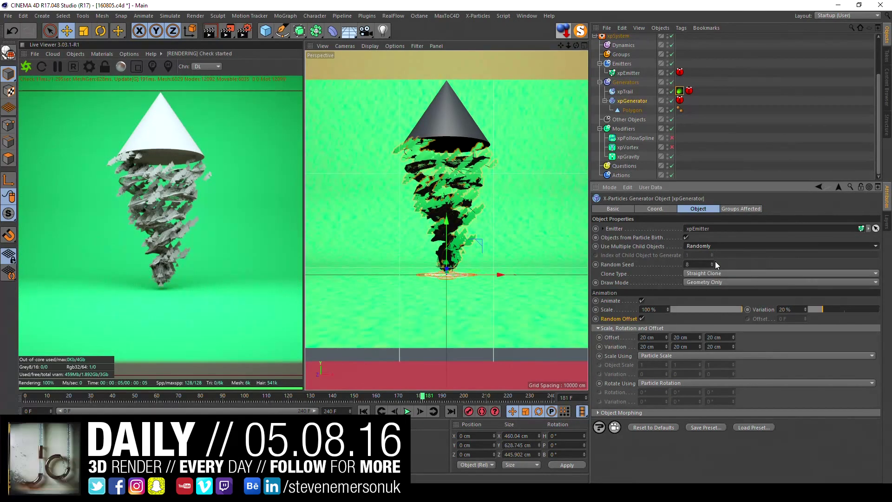
{"action": "left_click", "coordinate": [713, 263]}
{"action": "left_click", "coordinate": [713, 262]}
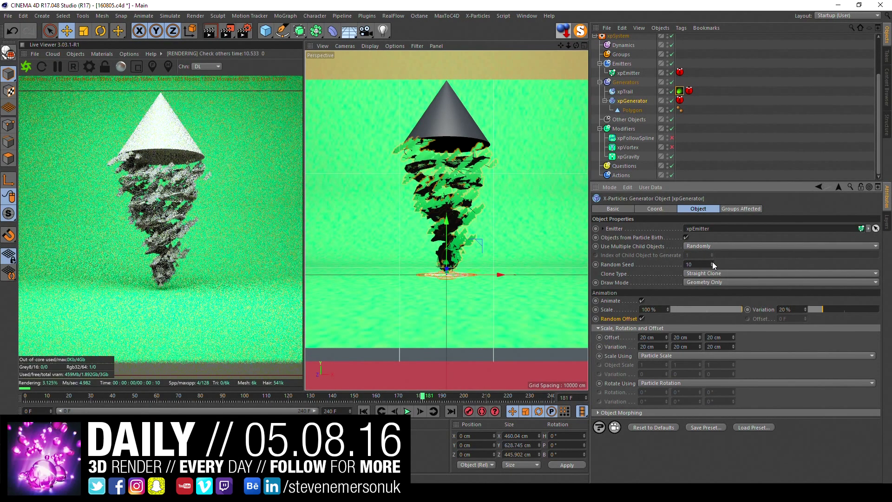
{"action": "left_click", "coordinate": [712, 263]}
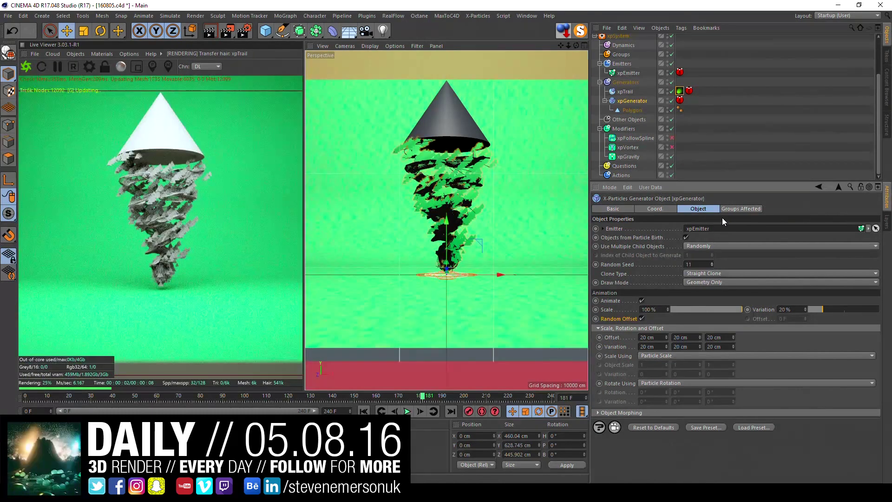
Use Offset Particle Rotation with 30° rotation and 30° variation on every axis.
{"action": "left_click", "coordinate": [688, 382]}
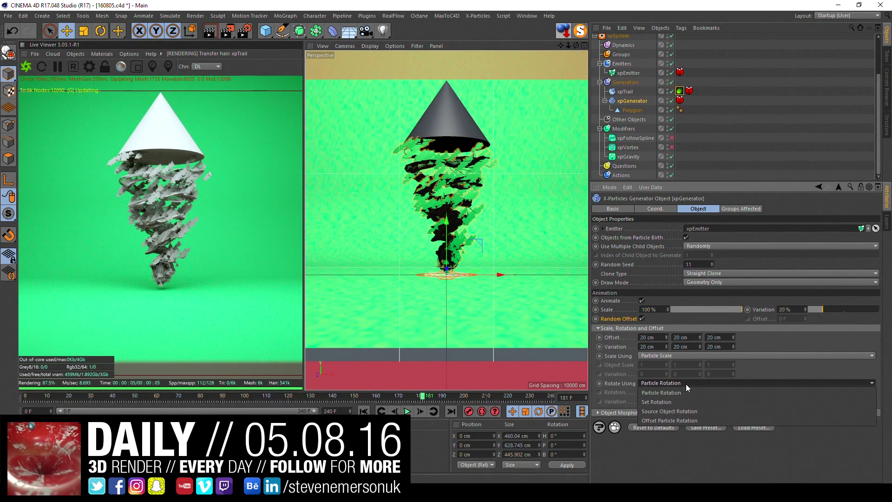
{"action": "left_click", "coordinate": [687, 420]}
{"action": "type", "text": "30"}
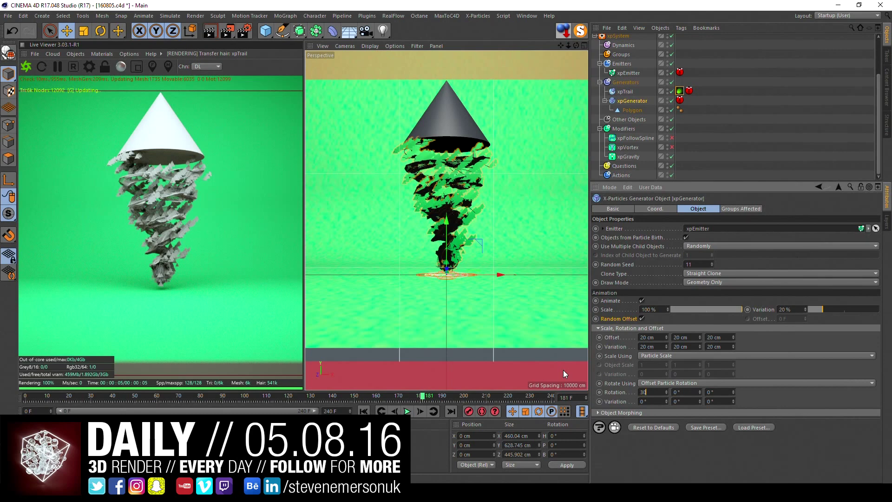
{"action": "key", "text": "Tab"}
{"action": "type", "text": "30"}
{"action": "key", "text": "Tab"}
{"action": "type", "text": "360"}
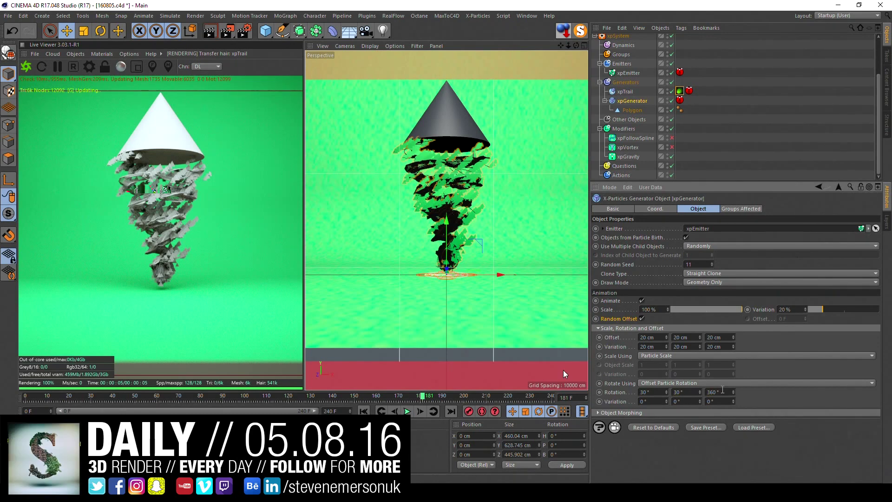
{"action": "type", "text": "30"}
{"action": "key", "text": "Return"}
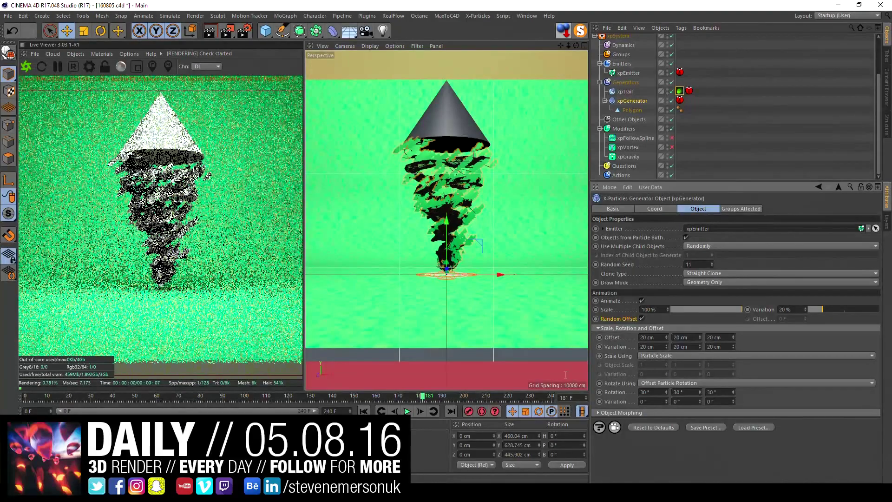
{"action": "type", "text": "30"}
{"action": "key", "text": "Tab"}
{"action": "type", "text": "30"}
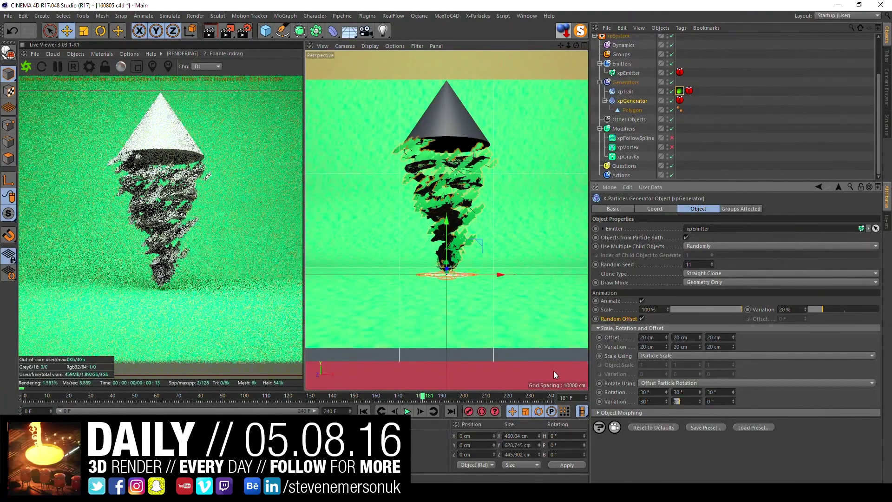
{"action": "key", "text": "Tab"}
{"action": "type", "text": "30"}
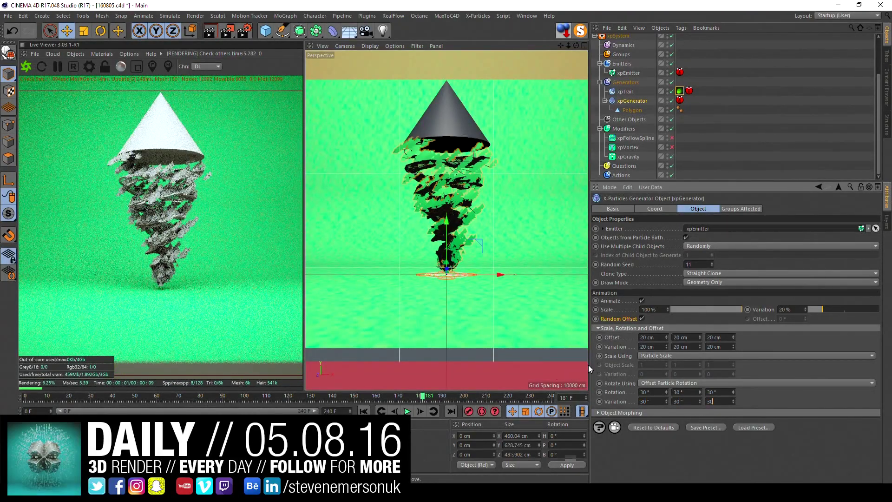
{"action": "key", "text": "Return"}
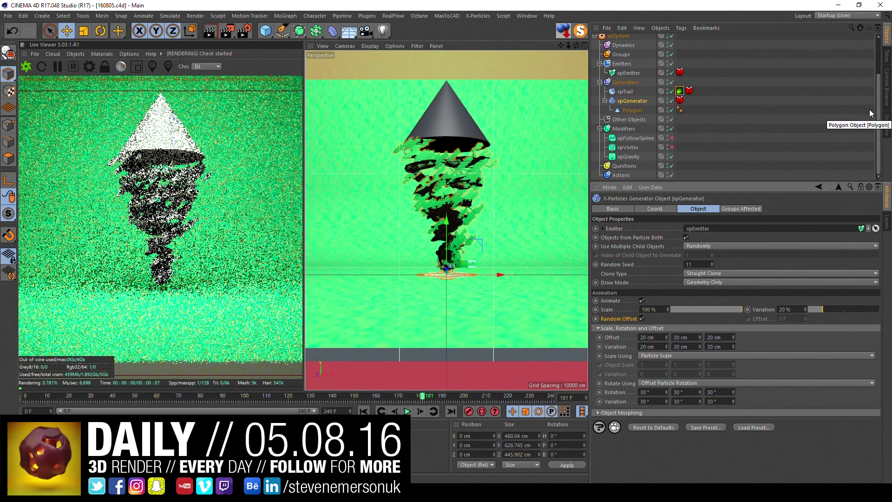
Pause the Live Viewer and build the xpCache particle cache over 240 frames.
{"action": "left_click", "coordinate": [57, 68]}
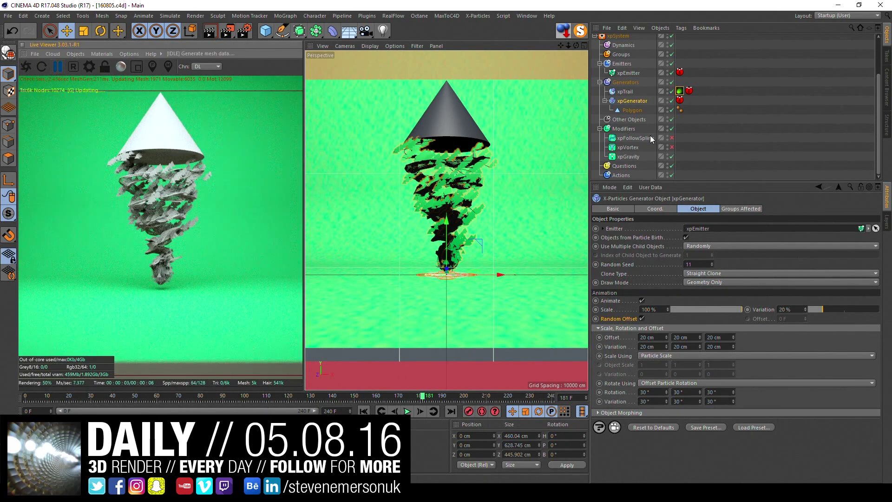
{"action": "left_click", "coordinate": [698, 91]}
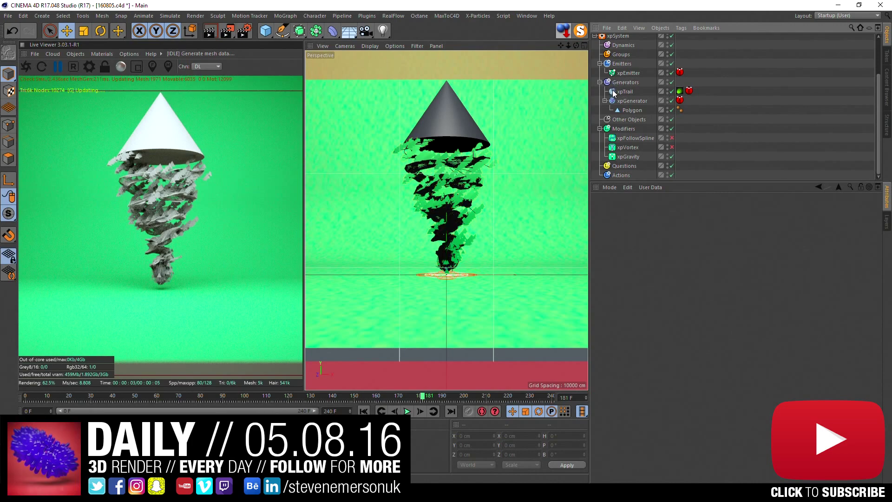
{"action": "left_click", "coordinate": [619, 40]}
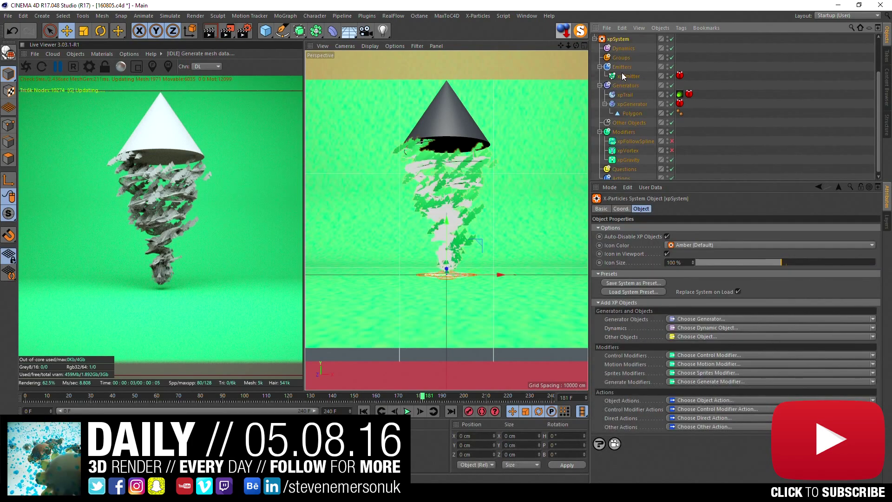
{"action": "scroll", "coordinate": [635, 79], "scroll_direction": "up", "scroll_amount": 5}
{"action": "left_click", "coordinate": [634, 78]}
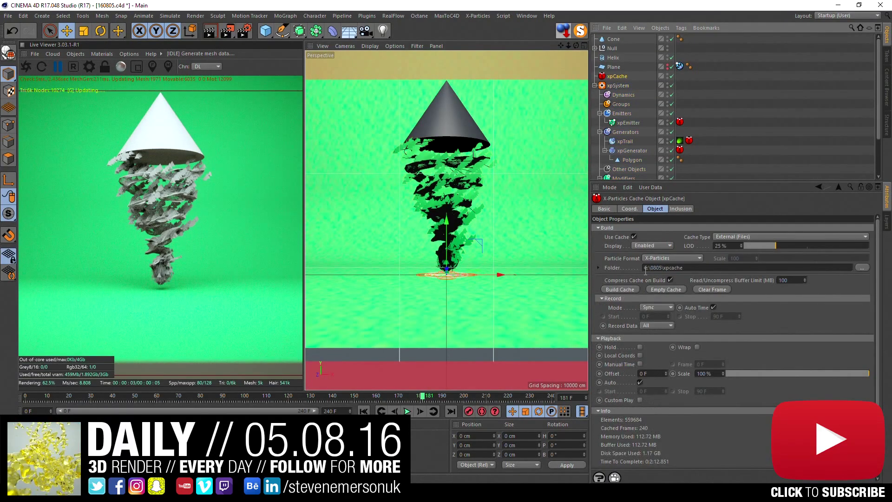
{"action": "left_click", "coordinate": [611, 288]}
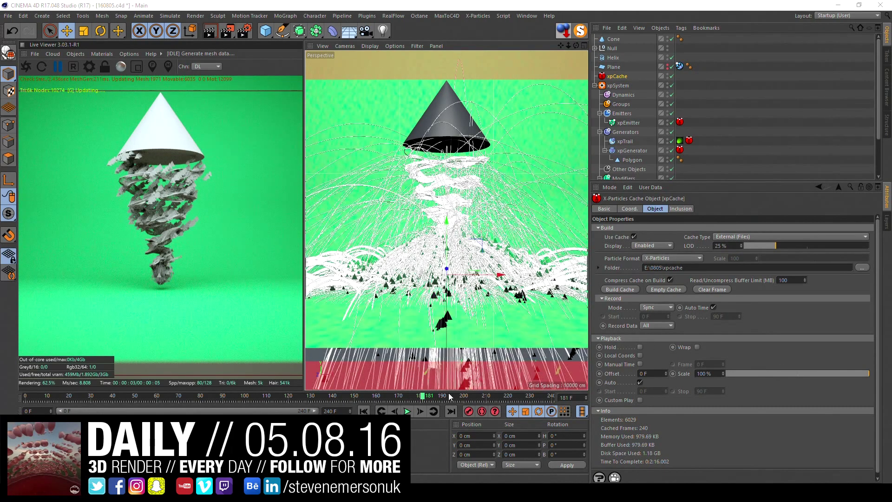
Scrub frames 168–182 to check the cache, then restart the Octane render.
{"action": "left_click", "coordinate": [395, 397]}
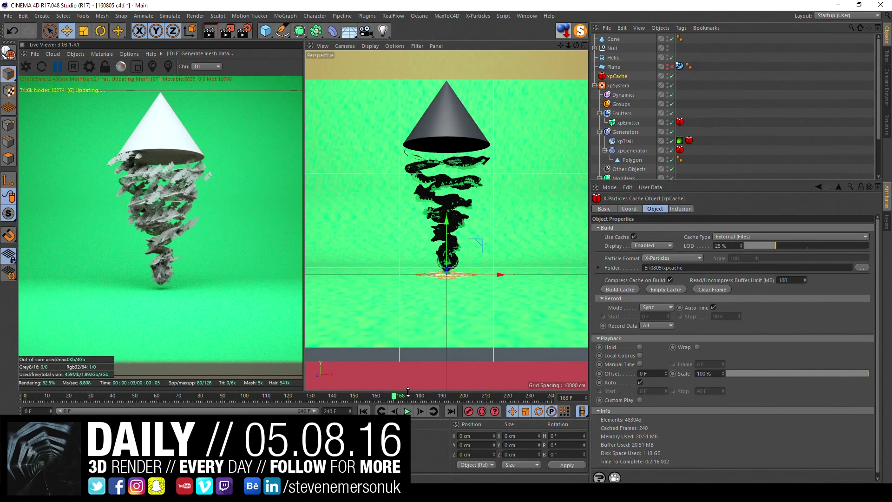
{"action": "left_click", "coordinate": [405, 397]}
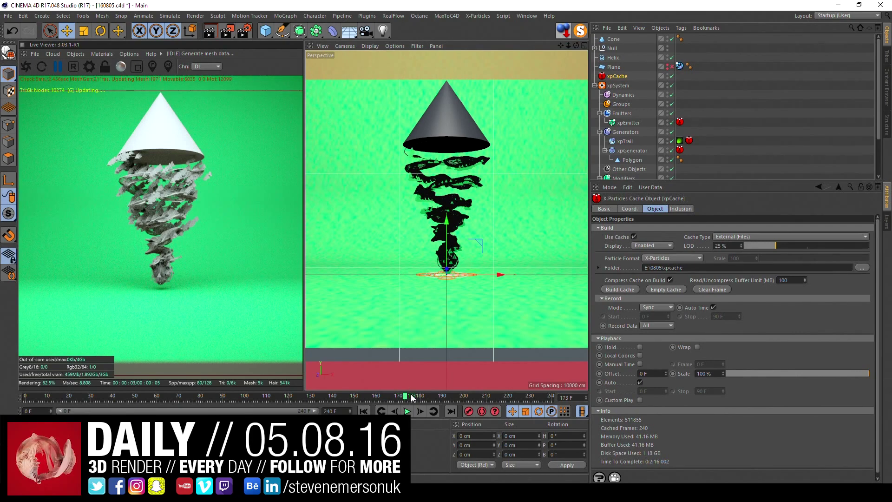
{"action": "left_click", "coordinate": [426, 397]}
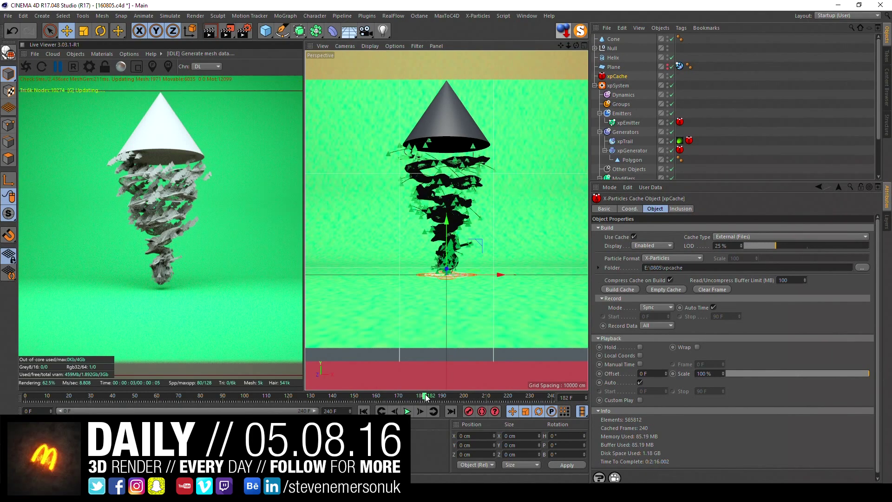
{"action": "left_click", "coordinate": [32, 69]}
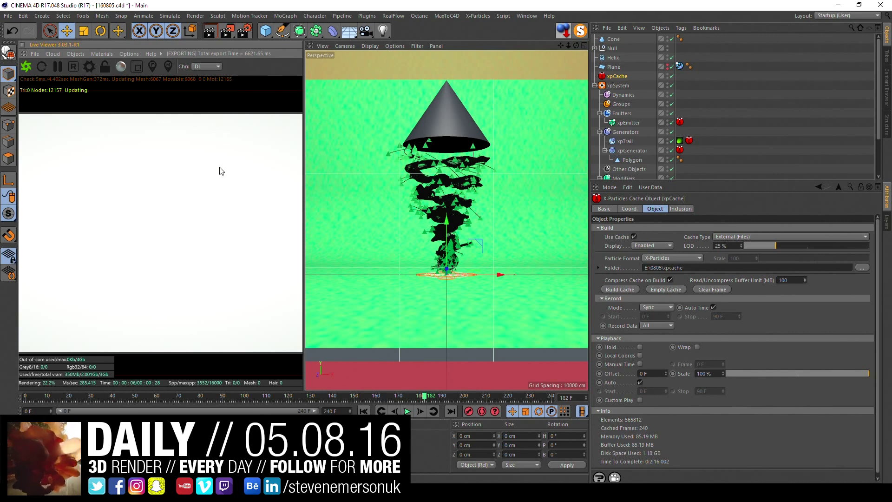
Raise the OctaneCamera to Y 277.667 cm and move it closer to Z -850.37 cm.
{"action": "left_click", "coordinate": [673, 86]}
{"action": "left_click", "coordinate": [595, 48]}
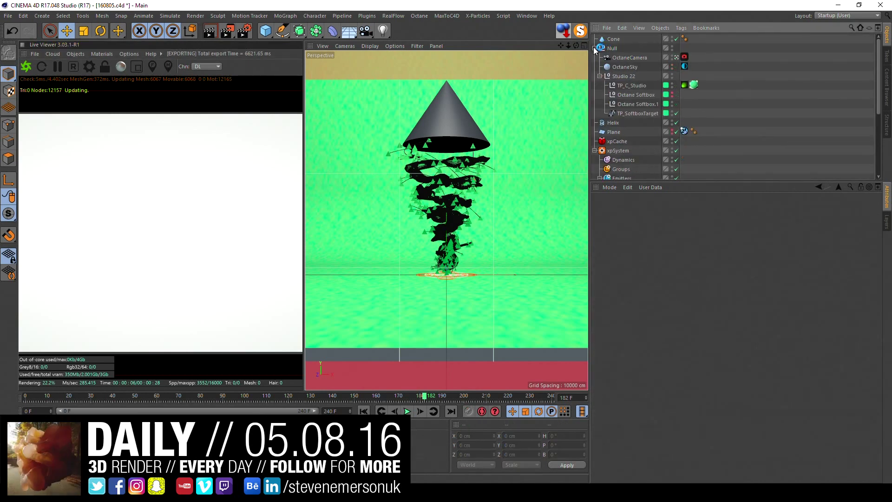
{"action": "left_click", "coordinate": [651, 57]}
{"action": "left_click", "coordinate": [655, 208]}
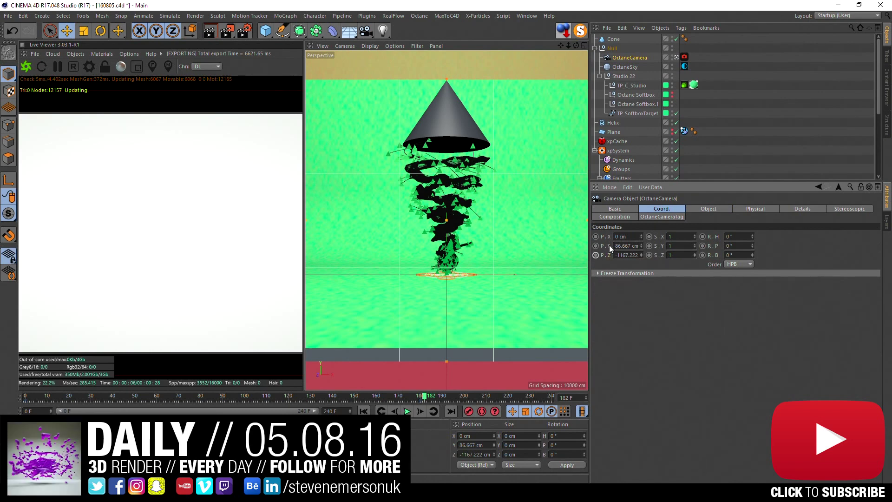
{"action": "left_click_drag", "start_coordinate": [641, 246], "coordinate": [642, 210]}
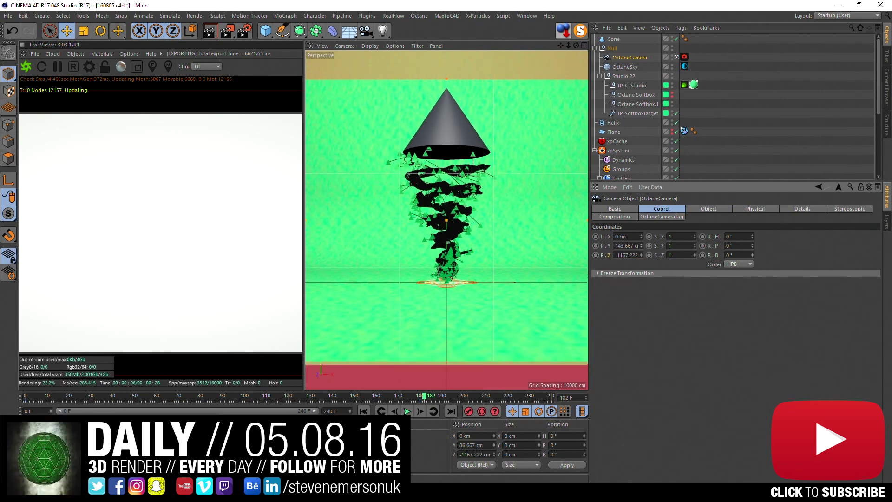
{"action": "left_click_drag", "start_coordinate": [642, 246], "coordinate": [642, 218]}
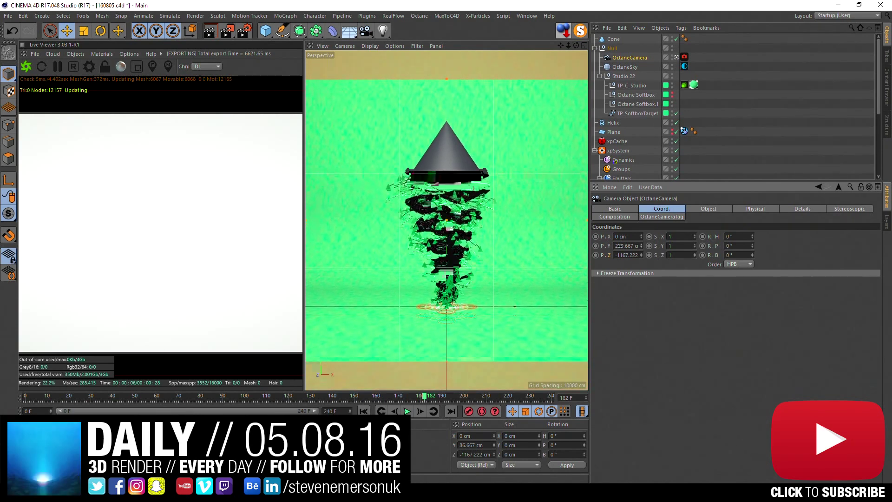
{"action": "left_click_drag", "start_coordinate": [642, 246], "coordinate": [642, 227]}
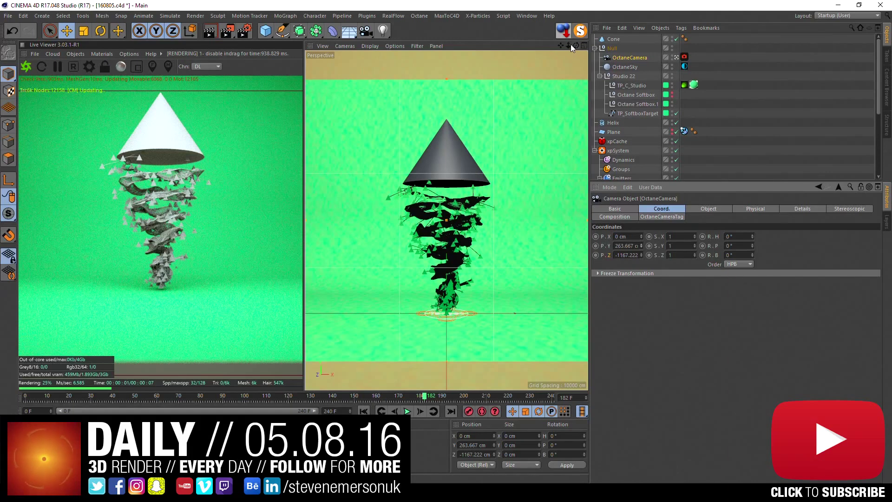
{"action": "left_click_drag", "start_coordinate": [568, 44], "coordinate": [581, 45]}
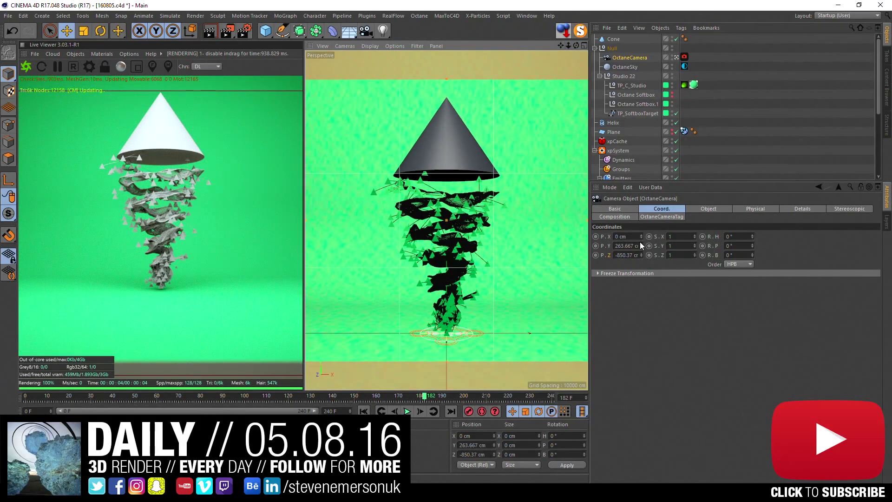
{"action": "left_click_drag", "start_coordinate": [642, 245], "coordinate": [641, 234]}
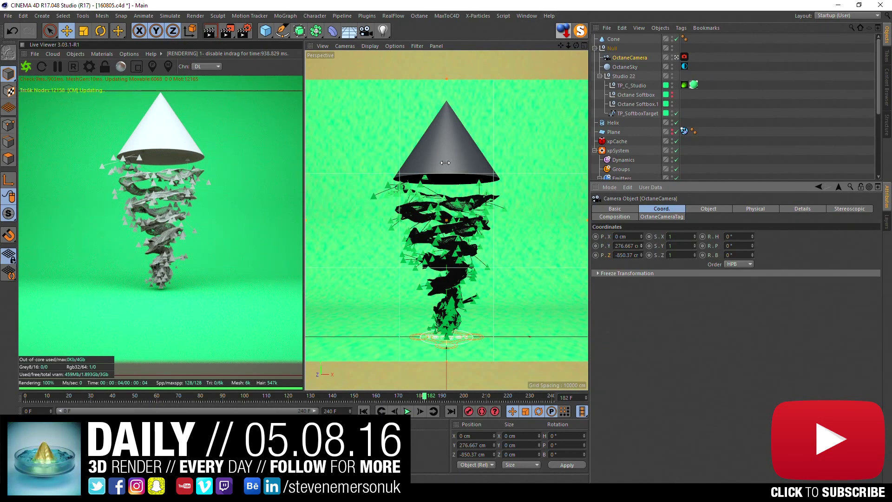
{"action": "left_click", "coordinate": [641, 246]}
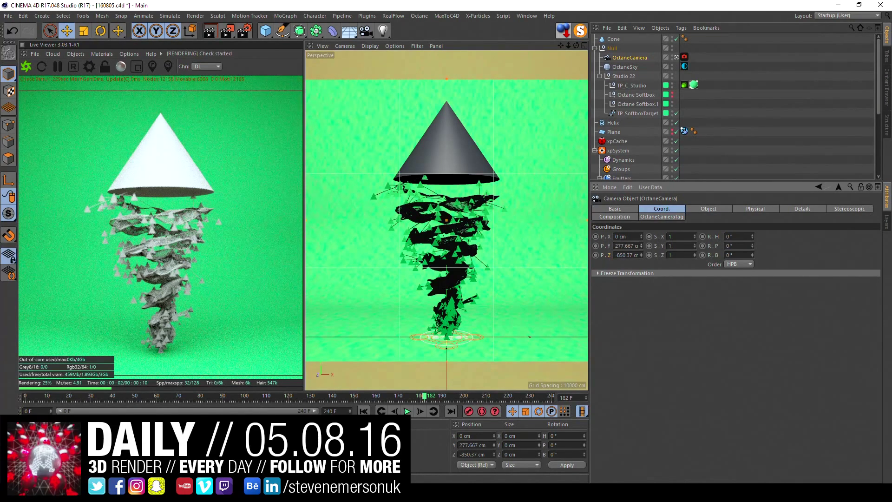
Change the backdrop Octane material's diffuse colour from green to pale blue-grey.
{"action": "double_click", "coordinate": [18, 436]}
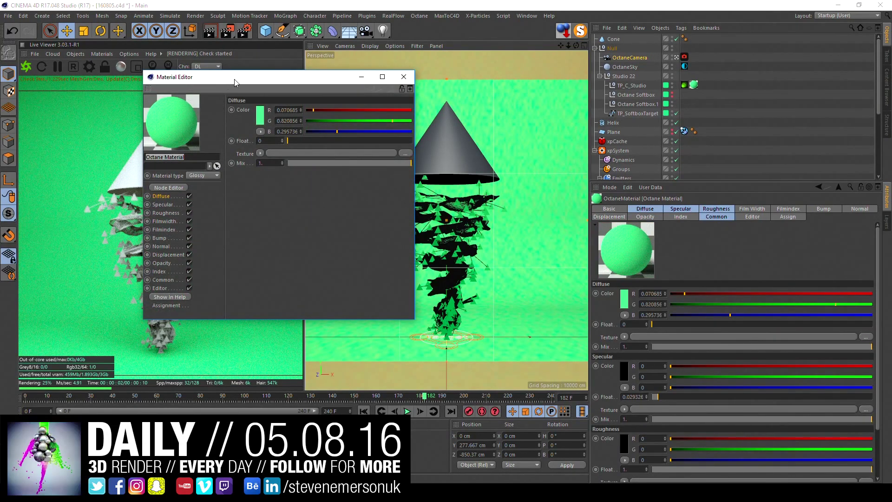
{"action": "left_click_drag", "start_coordinate": [234, 79], "coordinate": [407, 93]}
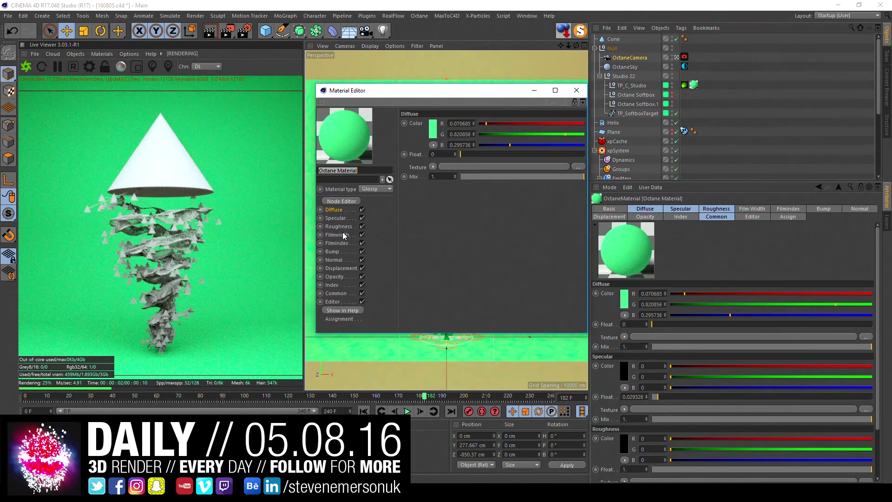
{"action": "left_click", "coordinate": [432, 135]}
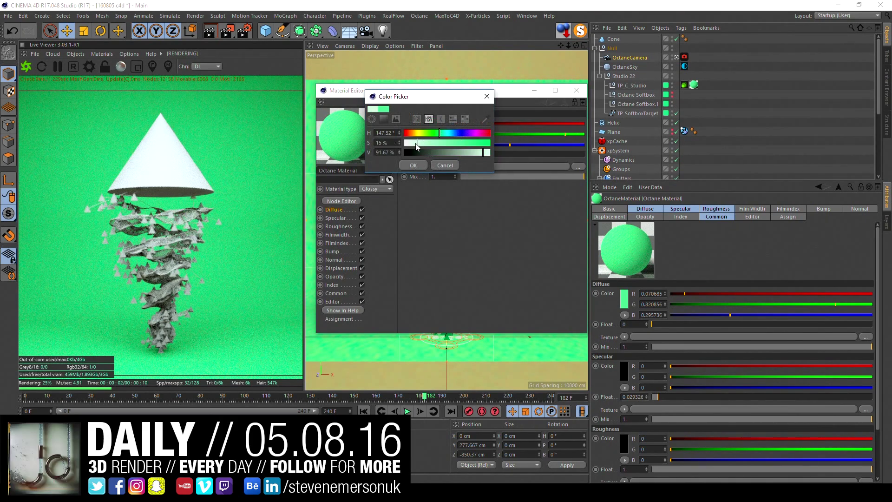
{"action": "left_click_drag", "start_coordinate": [417, 144], "coordinate": [411, 154]}
{"action": "left_click", "coordinate": [414, 165]}
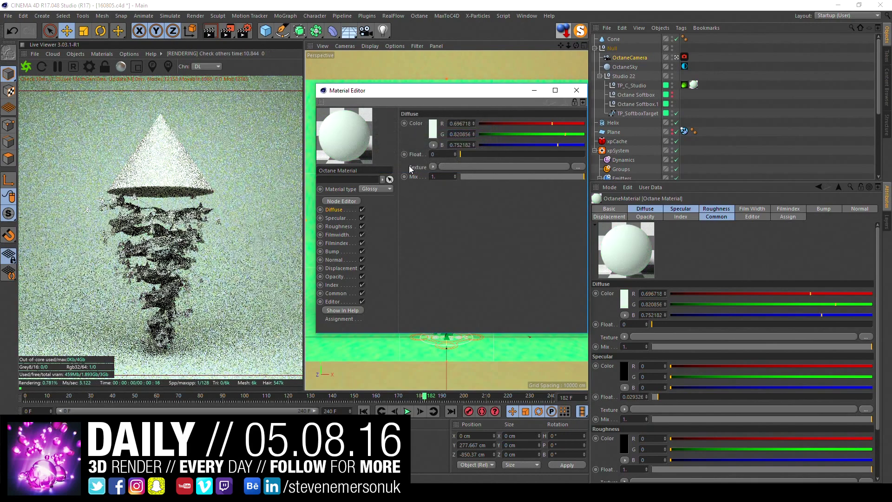
{"action": "left_click", "coordinate": [438, 125]}
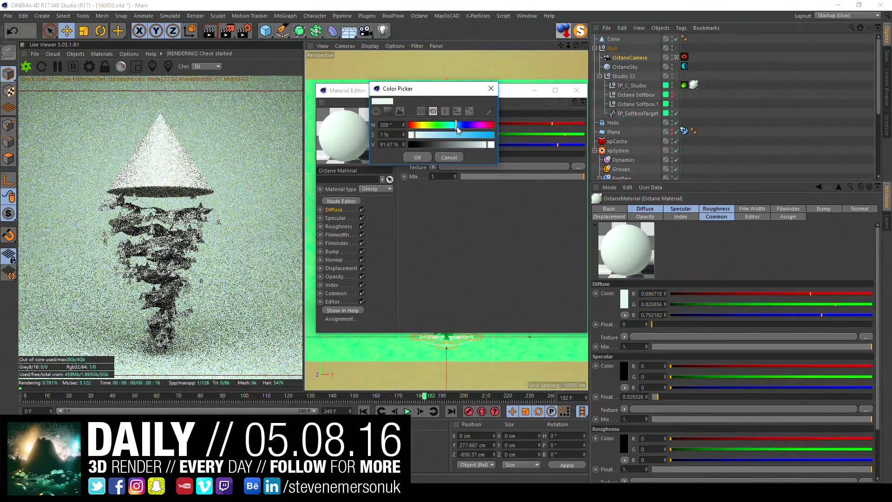
{"action": "left_click", "coordinate": [418, 157]}
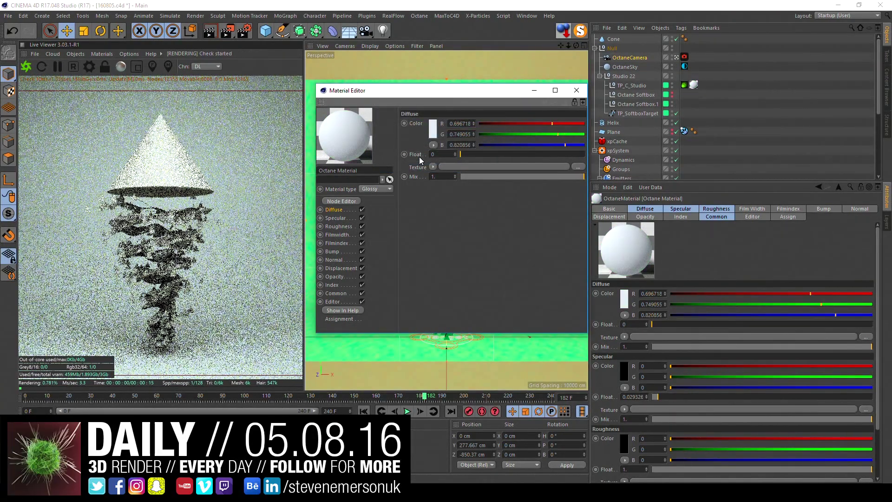
{"action": "left_click", "coordinate": [576, 91]}
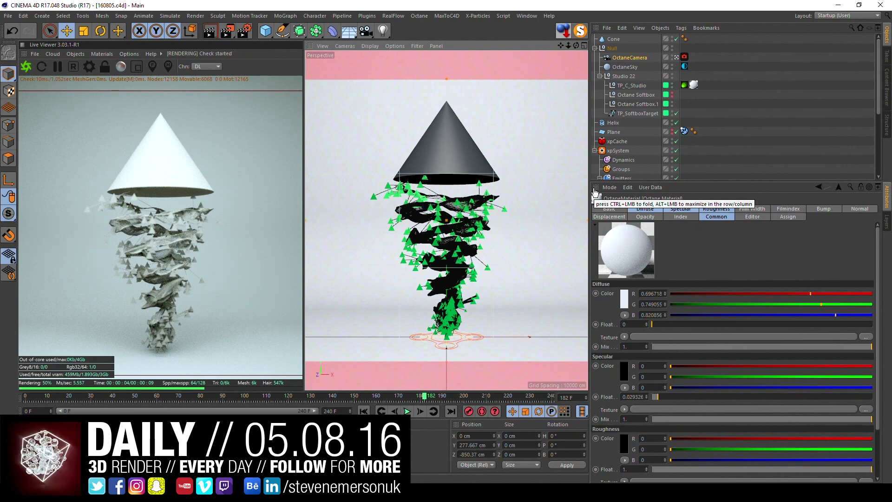
Create a new Octane material, Octane Material.1, in the Material Manager.
{"action": "left_click", "coordinate": [716, 136]}
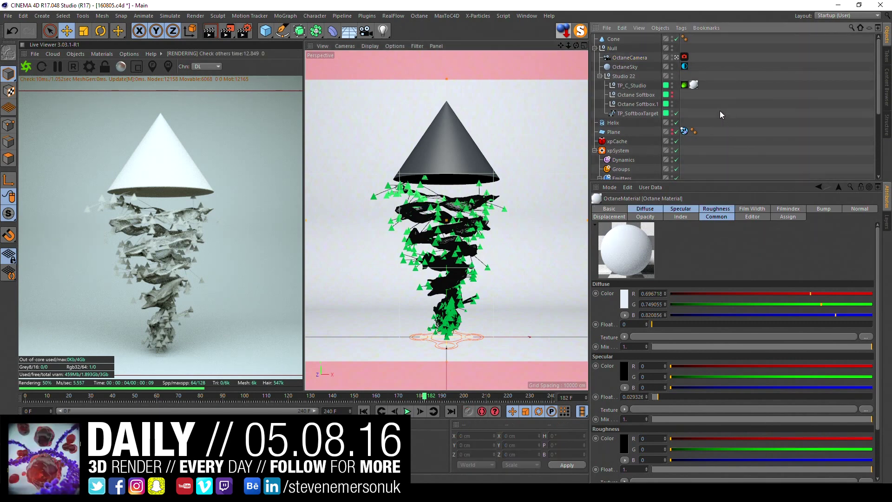
{"action": "scroll", "coordinate": [606, 177], "scroll_direction": "down", "scroll_amount": 5}
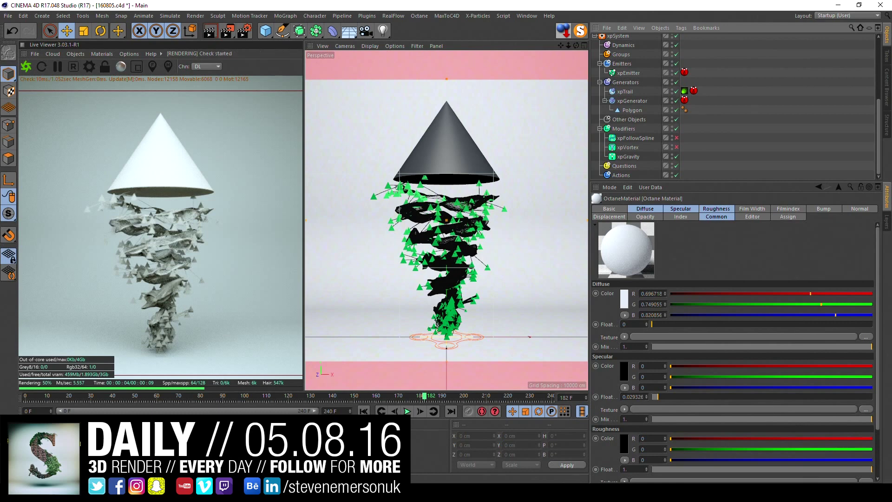
{"action": "right_click", "coordinate": [29, 441]}
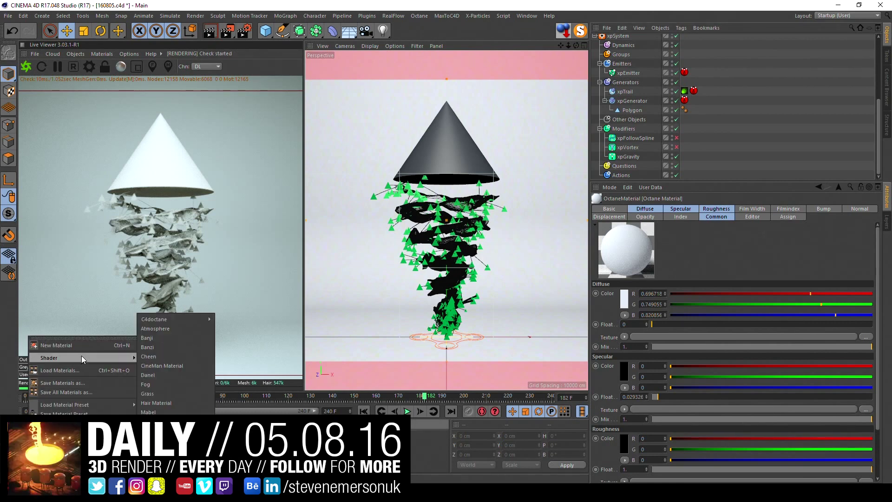
{"action": "mouse_move", "coordinate": [154, 319]}
{"action": "left_click", "coordinate": [256, 324]}
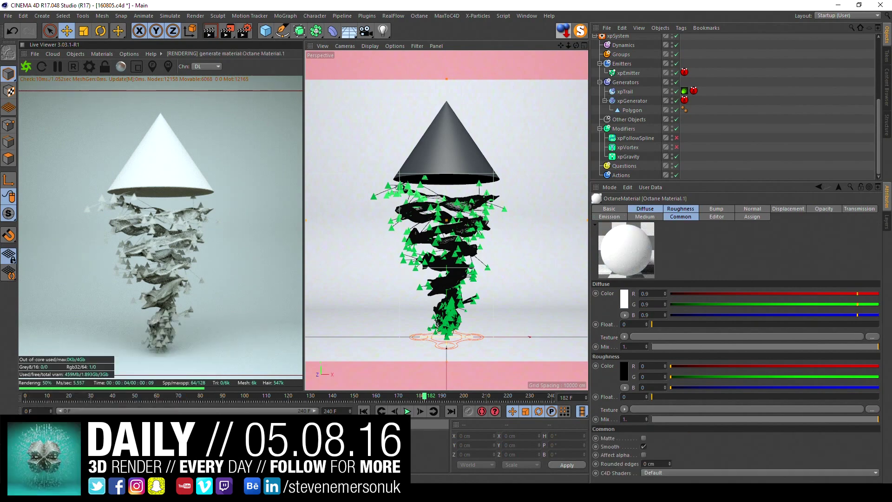
{"action": "double_click", "coordinate": [155, 292]}
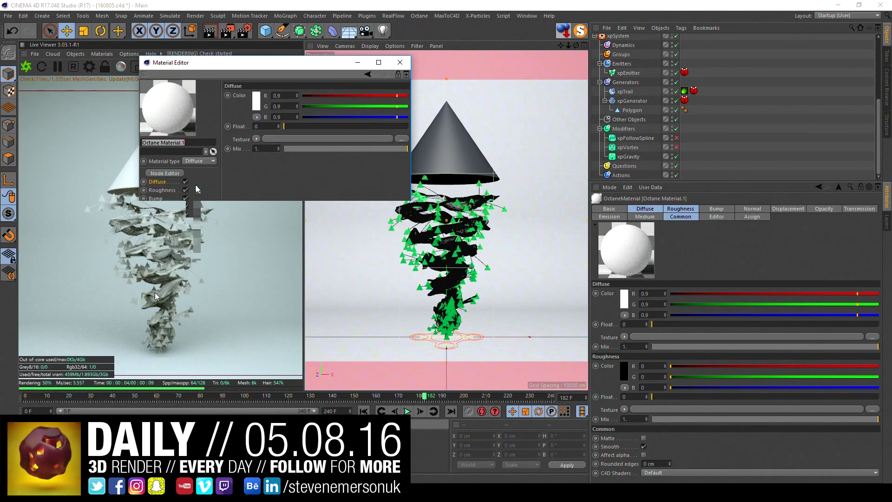
Give Octane Material.1 a Blackbody Emission texture and apply it to the Polygon object.
{"action": "left_click", "coordinate": [160, 240]}
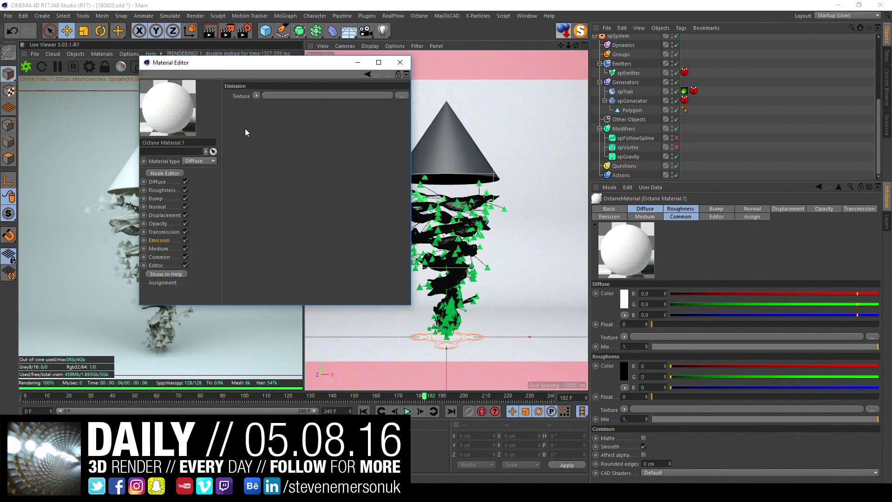
{"action": "left_click", "coordinate": [257, 97]}
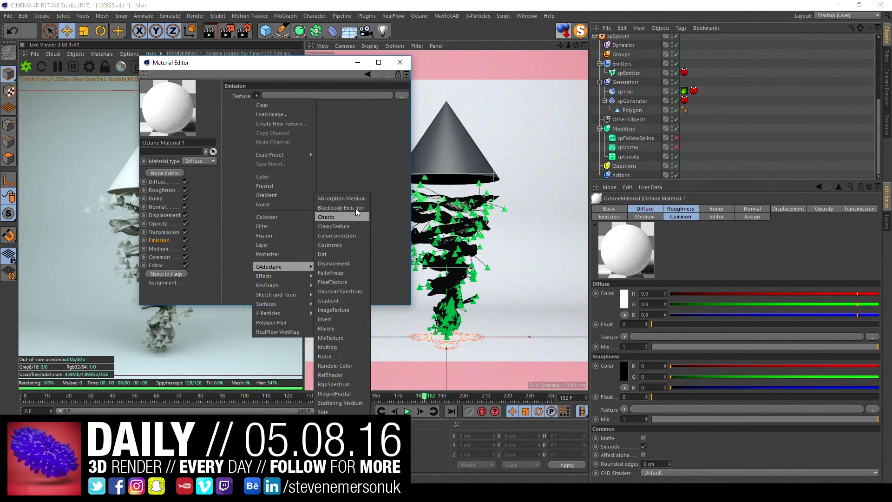
{"action": "left_click", "coordinate": [355, 208]}
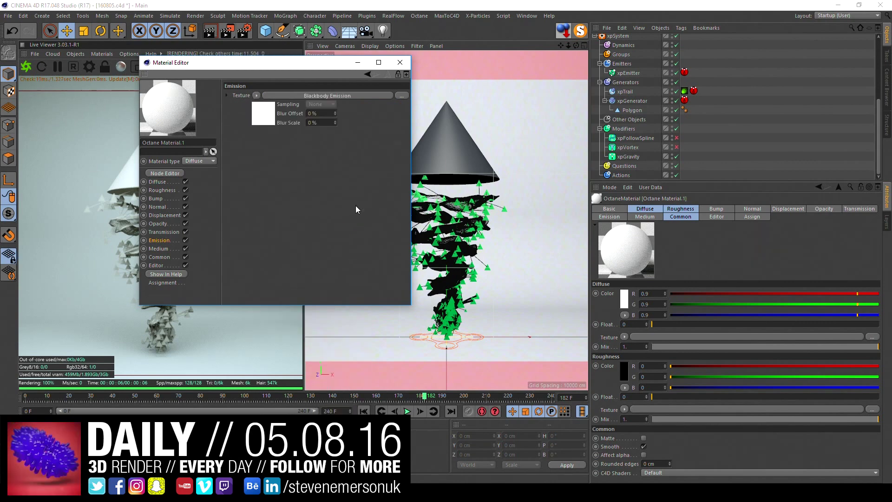
{"action": "left_click", "coordinate": [262, 124]}
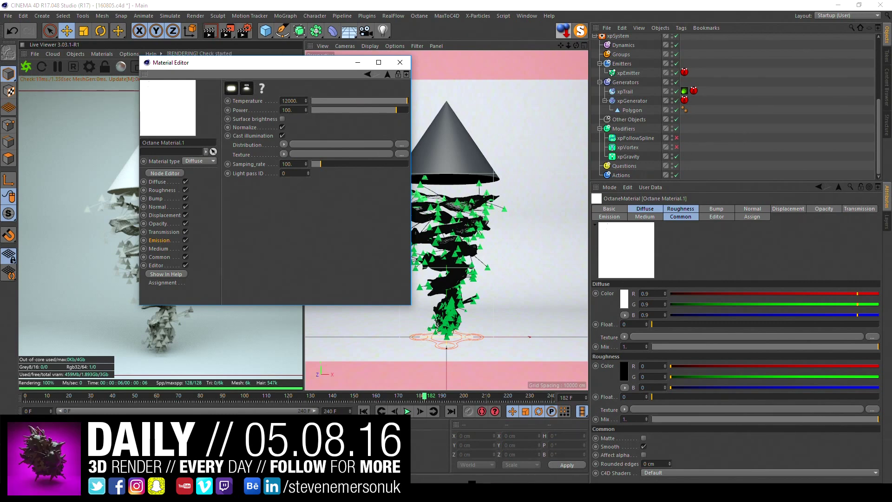
{"action": "left_click", "coordinate": [159, 359]}
{"action": "left_click_drag", "start_coordinate": [645, 114], "coordinate": [635, 111]}
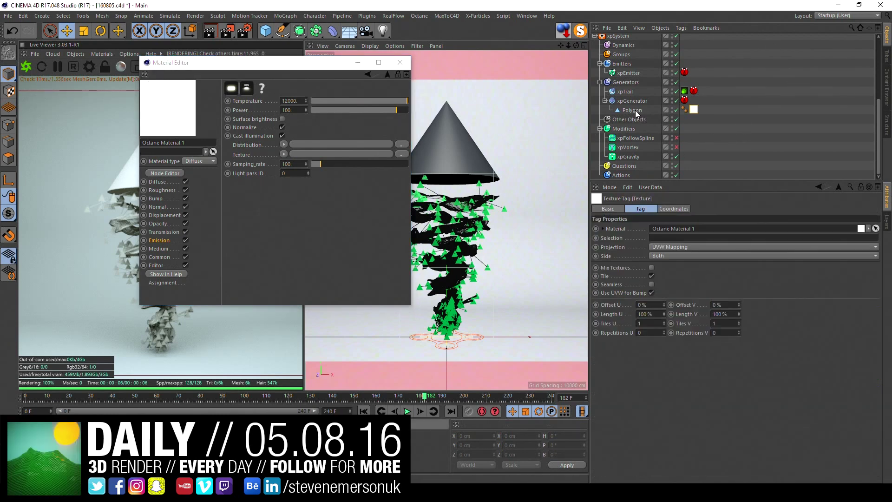
{"action": "left_click", "coordinate": [400, 62]}
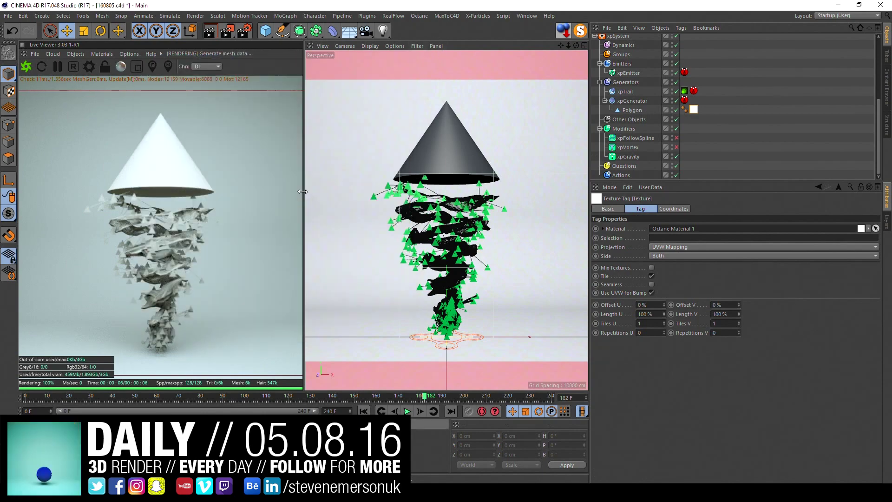
Darken the glossy backdrop material's diffuse colour to near-black.
{"action": "left_click", "coordinate": [26, 67]}
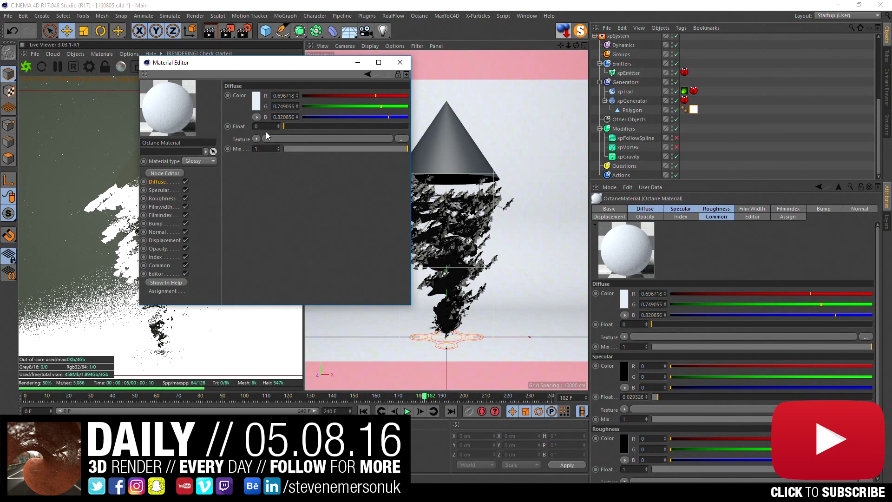
{"action": "left_click", "coordinate": [259, 138]}
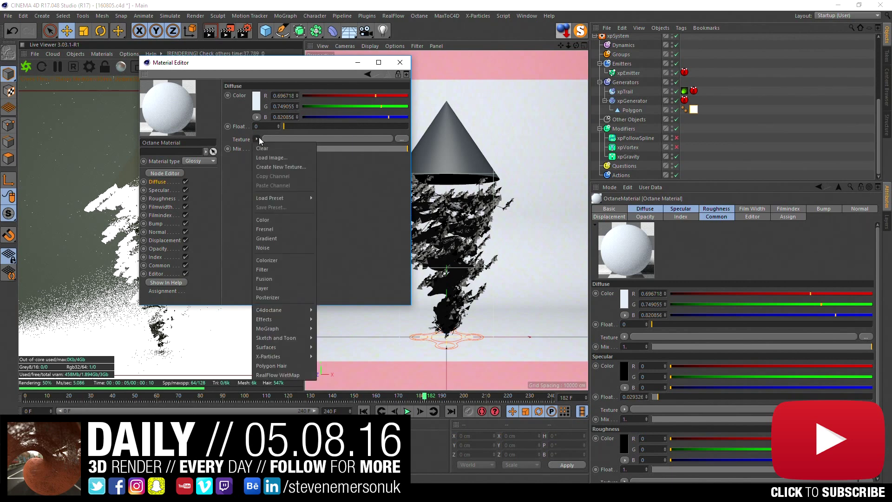
{"action": "left_click", "coordinate": [256, 102]}
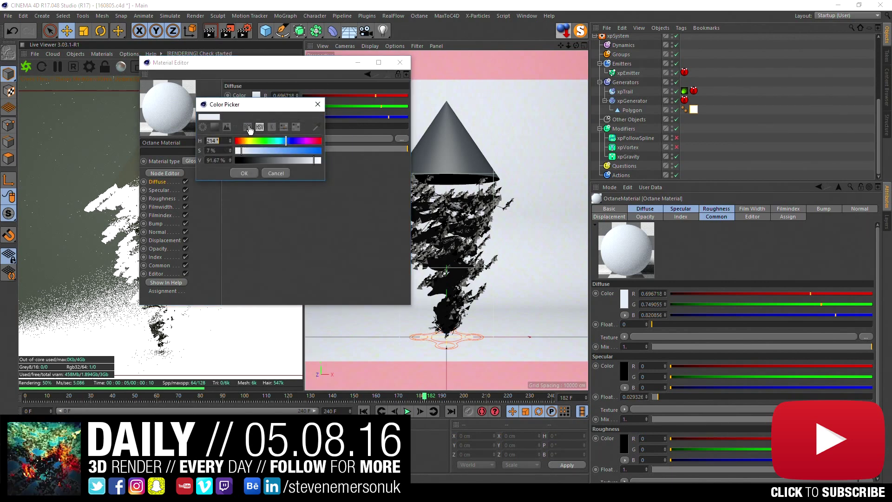
{"action": "left_click", "coordinate": [244, 160]}
{"action": "left_click", "coordinate": [245, 173]}
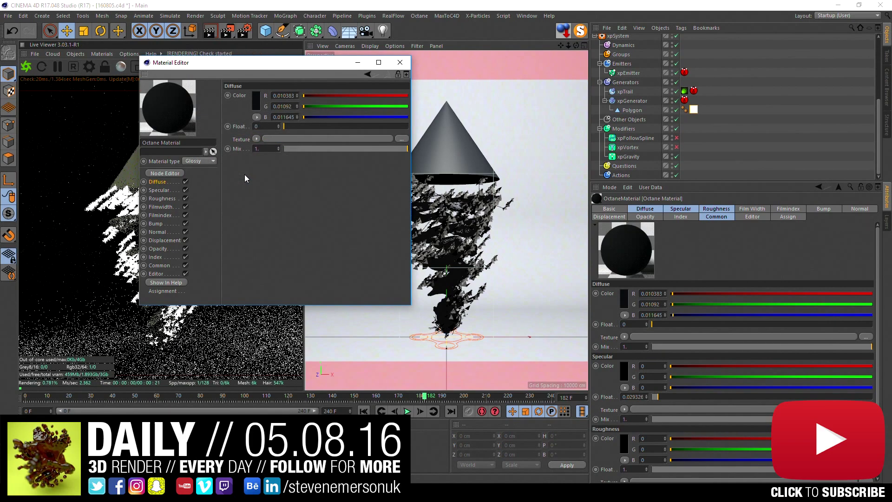
{"action": "left_click", "coordinate": [400, 62]}
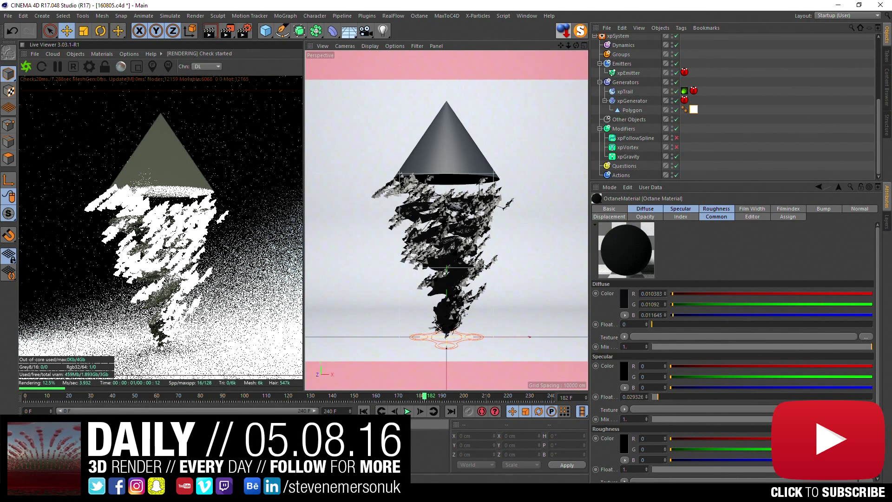
Set Octane Material.1's blackbody emission power to about 66.44 and save the scene.
{"action": "double_click", "coordinate": [44, 441]}
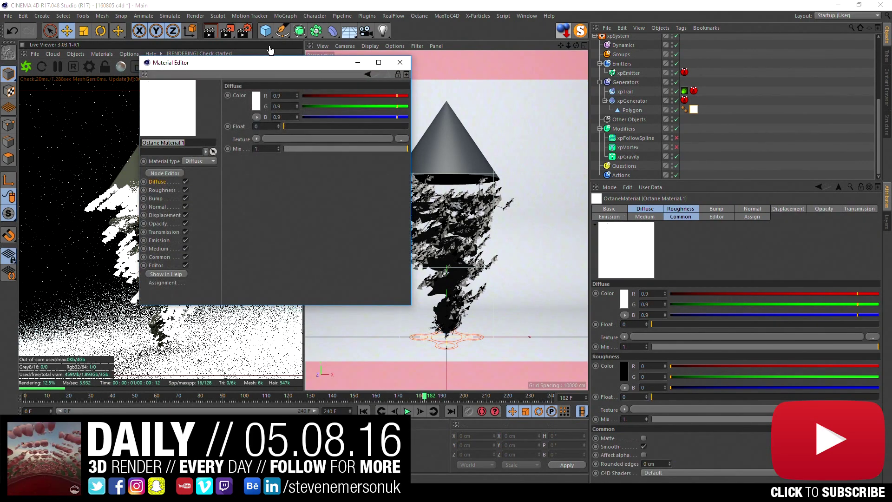
{"action": "left_click_drag", "start_coordinate": [261, 63], "coordinate": [415, 98]}
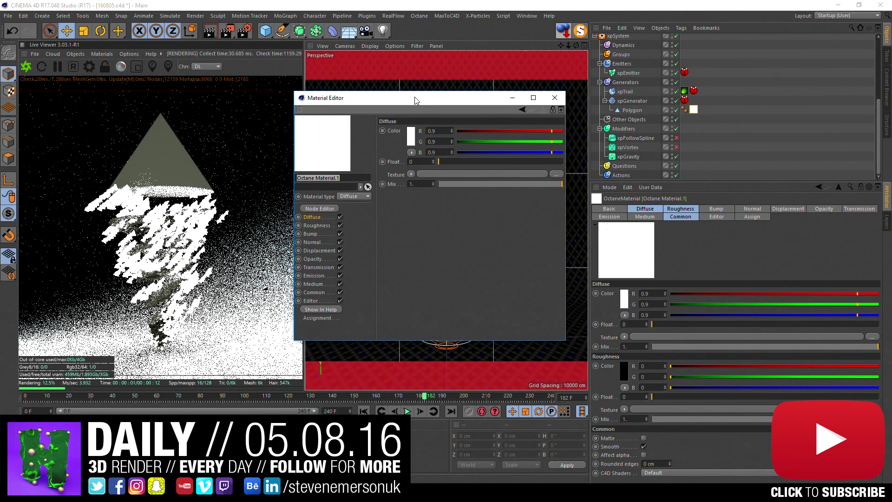
{"action": "left_click", "coordinate": [317, 275]}
{"action": "left_click", "coordinate": [439, 131]}
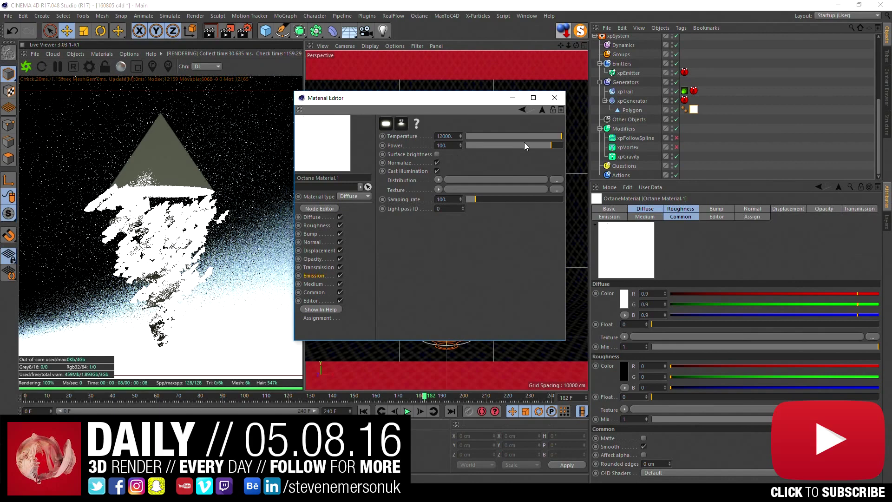
{"action": "left_click_drag", "start_coordinate": [540, 145], "coordinate": [537, 150]}
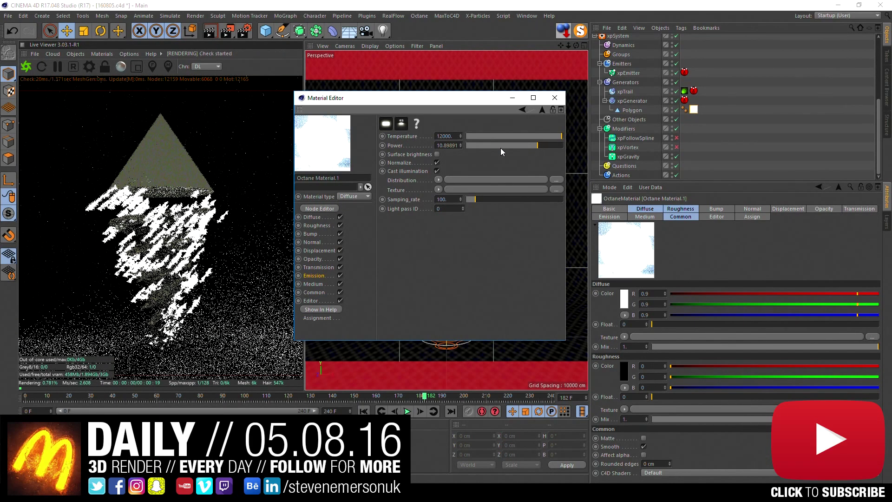
{"action": "left_click", "coordinate": [550, 146]}
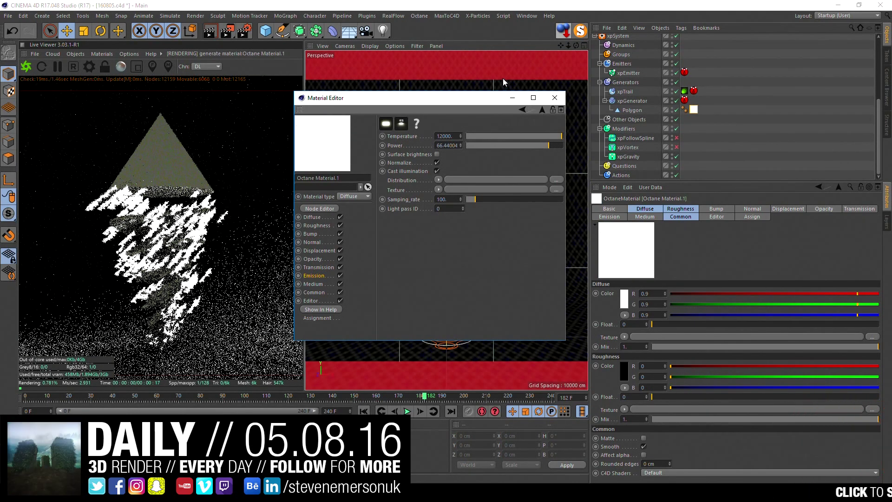
{"action": "left_click", "coordinate": [554, 98]}
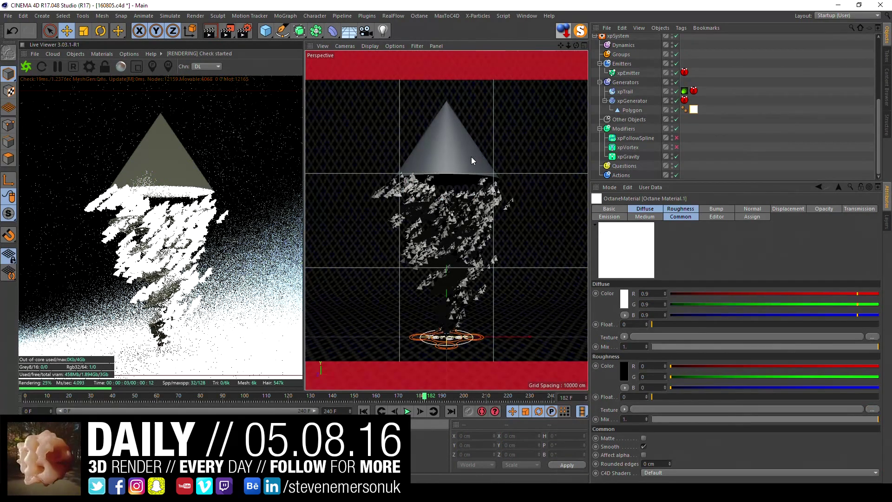
{"action": "key", "text": "ctrl+s"}
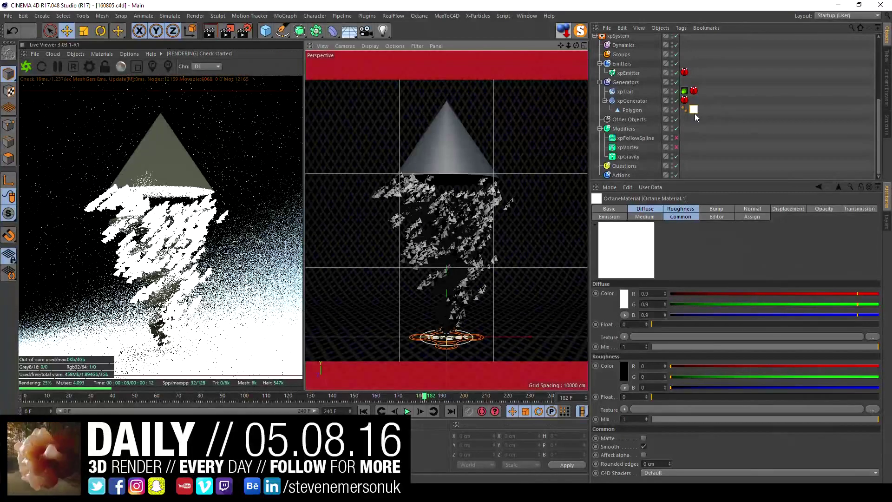
{"action": "left_click", "coordinate": [703, 89]}
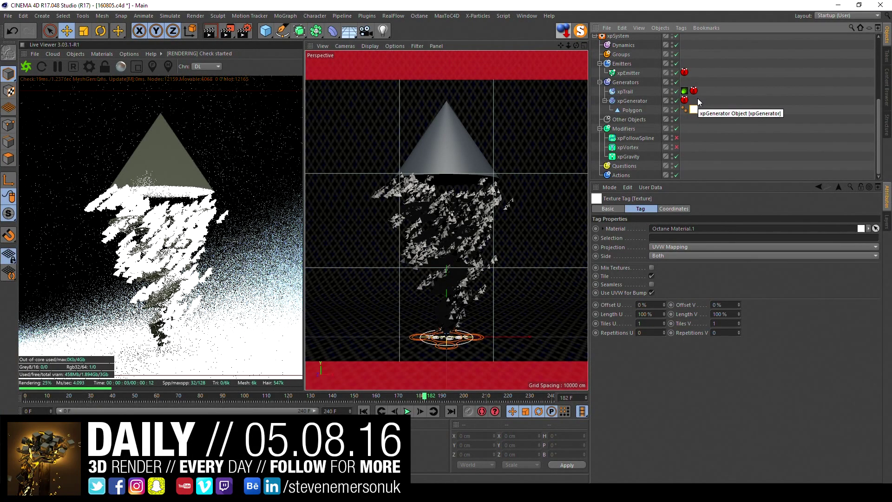
Copy the Polygon's Octane Material.1 tag onto xpTrail and restart the Live Viewer render.
{"action": "left_click_drag", "start_coordinate": [693, 110], "coordinate": [708, 91]}
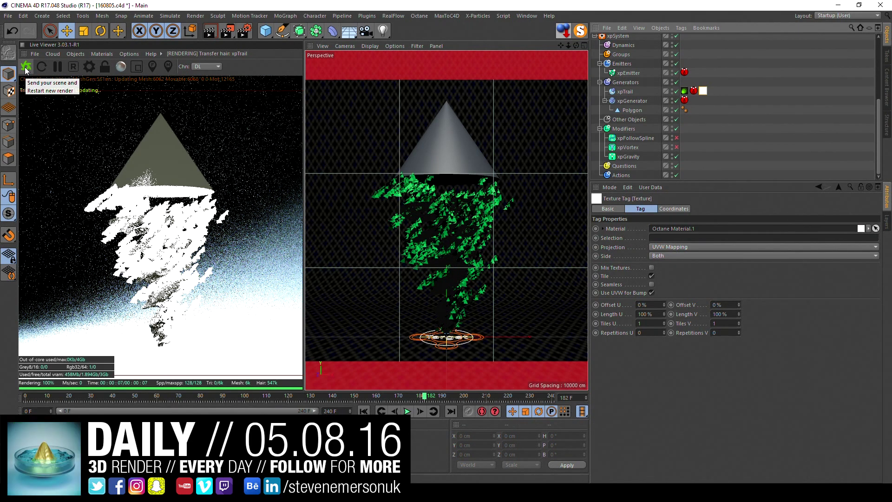
{"action": "left_click", "coordinate": [26, 68]}
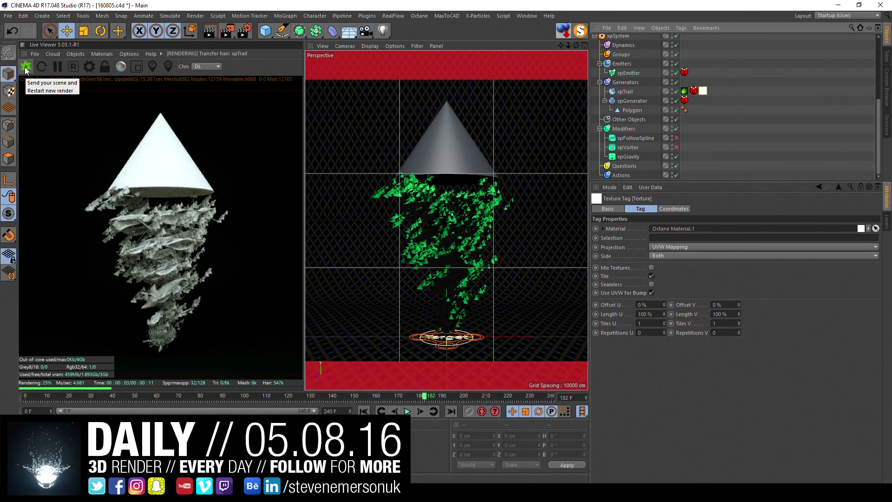
Turn on surface brightness in Octane Material.1's blackbody emission, with power around 164.
{"action": "double_click", "coordinate": [703, 91]}
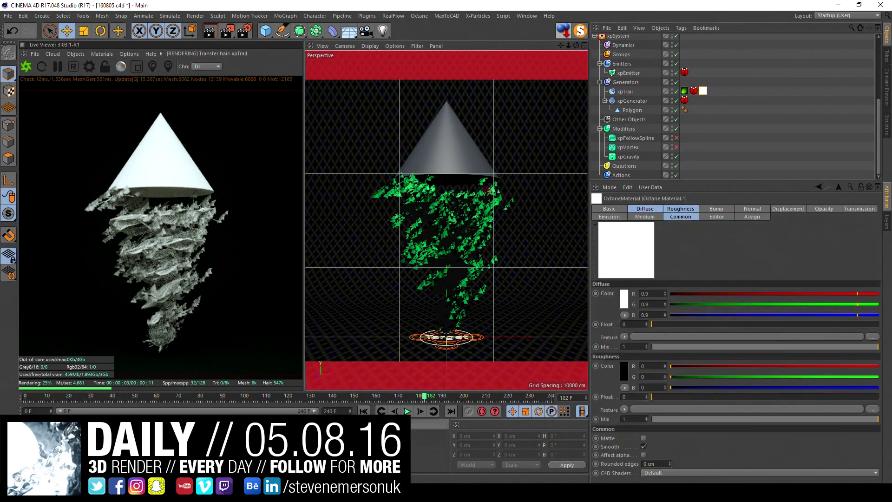
{"action": "left_click", "coordinate": [327, 96]}
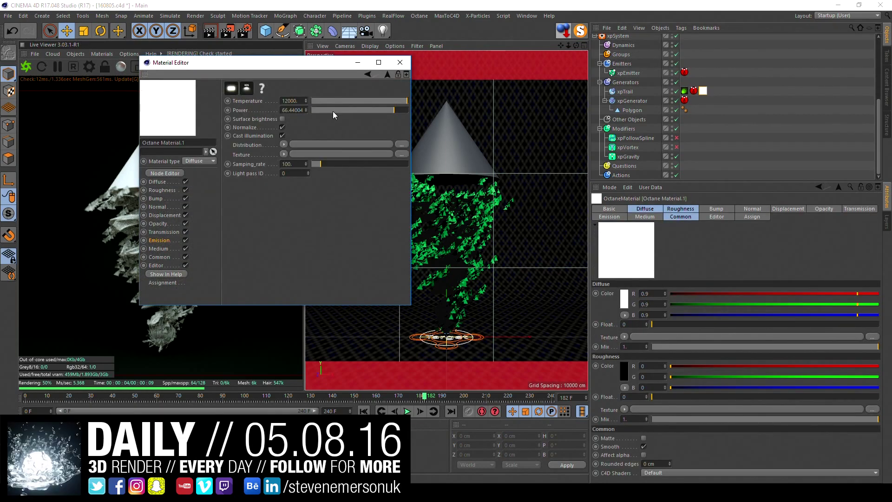
{"action": "left_click_drag", "start_coordinate": [399, 110], "coordinate": [404, 110]}
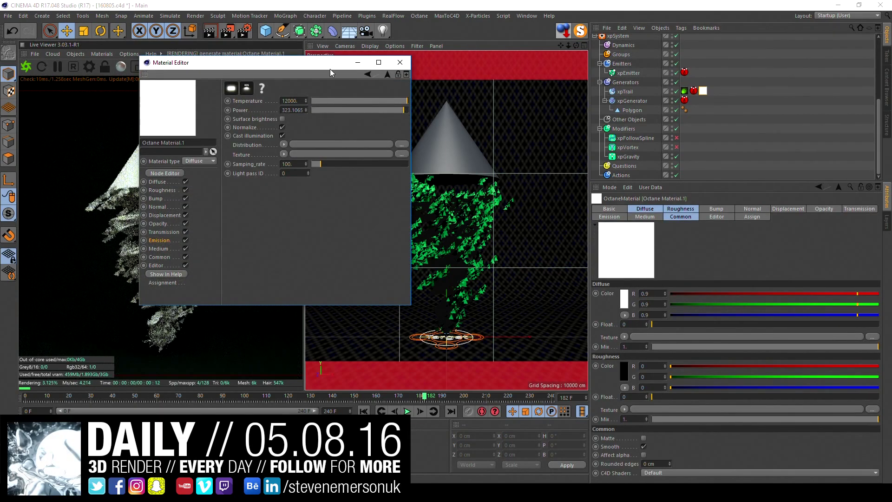
{"action": "left_click_drag", "start_coordinate": [324, 66], "coordinate": [509, 88]}
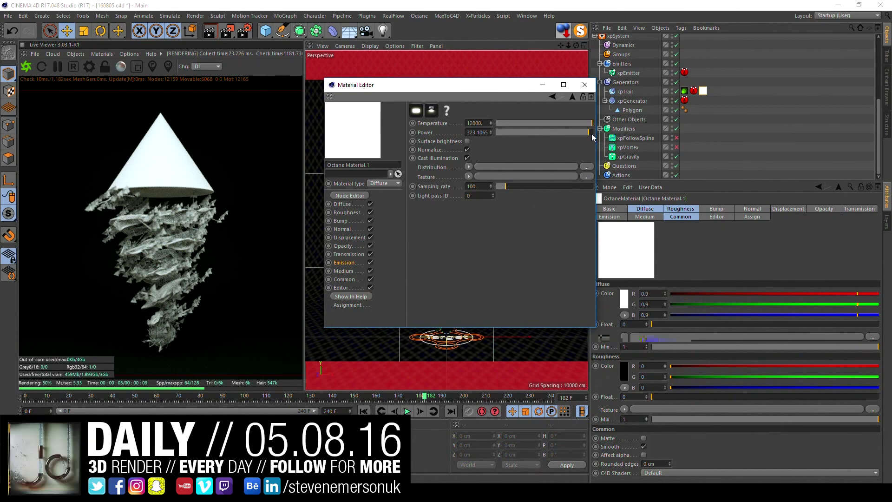
{"action": "left_click_drag", "start_coordinate": [589, 132], "coordinate": [594, 133]}
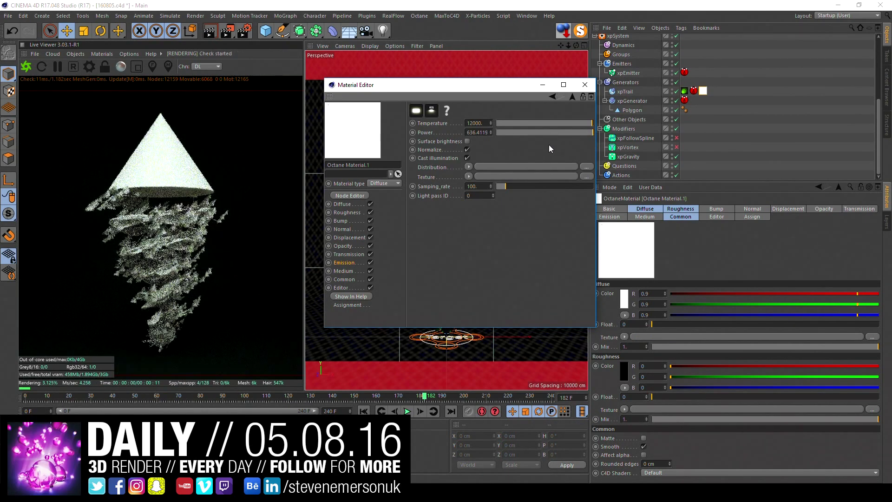
{"action": "left_click", "coordinate": [467, 141]}
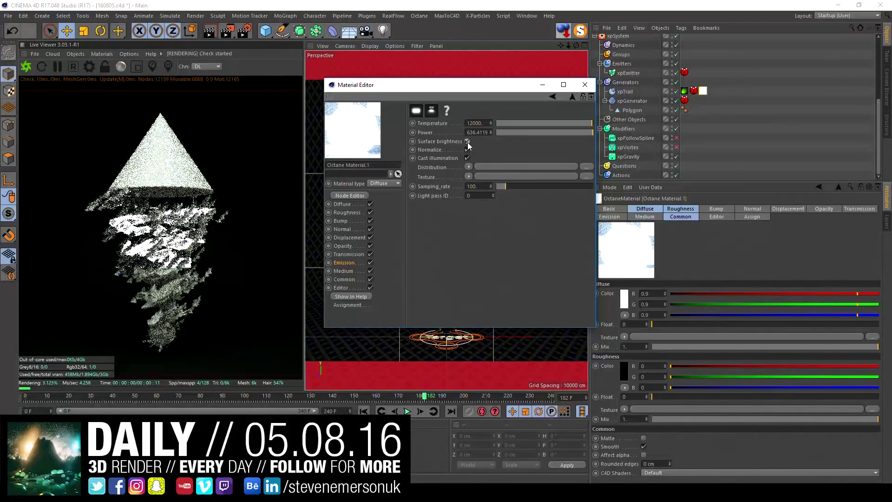
{"action": "left_click_drag", "start_coordinate": [593, 133], "coordinate": [584, 133]}
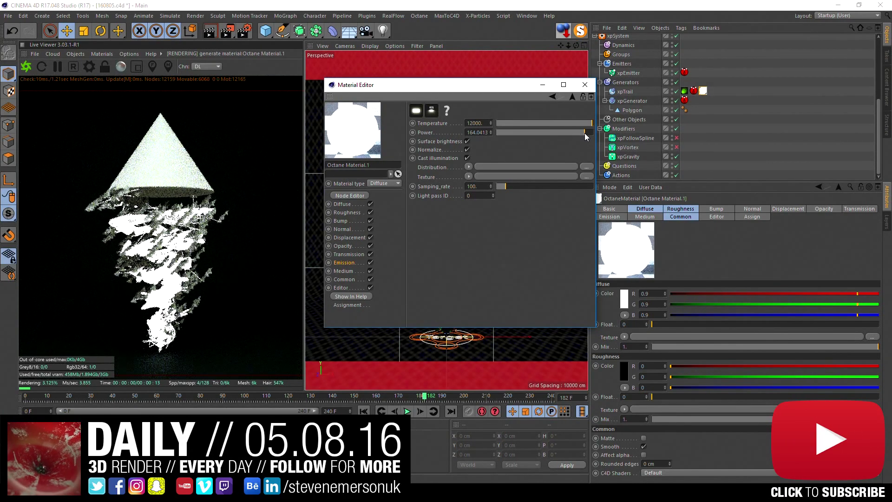
Close the material editor, save the scene and collapse the xpSystem hierarchy.
{"action": "left_click", "coordinate": [585, 84]}
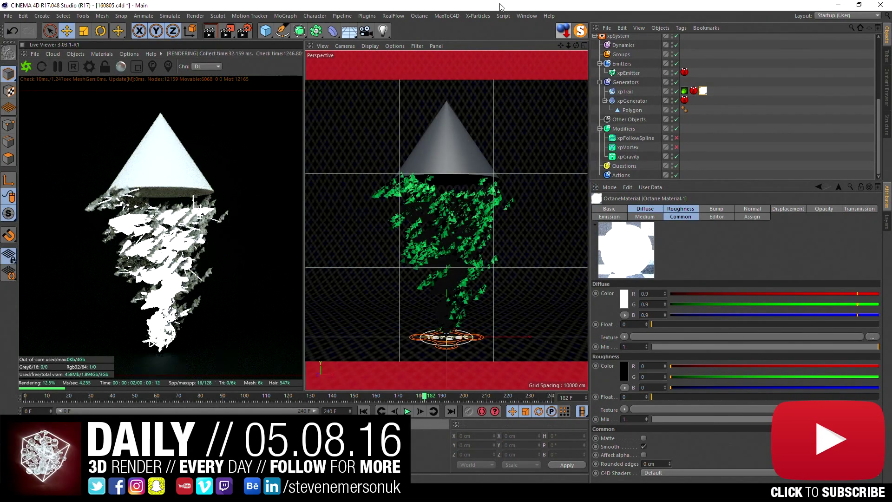
{"action": "key", "text": "ctrl+s"}
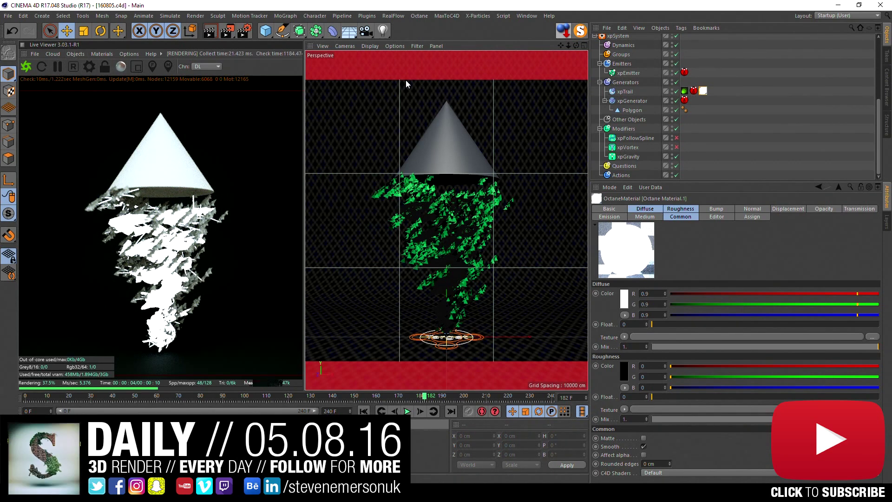
{"action": "left_click", "coordinate": [595, 36]}
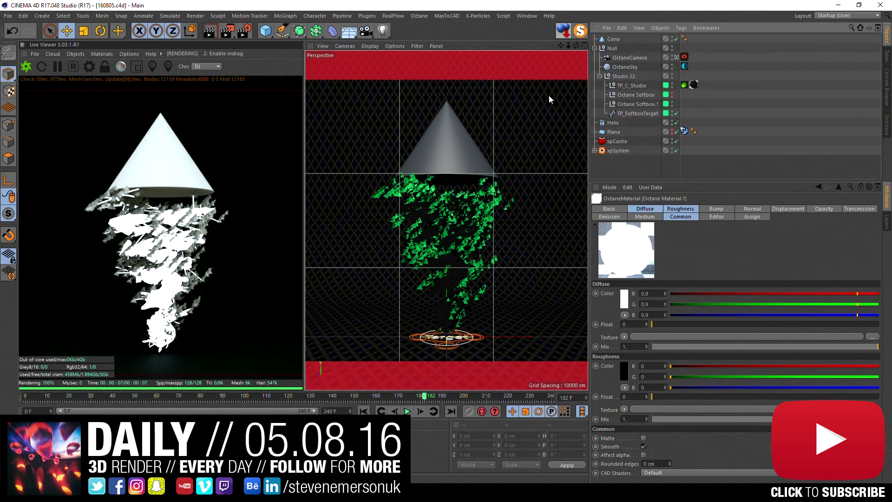
Browse the Content Browser to Octane Studio Kit's Translucent materials.
{"action": "left_click", "coordinate": [529, 17]}
{"action": "left_click", "coordinate": [540, 62]}
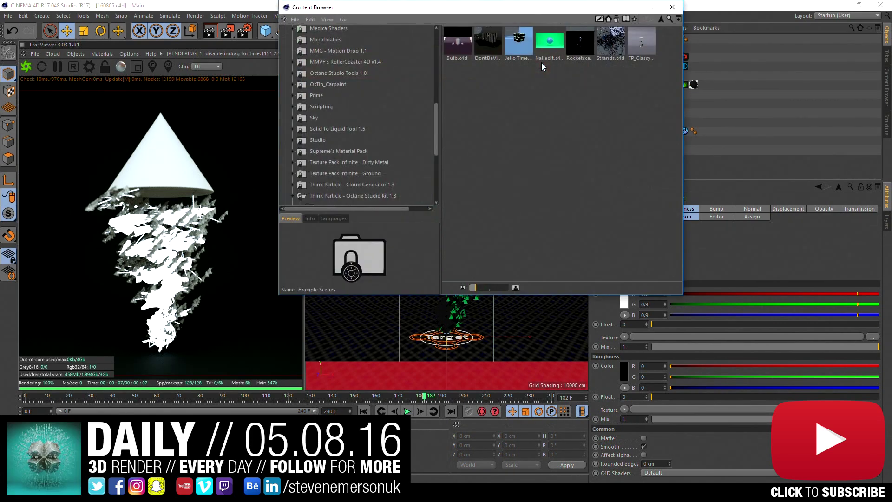
{"action": "scroll", "coordinate": [368, 168], "scroll_direction": "down", "scroll_amount": 5}
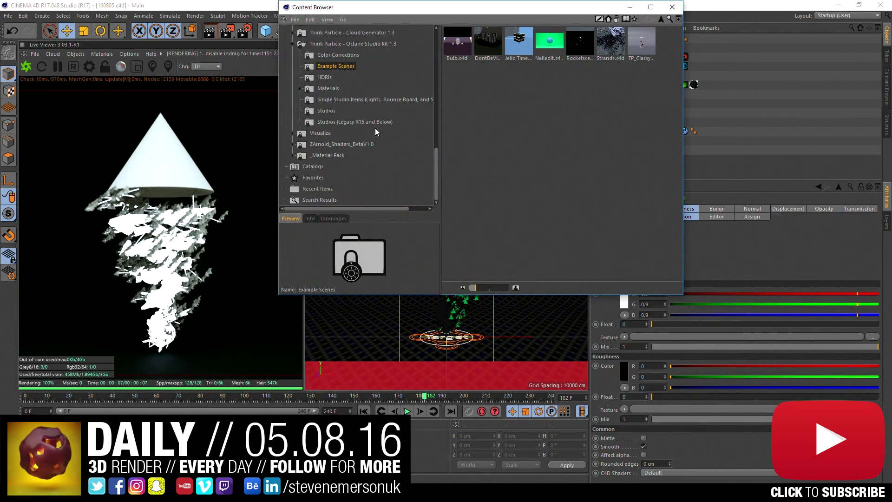
{"action": "scroll", "coordinate": [375, 131], "scroll_direction": "up", "scroll_amount": 5}
{"action": "left_click", "coordinate": [333, 144]}
{"action": "left_click", "coordinate": [302, 145]}
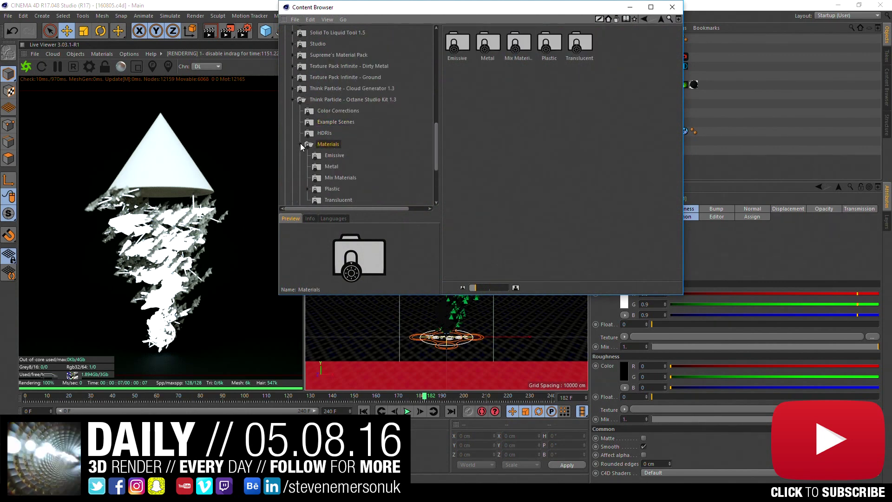
{"action": "scroll", "coordinate": [344, 161], "scroll_direction": "down", "scroll_amount": 5}
{"action": "left_click", "coordinate": [330, 99]}
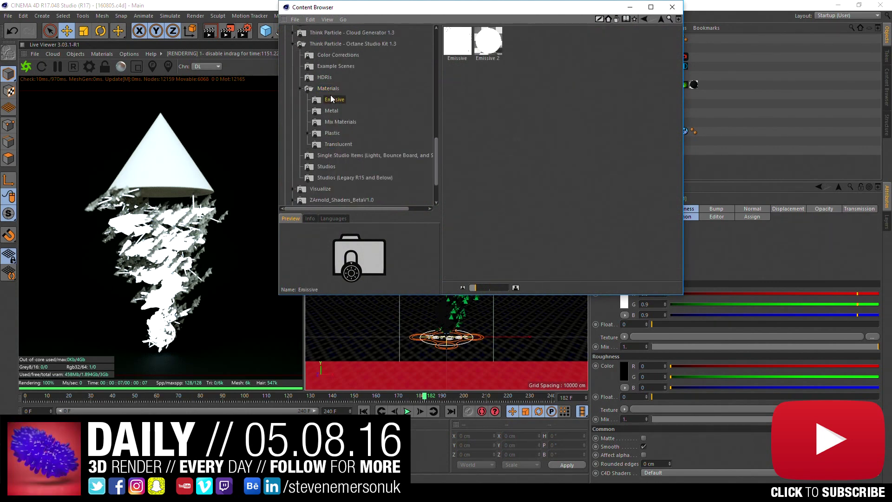
{"action": "left_click", "coordinate": [339, 144]}
Load the Jello and Frosted Glass materials into the scene.
{"action": "left_click_drag", "start_coordinate": [540, 39], "coordinate": [252, 371]}
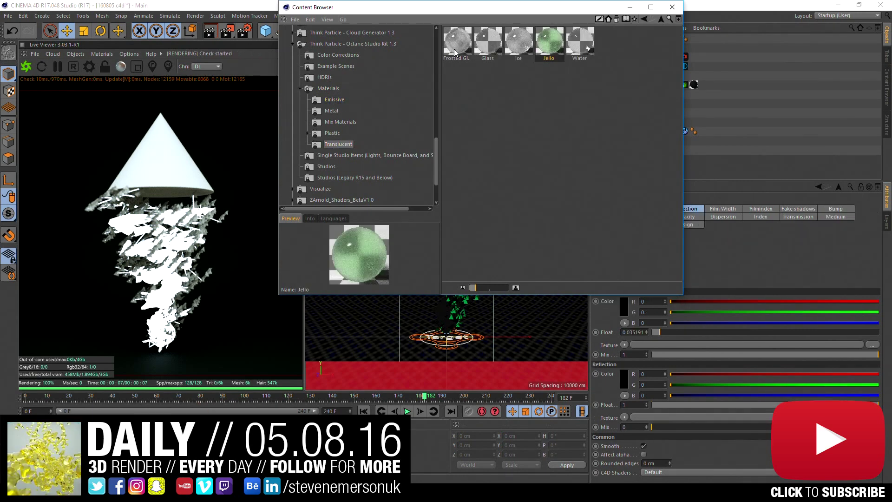
{"action": "key", "text": "Home"}
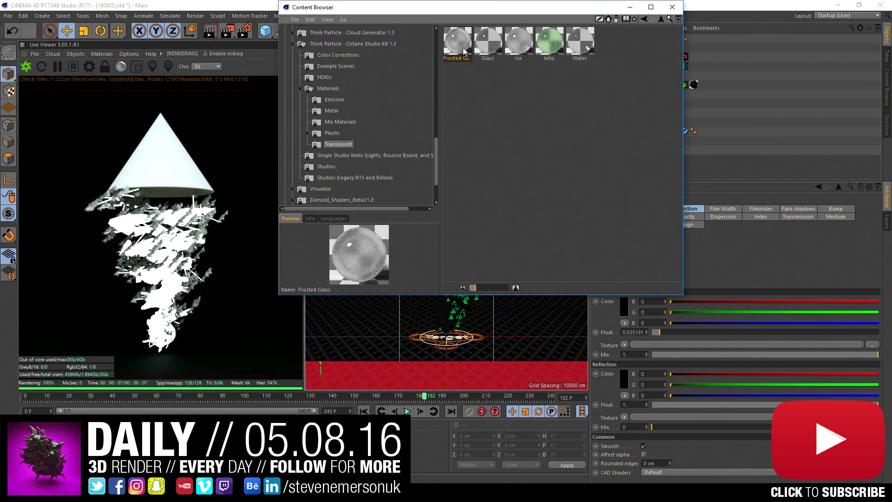
{"action": "left_click", "coordinate": [467, 93]}
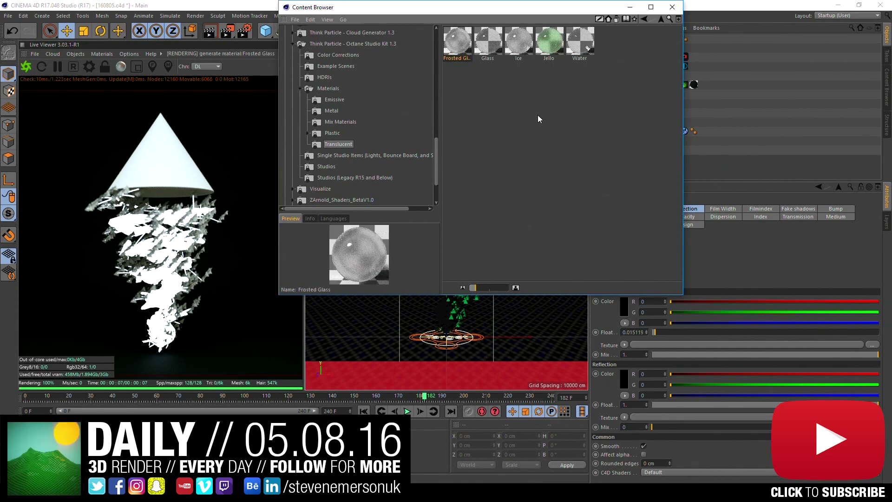
{"action": "key", "text": "shift+F8"}
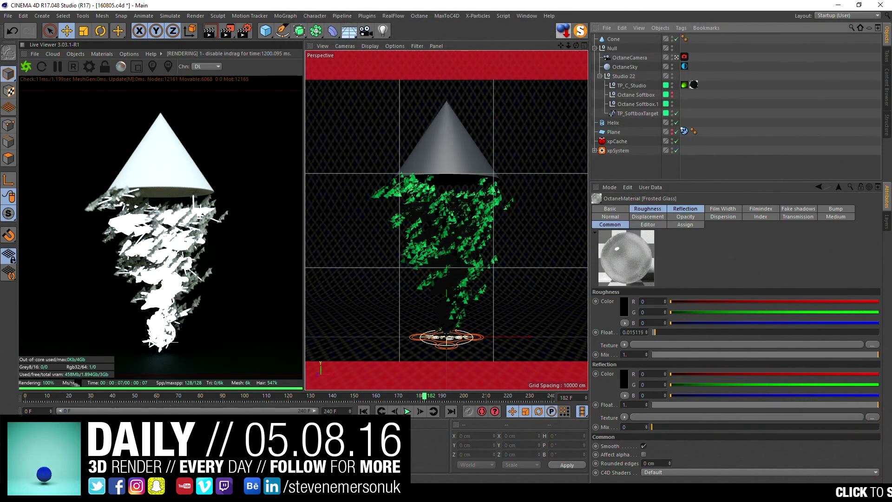
Apply Frosted Glass to the Cone and save the scene.
{"action": "left_click_drag", "start_coordinate": [613, 40], "coordinate": [614, 41]}
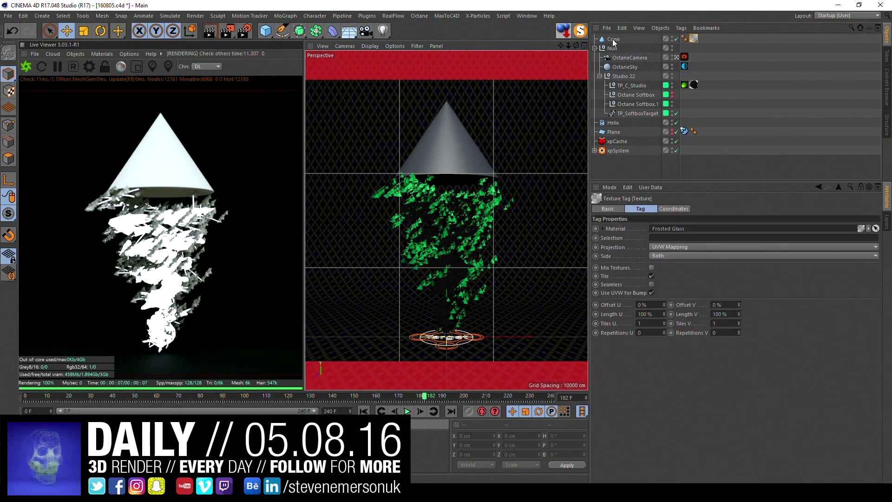
{"action": "key", "text": "ctrl+s"}
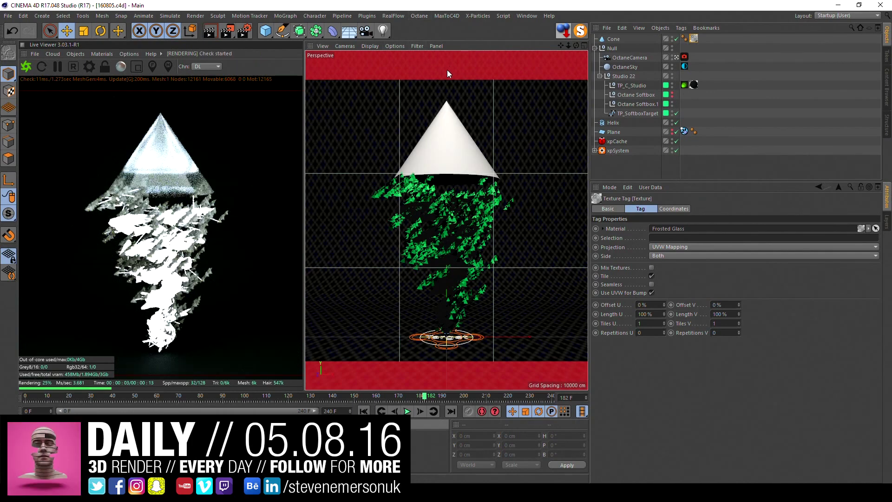
{"action": "left_click", "coordinate": [738, 59]}
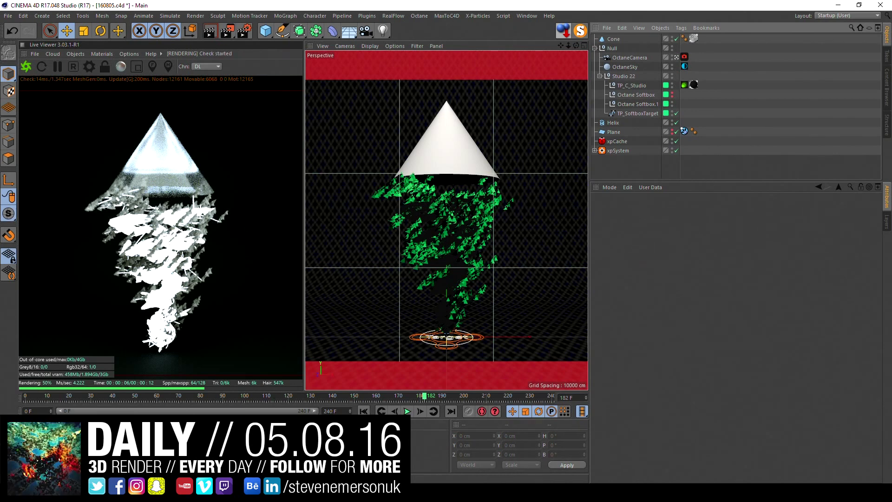
Put the Jello material on the particle Polygon.
{"action": "left_click", "coordinate": [28, 442]}
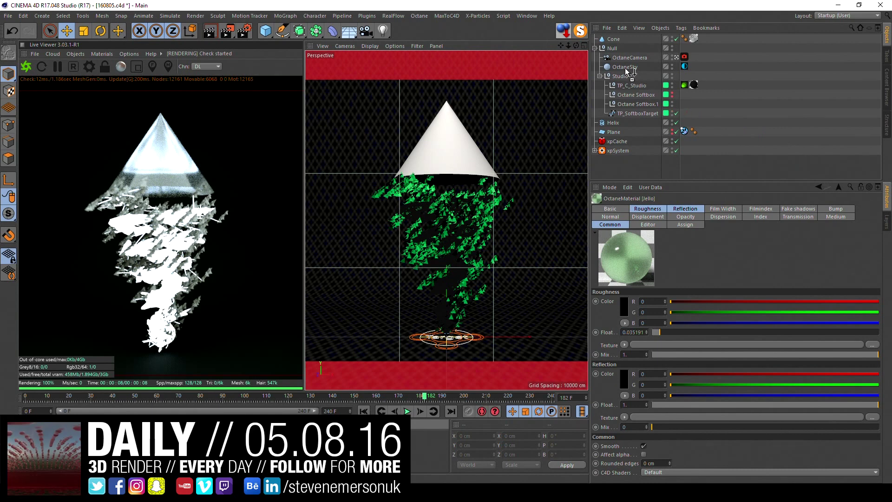
{"action": "left_click_drag", "start_coordinate": [626, 68], "coordinate": [596, 144]}
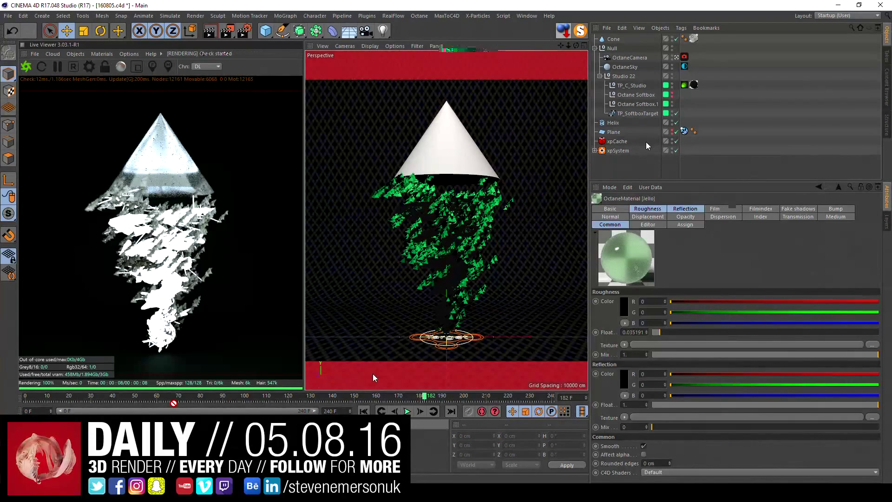
{"action": "left_click_drag", "start_coordinate": [646, 141], "coordinate": [643, 141]}
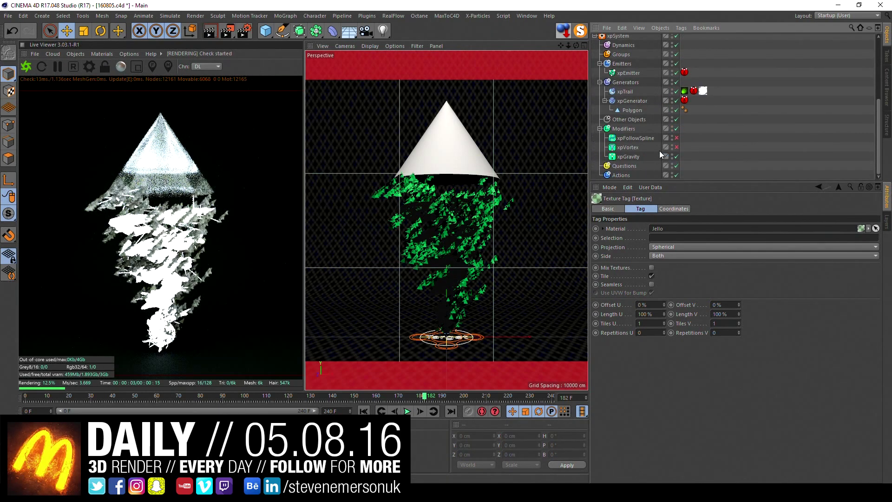
{"action": "left_click_drag", "start_coordinate": [660, 154], "coordinate": [634, 110]}
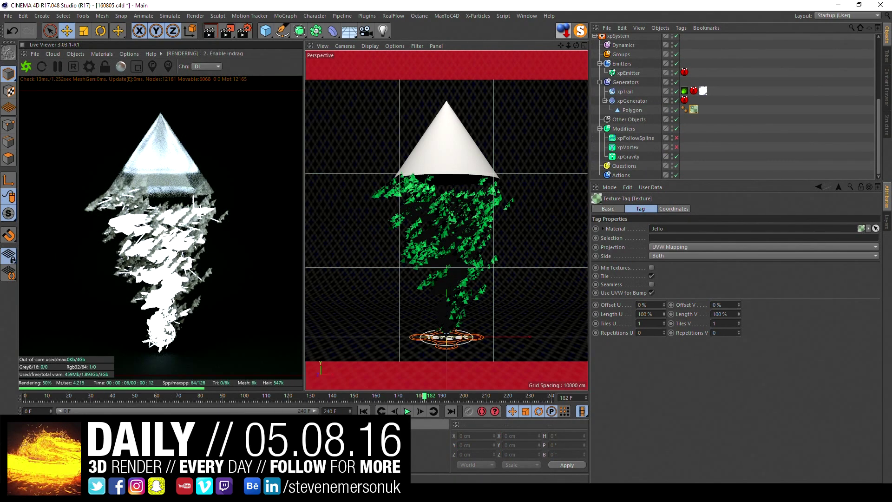
Set the Jello material's Medium colour to cyan.
{"action": "double_click", "coordinate": [694, 109]}
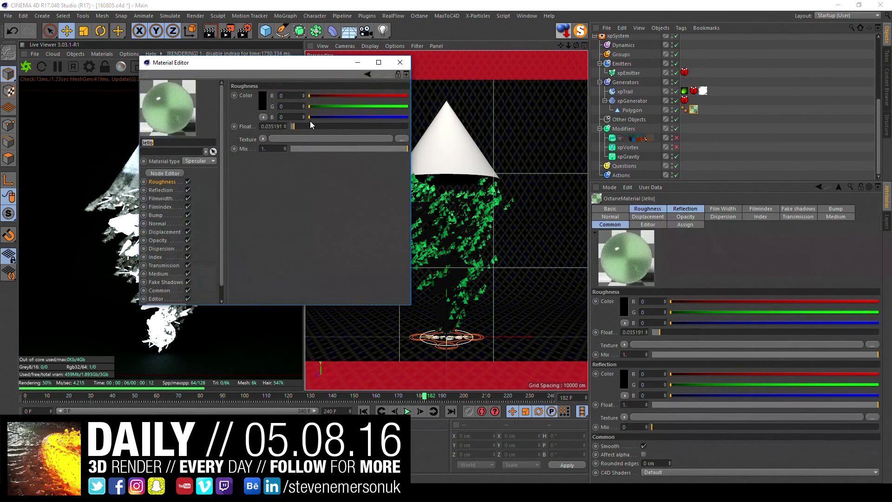
{"action": "left_click_drag", "start_coordinate": [254, 70], "coordinate": [482, 82]}
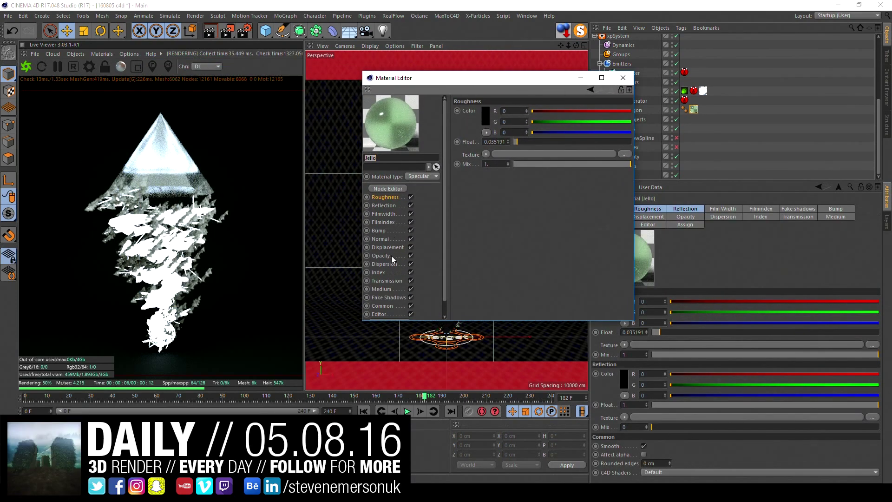
{"action": "left_click", "coordinate": [379, 314]}
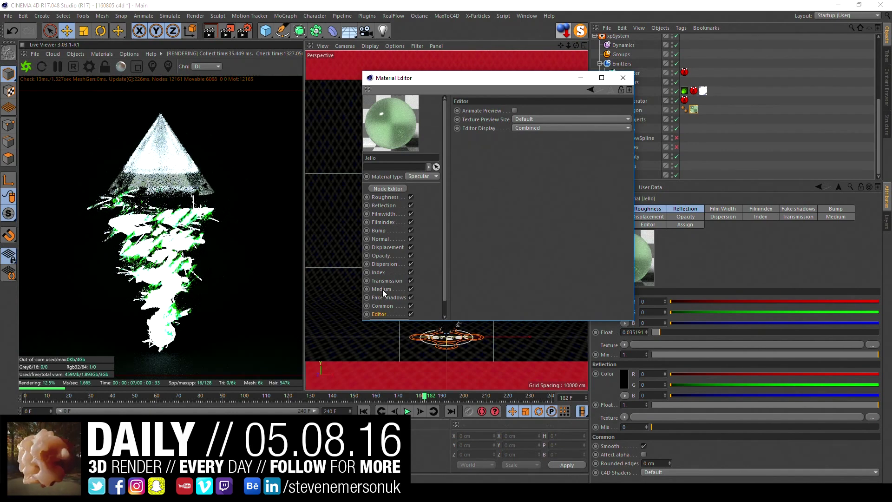
{"action": "left_click", "coordinate": [382, 289]}
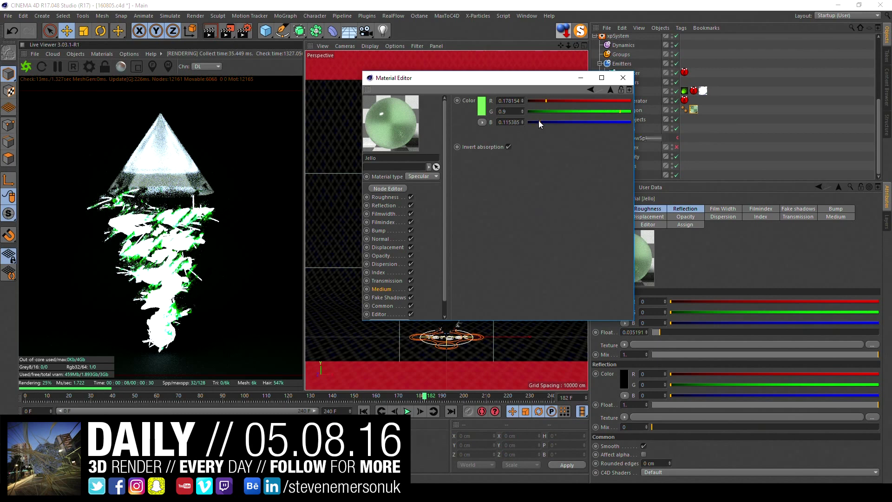
{"action": "left_click", "coordinate": [482, 106]}
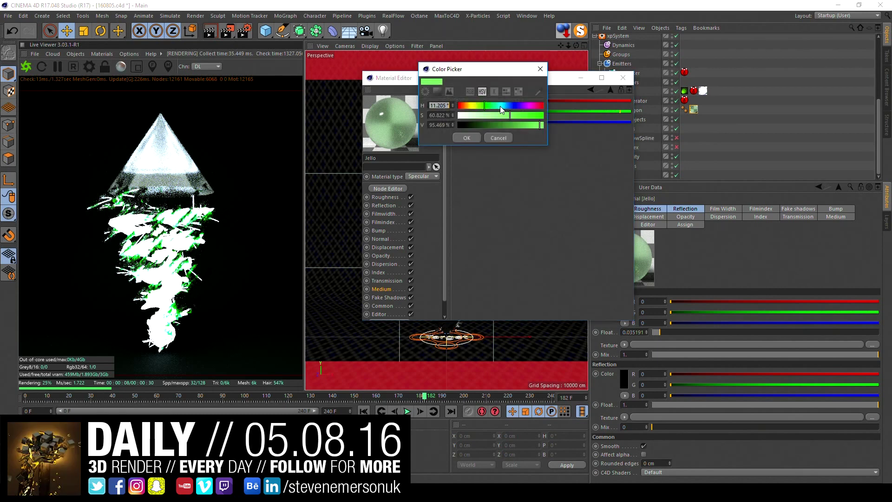
{"action": "left_click", "coordinate": [473, 139]}
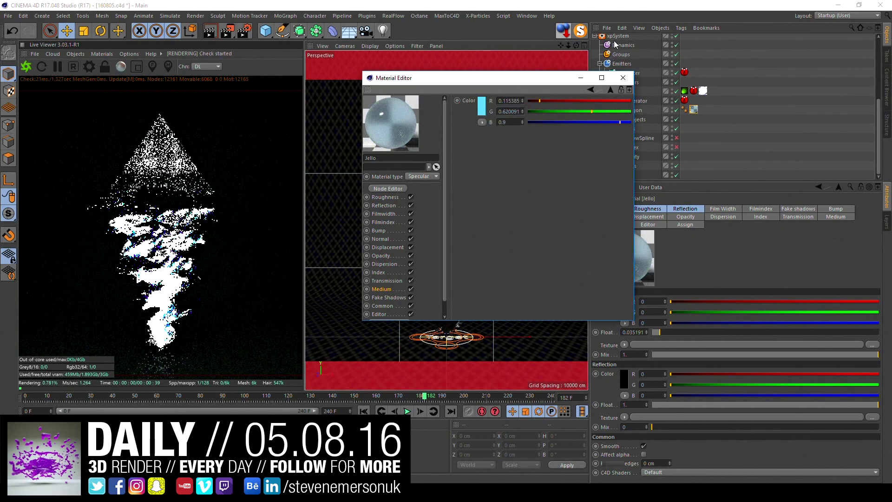
{"action": "left_click", "coordinate": [624, 78]}
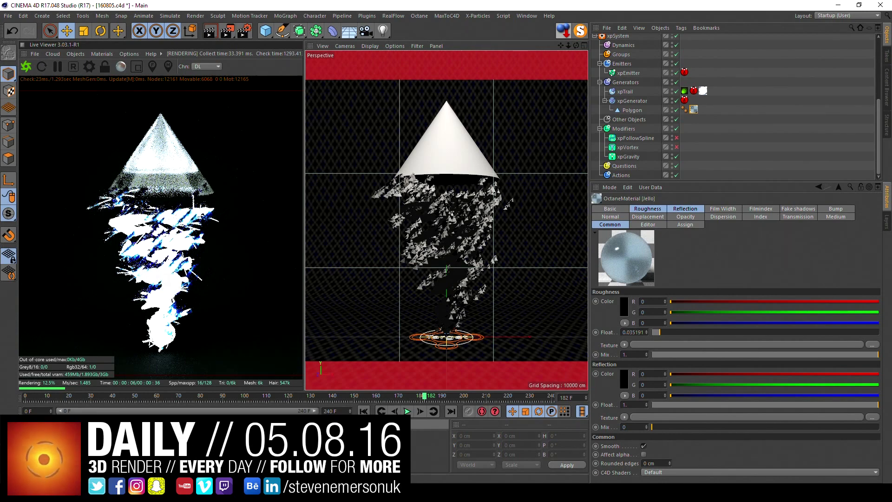
Lower Octane Material.1's emission power to about 121.37.
{"action": "left_click", "coordinate": [144, 257]}
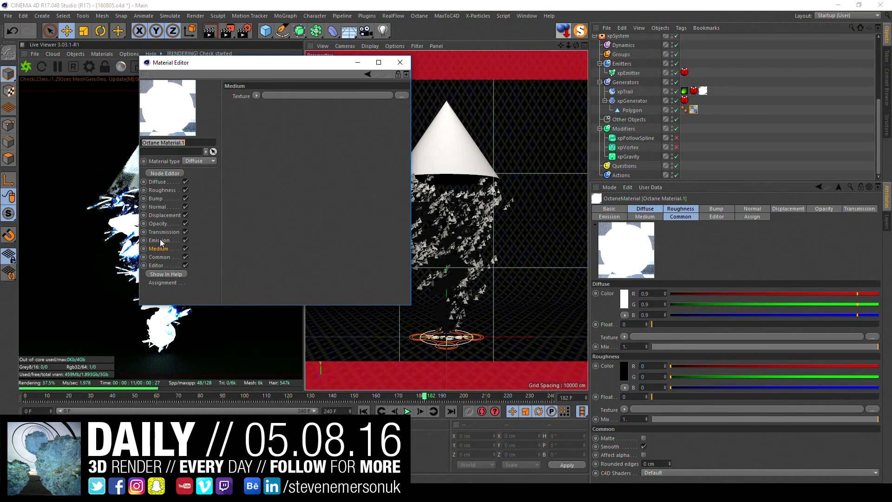
{"action": "left_click", "coordinate": [160, 241]}
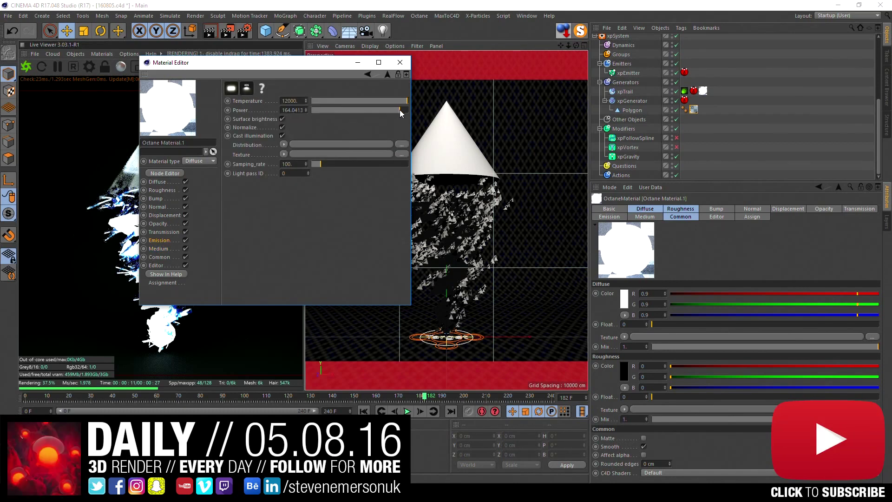
{"action": "left_click_drag", "start_coordinate": [398, 114], "coordinate": [396, 115]}
{"action": "left_click_drag", "start_coordinate": [294, 61], "coordinate": [424, 83]}
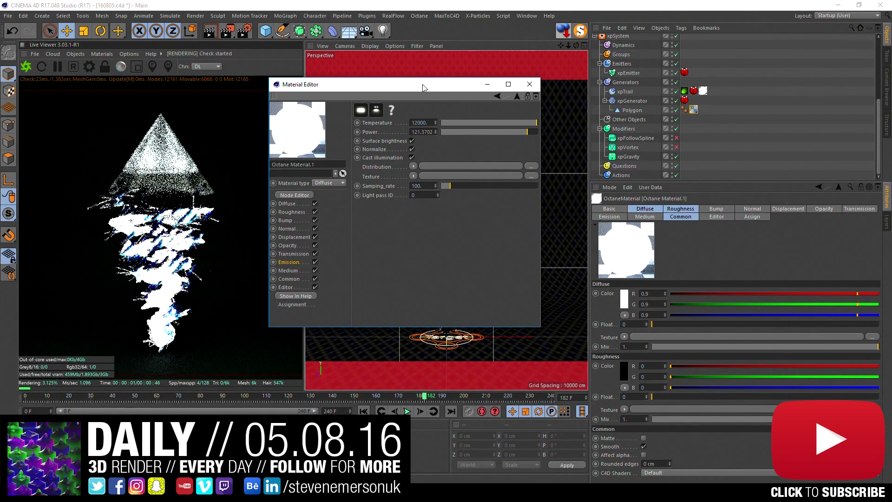
{"action": "left_click", "coordinate": [530, 85]}
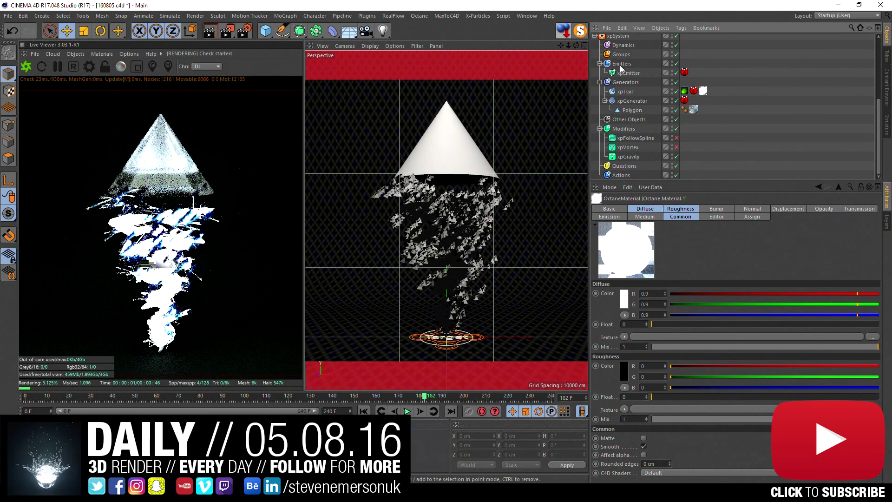
Select the Cone and isolate it with MagicSolo.
{"action": "scroll", "coordinate": [602, 42], "scroll_direction": "up", "scroll_amount": 5}
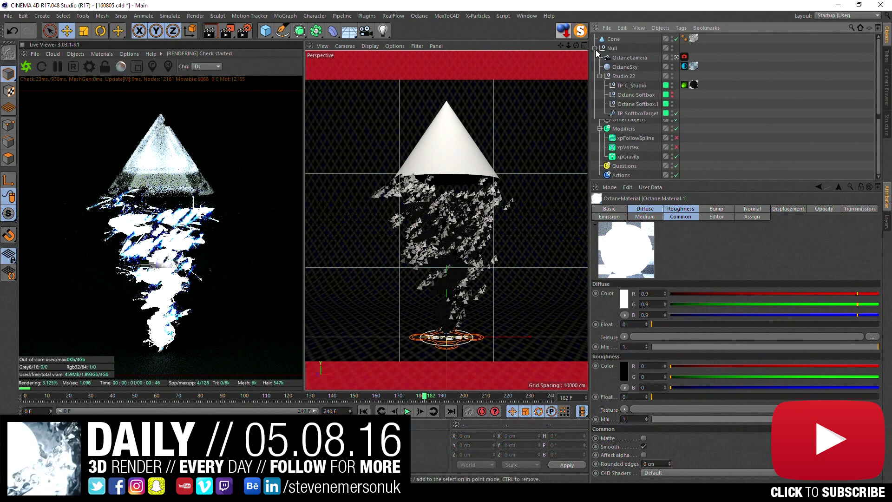
{"action": "left_click", "coordinate": [595, 48]}
{"action": "left_click", "coordinate": [614, 39]}
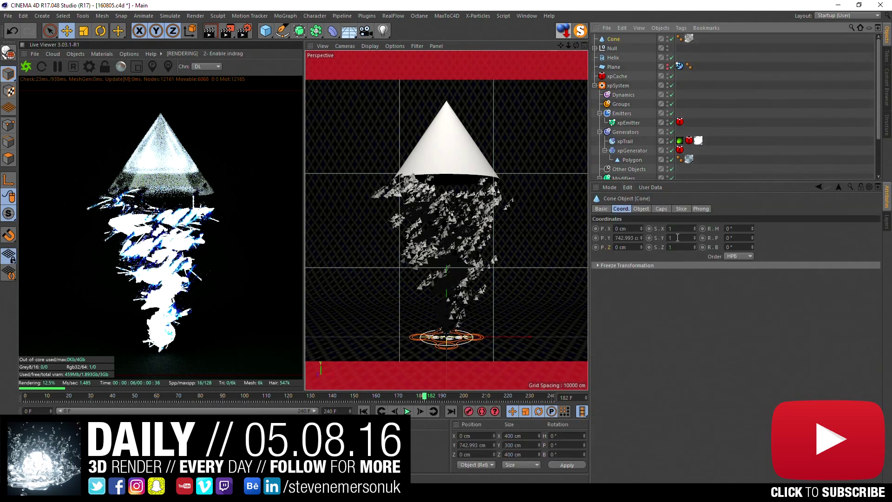
{"action": "left_click", "coordinate": [636, 209]}
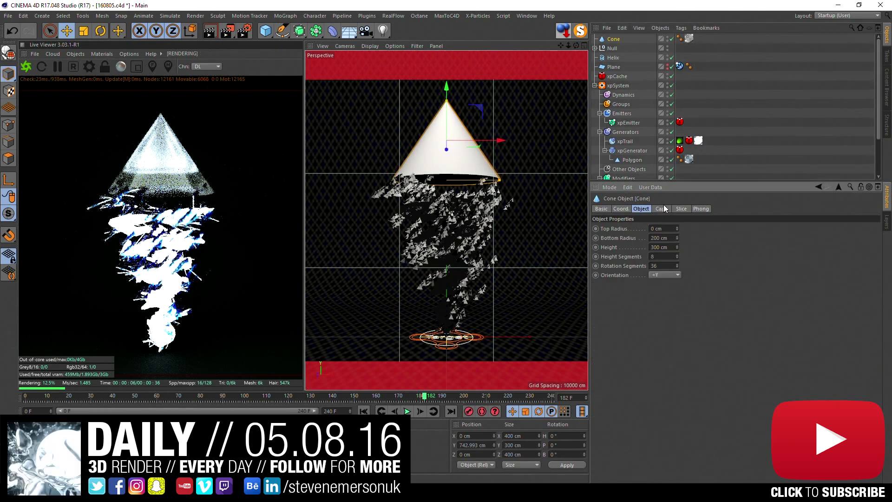
{"action": "left_click", "coordinate": [662, 209]}
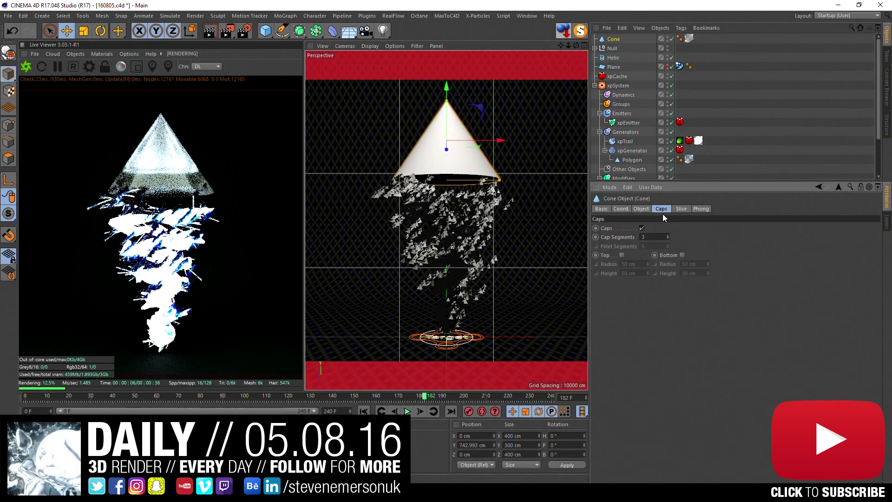
{"action": "left_click", "coordinate": [576, 35]}
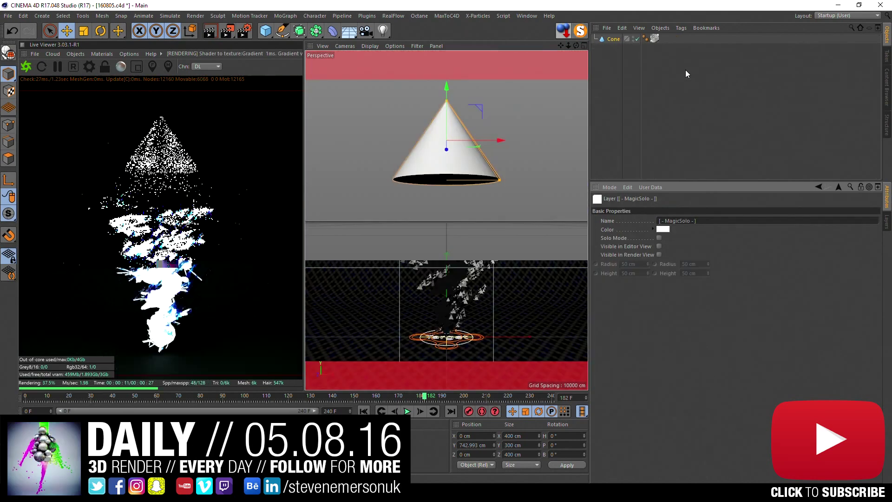
Enable the Cone's bottom fillet instead of the top (50 cm, 5 segments).
{"action": "left_click", "coordinate": [613, 39]}
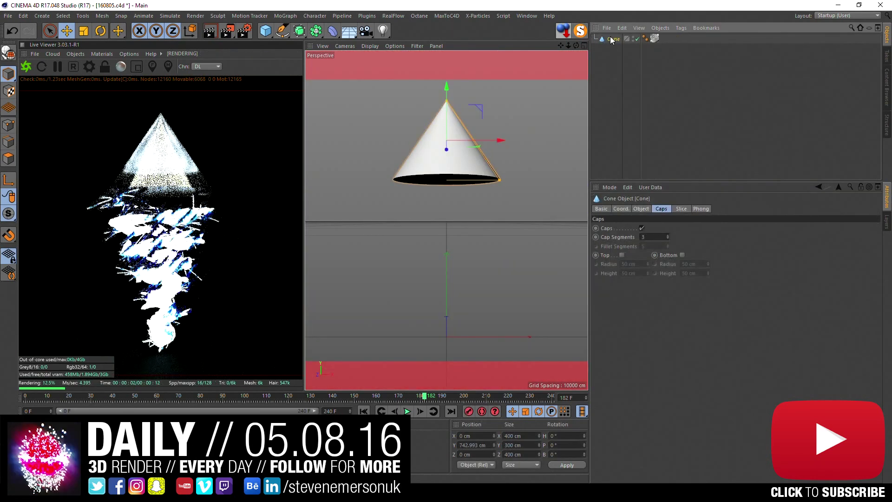
{"action": "left_click", "coordinate": [623, 255]}
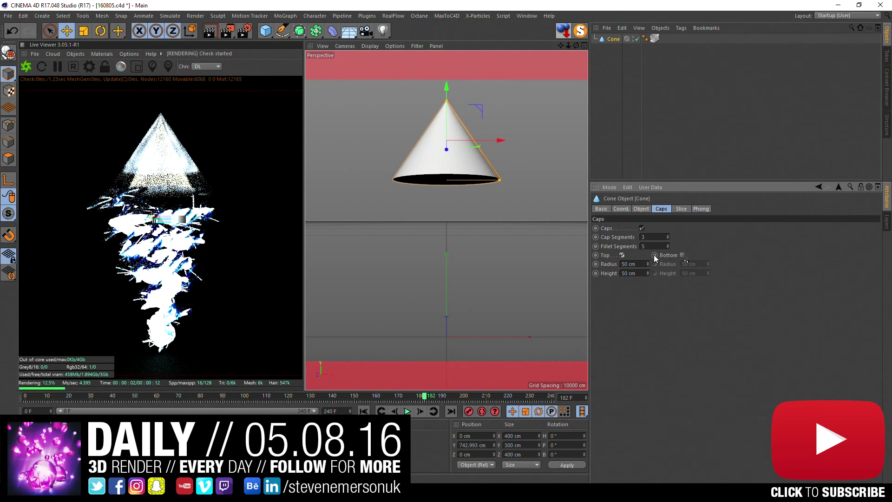
{"action": "left_click", "coordinate": [682, 256]}
{"action": "left_click", "coordinate": [622, 256]}
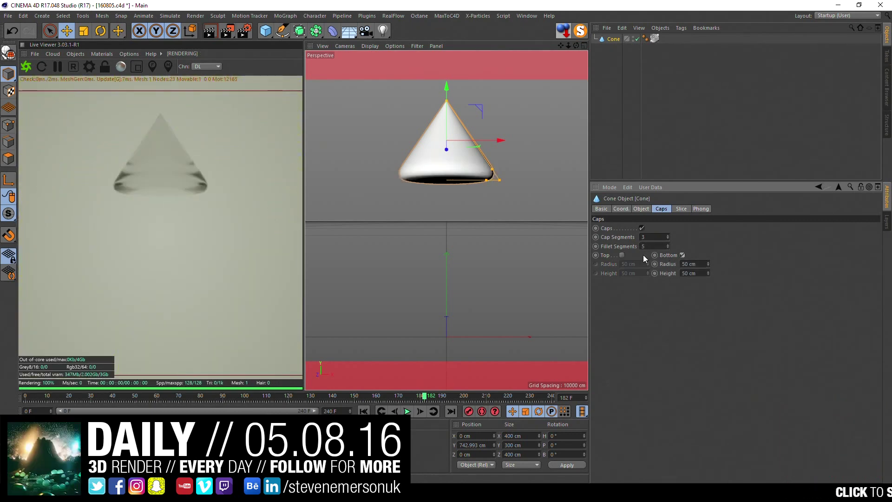
Pause the Live Viewer and switch the viewport to Gouraud Shading (Lines).
{"action": "left_click", "coordinate": [57, 65]}
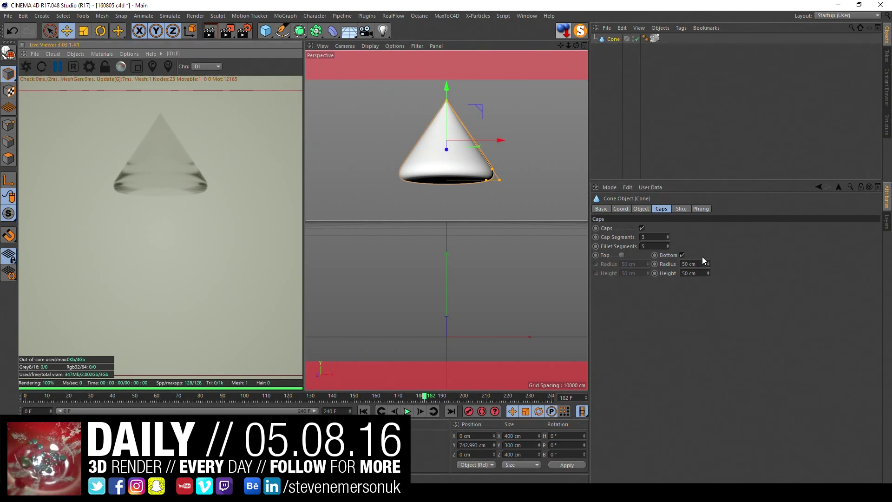
{"action": "left_click_drag", "start_coordinate": [708, 263], "coordinate": [708, 297]}
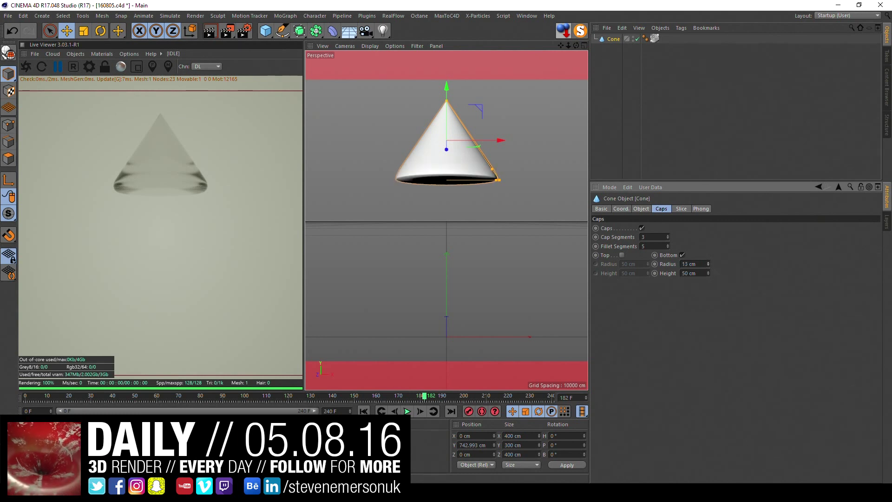
{"action": "left_click_drag", "start_coordinate": [708, 263], "coordinate": [708, 257]}
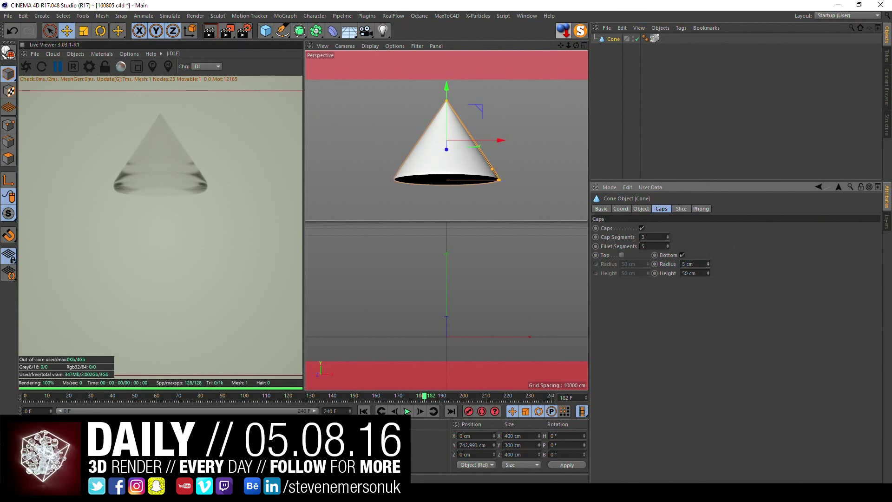
{"action": "left_click", "coordinate": [370, 46]}
{"action": "left_click", "coordinate": [384, 69]}
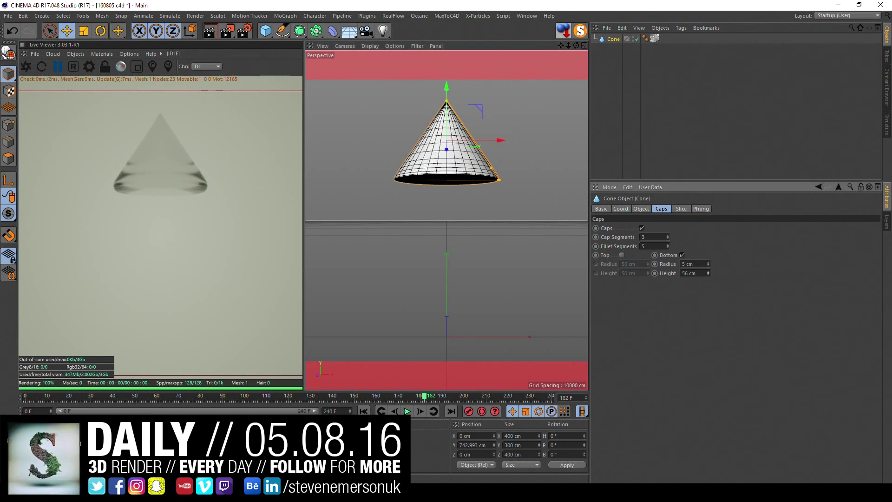
Bring the bottom fillet radius to 29 cm and lower its height.
{"action": "mouse_move", "coordinate": [707, 269]}
{"action": "left_mouse_down"}
{"action": "mouse_move", "coordinate": [707, 297]}
{"action": "mouse_move", "coordinate": [709, 232]}
{"action": "left_mouse_up"}
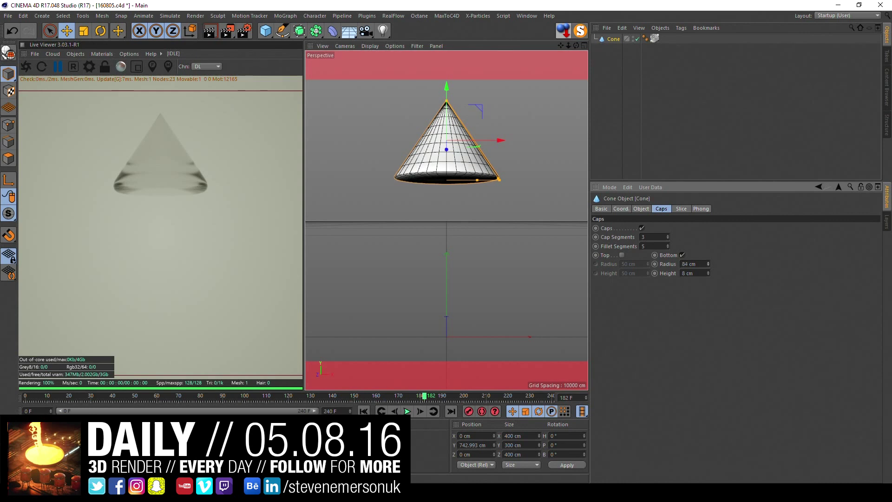
{"action": "left_click_drag", "start_coordinate": [708, 264], "coordinate": [708, 297]}
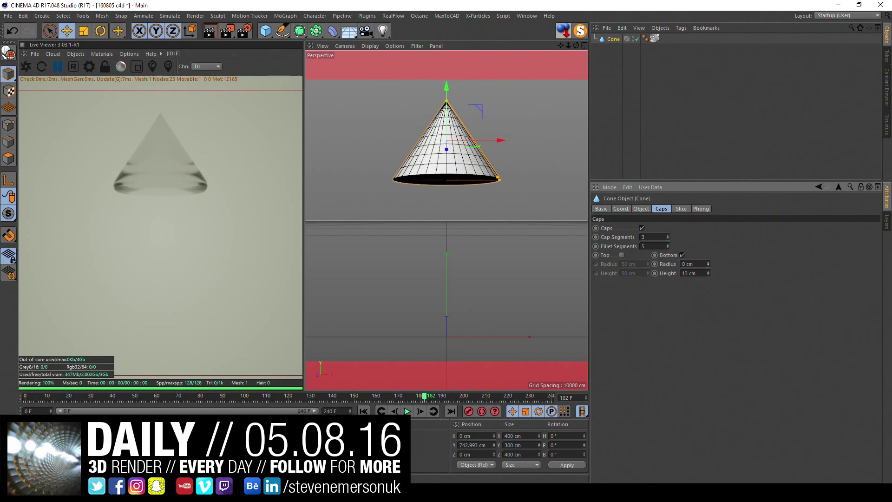
{"action": "mouse_move", "coordinate": [708, 263]}
{"action": "left_mouse_down"}
{"action": "mouse_move", "coordinate": [709, 279]}
{"action": "mouse_move", "coordinate": [708, 247]}
{"action": "mouse_move", "coordinate": [710, 276]}
{"action": "left_mouse_up"}
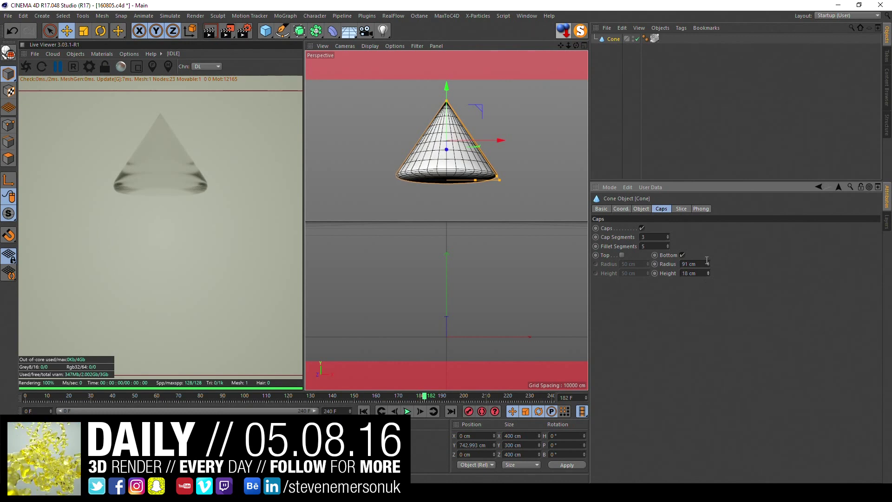
{"action": "mouse_move", "coordinate": [708, 264]}
{"action": "left_mouse_down"}
{"action": "mouse_move", "coordinate": [708, 284]}
{"action": "mouse_move", "coordinate": [709, 227]}
{"action": "left_mouse_up"}
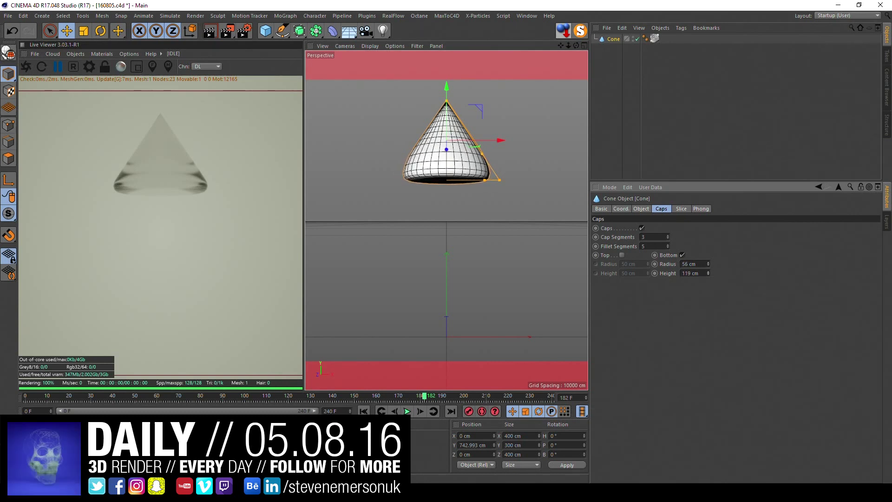
{"action": "left_click_drag", "start_coordinate": [708, 273], "coordinate": [709, 315]}
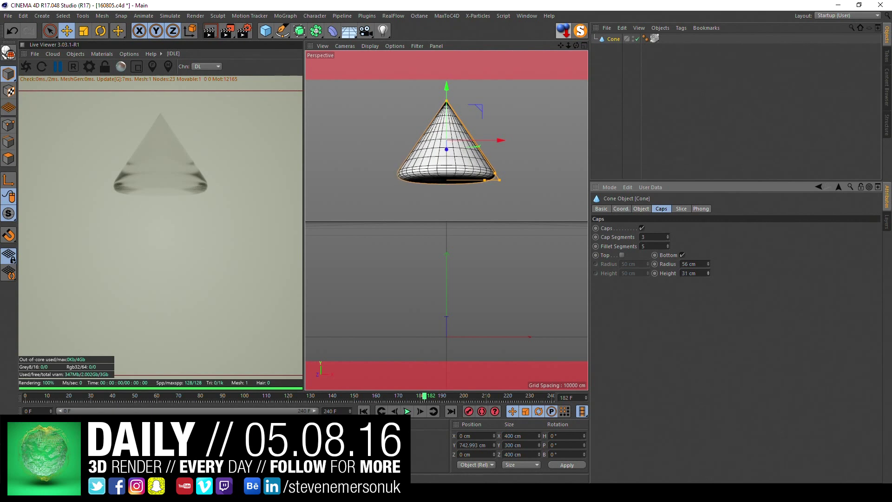
{"action": "left_click_drag", "start_coordinate": [708, 273], "coordinate": [708, 279]}
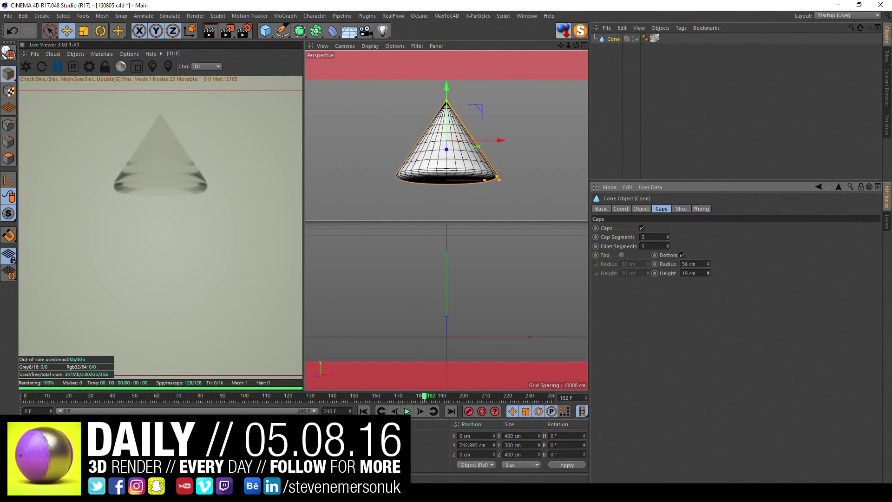
Give the fillet 9 segments and 20 cm height, then turn MagicSolo off.
{"action": "left_click", "coordinate": [668, 245]}
{"action": "left_click", "coordinate": [668, 245]}
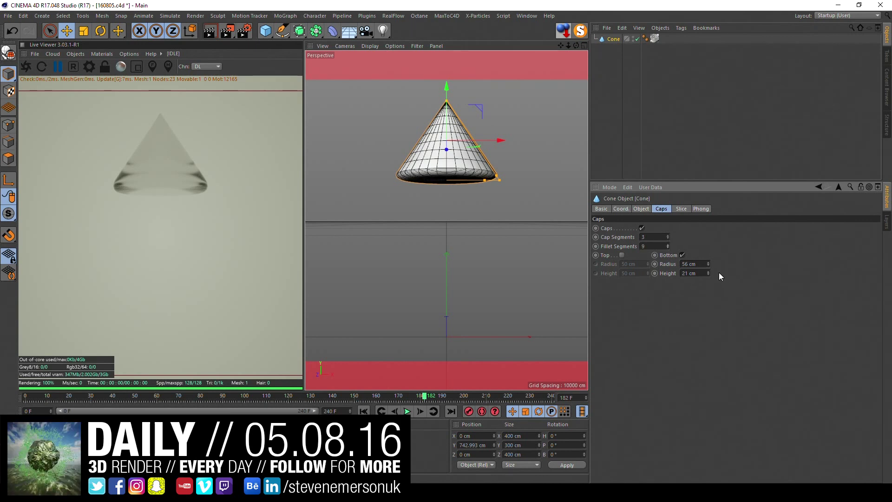
{"action": "mouse_move", "coordinate": [708, 273]}
{"action": "left_mouse_down"}
{"action": "mouse_move", "coordinate": [708, 264]}
{"action": "mouse_move", "coordinate": [709, 288]}
{"action": "mouse_move", "coordinate": [709, 247]}
{"action": "mouse_move", "coordinate": [708, 292]}
{"action": "mouse_move", "coordinate": [707, 261]}
{"action": "left_mouse_up"}
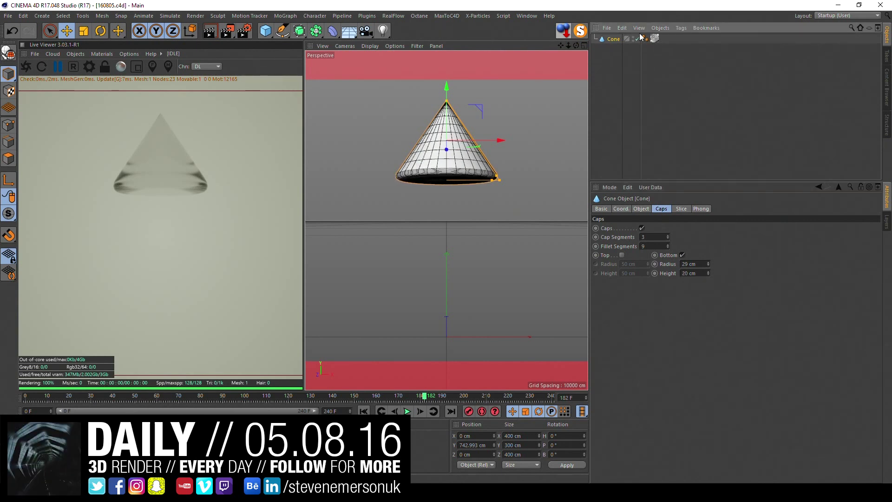
{"action": "left_click_drag", "start_coordinate": [663, 136], "coordinate": [581, 20]}
{"action": "left_click", "coordinate": [580, 31]}
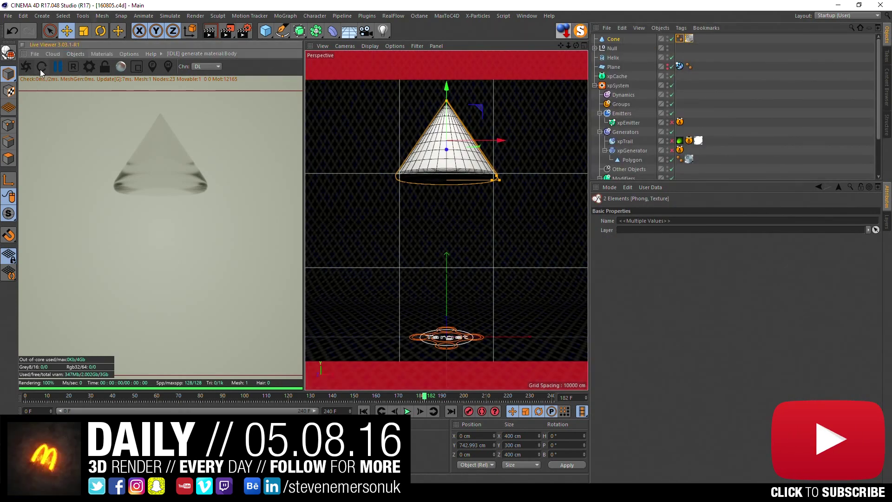
Restart the Octane Live Viewer and enable caching on the xpCache, xpEmitter and xpTrail cache tags.
{"action": "left_click", "coordinate": [26, 67]}
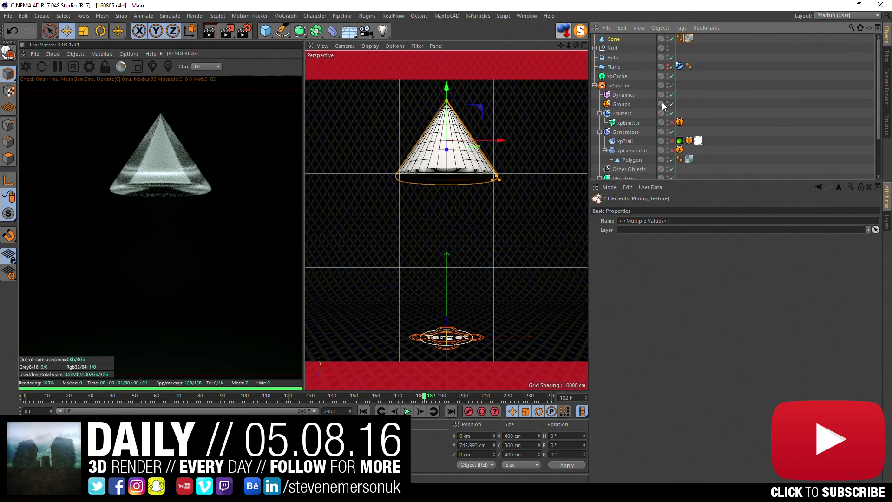
{"action": "left_click", "coordinate": [623, 78]}
{"action": "left_click", "coordinate": [678, 123]}
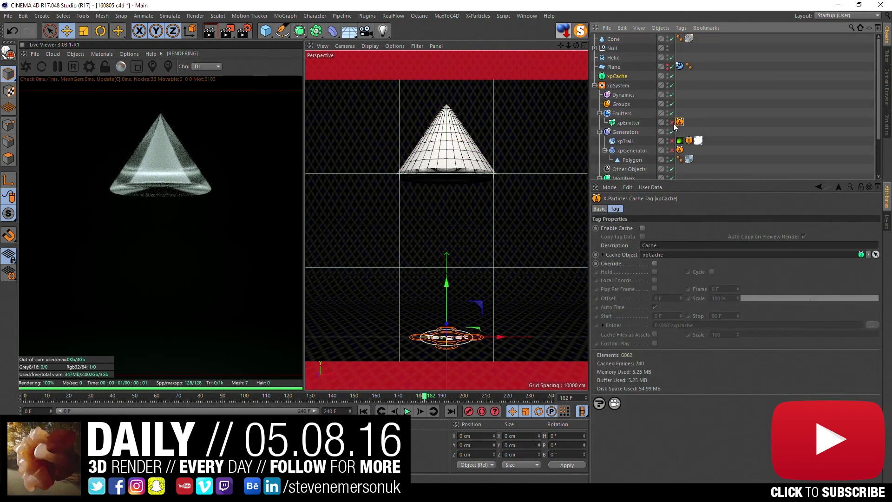
{"action": "scroll", "coordinate": [697, 134], "scroll_direction": "down", "scroll_amount": 2}
{"action": "scroll", "coordinate": [720, 144], "scroll_direction": "down", "scroll_amount": 3}
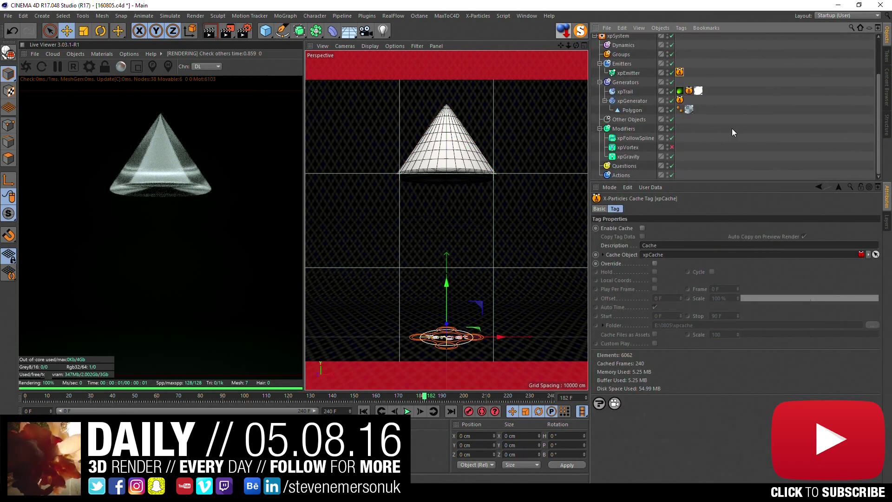
{"action": "left_click", "coordinate": [687, 77]}
{"action": "scroll", "coordinate": [686, 77], "scroll_direction": "up", "scroll_amount": 3}
{"action": "scroll", "coordinate": [701, 99], "scroll_direction": "down", "scroll_amount": 3}
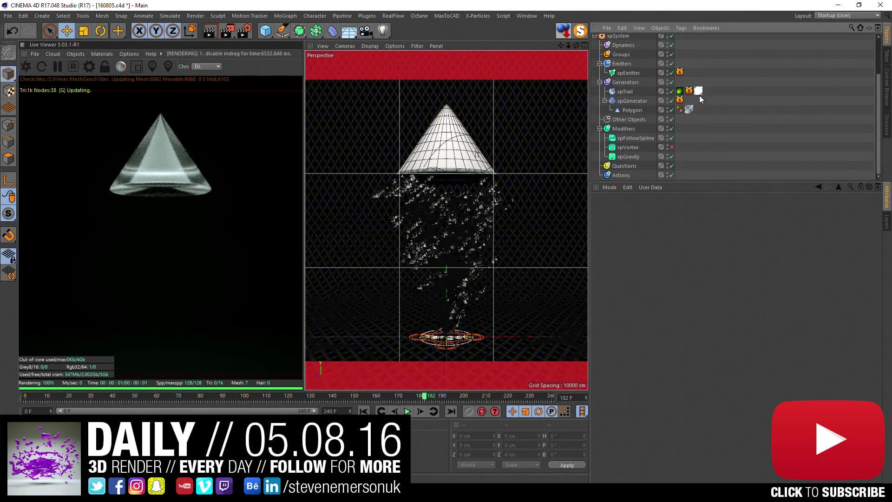
{"action": "left_click", "coordinate": [681, 73]}
{"action": "left_click", "coordinate": [689, 90], "text": "ctrl"}
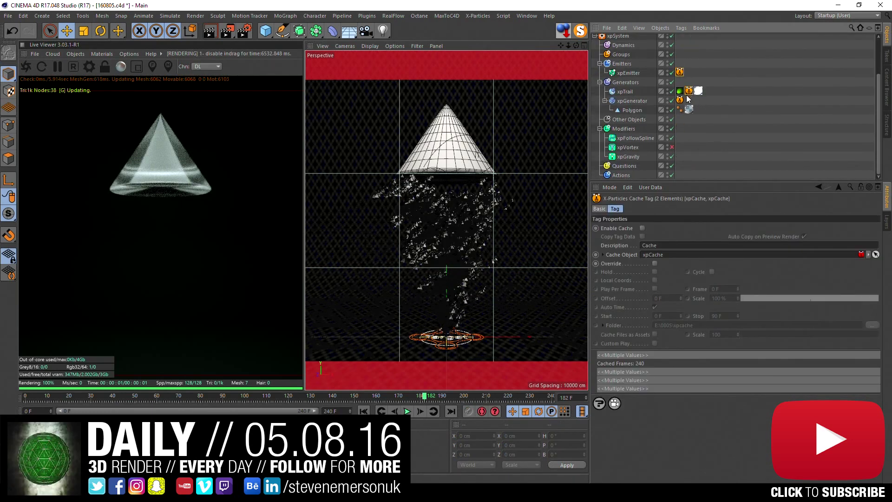
{"action": "left_click", "coordinate": [643, 228]}
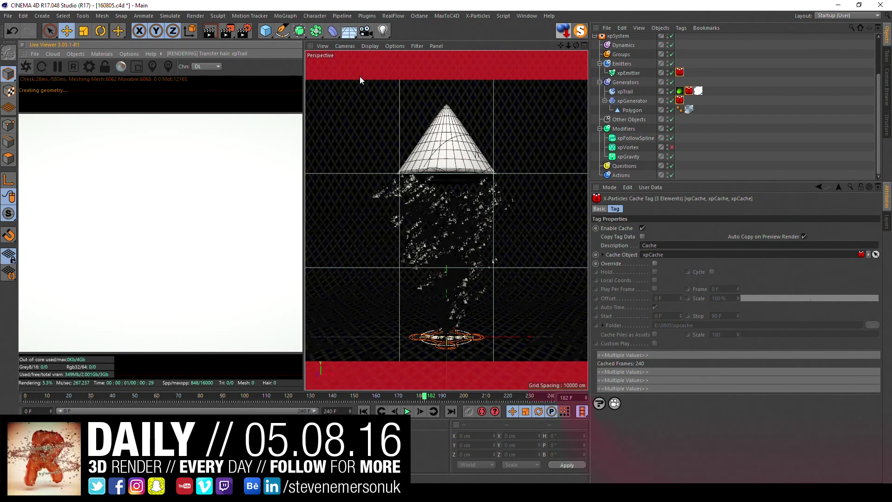
Switch the viewport to hidden-line display and scrub the timeline to frame 179.
{"action": "key", "text": "n"}
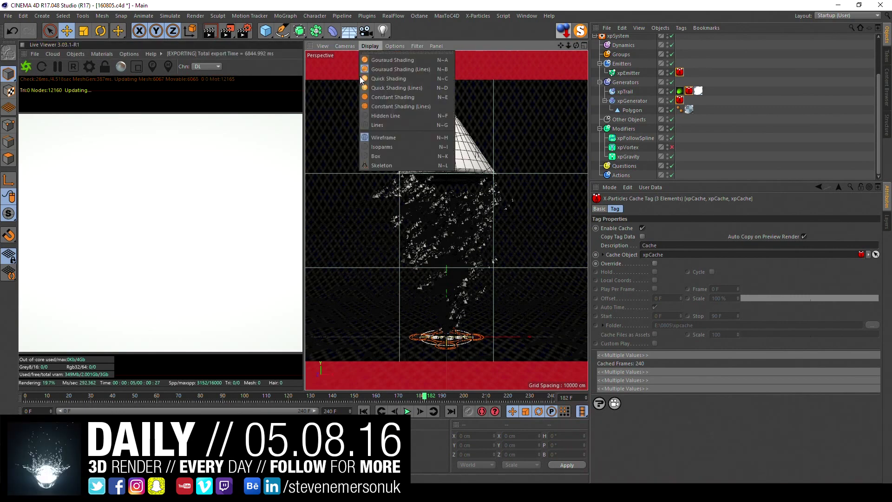
{"action": "left_click", "coordinate": [374, 118]}
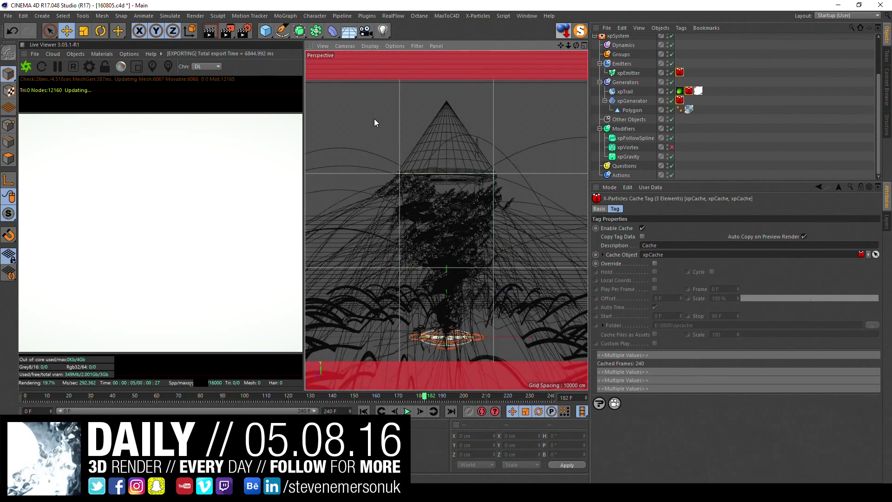
{"action": "left_click", "coordinate": [378, 398]}
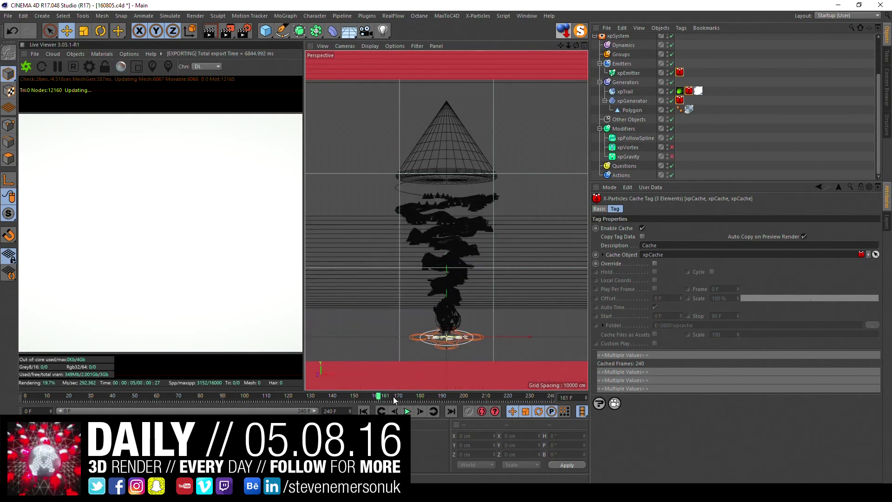
{"action": "left_click", "coordinate": [400, 394]}
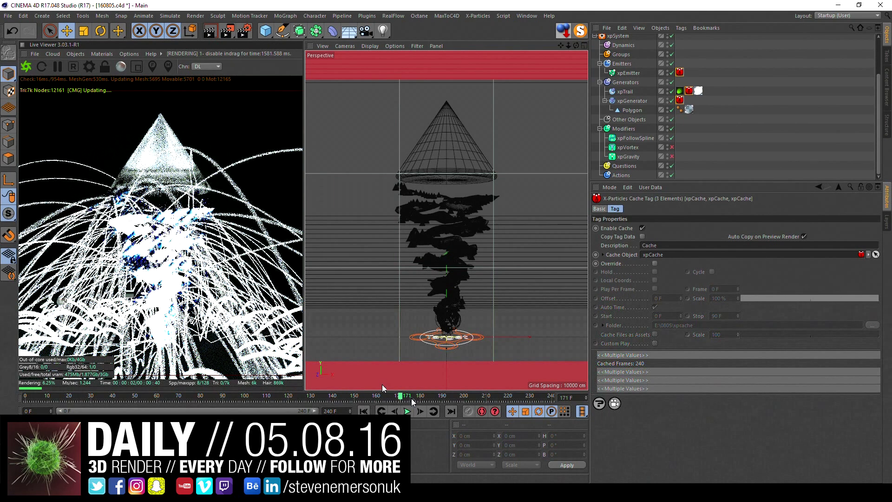
{"action": "left_click", "coordinate": [412, 399]}
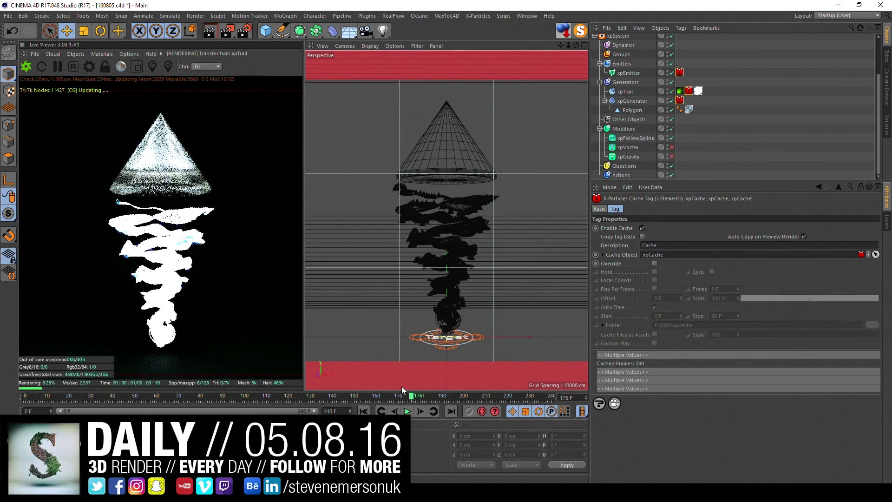
{"action": "left_click_drag", "start_coordinate": [418, 398], "coordinate": [420, 397]}
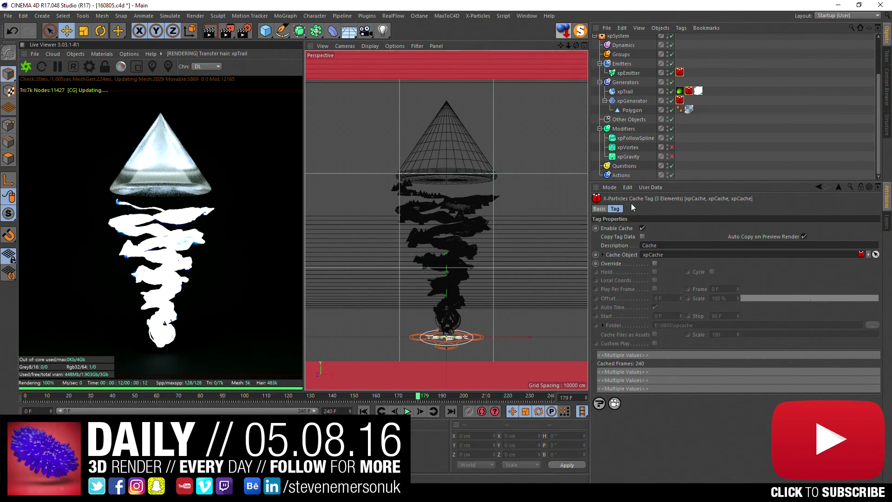
Step forward to frame 182 and restart the Octane live render.
{"action": "left_click", "coordinate": [430, 399]}
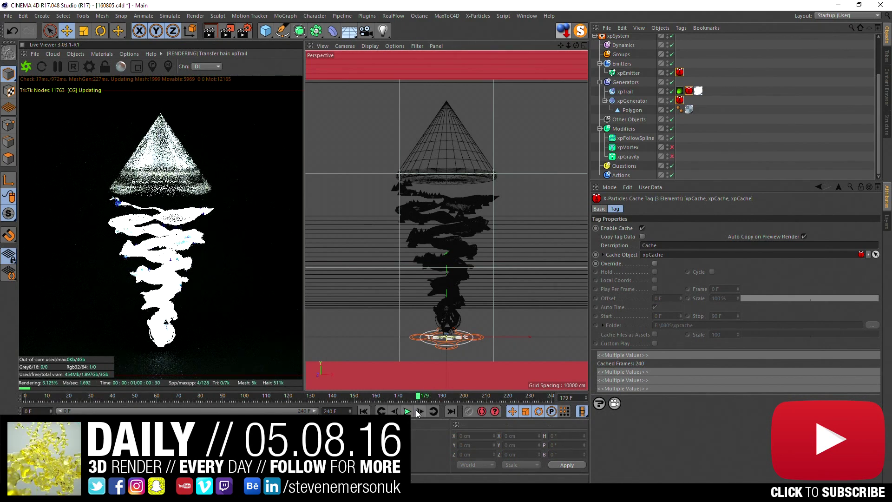
{"action": "left_click", "coordinate": [420, 411]}
{"action": "left_click", "coordinate": [55, 68]}
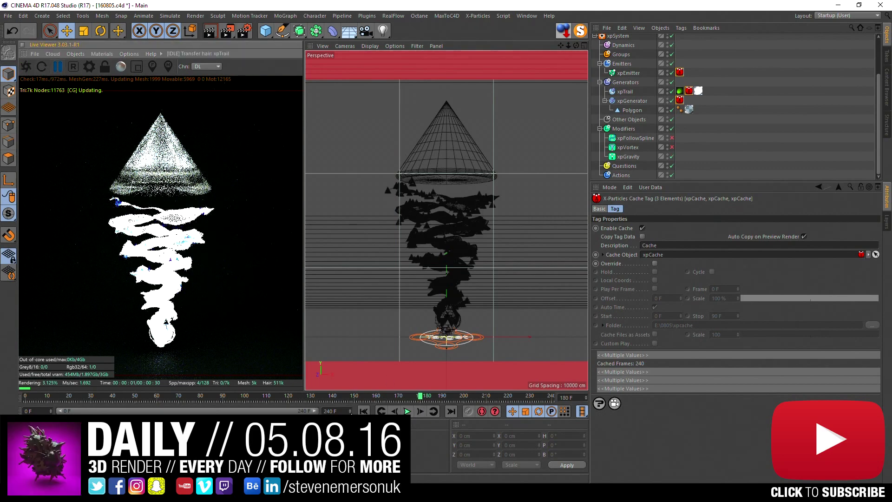
{"action": "left_click", "coordinate": [421, 411]}
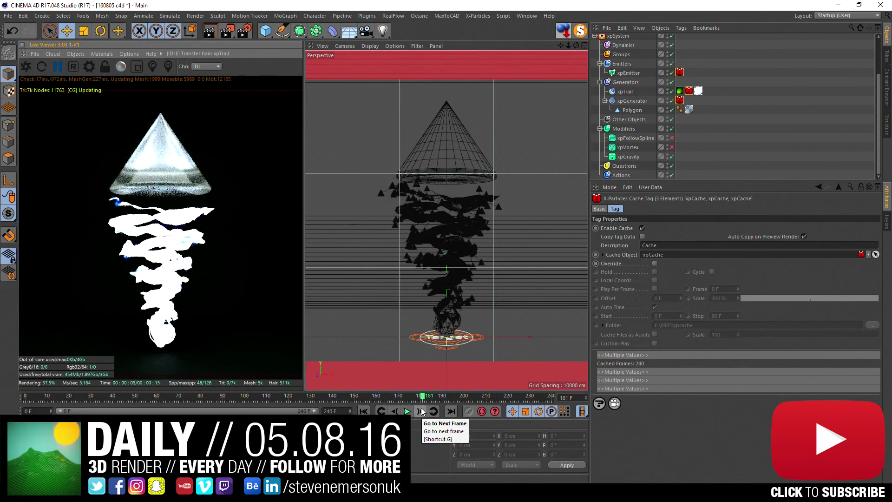
{"action": "left_click", "coordinate": [421, 411]}
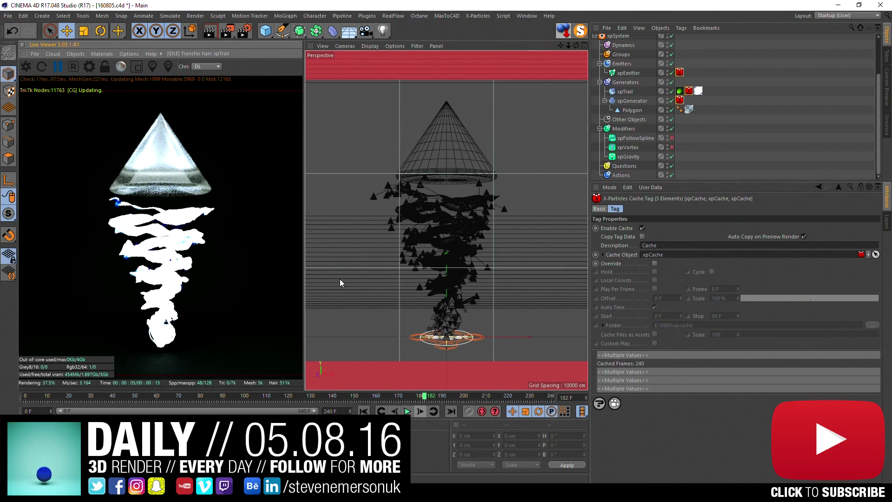
{"action": "left_click", "coordinate": [26, 67]}
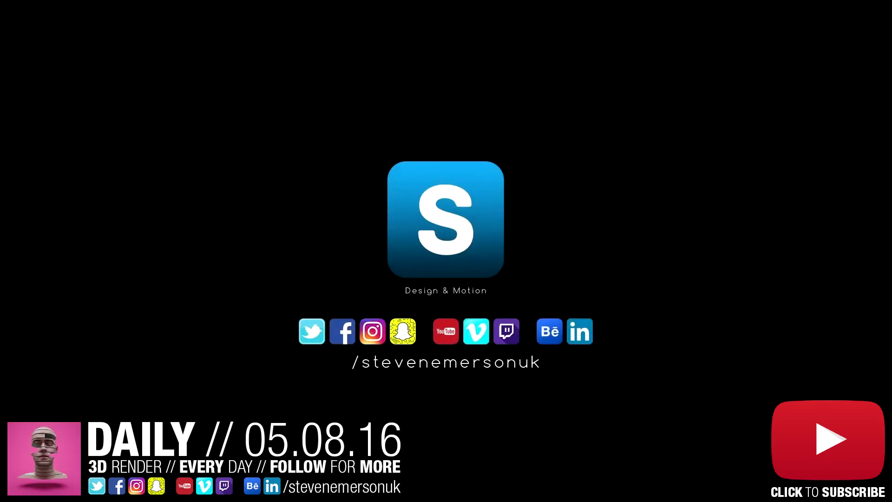
Relaunch Cinema 4D from the Windows Start menu after the Octane crash.
{"action": "key", "text": "super"}
{"action": "left_click", "coordinate": [493, 267]}
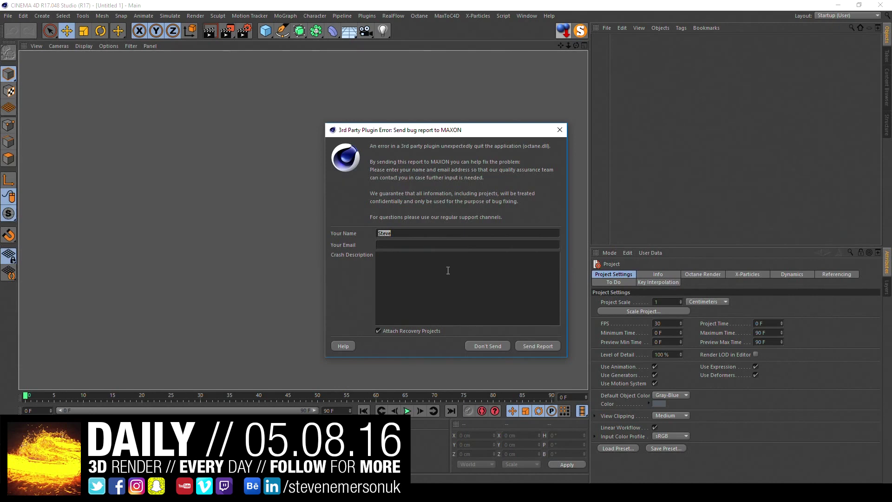
Dismiss the crash report without sending and reopen 160805.c4d at frame 180.
{"action": "left_click", "coordinate": [484, 344]}
{"action": "left_click", "coordinate": [495, 270]}
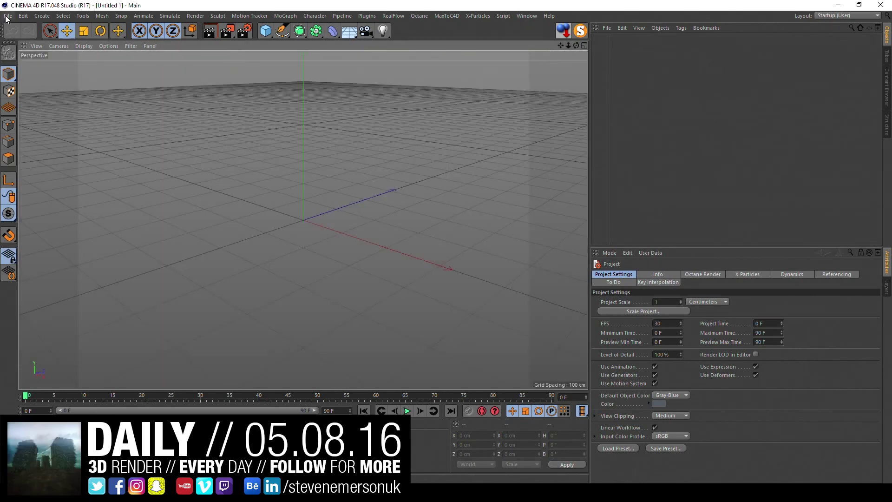
{"action": "left_click", "coordinate": [8, 15]}
{"action": "mouse_move", "coordinate": [28, 194]}
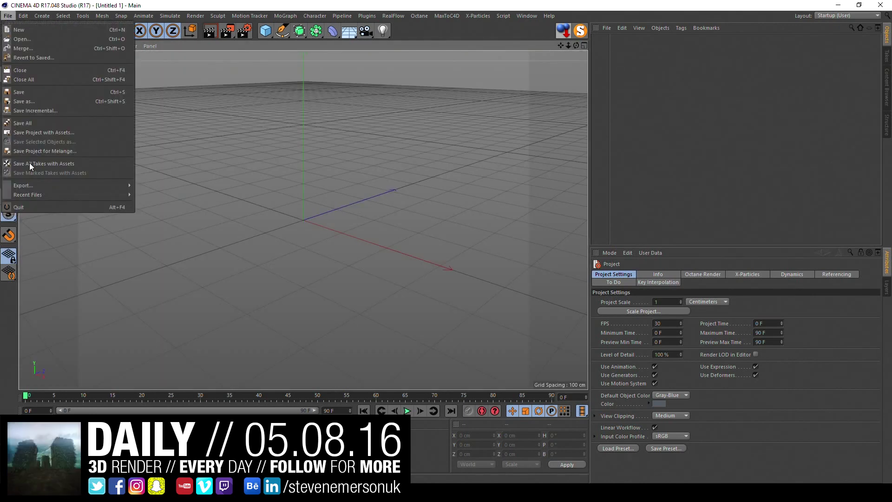
{"action": "left_click", "coordinate": [166, 195]}
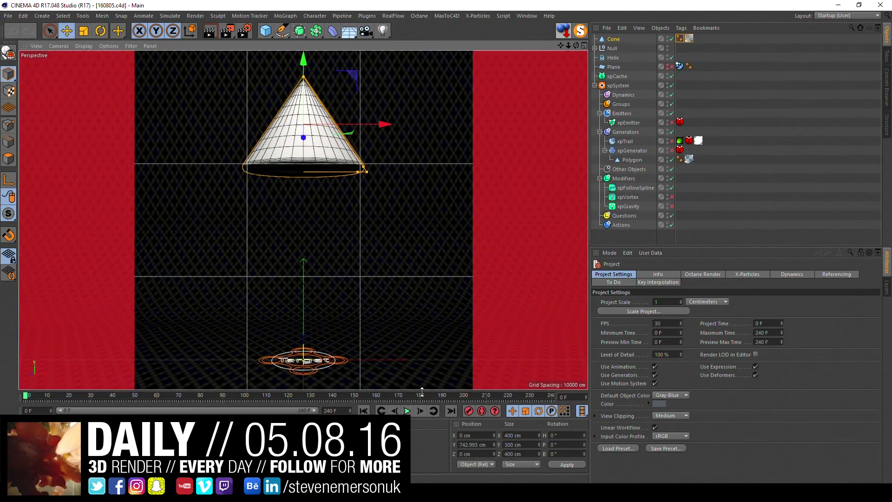
{"action": "type", "text": "24"}
{"action": "left_click", "coordinate": [417, 396]}
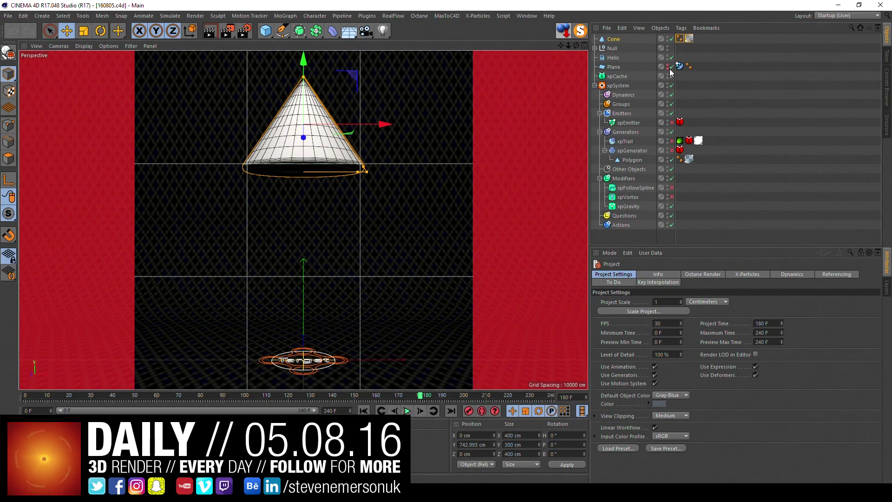
Re-enable the X-Particles emitter, generators and xpVortex.
{"action": "left_click", "coordinate": [672, 122]}
{"action": "left_click", "coordinate": [672, 141]}
{"action": "left_click", "coordinate": [671, 150]}
{"action": "left_click", "coordinate": [672, 187]}
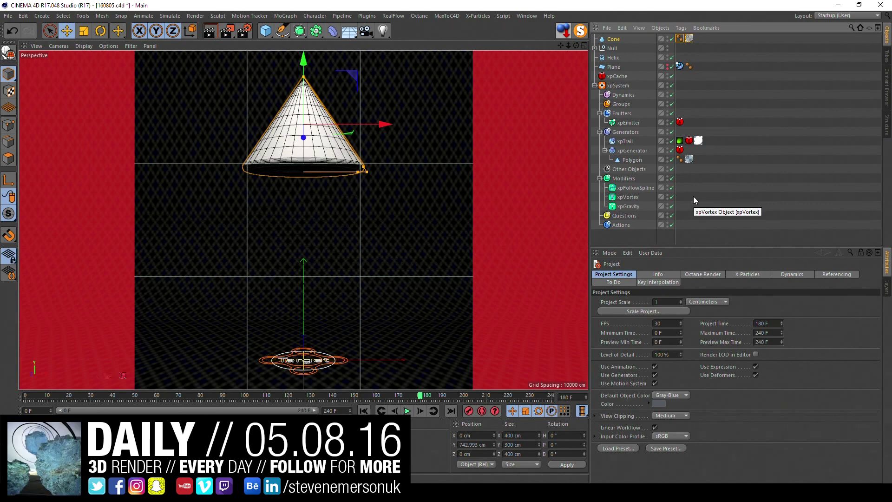
{"action": "left_click", "coordinate": [672, 197]}
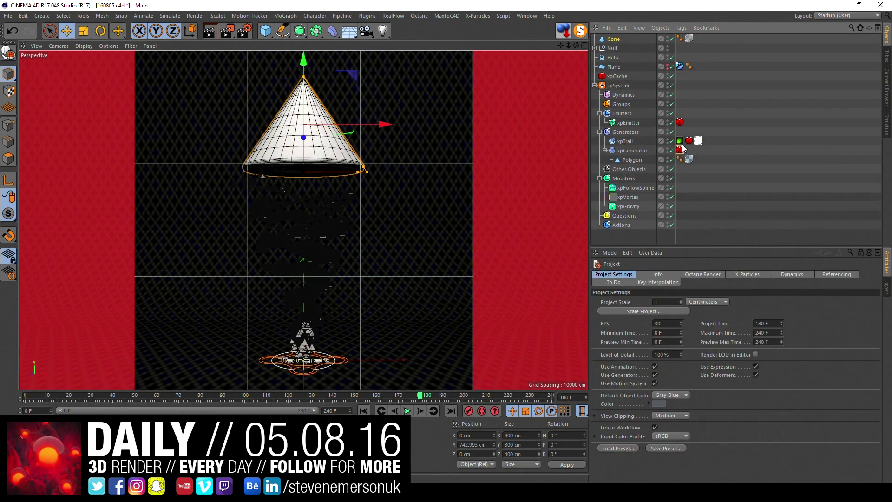
Select xpCache and open the Octane Live Viewer window.
{"action": "left_click", "coordinate": [681, 149]}
{"action": "left_click", "coordinate": [619, 76]}
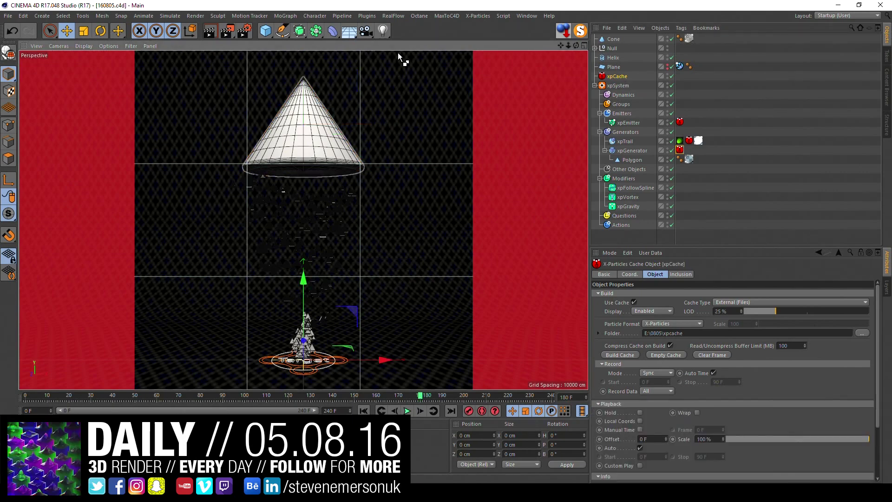
{"action": "left_click", "coordinate": [418, 16]}
{"action": "left_click", "coordinate": [419, 39]}
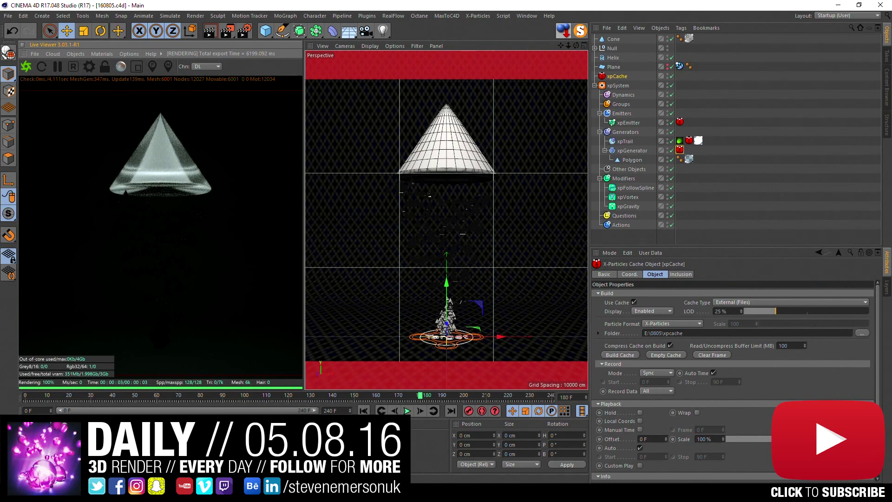
Step to frame 181 and back to 180, then switch the viewport to Lines display.
{"action": "left_click", "coordinate": [422, 411]}
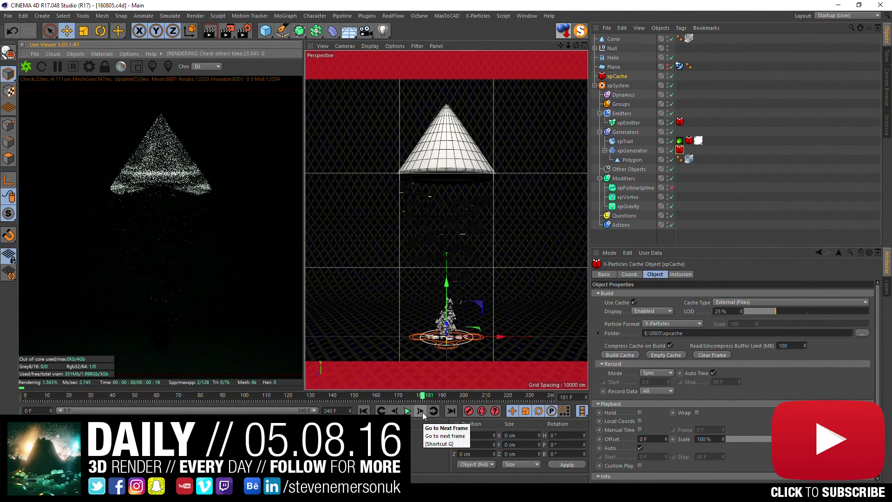
{"action": "left_click", "coordinate": [398, 410]}
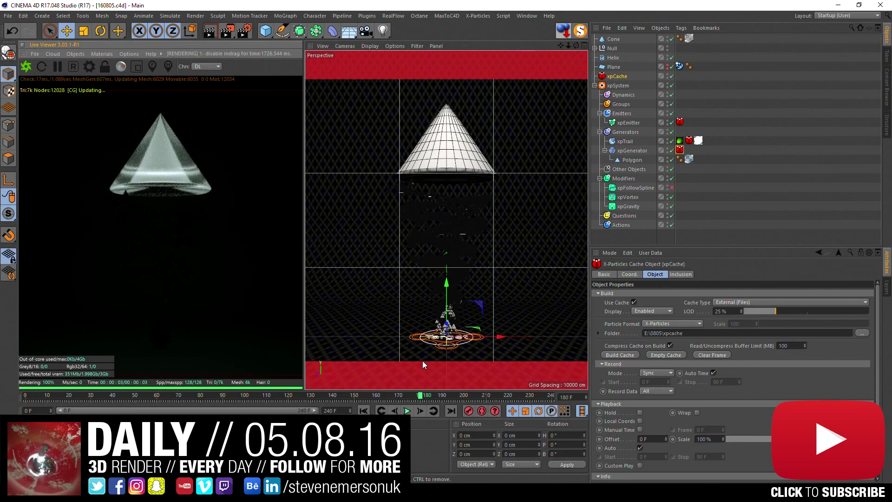
{"action": "left_click", "coordinate": [377, 46]}
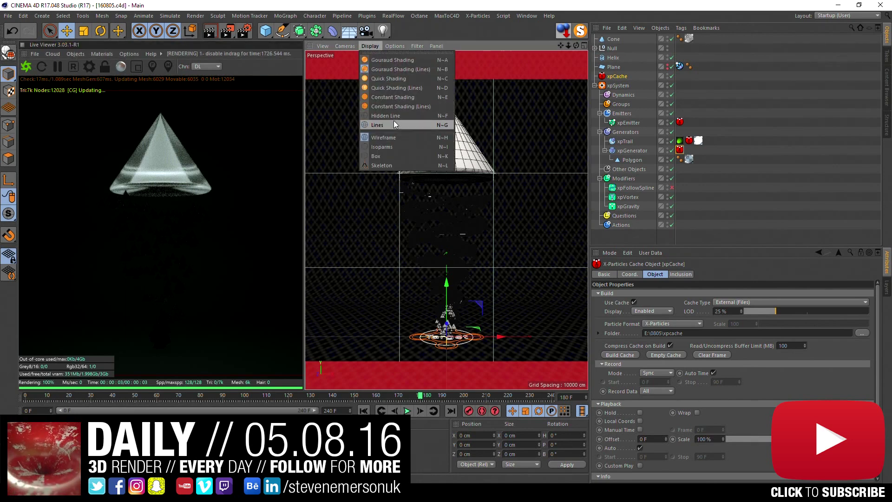
{"action": "left_click", "coordinate": [390, 120]}
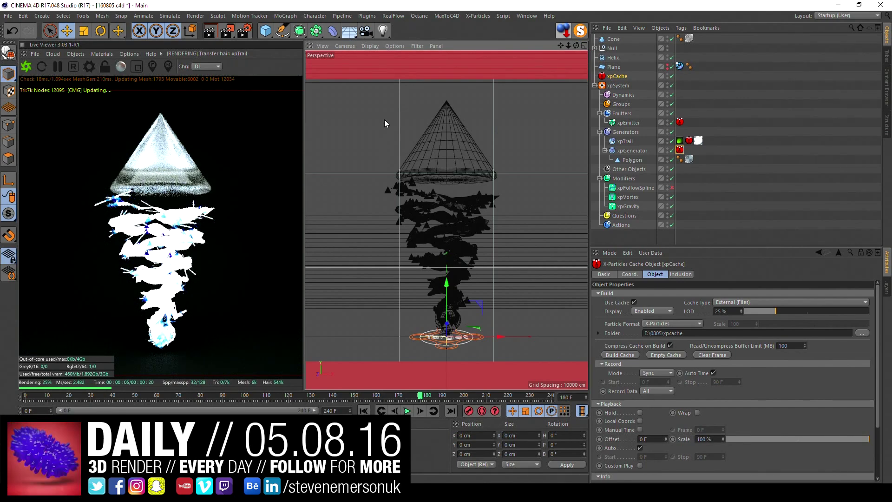
Duplicate the Cone as Cone.1 and flip its orientation to -Y.
{"action": "left_click", "coordinate": [760, 195]}
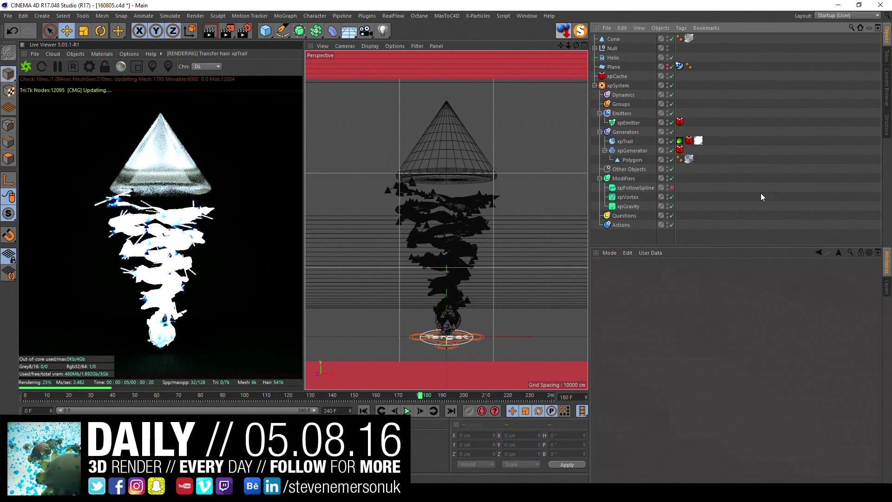
{"action": "left_click", "coordinate": [617, 39]}
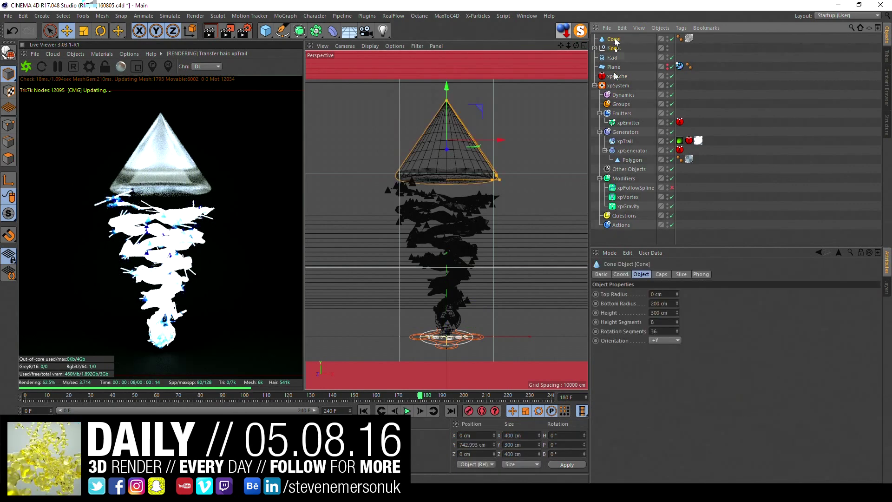
{"action": "left_click_drag", "start_coordinate": [616, 40], "coordinate": [616, 44], "text": "ctrl"}
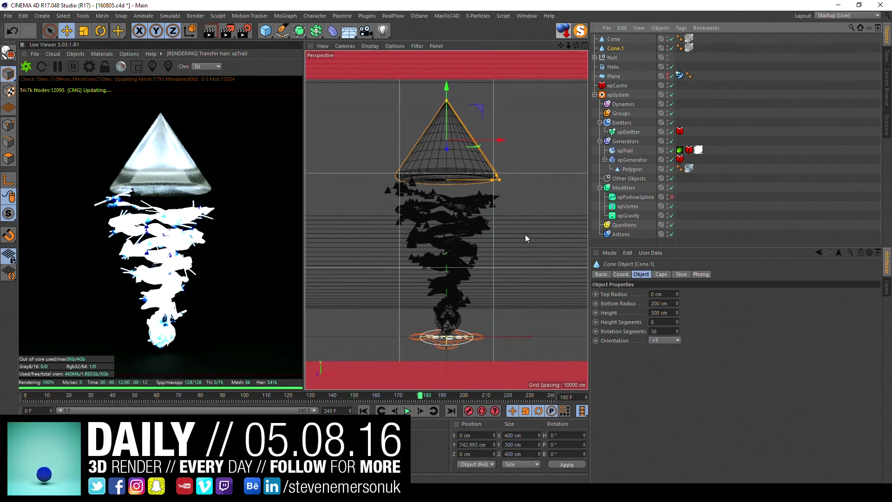
{"action": "left_click", "coordinate": [665, 341]}
{"action": "left_click", "coordinate": [670, 378]}
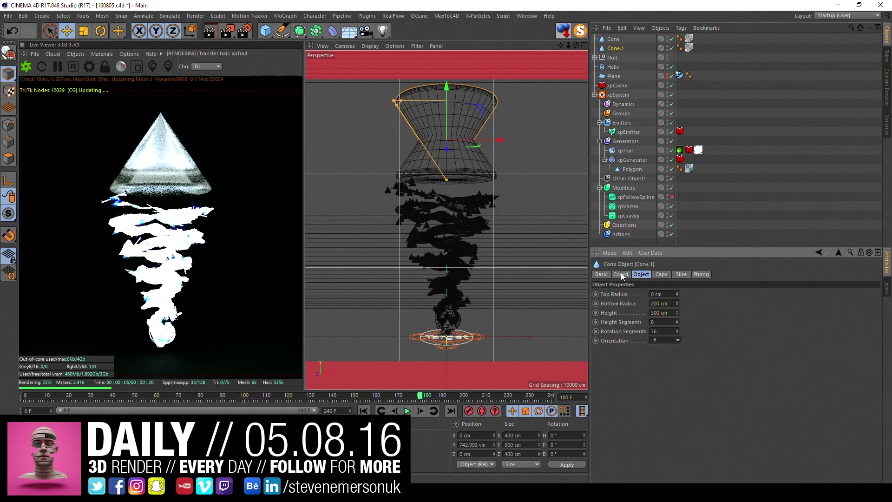
Size Cone.1 to 100 cm bottom radius and 200 cm height, then lower it below the original cone.
{"action": "double_click", "coordinate": [665, 303]}
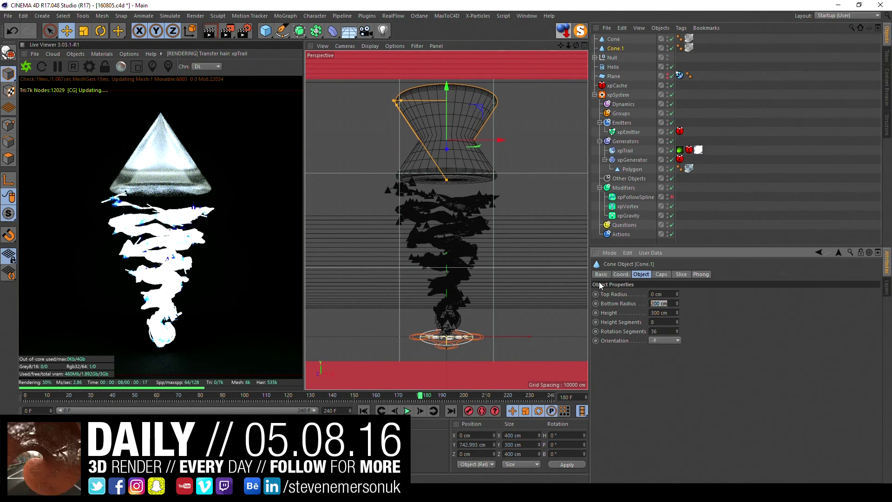
{"action": "type", "text": "180"}
{"action": "key", "text": "Tab"}
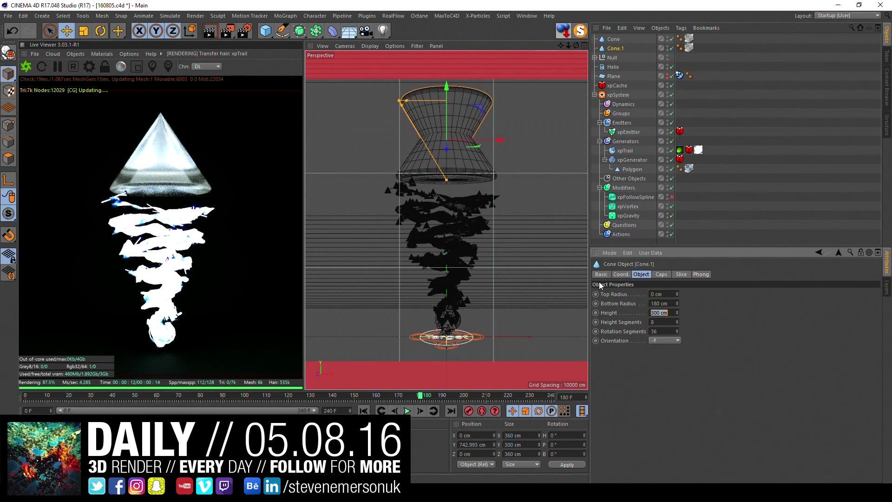
{"action": "type", "text": "280"}
{"action": "key", "text": "Return"}
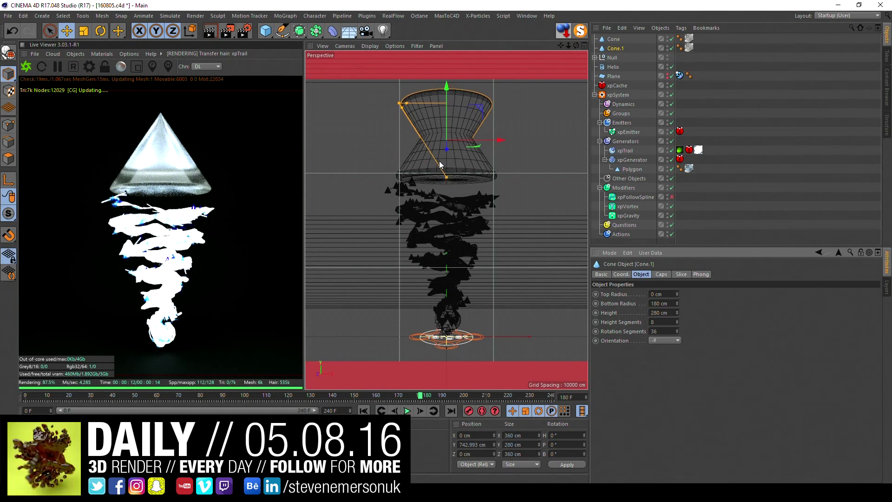
{"action": "left_click", "coordinate": [672, 301]}
{"action": "type", "text": "100"}
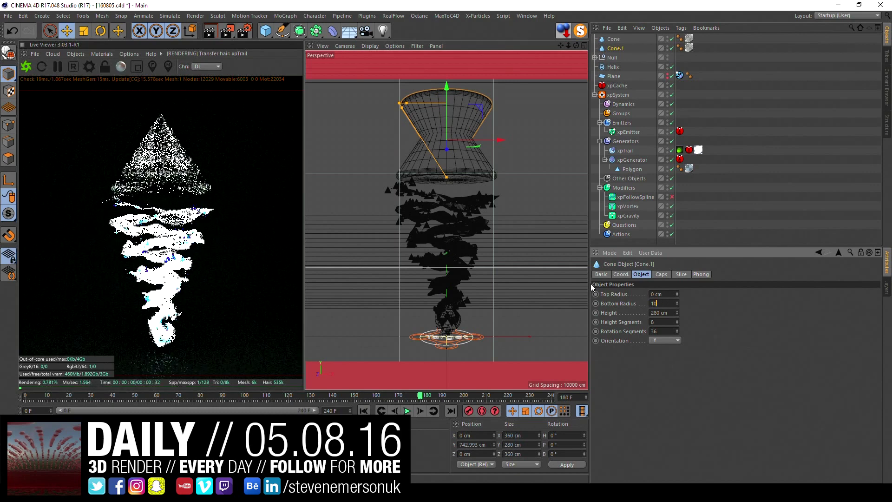
{"action": "key", "text": "Tab"}
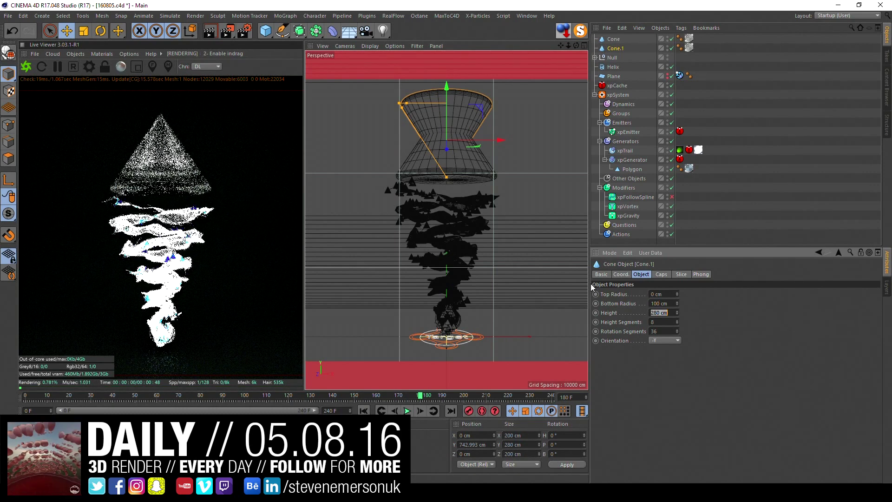
{"action": "type", "text": "200"}
{"action": "key", "text": "Return"}
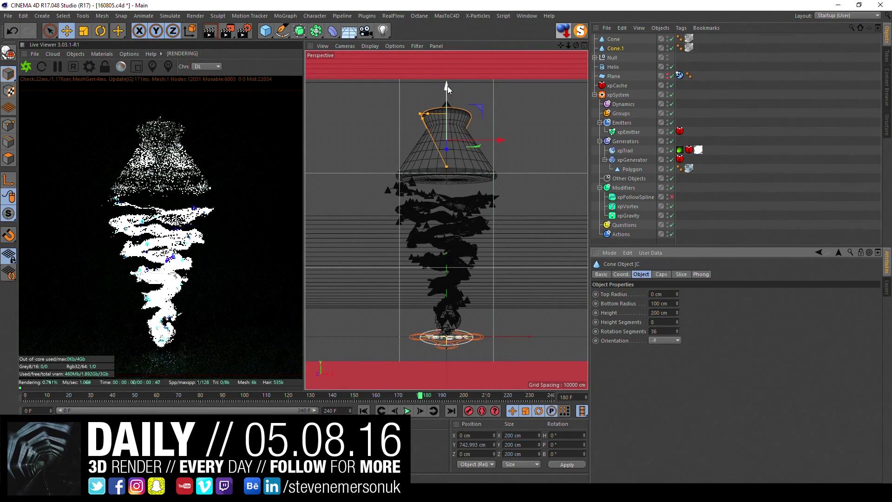
{"action": "left_click_drag", "start_coordinate": [447, 85], "coordinate": [456, 143]}
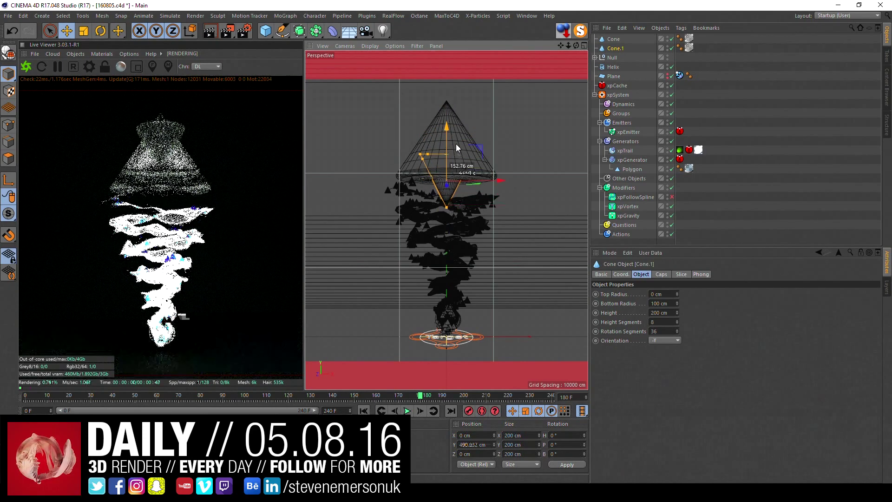
{"action": "mouse_move", "coordinate": [456, 143]}
{"action": "left_mouse_down"}
{"action": "mouse_move", "coordinate": [457, 154]}
{"action": "mouse_move", "coordinate": [450, 149]}
{"action": "left_mouse_up"}
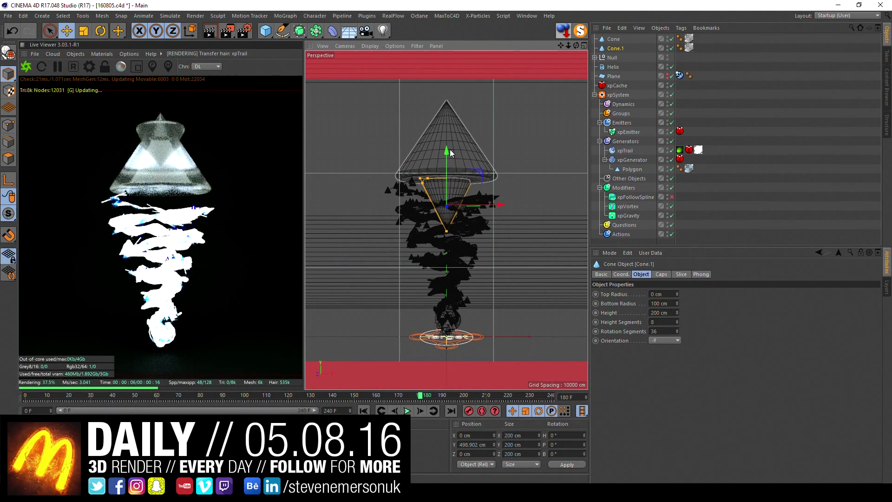
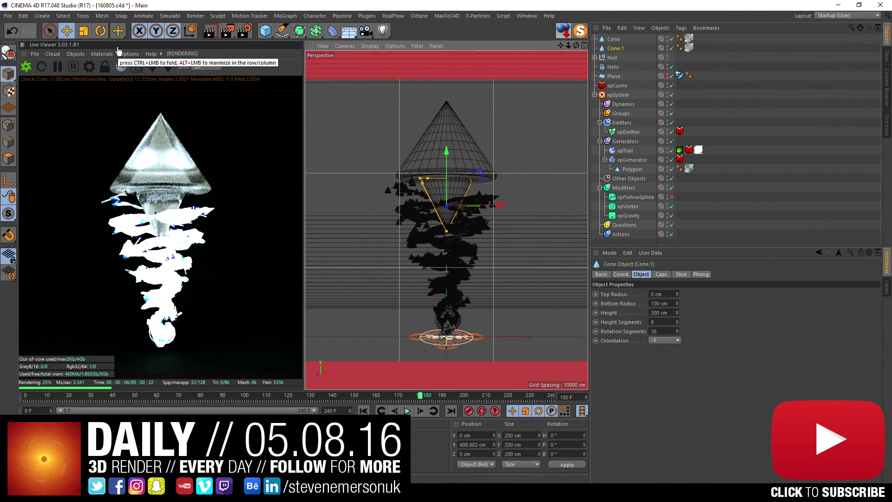
Set Octane specular and glossy depth to 8, diffuse depth to 3, and enable post-processing bloom.
{"action": "left_click", "coordinate": [89, 67]}
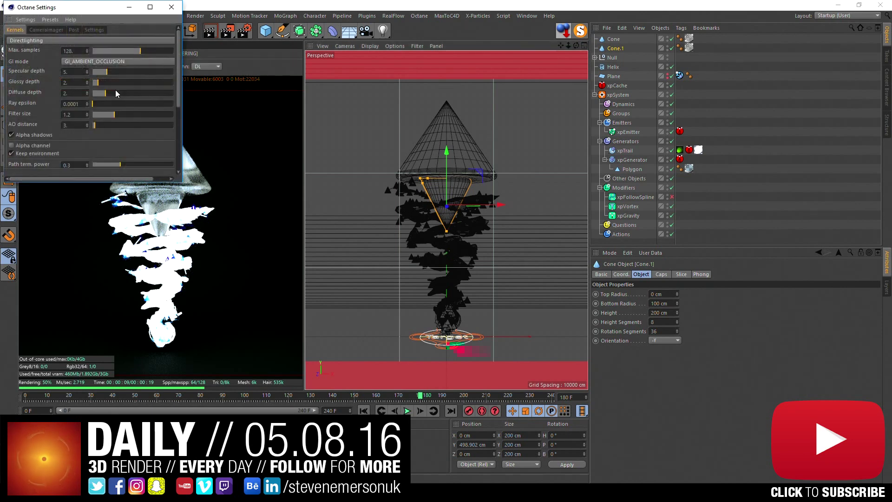
{"action": "left_click_drag", "start_coordinate": [107, 10], "coordinate": [414, 116]}
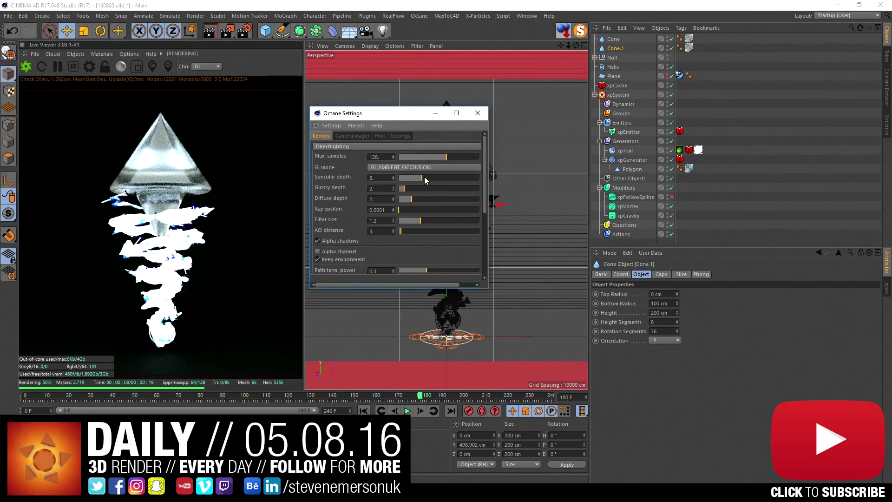
{"action": "left_click", "coordinate": [425, 178]}
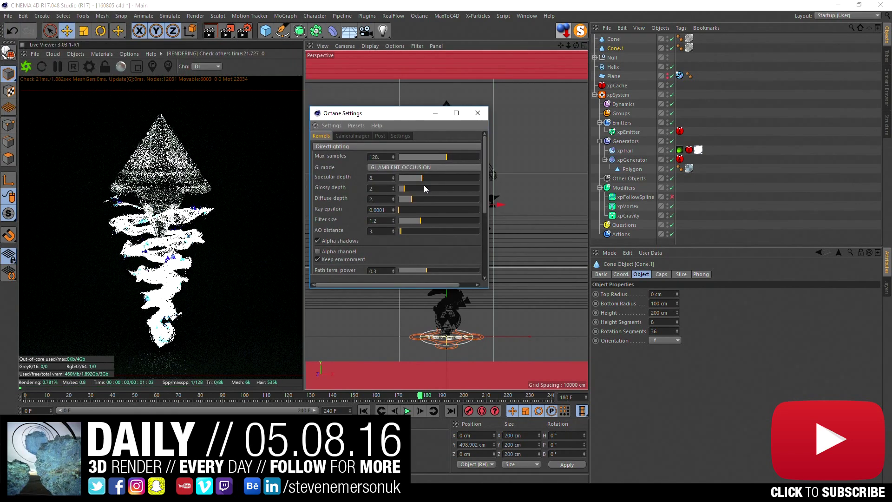
{"action": "left_click", "coordinate": [423, 188]}
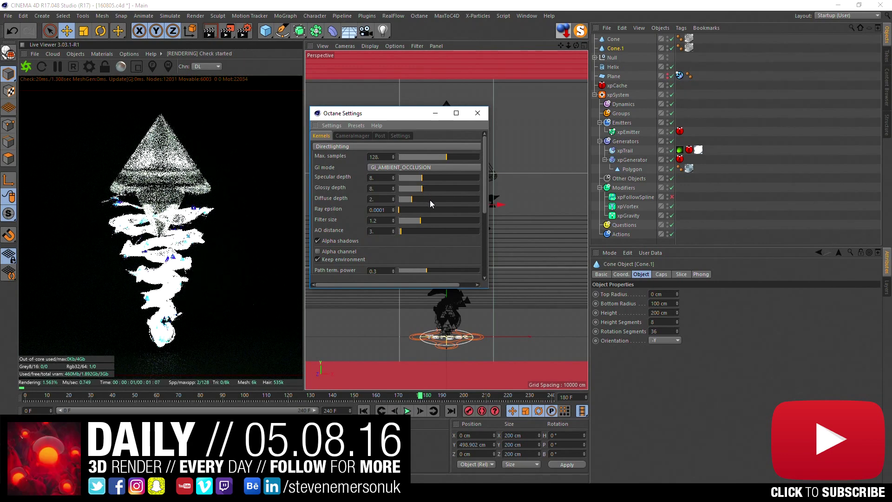
{"action": "left_click", "coordinate": [430, 200]}
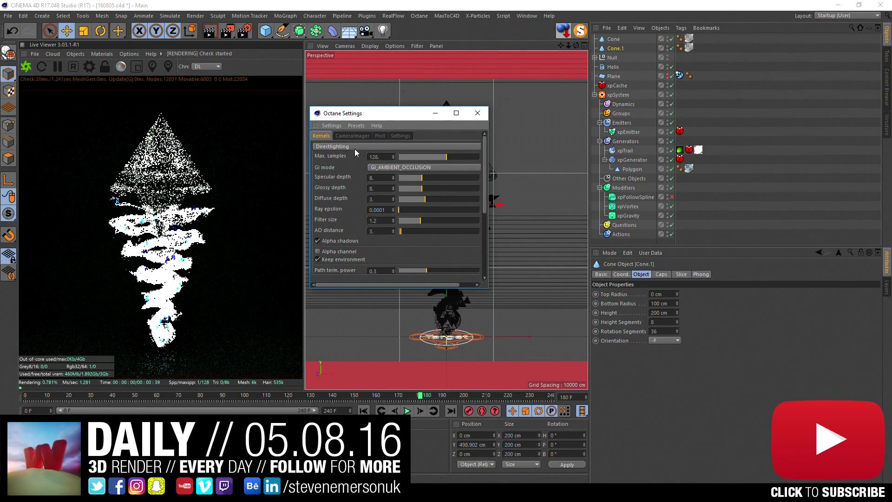
{"action": "left_click", "coordinate": [380, 136]}
{"action": "left_click", "coordinate": [317, 145]}
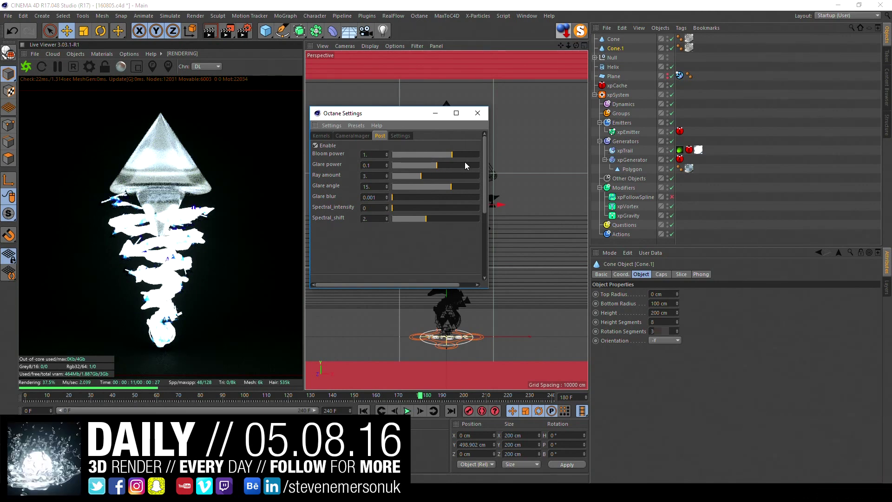
In Octane Post settings, raise glare power to about 3.78 and lower ray amount to 1.
{"action": "type", "text": "6"}
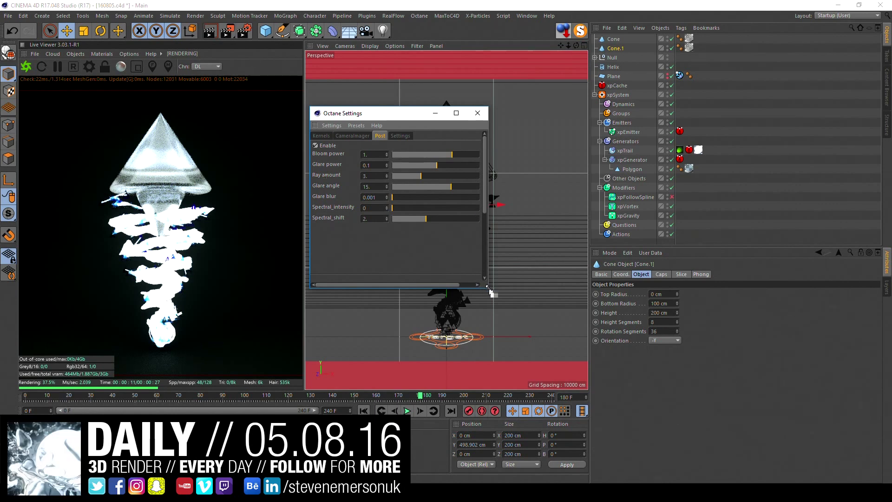
{"action": "left_click_drag", "start_coordinate": [489, 287], "coordinate": [679, 366]}
{"action": "left_click", "coordinate": [574, 166]}
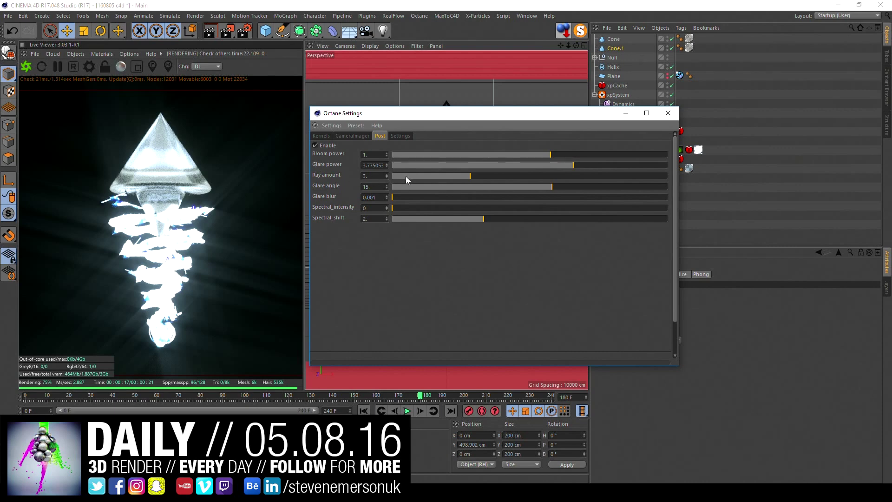
{"action": "left_click_drag", "start_coordinate": [406, 177], "coordinate": [379, 177]}
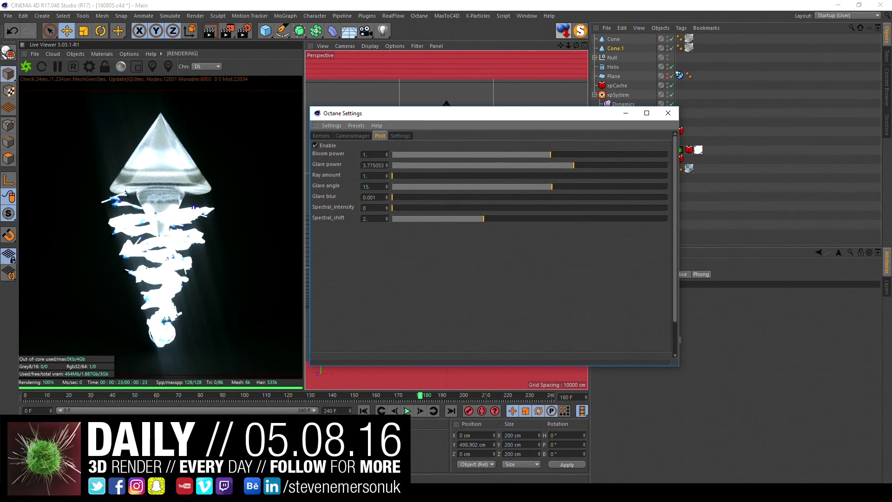
Inspect Octane Material.1's Blackbody Emission, then close the Material Editor and Octane Settings.
{"action": "double_click", "coordinate": [19, 442]}
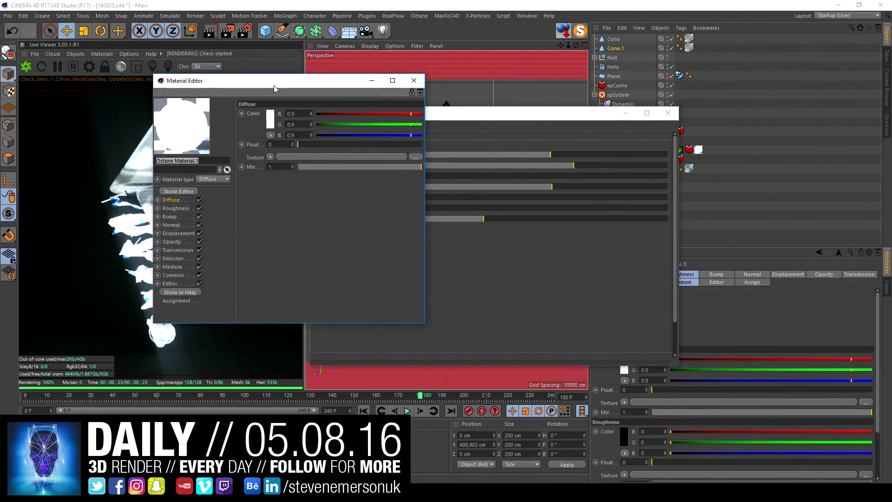
{"action": "left_click_drag", "start_coordinate": [260, 76], "coordinate": [558, 130]}
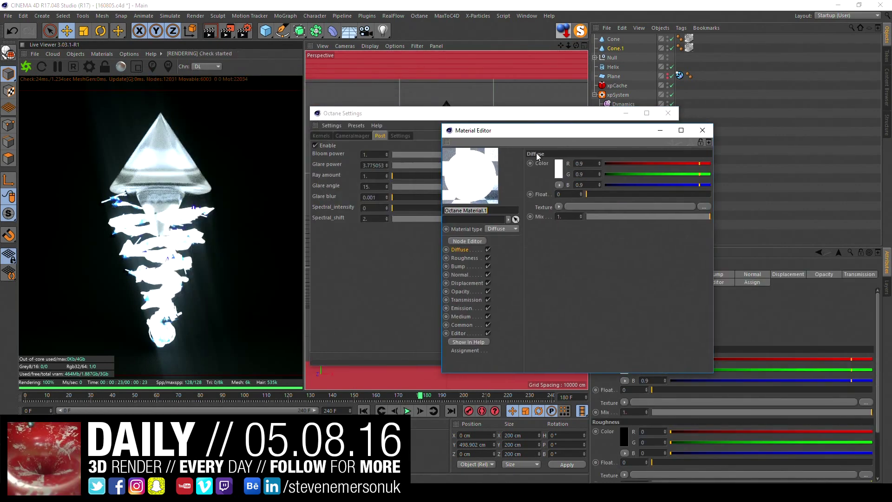
{"action": "left_click", "coordinate": [462, 308]}
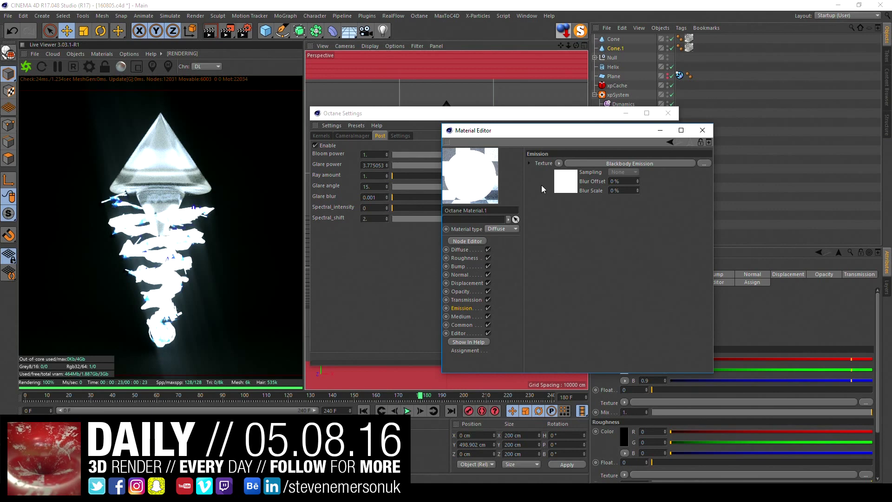
{"action": "left_click", "coordinate": [572, 180]}
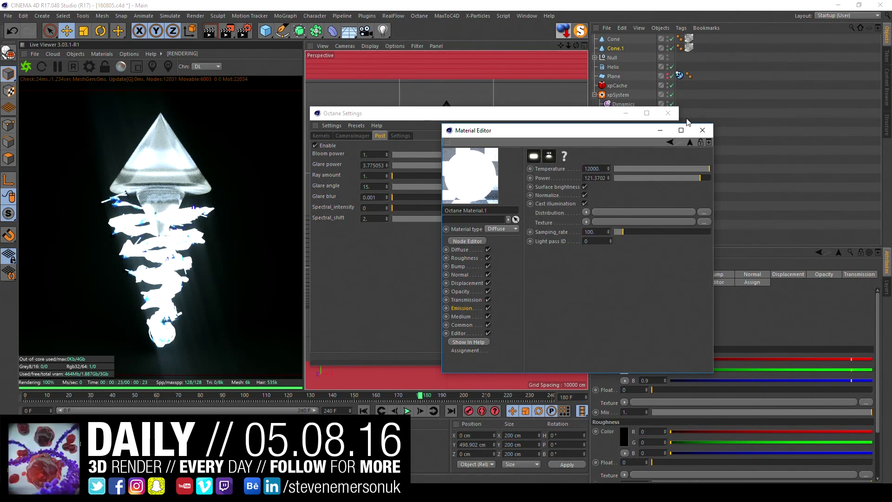
{"action": "left_click", "coordinate": [703, 130]}
{"action": "left_click", "coordinate": [668, 112]}
Set the xpGenerator's triangle Polygon width and height to 3 cm.
{"action": "left_click", "coordinate": [634, 170]}
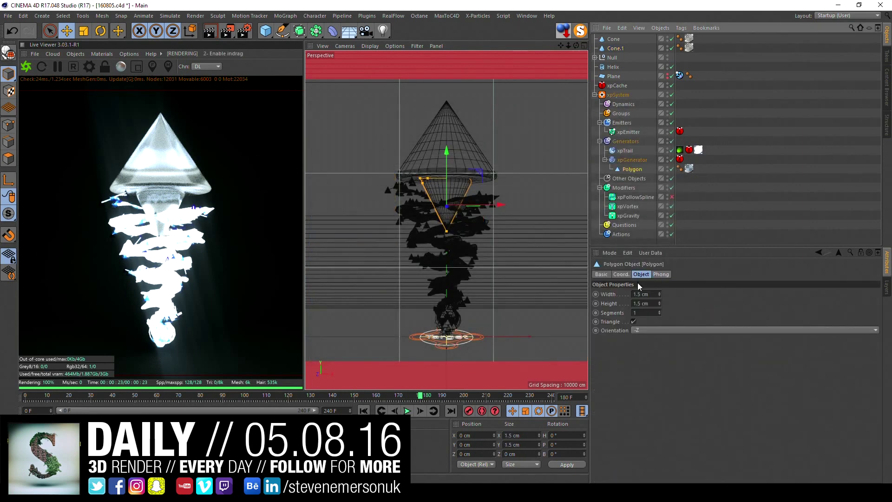
{"action": "double_click", "coordinate": [653, 296]}
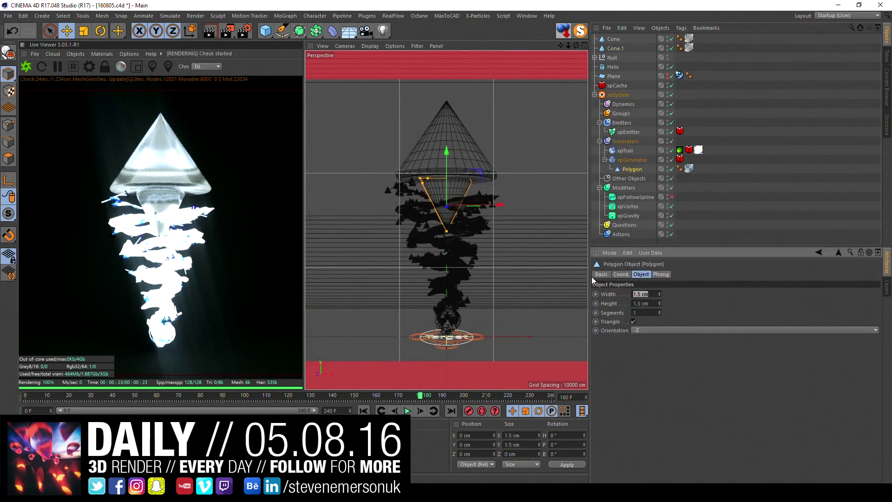
{"action": "type", "text": "3"}
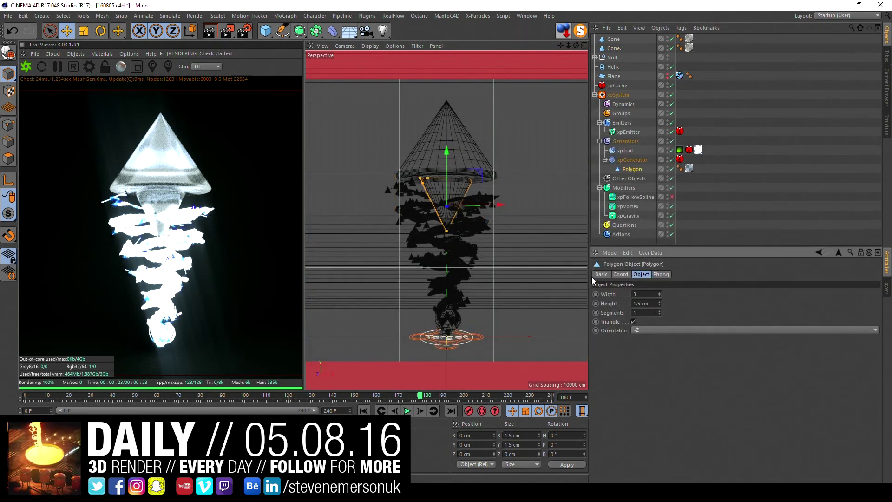
{"action": "key", "text": "Tab"}
{"action": "type", "text": "3"}
{"action": "key", "text": "Return"}
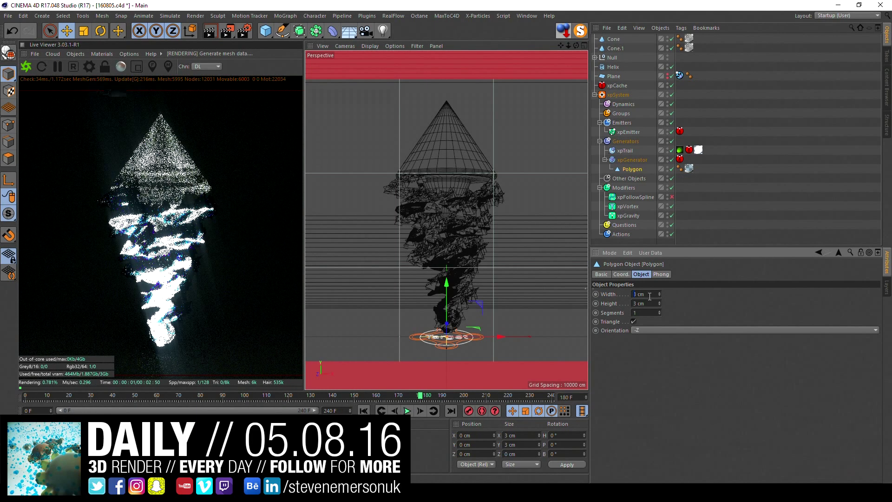
Enlarge the Polygon to 4 cm wide and 4 cm high and save the scene.
{"action": "type", "text": "4"}
{"action": "key", "text": "Tab"}
{"action": "type", "text": "4"}
{"action": "key", "text": "Return"}
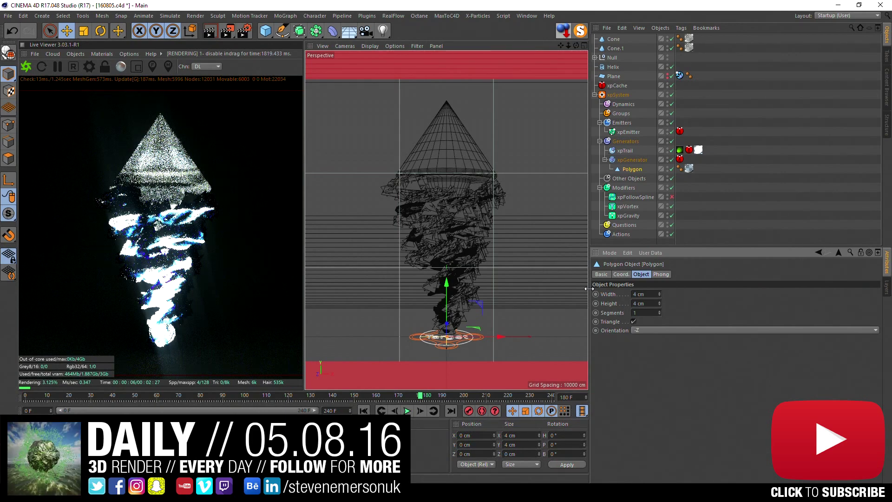
{"action": "key", "text": "ctrl+s"}
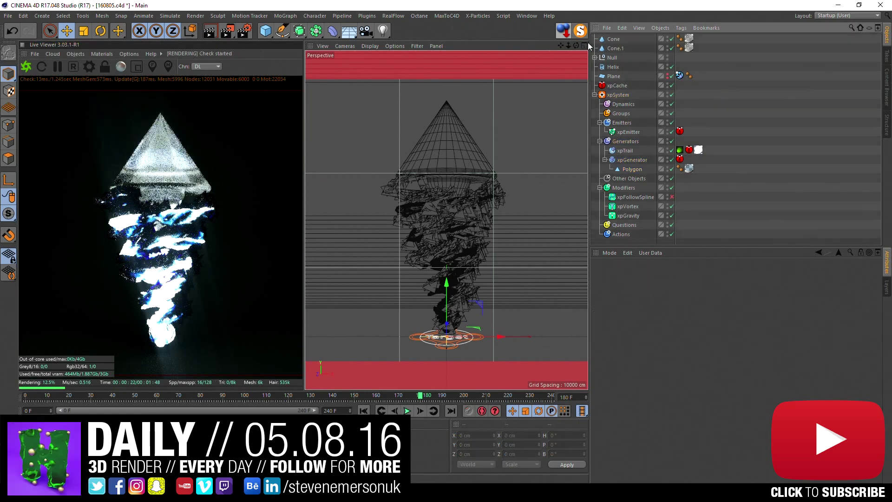
Select the Cone, tidy the object hierarchy, and look through the OctaneCamera.
{"action": "left_click", "coordinate": [613, 39]}
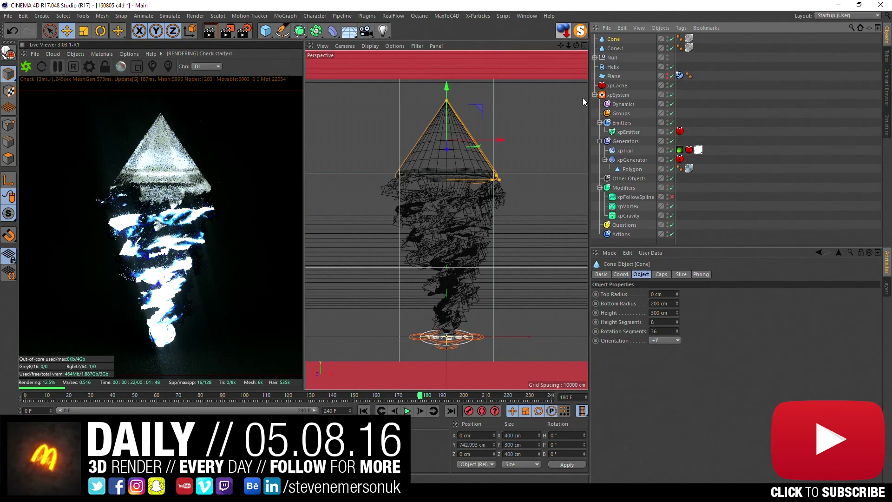
{"action": "left_click", "coordinate": [825, 67]}
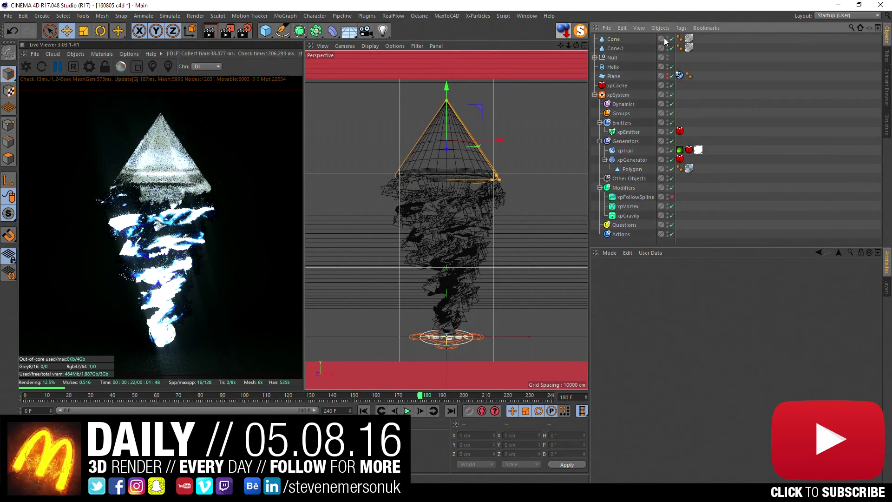
{"action": "left_click", "coordinate": [614, 39]}
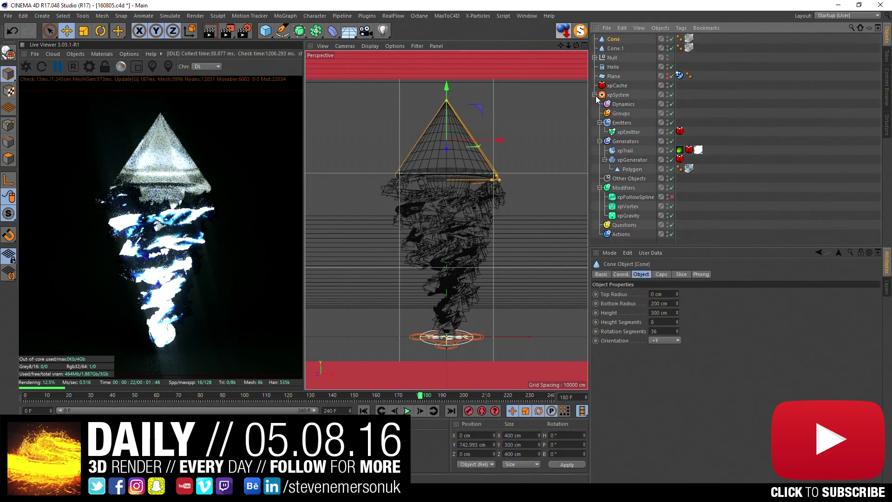
{"action": "left_click", "coordinate": [595, 95]}
{"action": "left_click", "coordinate": [595, 58]}
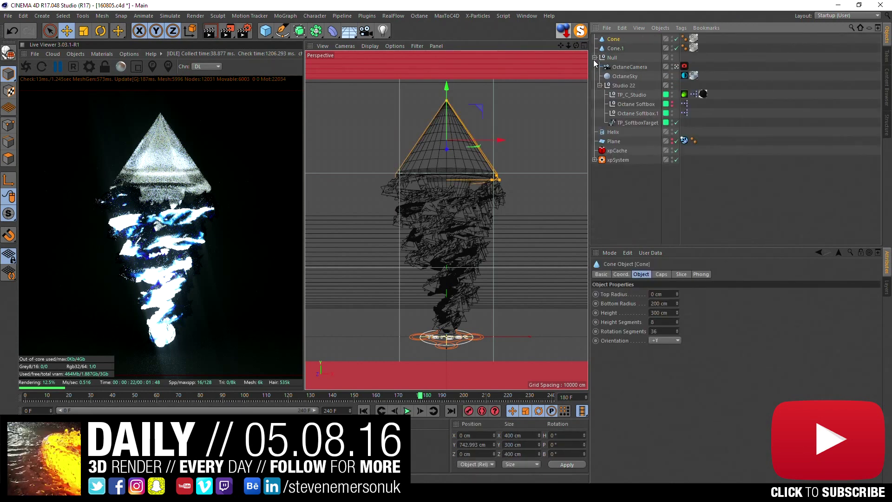
{"action": "left_click", "coordinate": [676, 67]}
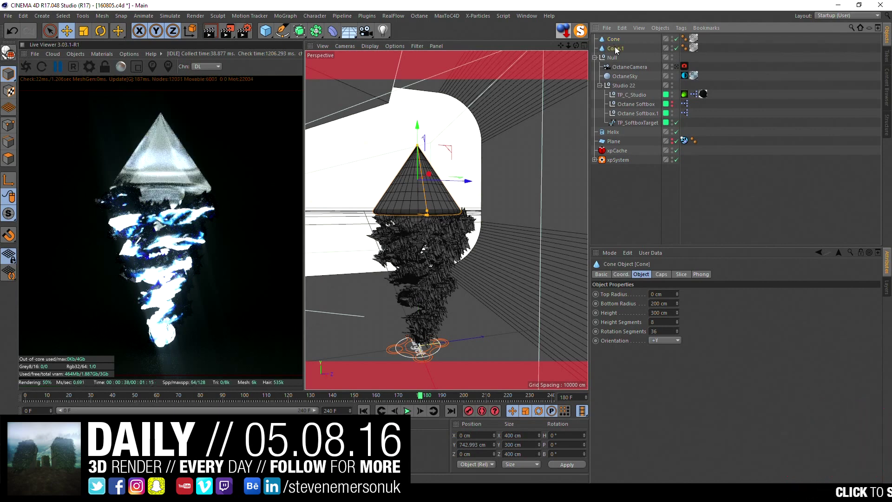
Duplicate the cone as Cone.2 and Magic Solo both cones.
{"action": "key", "text": "ctrl+v"}
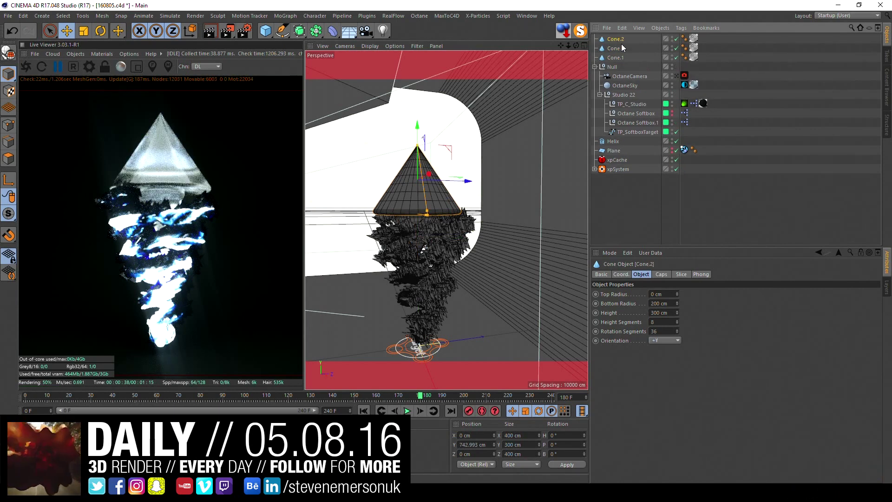
{"action": "left_click", "coordinate": [580, 31]}
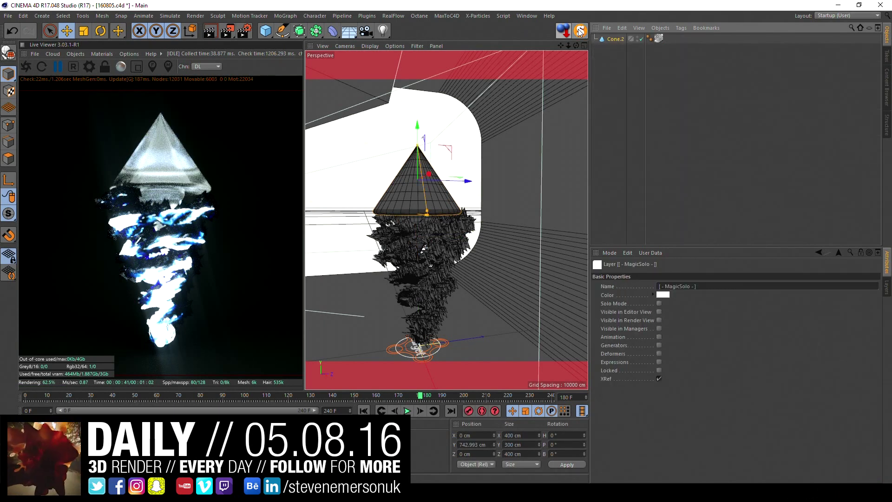
{"action": "left_click", "coordinate": [580, 31]}
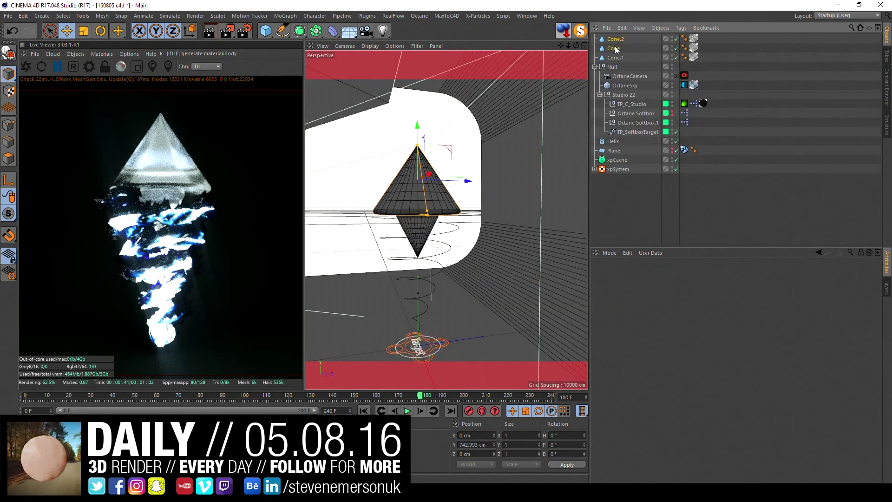
{"action": "left_click", "coordinate": [613, 49], "text": "ctrl"}
{"action": "left_click", "coordinate": [580, 31]}
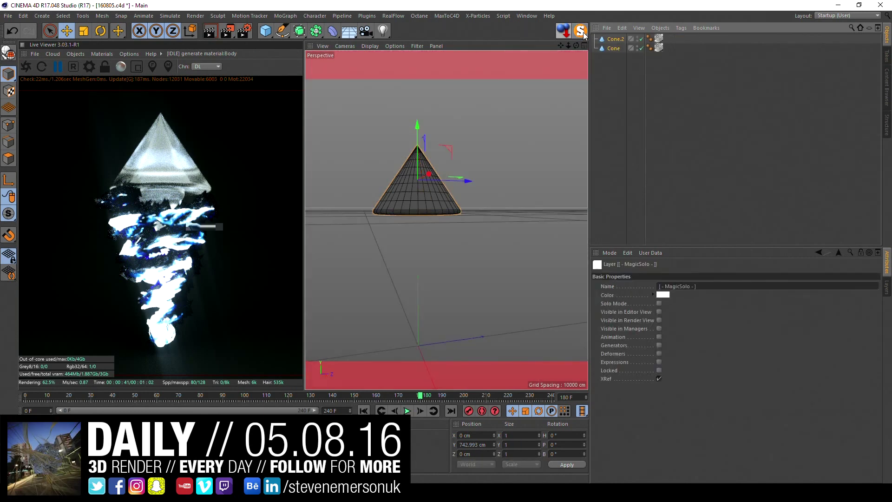
{"action": "left_click", "coordinate": [615, 39]}
Wrap Cone.2 in an Atom Array with a 2 cm sphere radius.
{"action": "left_click", "coordinate": [320, 35]}
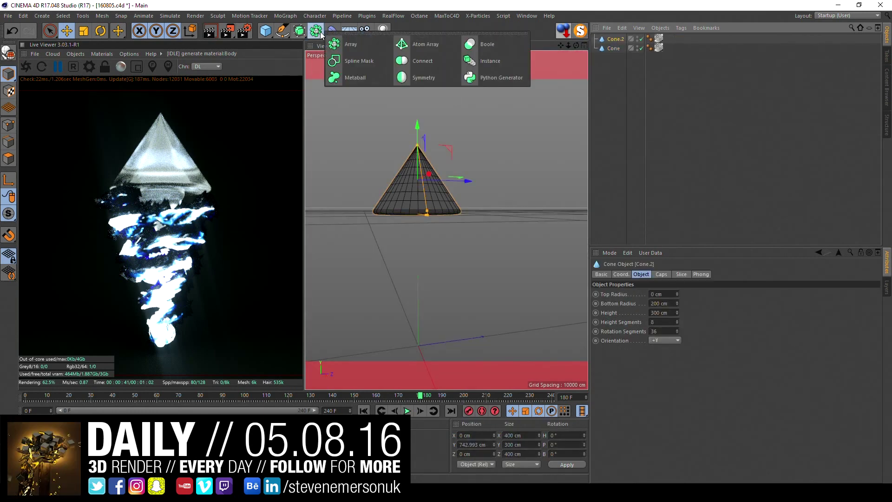
{"action": "left_click", "coordinate": [420, 44], "text": "alt"}
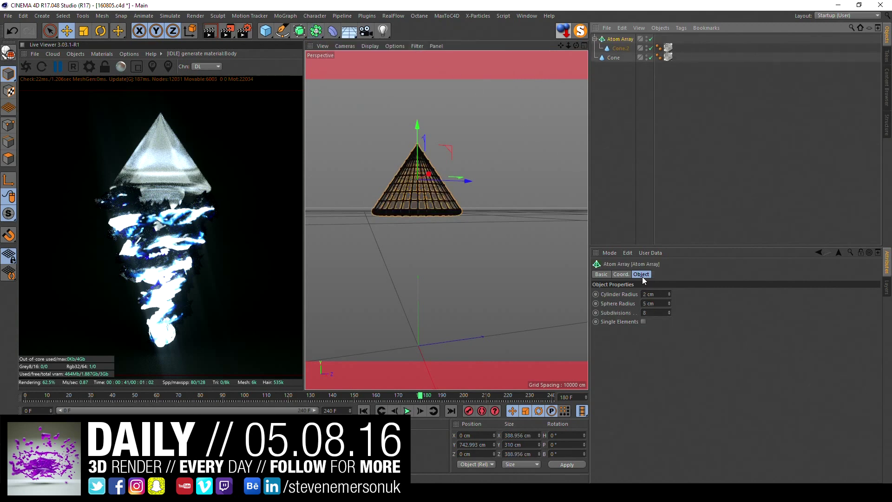
{"action": "left_click", "coordinate": [663, 301]}
{"action": "type", "text": "2"}
{"action": "key", "text": "Return"}
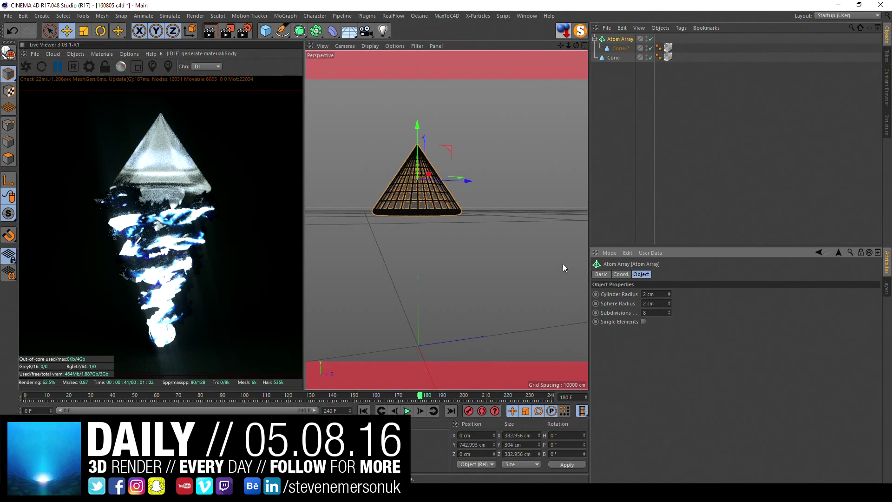
Give Cone.2 a filleted bottom cap and 8 rotation segments.
{"action": "left_click", "coordinate": [627, 72]}
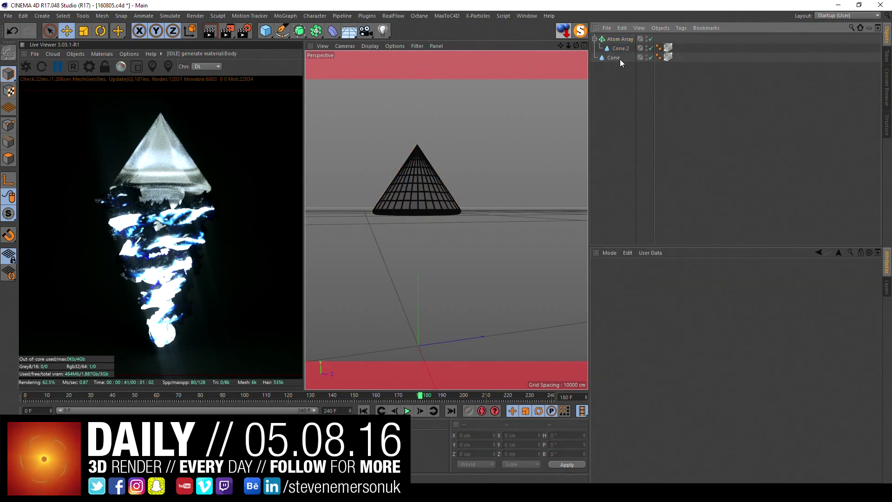
{"action": "left_click", "coordinate": [621, 48]}
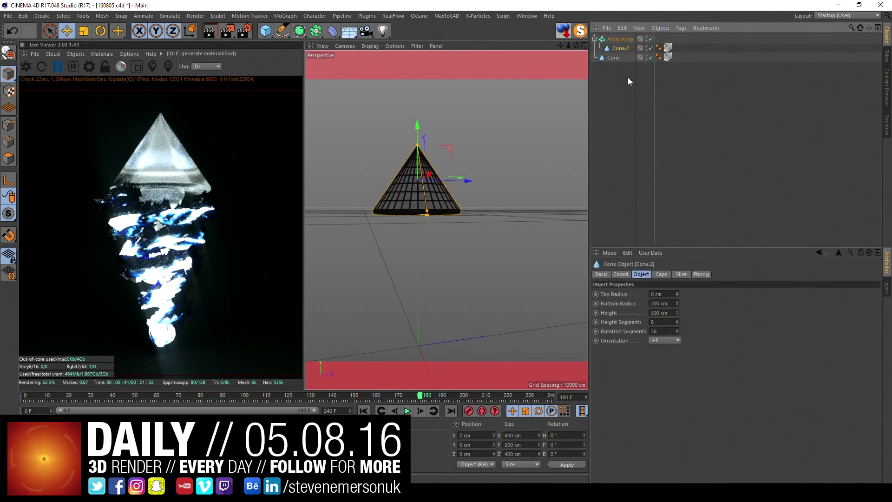
{"action": "left_click", "coordinate": [662, 277]}
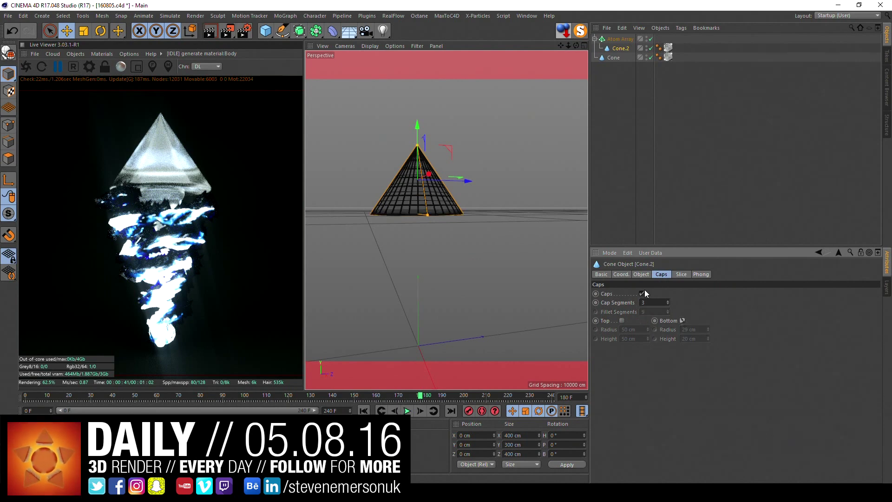
{"action": "left_click", "coordinate": [683, 321]}
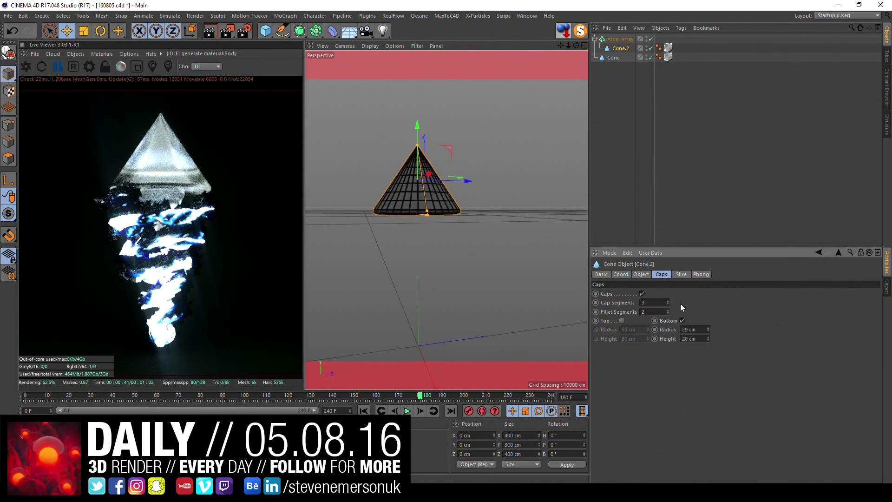
{"action": "left_click", "coordinate": [639, 276]}
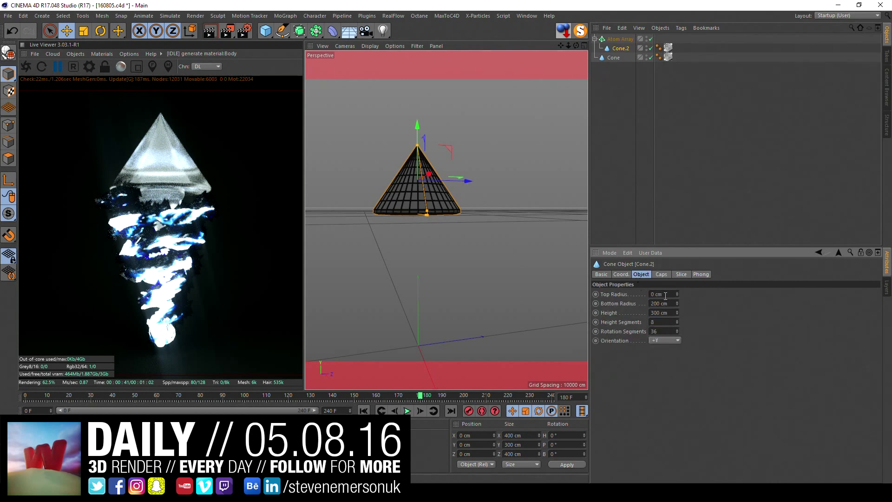
{"action": "type", "text": "10"}
{"action": "key", "text": "Return"}
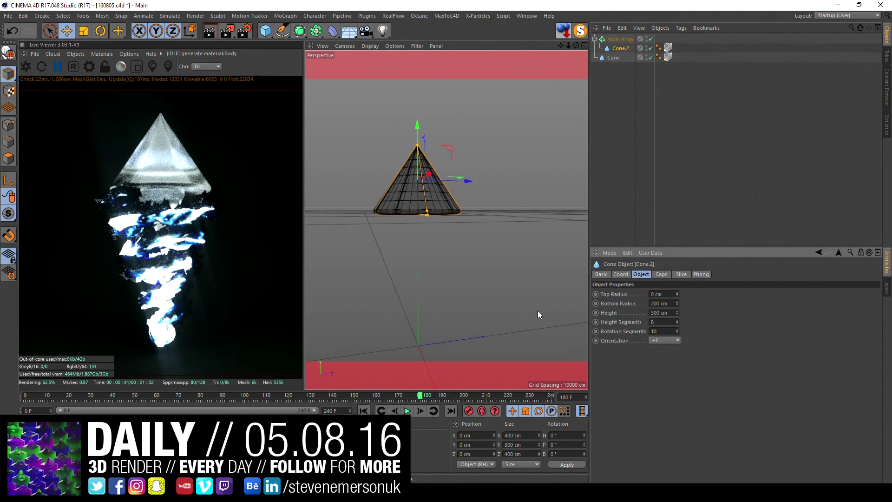
{"action": "type", "text": "8"}
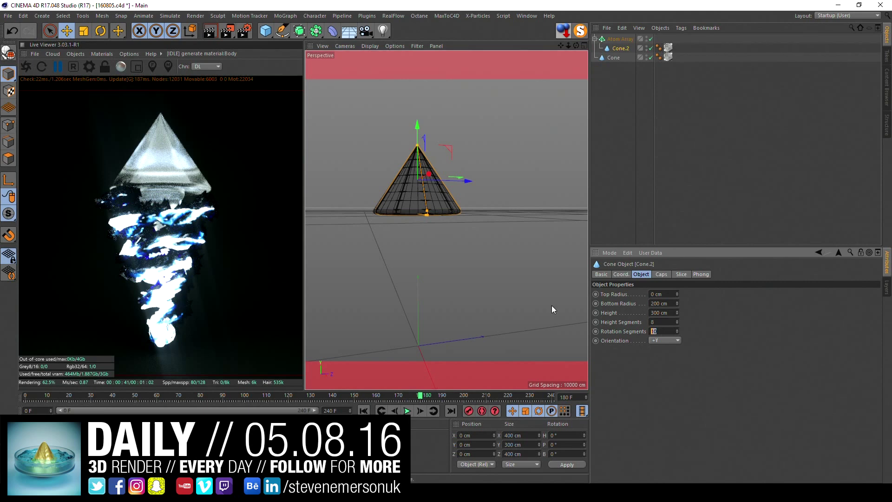
{"action": "key", "text": "Return"}
Hide Cone.2 and Magic Solo the Atom Array wireframe cone.
{"action": "left_click", "coordinate": [647, 48]}
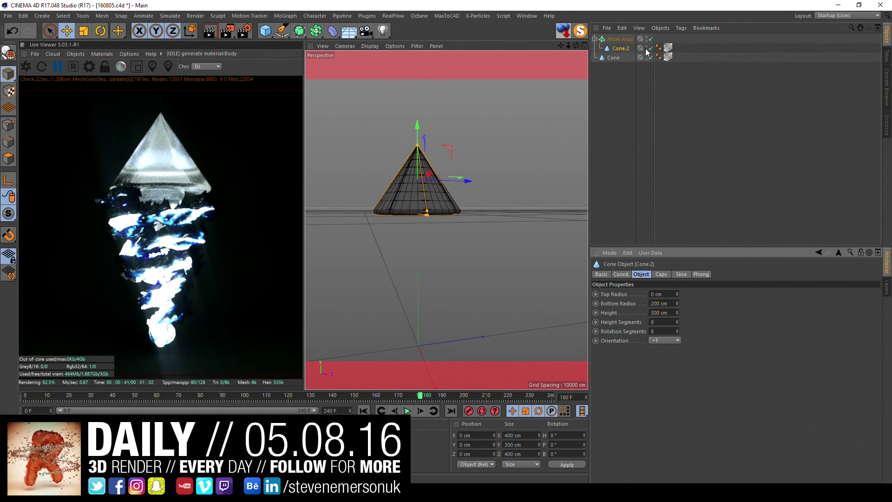
{"action": "left_click", "coordinate": [659, 74]}
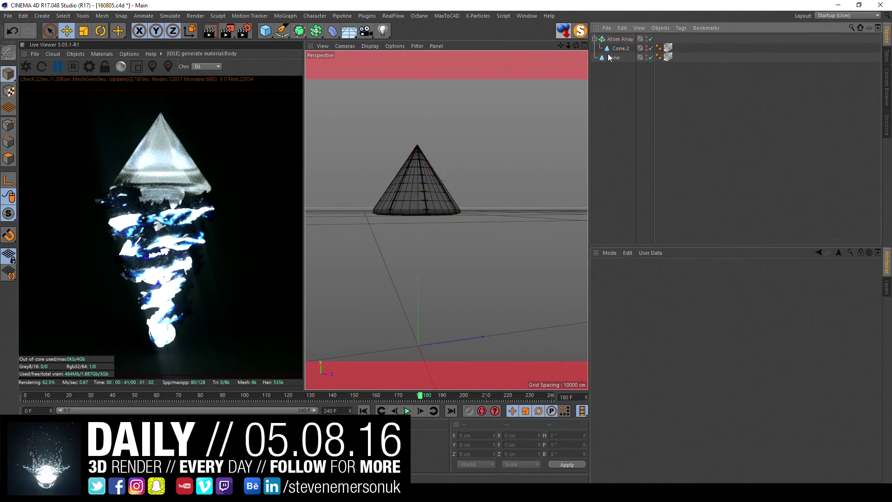
{"action": "left_click", "coordinate": [610, 40]}
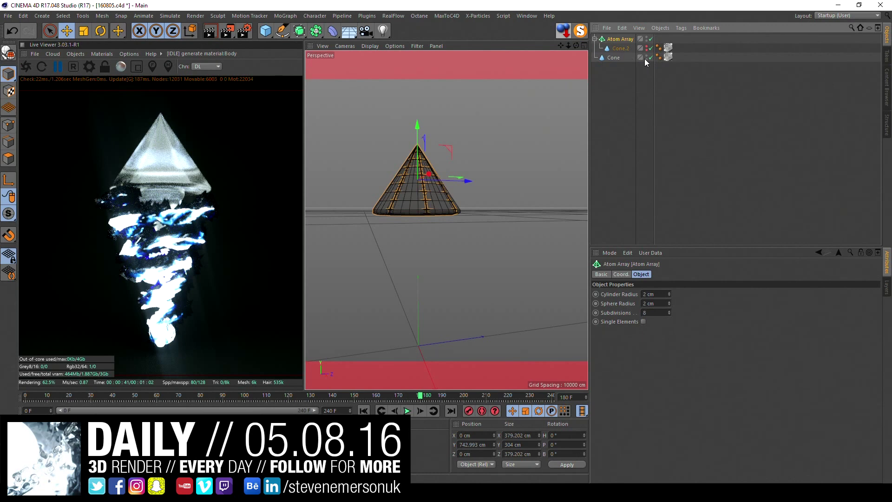
{"action": "left_click", "coordinate": [580, 31]}
{"action": "left_click", "coordinate": [642, 157]}
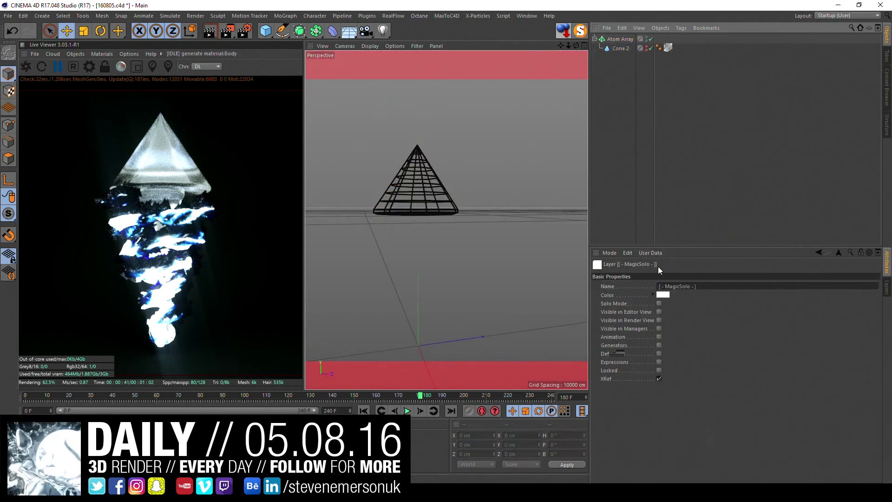
{"action": "left_click", "coordinate": [613, 40]}
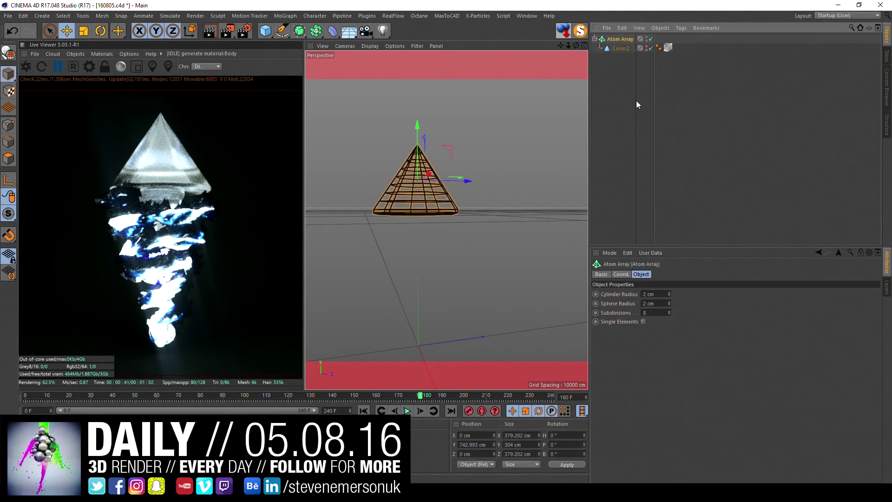
Resize Cone.2 to a 220 cm bottom radius and 330 cm height.
{"action": "left_click", "coordinate": [617, 49]}
{"action": "left_click", "coordinate": [677, 313]}
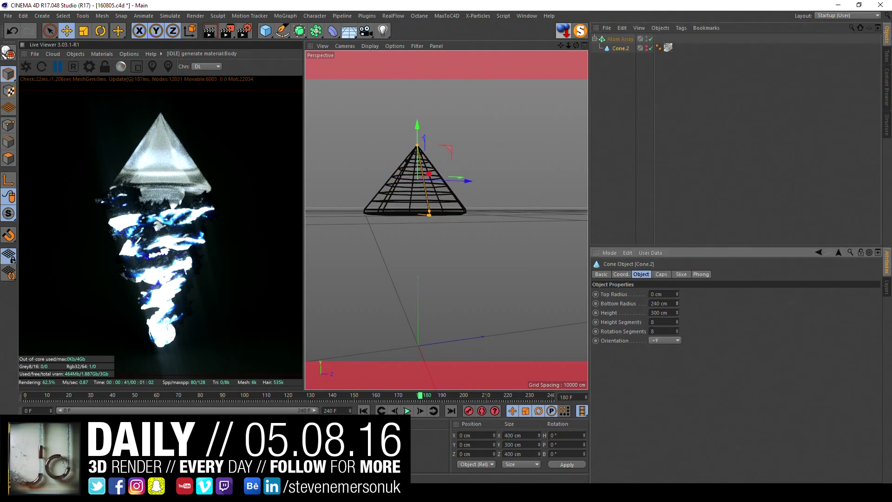
{"action": "key", "text": "ctrl+z"}
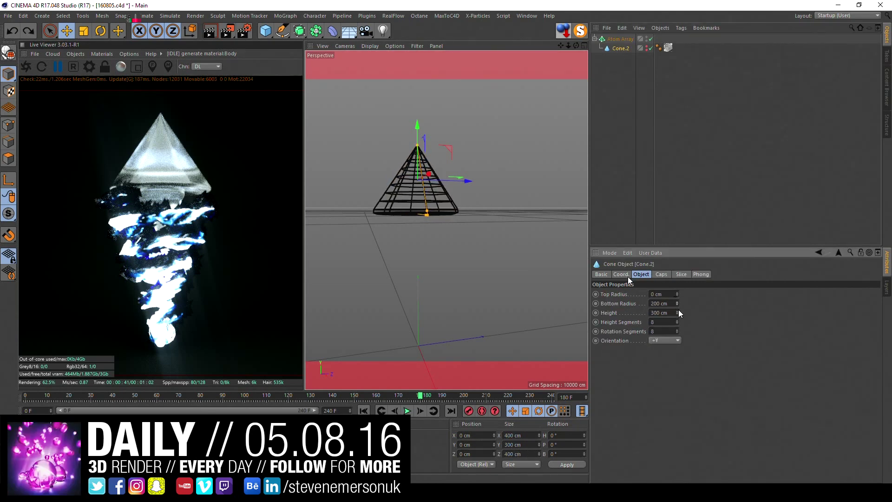
{"action": "left_click", "coordinate": [622, 274]}
{"action": "left_click", "coordinate": [648, 275]}
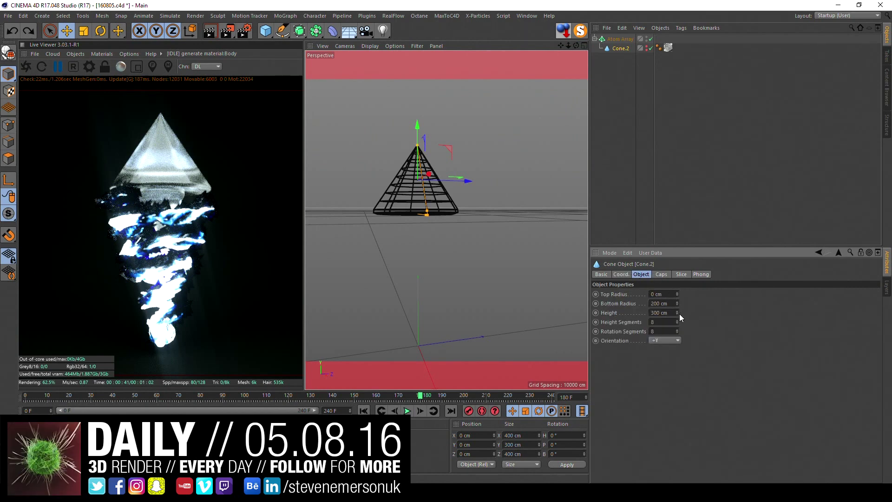
{"action": "left_click_drag", "start_coordinate": [668, 304], "coordinate": [607, 306]}
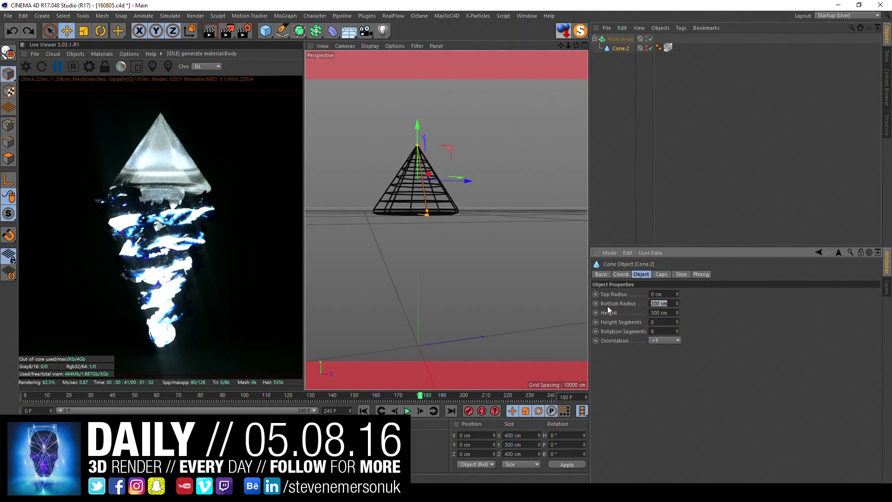
{"action": "type", "text": "220"}
{"action": "key", "text": "Return"}
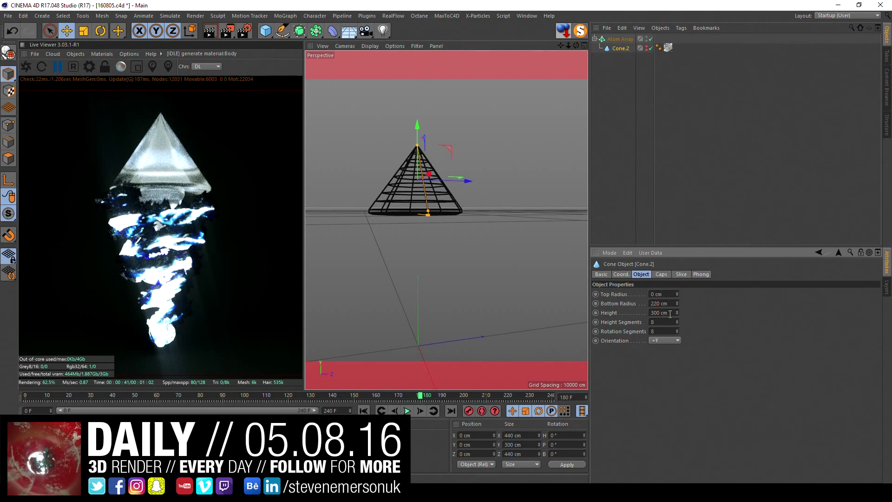
{"action": "type", "text": "330"}
{"action": "key", "text": "Return"}
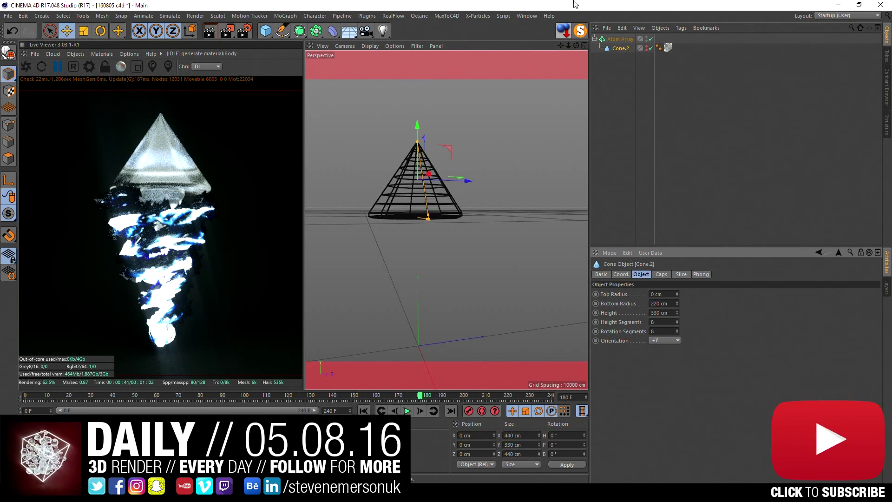
Turn off solo, raise the Atom Array about 16 cm, view through OctaneCamera, and save.
{"action": "left_click", "coordinate": [613, 40]}
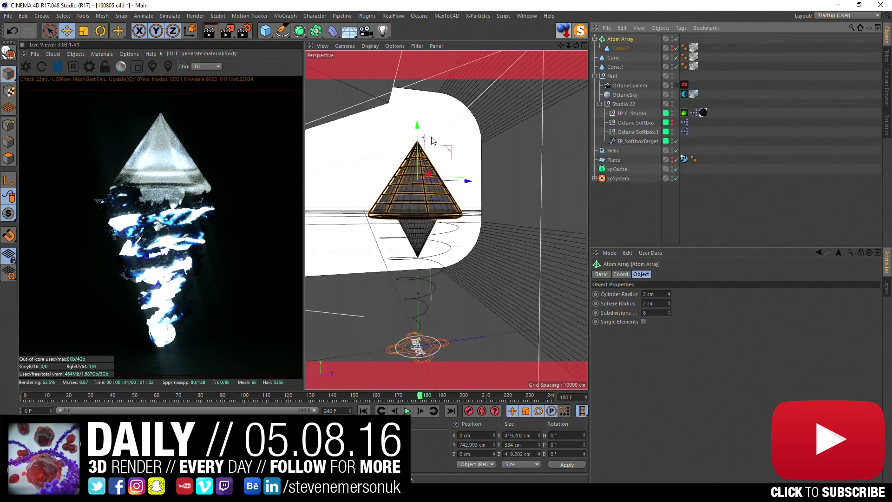
{"action": "left_click_drag", "start_coordinate": [421, 146], "coordinate": [422, 143]}
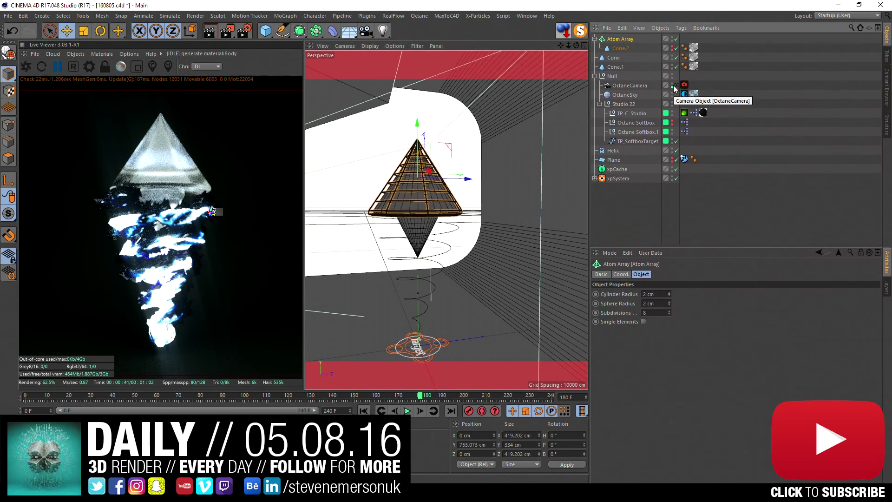
{"action": "left_click", "coordinate": [676, 86]}
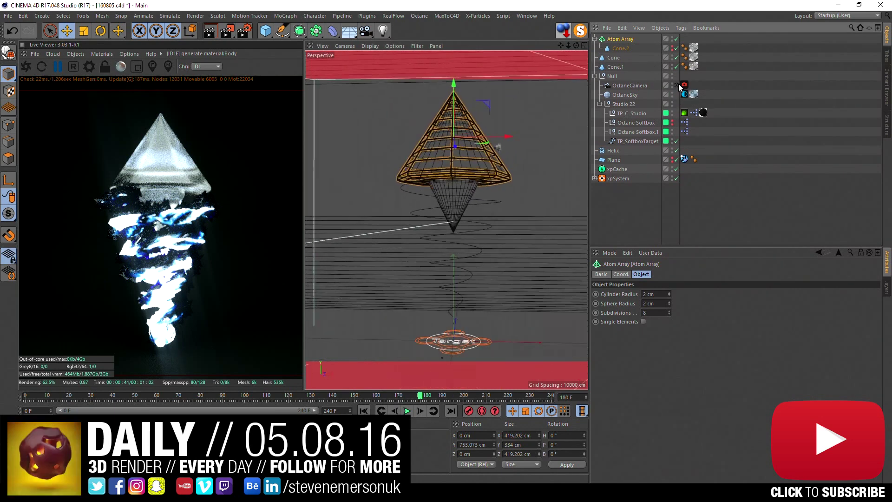
{"action": "key", "text": "ctrl+s"}
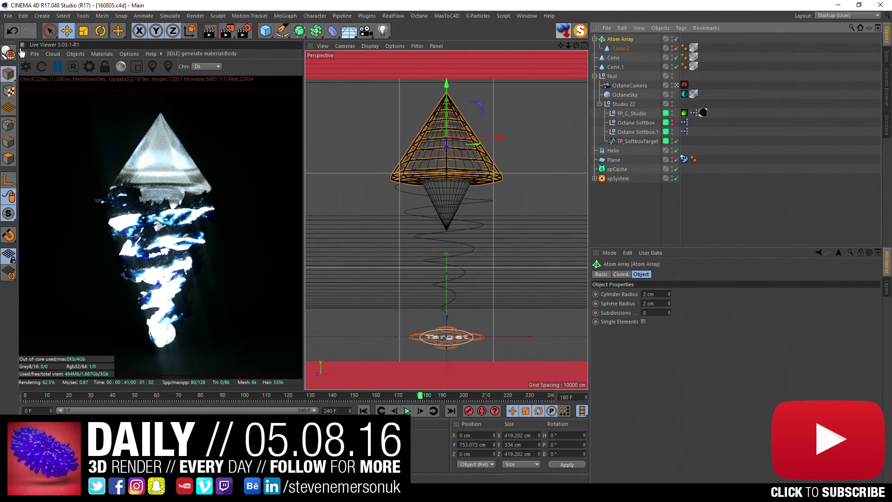
Restart the Octane live render, assign the Jello material to the Atom Array, and save.
{"action": "left_click", "coordinate": [26, 64]}
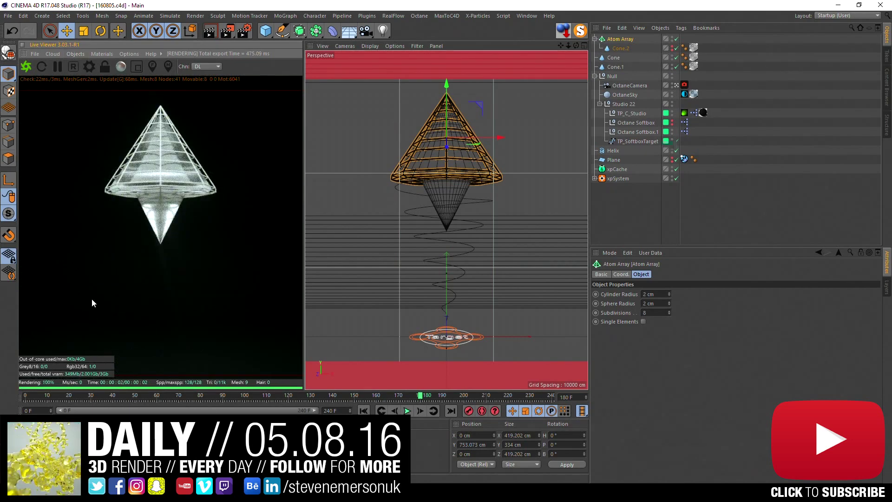
{"action": "mouse_move", "coordinate": [160, 219]}
{"action": "left_mouse_down"}
{"action": "mouse_move", "coordinate": [185, 404]}
{"action": "mouse_move", "coordinate": [622, 41]}
{"action": "left_mouse_up"}
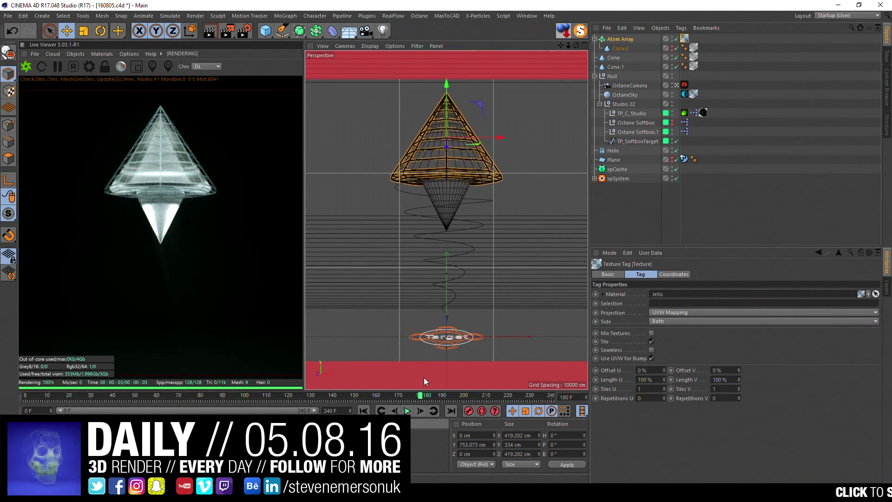
{"action": "key", "text": "ctrl+s"}
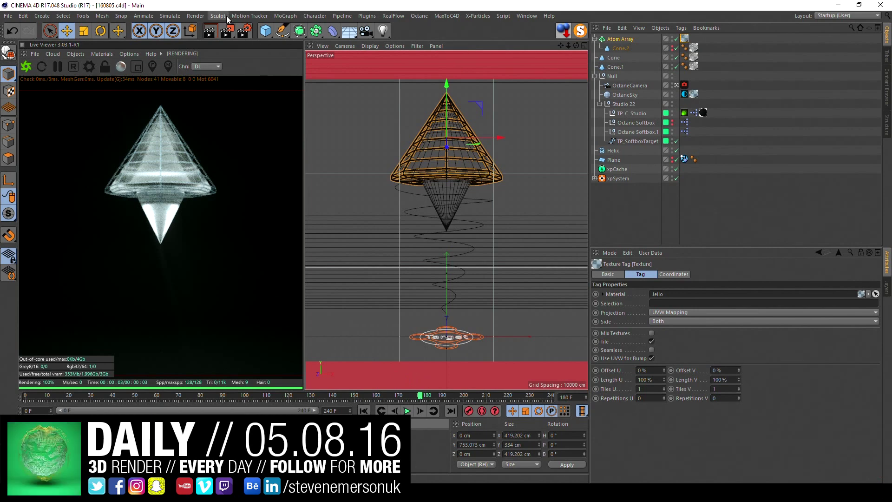
Turn on Enable Cache in the xpSystem's xpCache settings.
{"action": "left_click", "coordinate": [390, 411]}
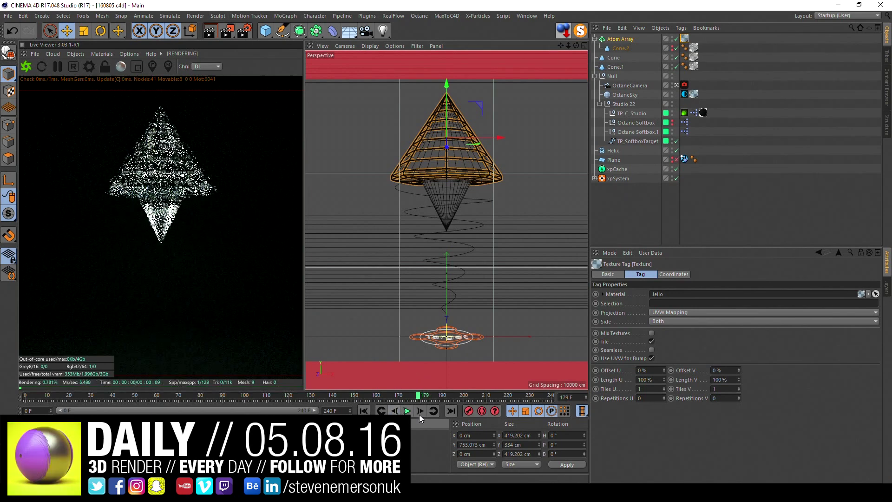
{"action": "left_click", "coordinate": [595, 179]}
{"action": "scroll", "coordinate": [735, 209], "scroll_direction": "down", "scroll_amount": 4}
{"action": "left_click", "coordinate": [684, 166]}
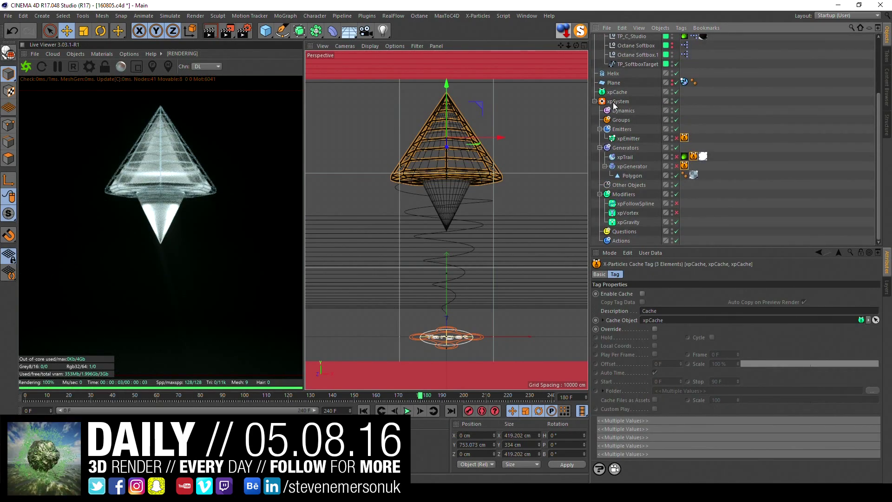
{"action": "left_click", "coordinate": [642, 294]}
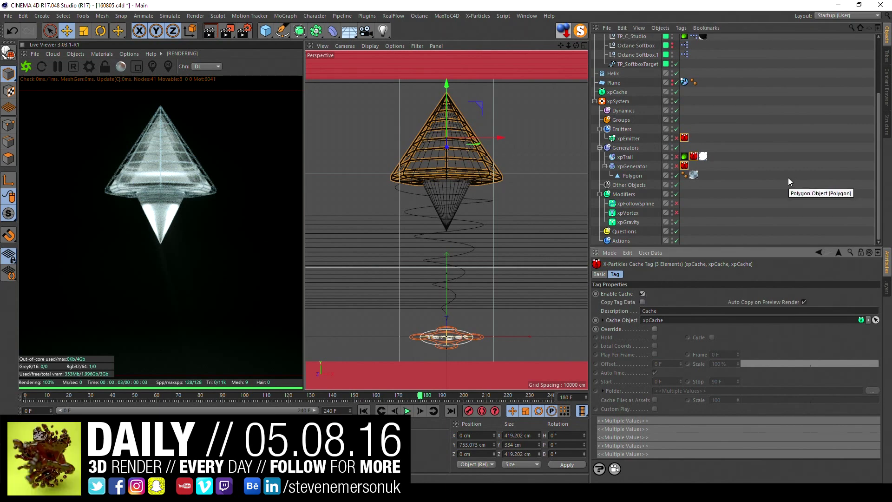
{"action": "scroll", "coordinate": [699, 131], "scroll_direction": "up", "scroll_amount": 3}
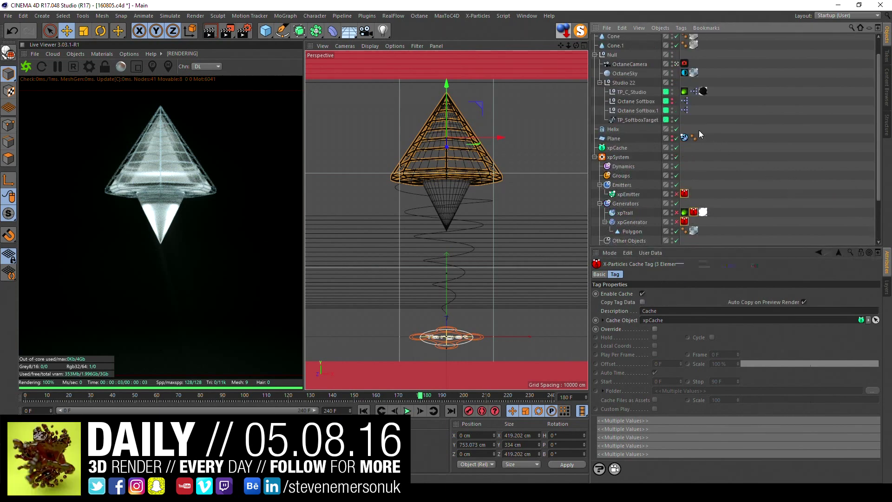
Hide the helix, move the timeline to frame 180, and deselect the cone.
{"action": "left_click", "coordinate": [672, 128]}
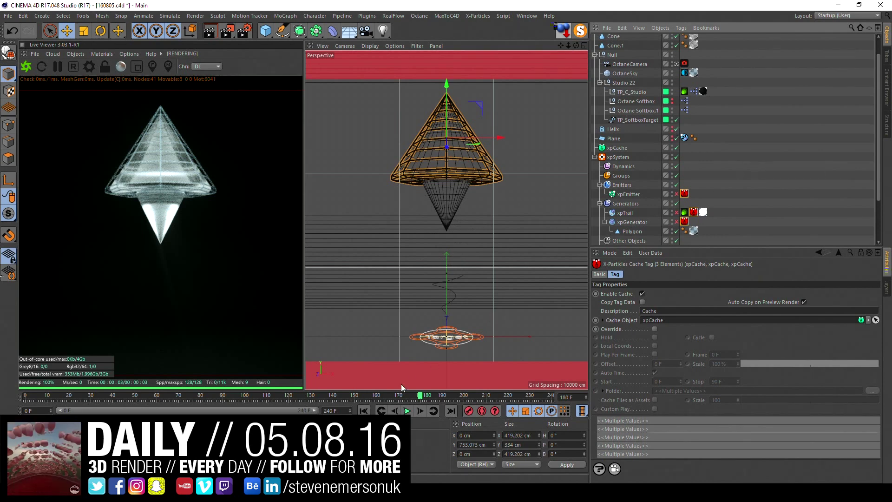
{"action": "left_click", "coordinate": [394, 411]}
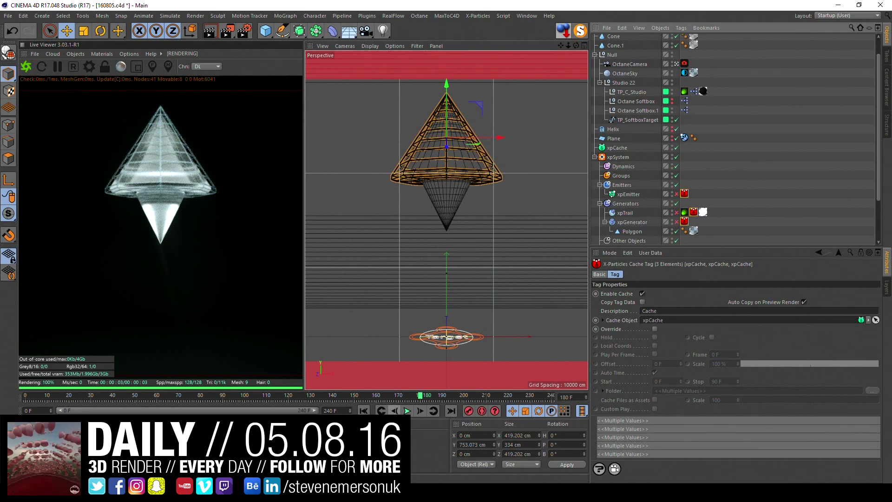
{"action": "left_click", "coordinate": [422, 410]}
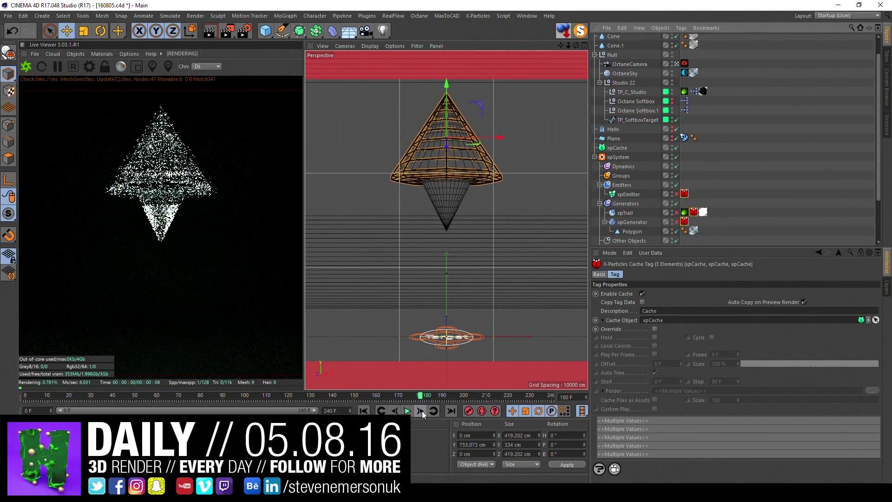
{"action": "left_click", "coordinate": [788, 182]}
{"action": "scroll", "coordinate": [785, 186], "scroll_direction": "down", "scroll_amount": 3}
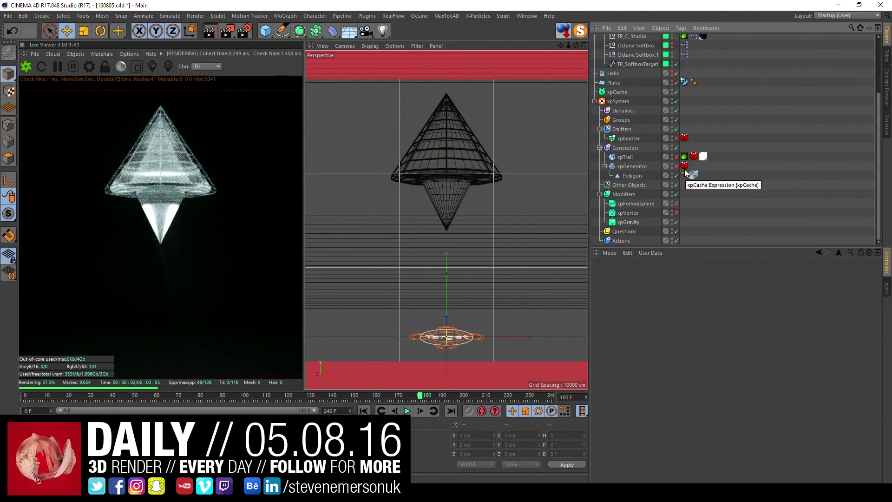
Enable xpTrail, save, step back to frame 179, and make the floor Plane visible.
{"action": "left_click", "coordinate": [677, 157]}
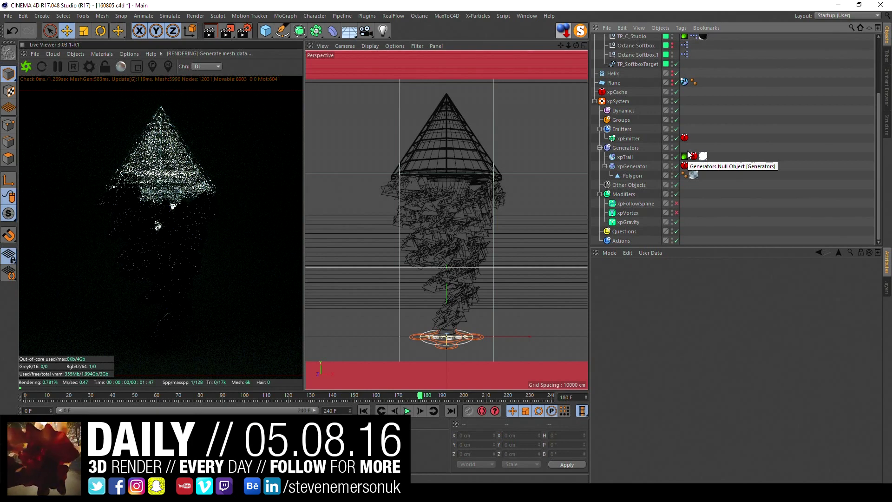
{"action": "key", "text": "ctrl+s"}
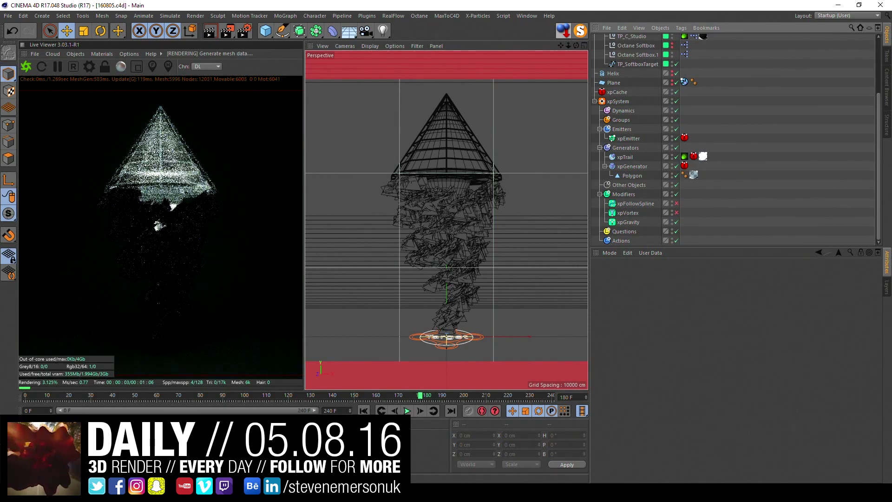
{"action": "key", "text": "f"}
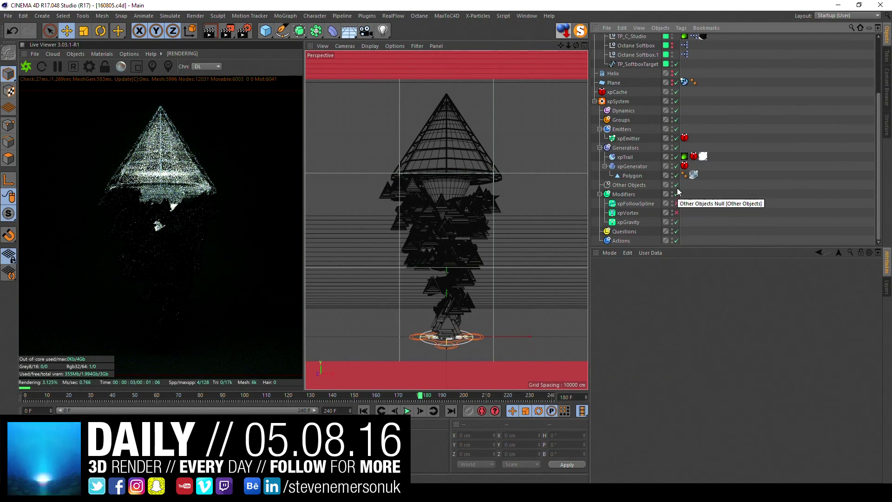
{"action": "scroll", "coordinate": [736, 179], "scroll_direction": "up", "scroll_amount": 5}
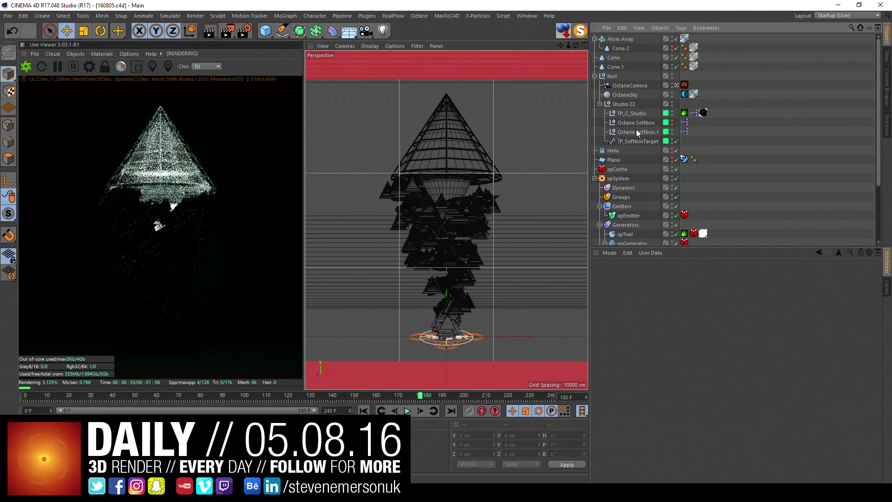
{"action": "left_click", "coordinate": [672, 161]}
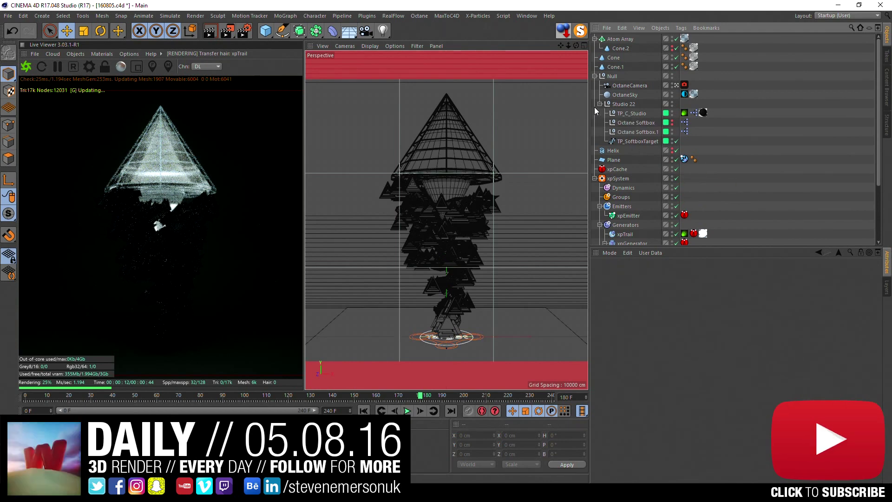
Collapse the Null group and review the xpCache and xpVortex settings.
{"action": "left_click", "coordinate": [595, 76]}
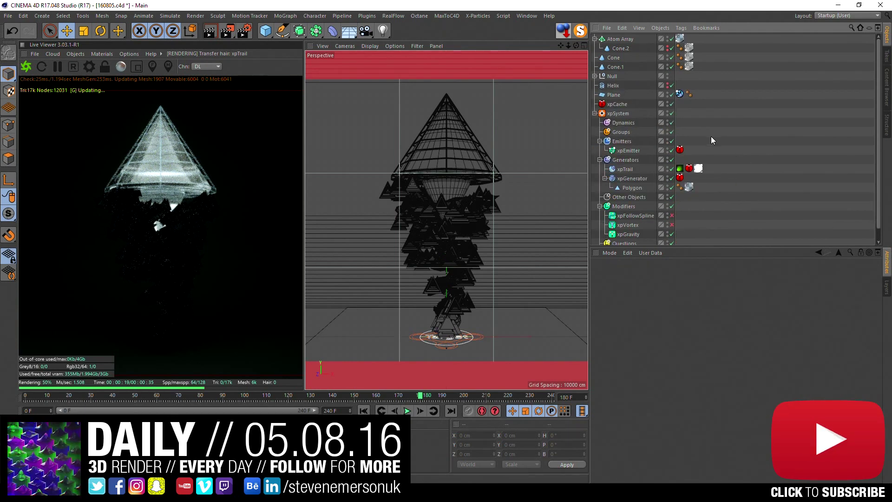
{"action": "left_click", "coordinate": [618, 105]}
{"action": "scroll", "coordinate": [762, 185], "scroll_direction": "down", "scroll_amount": 1}
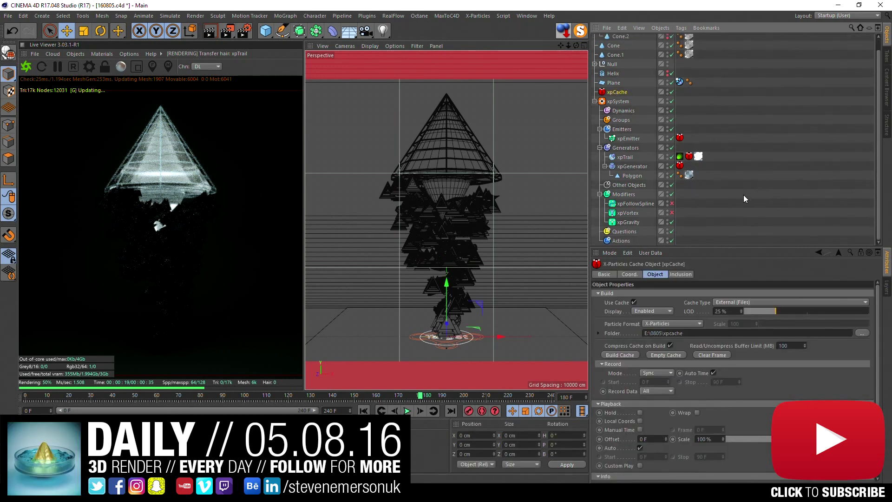
{"action": "left_click", "coordinate": [636, 213]}
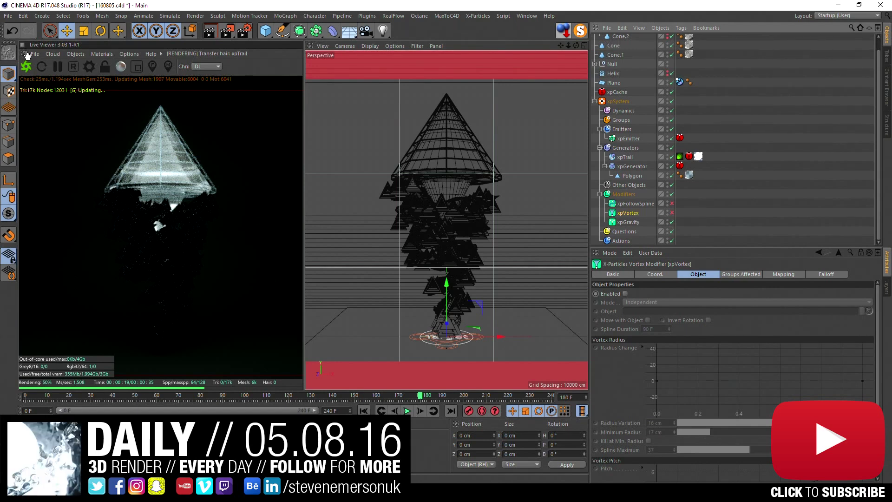
Pause the live render, set frame 179, select xpTrail, and restart the Octane live render.
{"action": "left_click", "coordinate": [57, 67]}
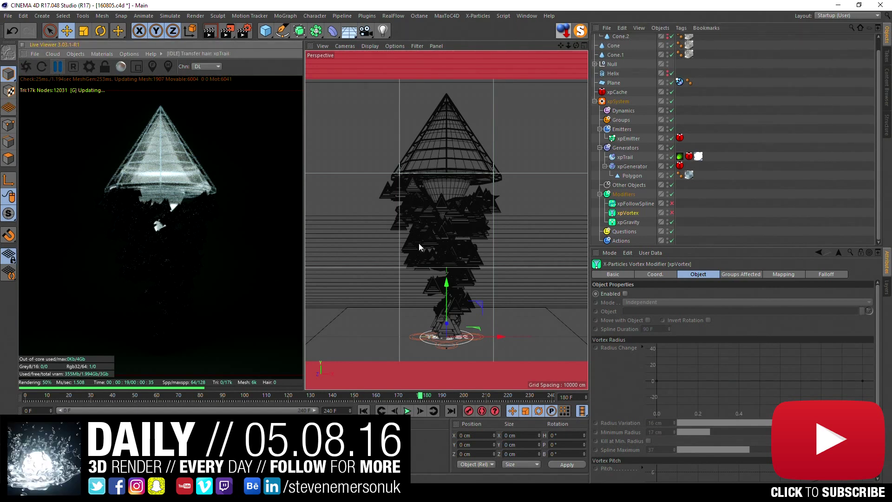
{"action": "left_click", "coordinate": [364, 411]}
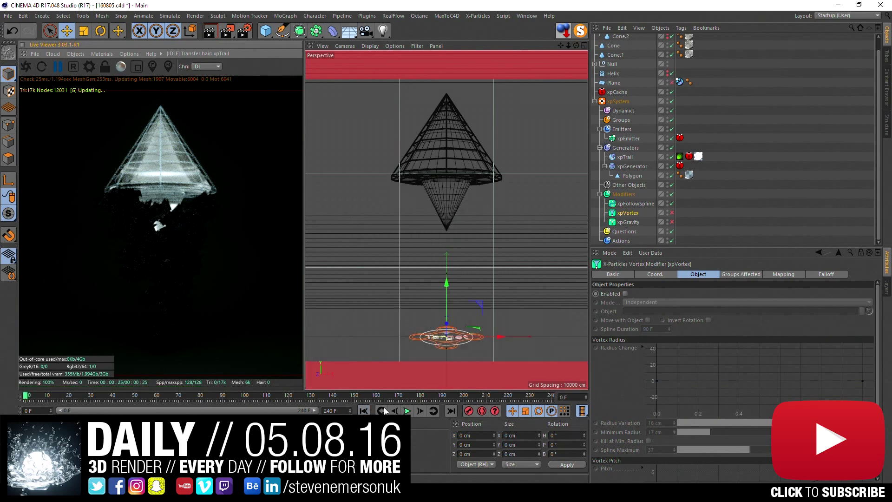
{"action": "left_click", "coordinate": [419, 399]}
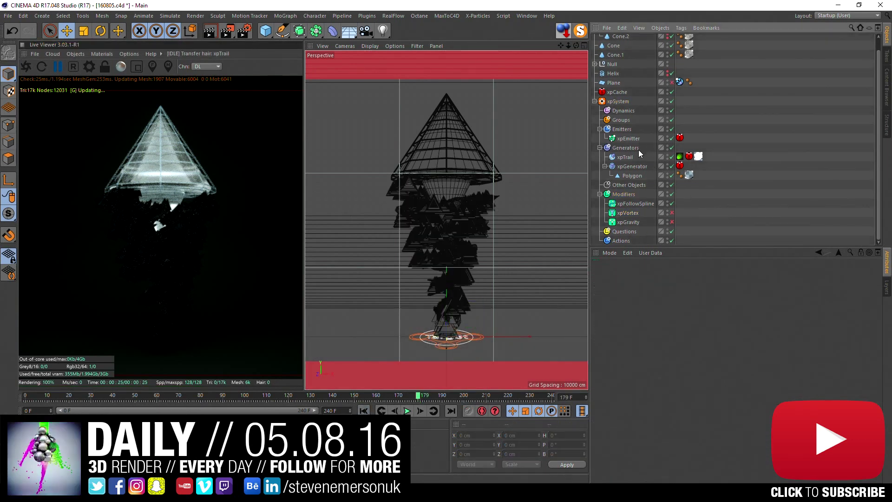
{"action": "left_click", "coordinate": [625, 157]}
{"action": "left_click", "coordinate": [671, 157]}
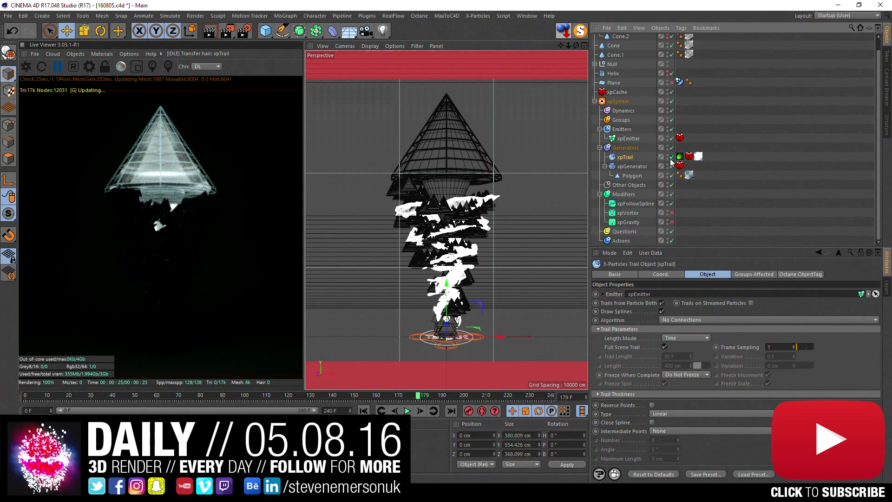
{"action": "left_click", "coordinate": [728, 221]}
{"action": "left_click", "coordinate": [625, 157]}
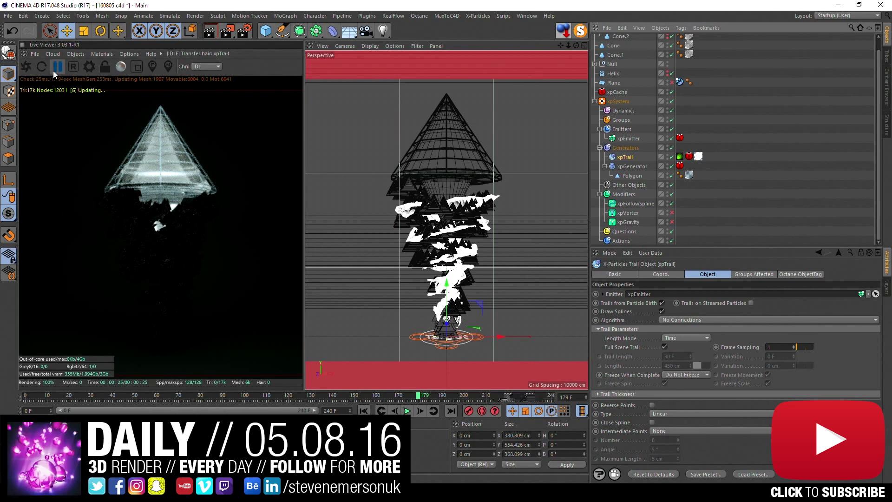
{"action": "left_click", "coordinate": [26, 66]}
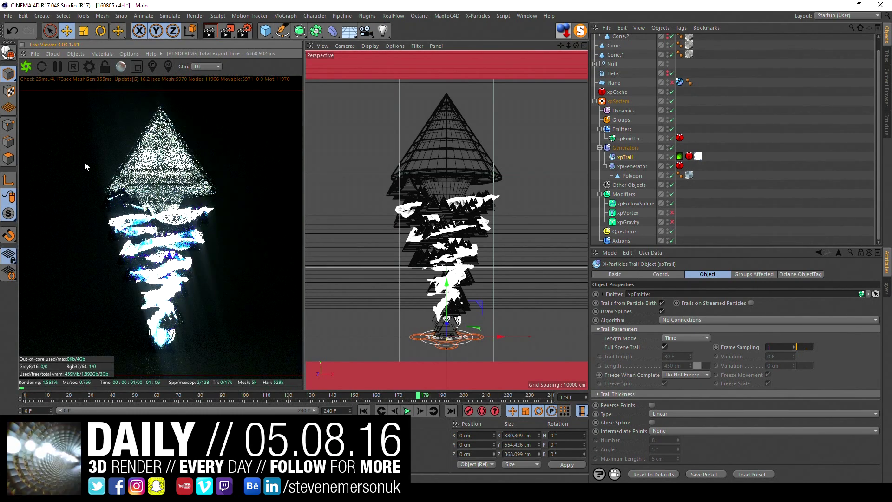
Raise Octane's kernel Max. samples from 128 to 1024 and close the Octane settings.
{"action": "left_click", "coordinate": [90, 69]}
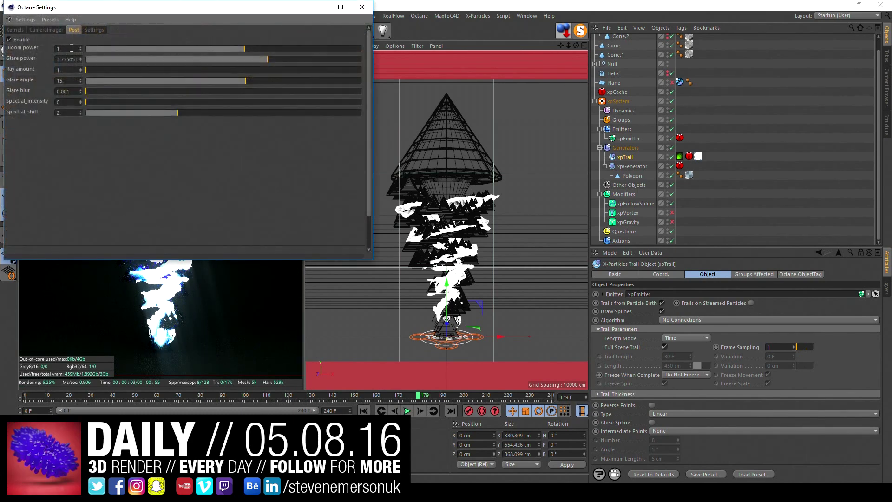
{"action": "double_click", "coordinate": [80, 51]}
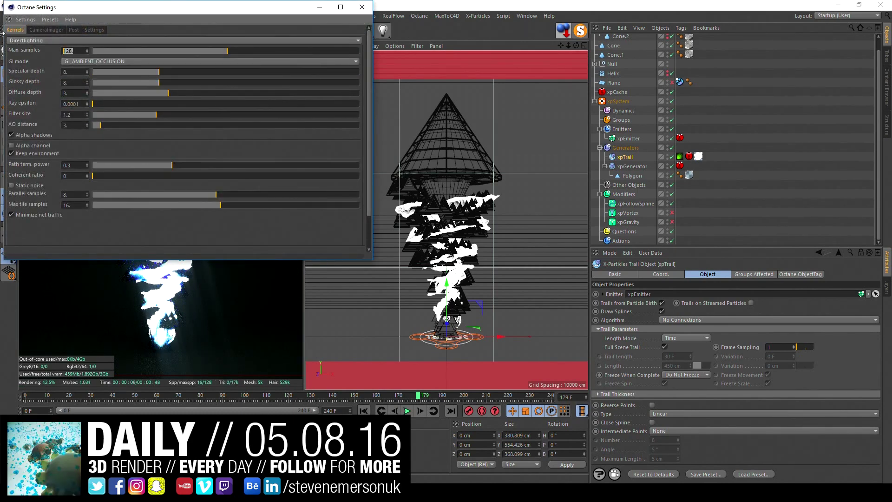
{"action": "type", "text": "1024."}
{"action": "key", "text": "Return"}
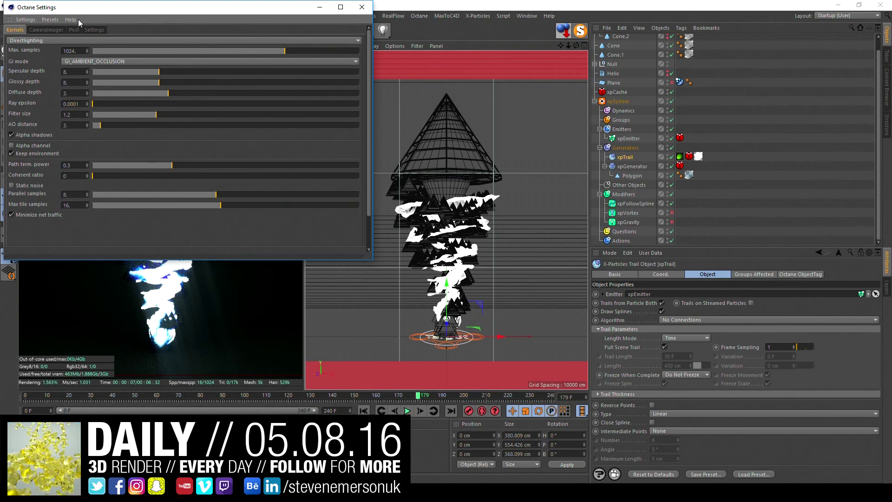
{"action": "left_click_drag", "start_coordinate": [79, 12], "coordinate": [183, 45]}
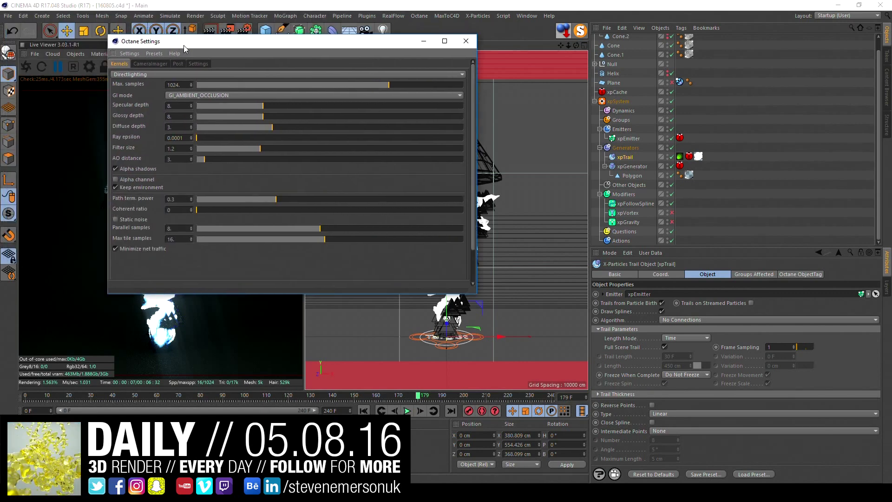
{"action": "left_click", "coordinate": [466, 40]}
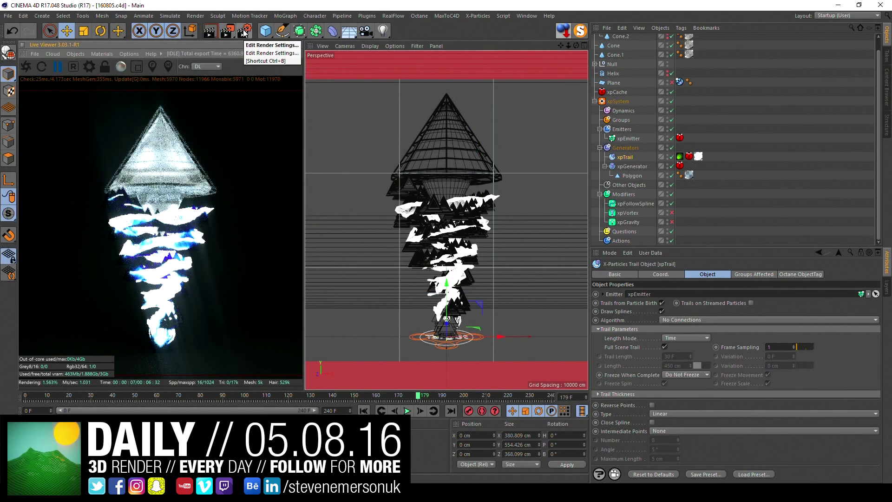
Turn on saving of the rendered image in the Render Settings Save page.
{"action": "left_click", "coordinate": [244, 31]}
{"action": "left_click", "coordinate": [65, 48]}
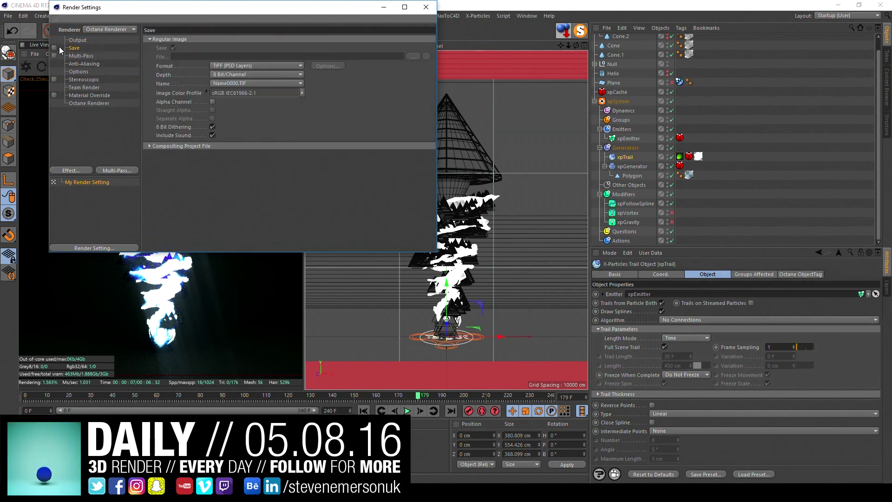
{"action": "left_click", "coordinate": [55, 47]}
Set the render output to 160805 in a new export folder under E:\0805.
{"action": "left_click", "coordinate": [414, 57]}
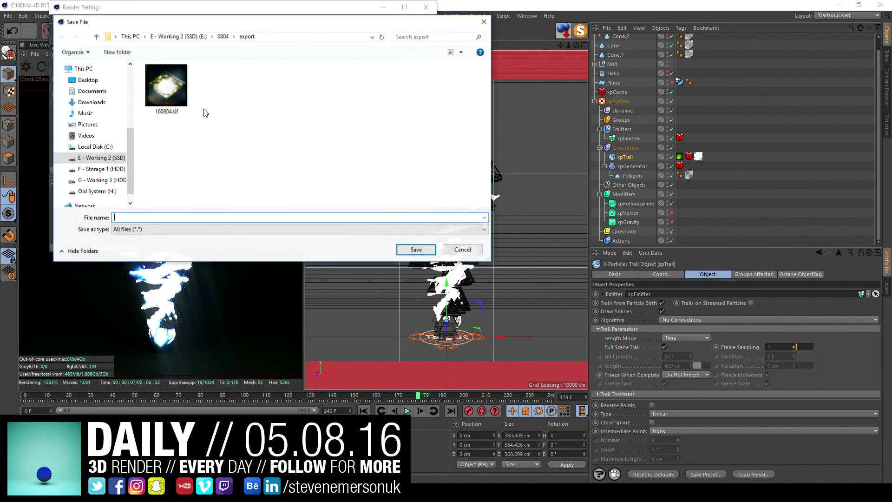
{"action": "left_click", "coordinate": [222, 37]}
{"action": "left_click", "coordinate": [195, 37]}
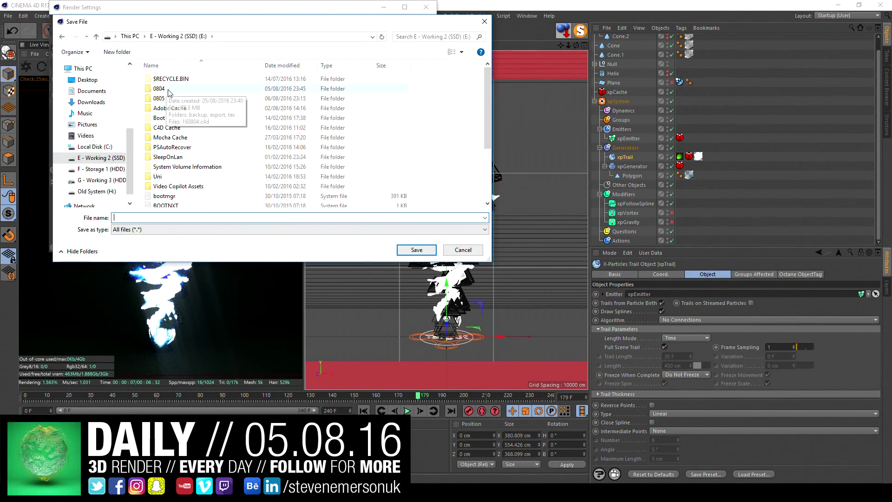
{"action": "double_click", "coordinate": [160, 90]}
{"action": "left_click", "coordinate": [117, 52]}
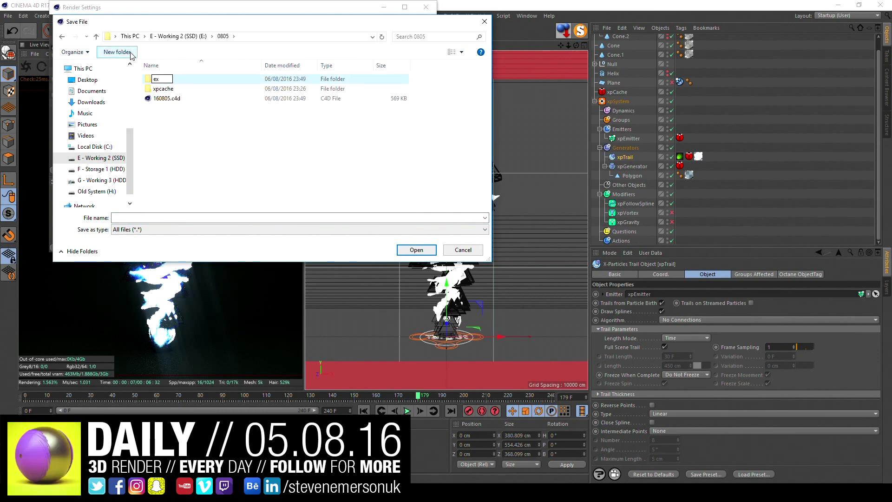
{"action": "type", "text": "export"}
{"action": "key", "text": "Return"}
{"action": "key", "text": "Return"}
{"action": "type", "text": "160870"}
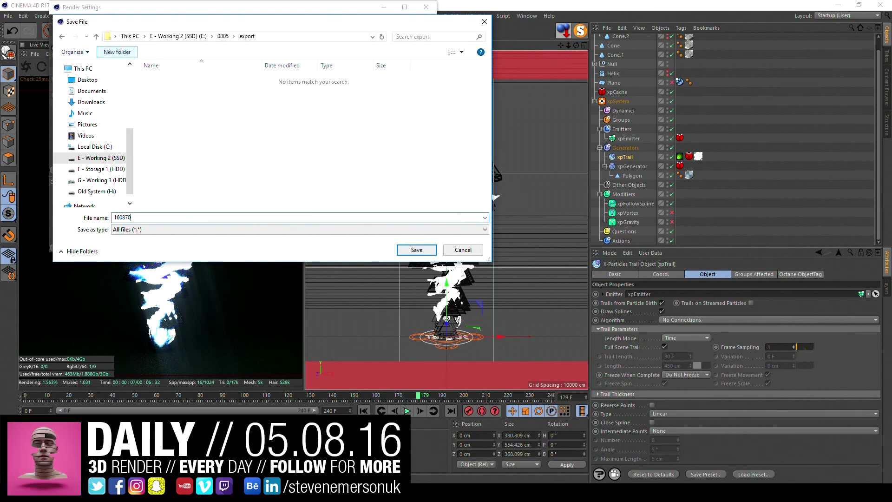
{"action": "type", "text": "05"}
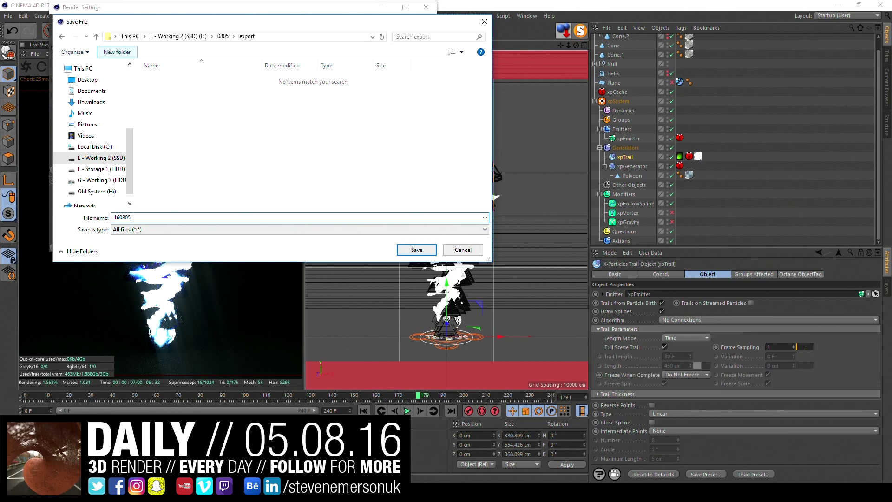
{"action": "key", "text": "Return"}
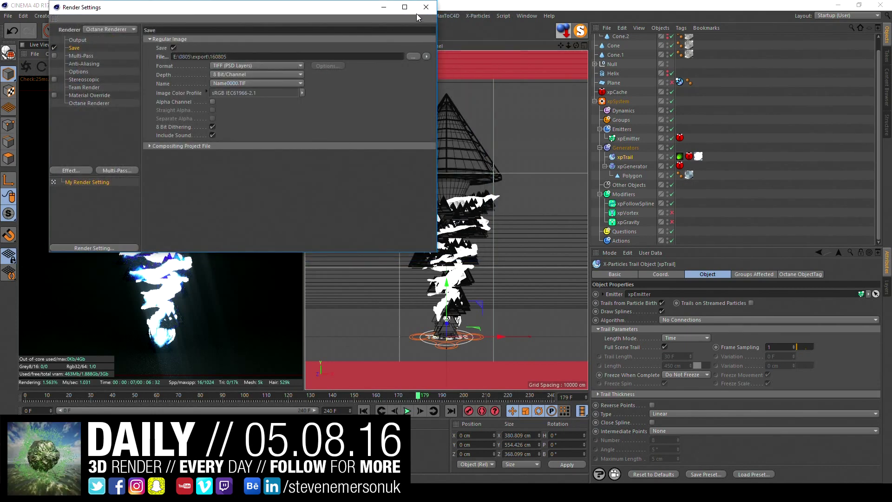
{"action": "left_click", "coordinate": [426, 7]}
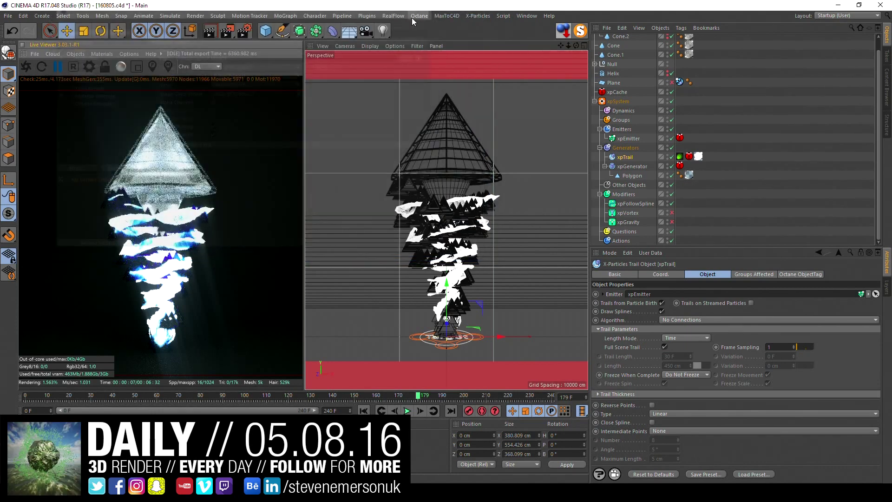
Render frame 179 of the cone and vortex to the Picture Viewer and zoom the preview out.
{"action": "left_click", "coordinate": [231, 35]}
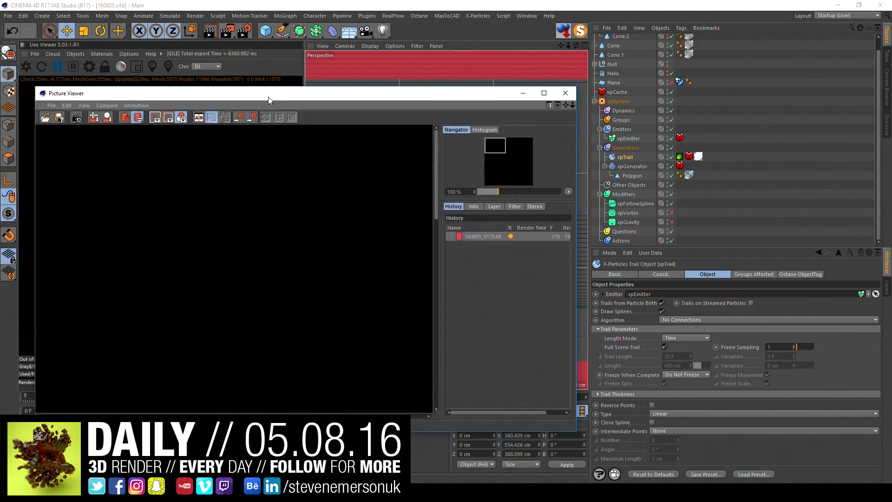
{"action": "key", "text": "super+Left"}
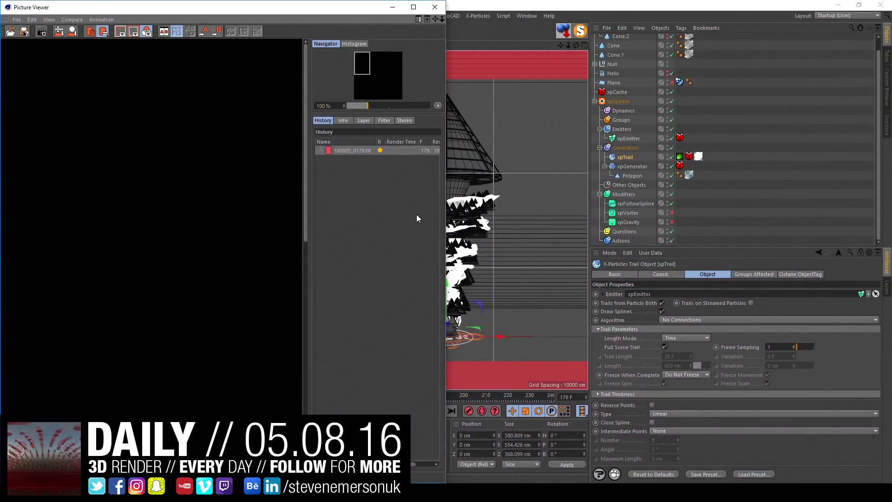
{"action": "scroll", "coordinate": [233, 245], "scroll_direction": "down", "scroll_amount": 2}
{"action": "scroll", "coordinate": [233, 246], "scroll_direction": "down", "scroll_amount": 4}
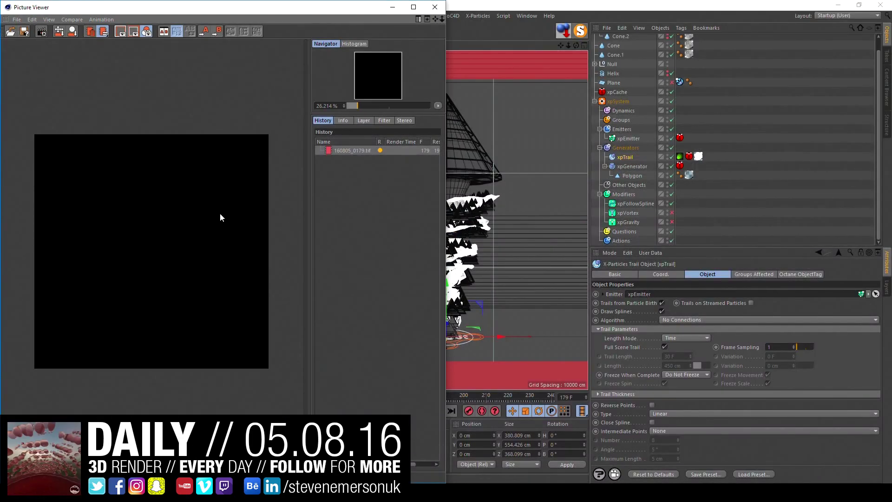
{"action": "scroll", "coordinate": [219, 213], "scroll_direction": "up", "scroll_amount": 2}
{"action": "scroll", "coordinate": [238, 205], "scroll_direction": "down", "scroll_amount": 1}
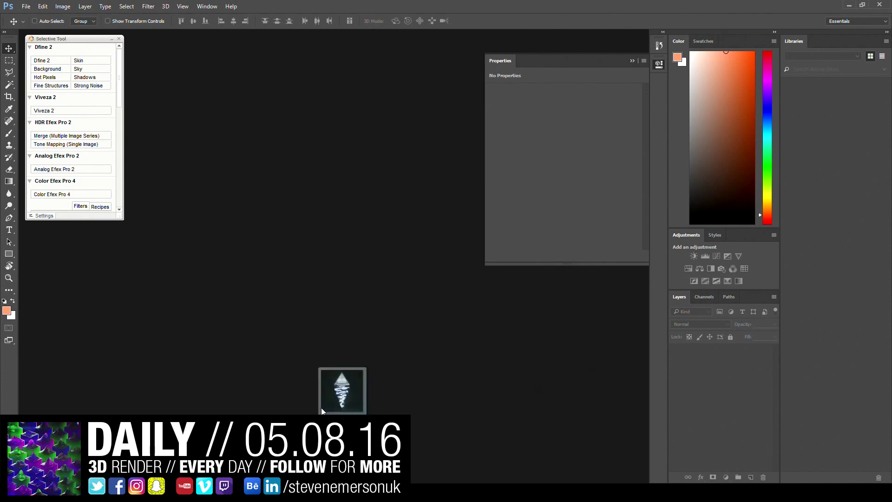
Open the 160805_0179.tif render in Photoshop and load it into Analog Efex Pro 2.
{"action": "left_click_drag", "start_coordinate": [342, 393], "coordinate": [289, 395]}
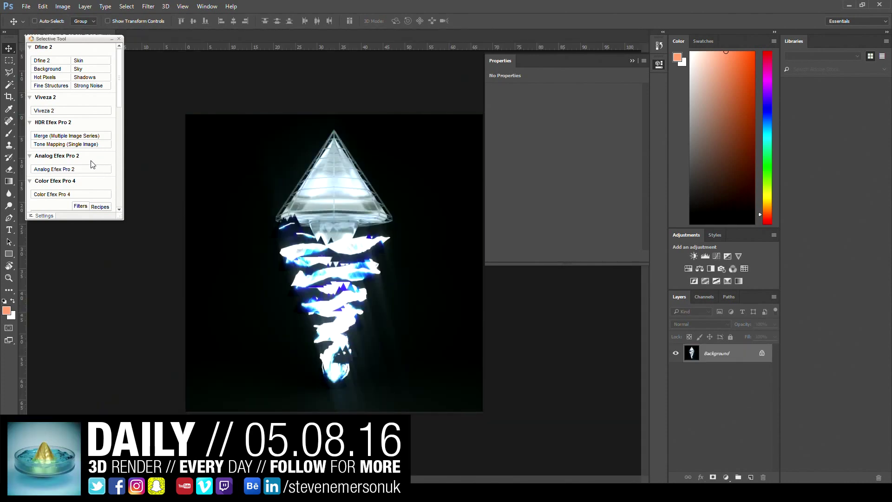
{"action": "left_click", "coordinate": [86, 169]}
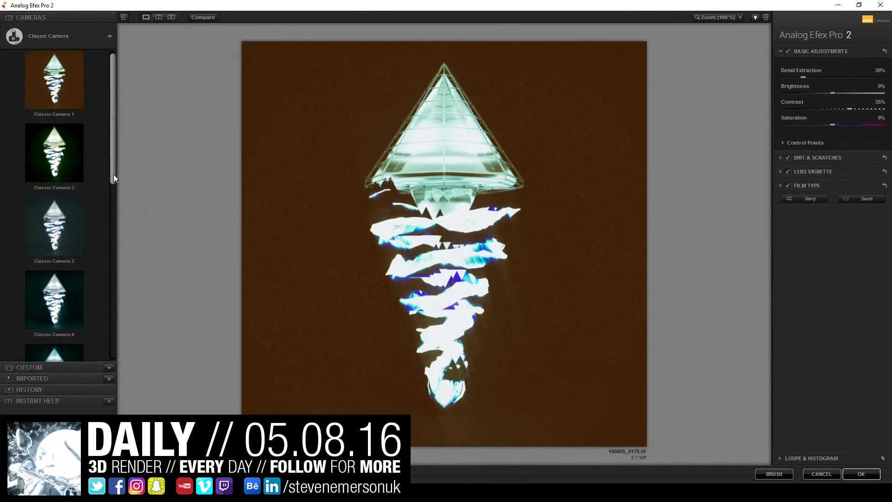
Choose the neutral dark film type after trying cooler and brown-toned ones.
{"action": "mouse_move", "coordinate": [113, 175]}
{"action": "left_mouse_down"}
{"action": "mouse_move", "coordinate": [110, 355]}
{"action": "mouse_move", "coordinate": [121, 139]}
{"action": "left_mouse_up"}
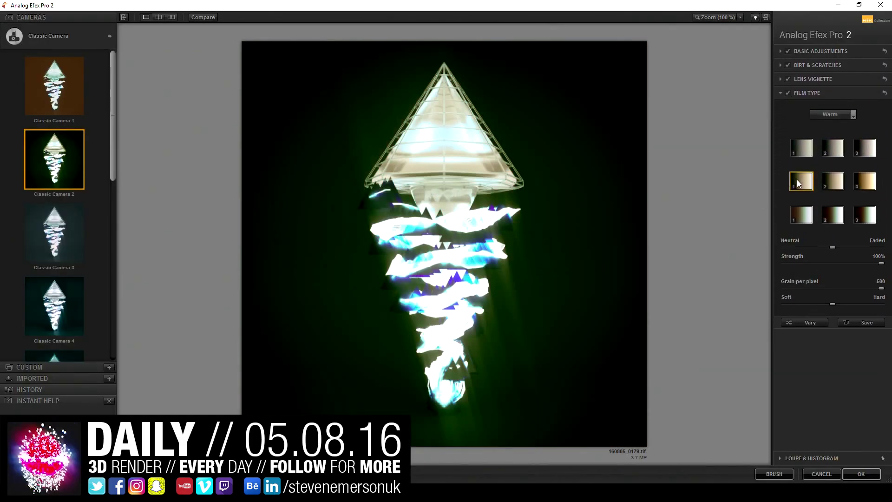
{"action": "left_click", "coordinate": [864, 148]}
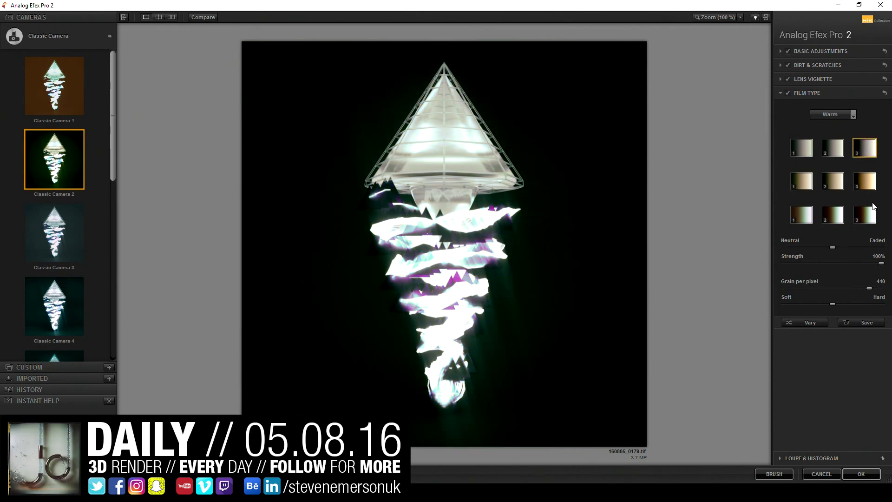
{"action": "left_click", "coordinate": [865, 212]}
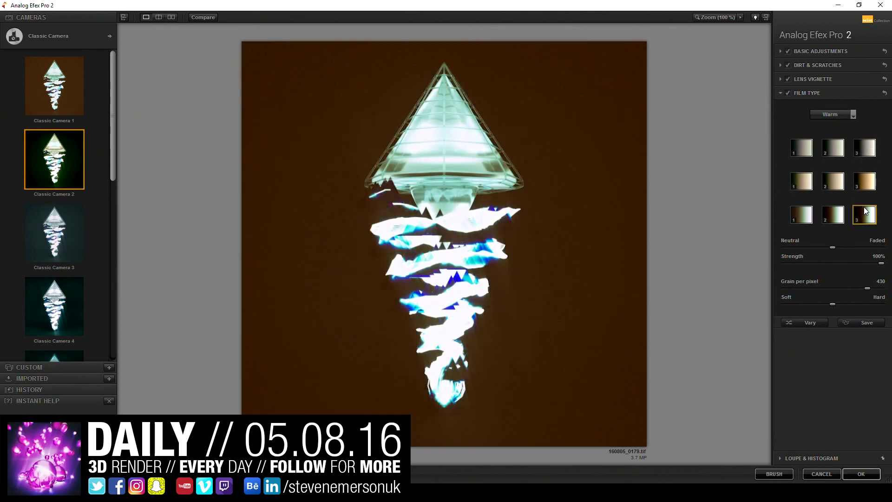
{"action": "left_click", "coordinate": [865, 148]}
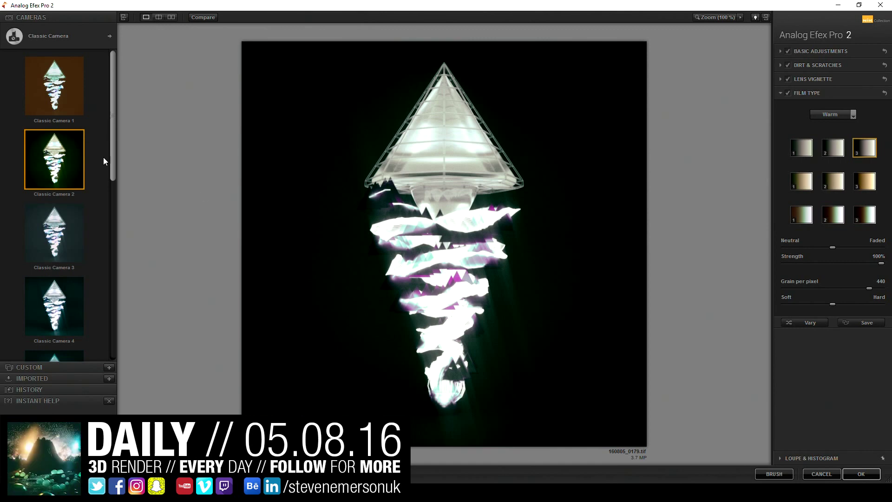
Switch to the Camera Kit and add a light lens vignette sized 67%.
{"action": "left_click", "coordinate": [114, 38]}
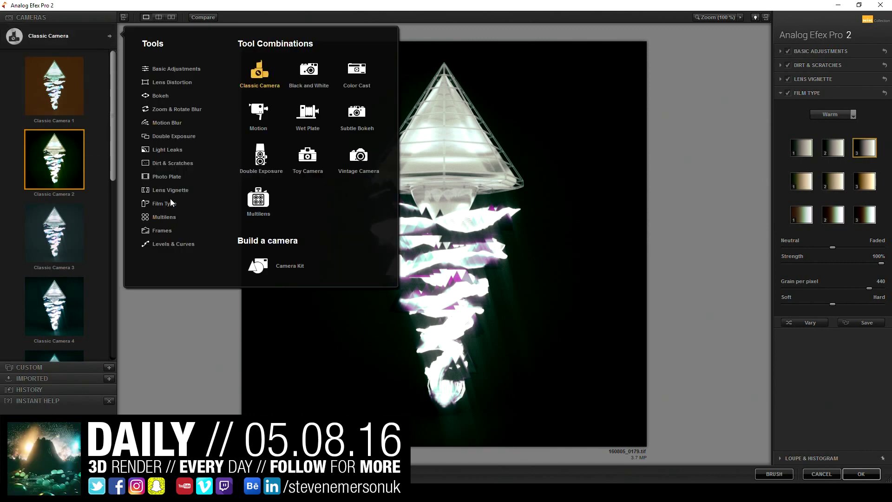
{"action": "left_click", "coordinate": [275, 264]}
{"action": "left_click", "coordinate": [800, 79]}
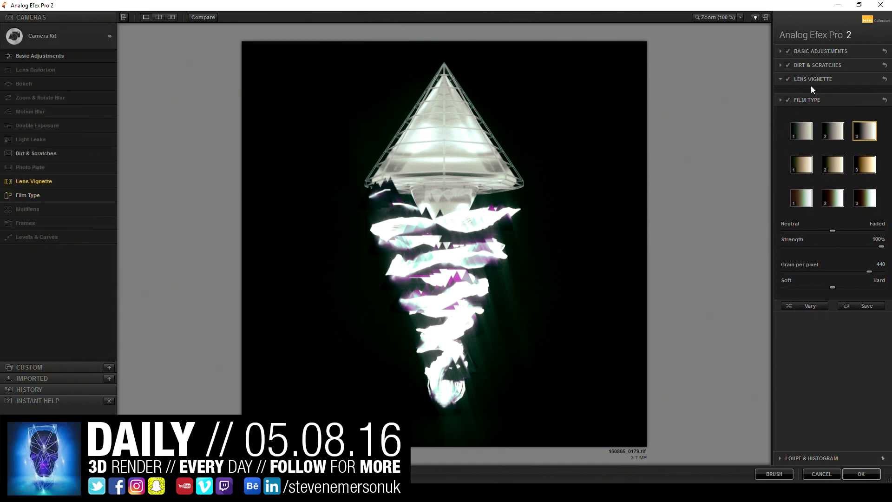
{"action": "left_click_drag", "start_coordinate": [841, 137], "coordinate": [854, 147]}
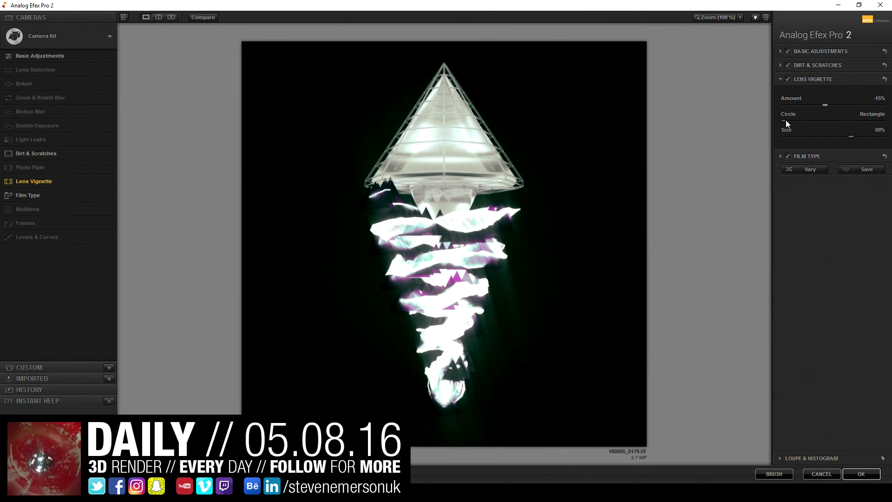
{"action": "mouse_move", "coordinate": [825, 106]}
{"action": "left_mouse_down"}
{"action": "mouse_move", "coordinate": [837, 107]}
{"action": "mouse_move", "coordinate": [816, 113]}
{"action": "mouse_move", "coordinate": [840, 138]}
{"action": "left_mouse_up"}
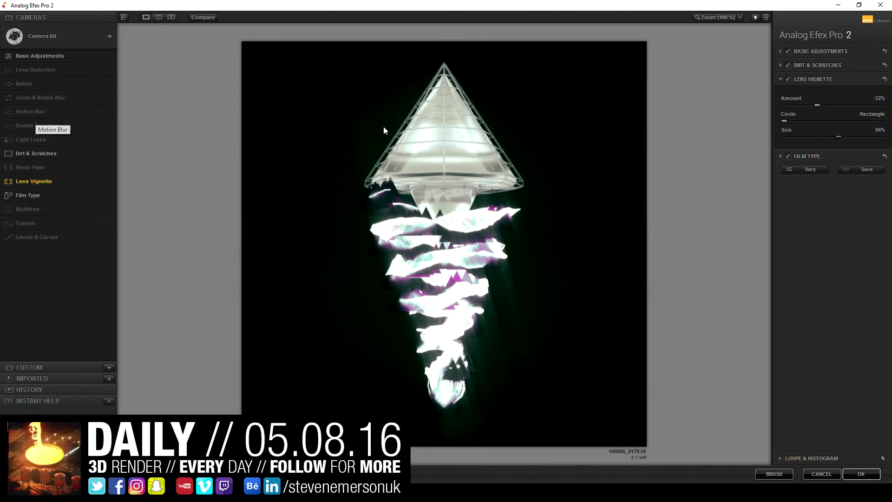
Raise Contrast and Detail Extraction to 11% each.
{"action": "left_click", "coordinate": [844, 51]}
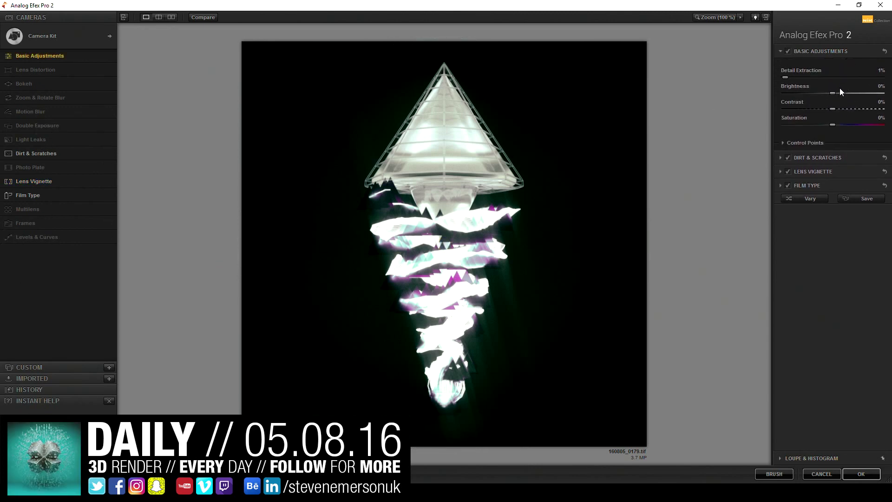
{"action": "mouse_move", "coordinate": [833, 110]}
{"action": "left_mouse_down"}
{"action": "mouse_move", "coordinate": [849, 108]}
{"action": "mouse_move", "coordinate": [805, 110]}
{"action": "mouse_move", "coordinate": [840, 110]}
{"action": "left_mouse_up"}
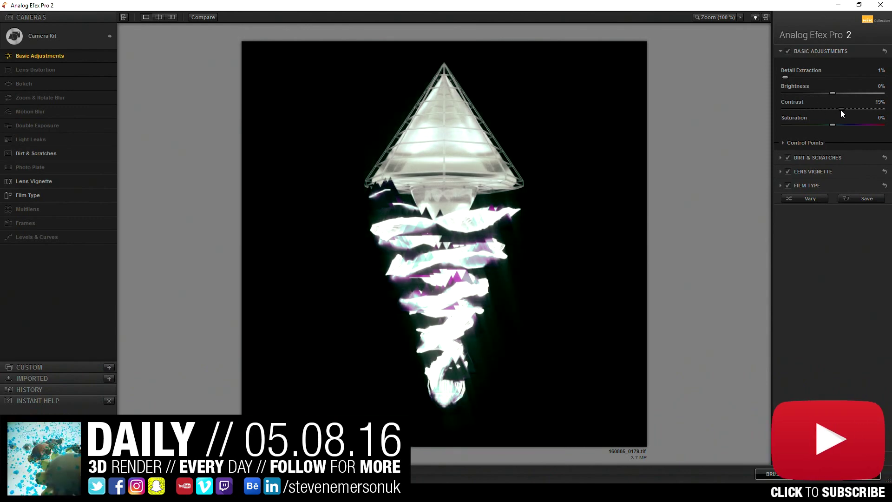
{"action": "mouse_move", "coordinate": [787, 77]}
{"action": "left_mouse_down"}
{"action": "mouse_move", "coordinate": [821, 82]}
{"action": "mouse_move", "coordinate": [791, 83]}
{"action": "left_mouse_up"}
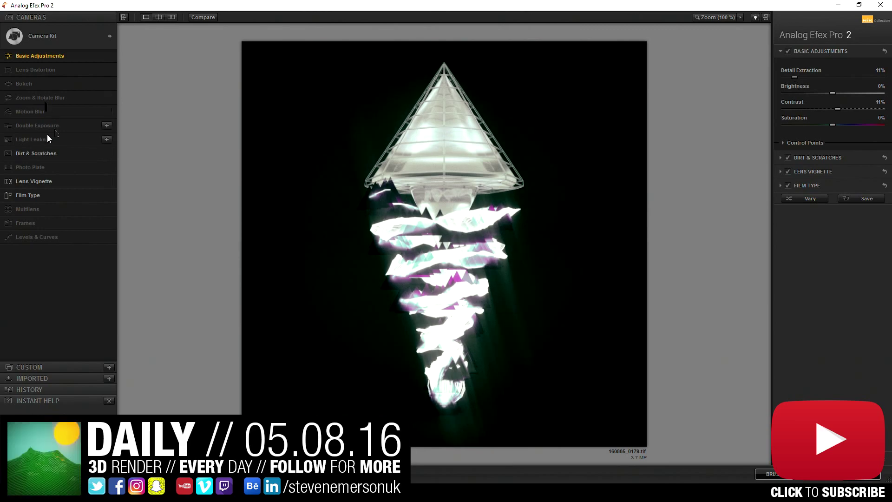
Add a light leak and try Soft presets: dark blue, pink and dark red.
{"action": "left_click", "coordinate": [111, 142]}
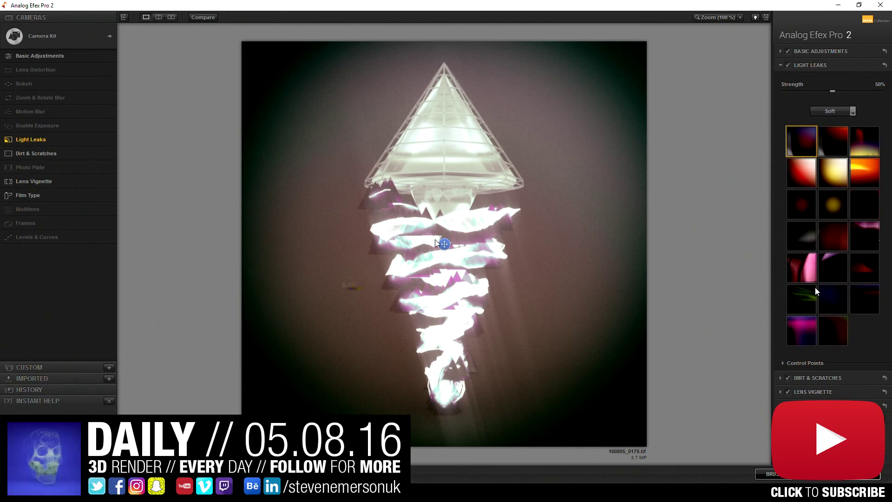
{"action": "left_click", "coordinate": [836, 311]}
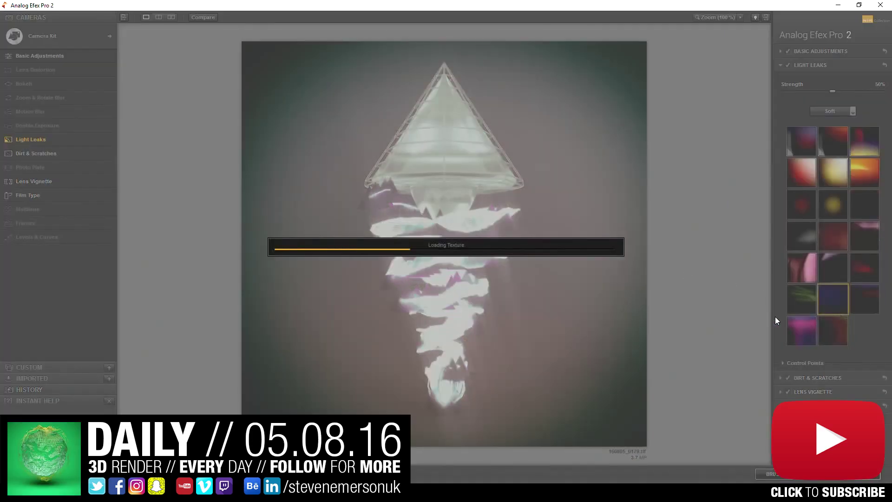
{"action": "left_click_drag", "start_coordinate": [461, 348], "coordinate": [426, 390]}
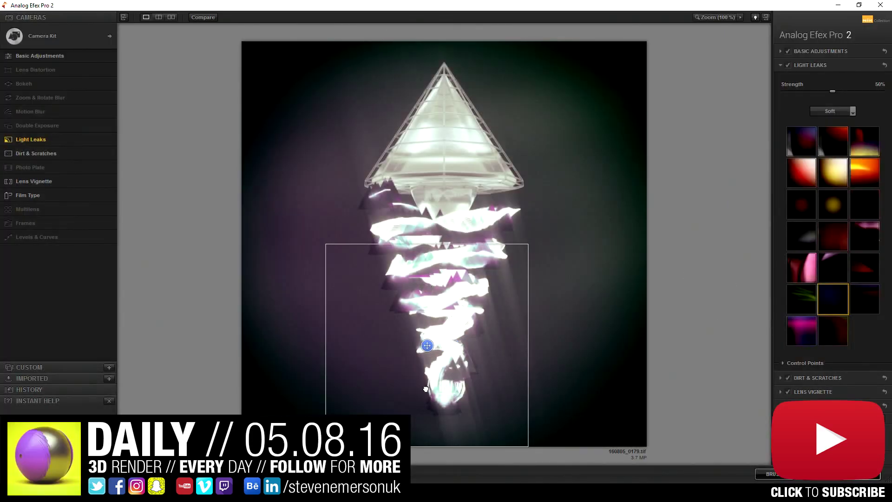
{"action": "left_click", "coordinate": [863, 296]}
{"action": "left_click", "coordinate": [801, 333]}
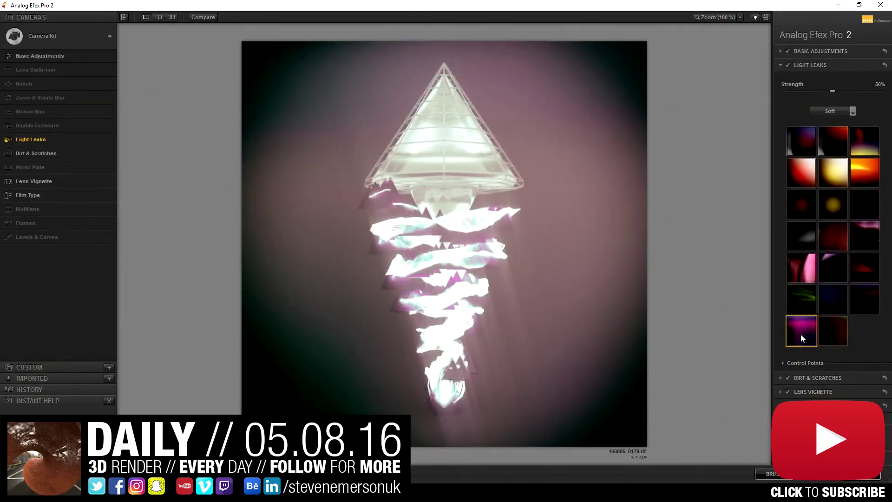
{"action": "left_click", "coordinate": [830, 339]}
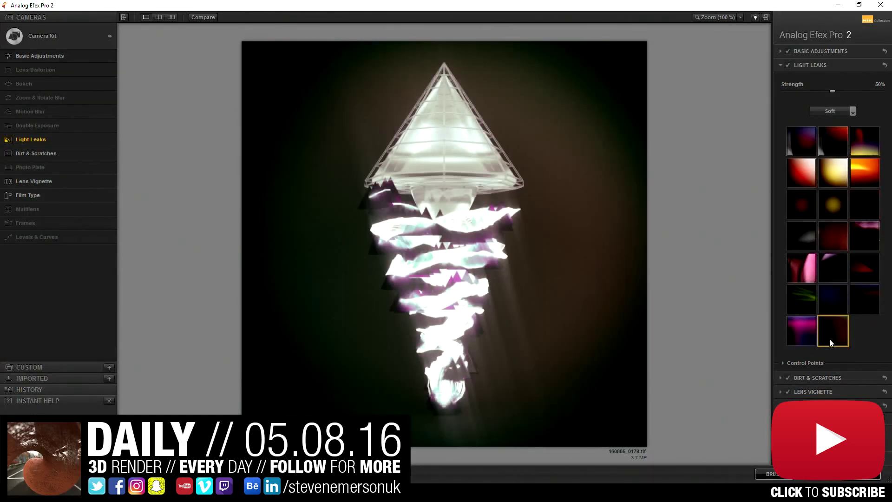
Use the blue Crisp light leak at 50%, placed toward the upper right.
{"action": "left_click", "coordinate": [832, 113]}
{"action": "left_click", "coordinate": [830, 174]}
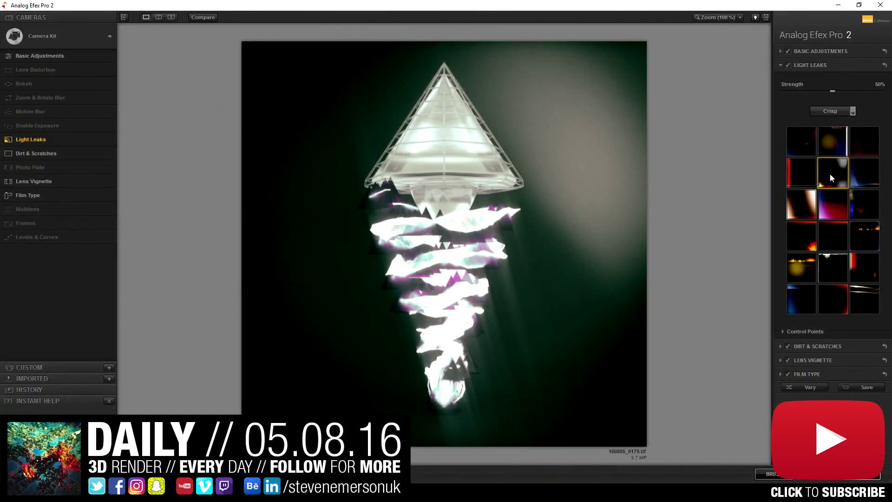
{"action": "mouse_move", "coordinate": [406, 275]}
{"action": "mouse_move", "coordinate": [425, 340]}
{"action": "left_mouse_down"}
{"action": "mouse_move", "coordinate": [330, 252]}
{"action": "mouse_move", "coordinate": [525, 344]}
{"action": "mouse_move", "coordinate": [481, 341]}
{"action": "mouse_move", "coordinate": [331, 219]}
{"action": "mouse_move", "coordinate": [281, 273]}
{"action": "mouse_move", "coordinate": [301, 235]}
{"action": "mouse_move", "coordinate": [301, 246]}
{"action": "mouse_move", "coordinate": [301, 221]}
{"action": "mouse_move", "coordinate": [305, 238]}
{"action": "left_mouse_up"}
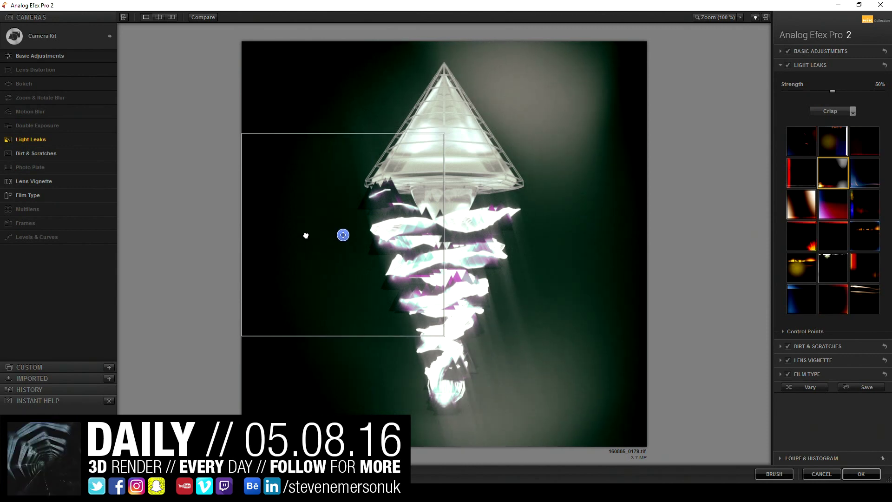
{"action": "left_click", "coordinate": [863, 171]}
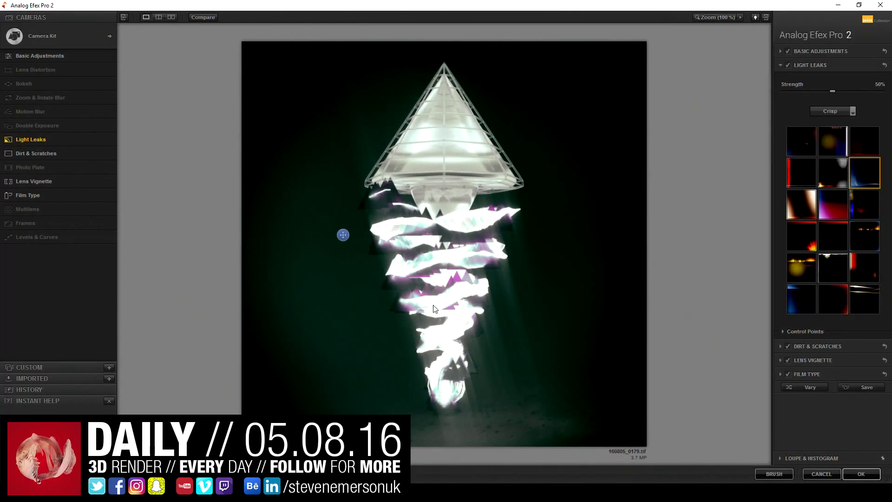
{"action": "mouse_move", "coordinate": [361, 244]}
{"action": "left_mouse_down"}
{"action": "mouse_move", "coordinate": [401, 228]}
{"action": "mouse_move", "coordinate": [525, 224]}
{"action": "mouse_move", "coordinate": [594, 205]}
{"action": "mouse_move", "coordinate": [615, 182]}
{"action": "mouse_move", "coordinate": [618, 195]}
{"action": "mouse_move", "coordinate": [659, 163]}
{"action": "mouse_move", "coordinate": [330, 169]}
{"action": "mouse_move", "coordinate": [291, 191]}
{"action": "mouse_move", "coordinate": [291, 199]}
{"action": "mouse_move", "coordinate": [575, 239]}
{"action": "mouse_move", "coordinate": [601, 191]}
{"action": "mouse_move", "coordinate": [609, 201]}
{"action": "left_mouse_up"}
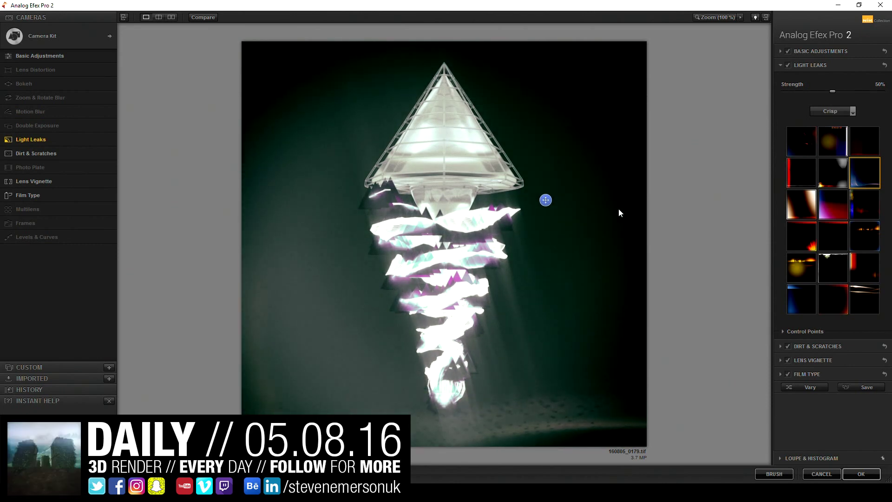
Add a Dust and Lint texture at -100% strength and position its specks on the render.
{"action": "left_click", "coordinate": [46, 155]}
{"action": "left_click", "coordinate": [873, 219]}
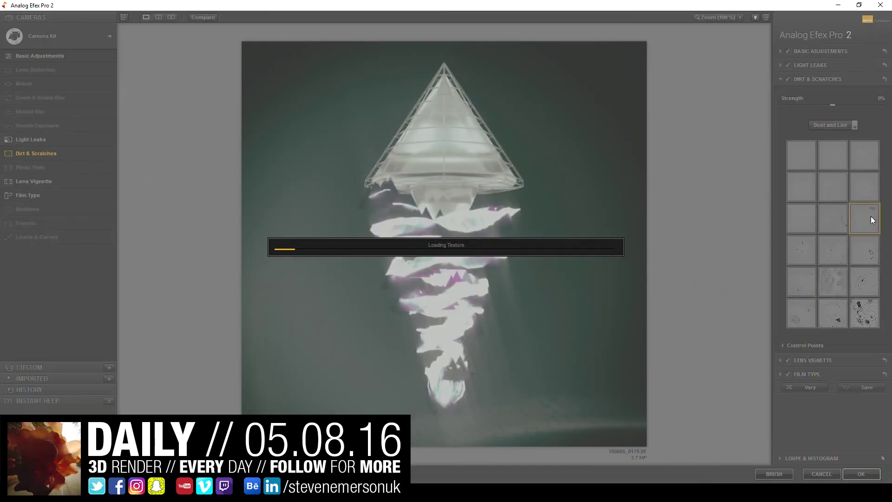
{"action": "mouse_move", "coordinate": [444, 244]}
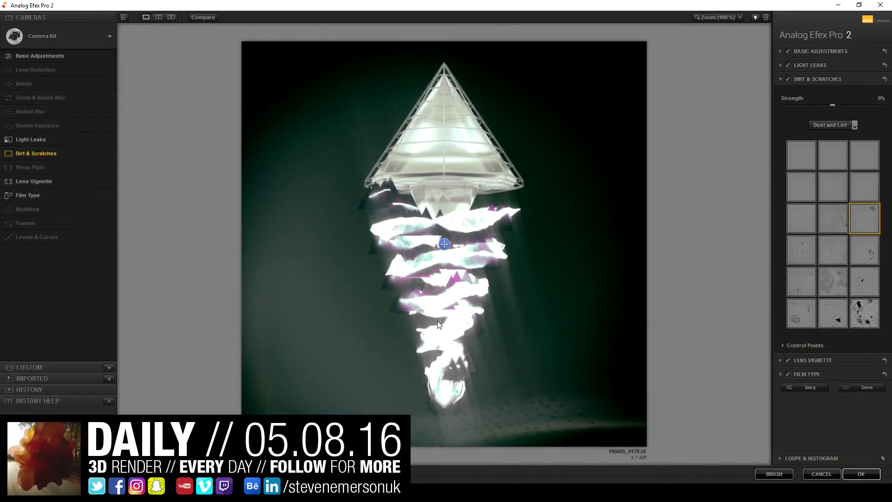
{"action": "left_click_drag", "start_coordinate": [443, 195], "coordinate": [402, 169]}
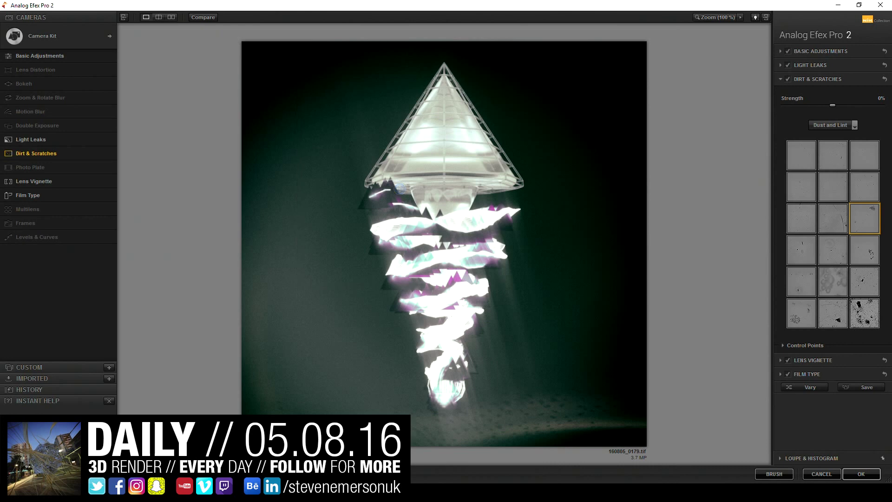
{"action": "left_click_drag", "start_coordinate": [835, 107], "coordinate": [879, 111]}
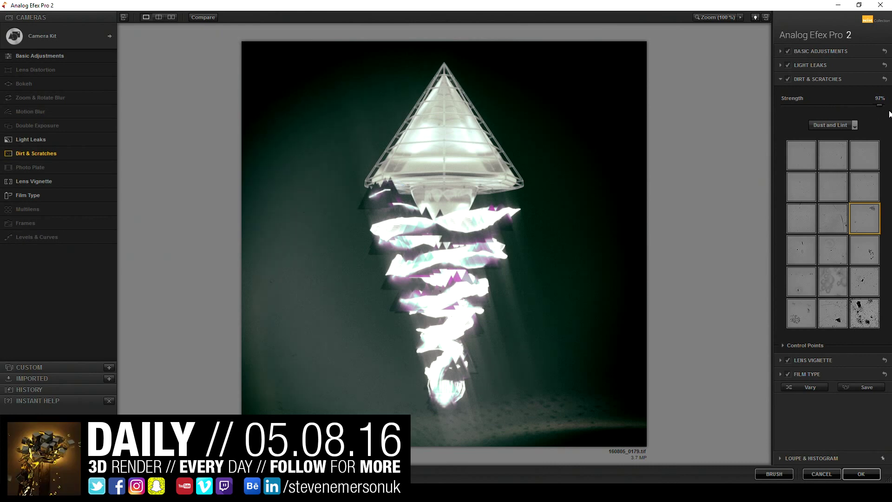
{"action": "left_click_drag", "start_coordinate": [822, 116], "coordinate": [780, 123]}
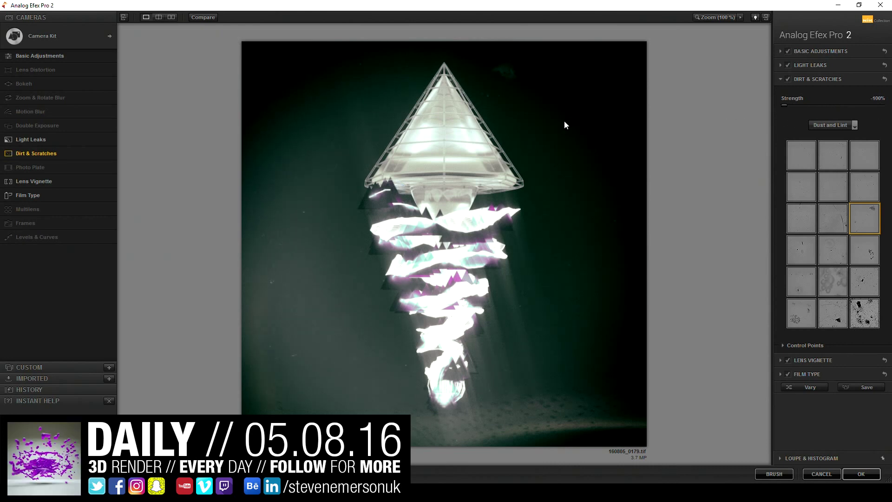
{"action": "left_click_drag", "start_coordinate": [399, 188], "coordinate": [419, 211]}
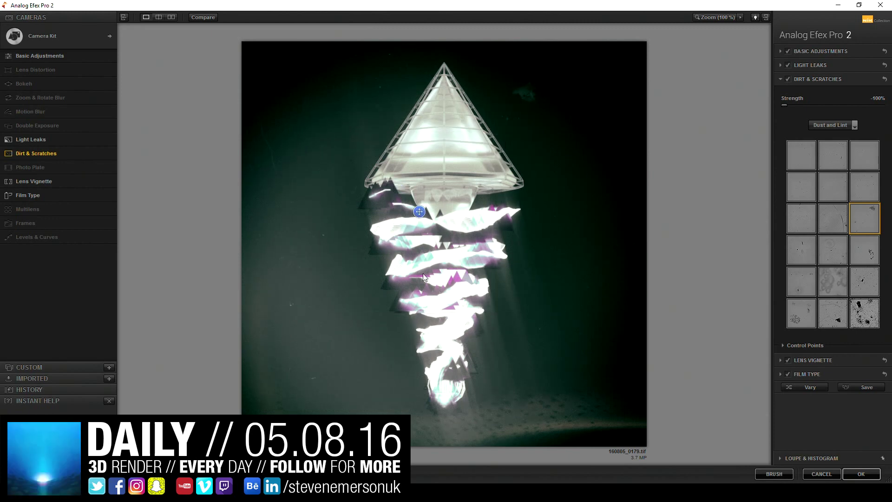
{"action": "left_click_drag", "start_coordinate": [419, 211], "coordinate": [426, 211]}
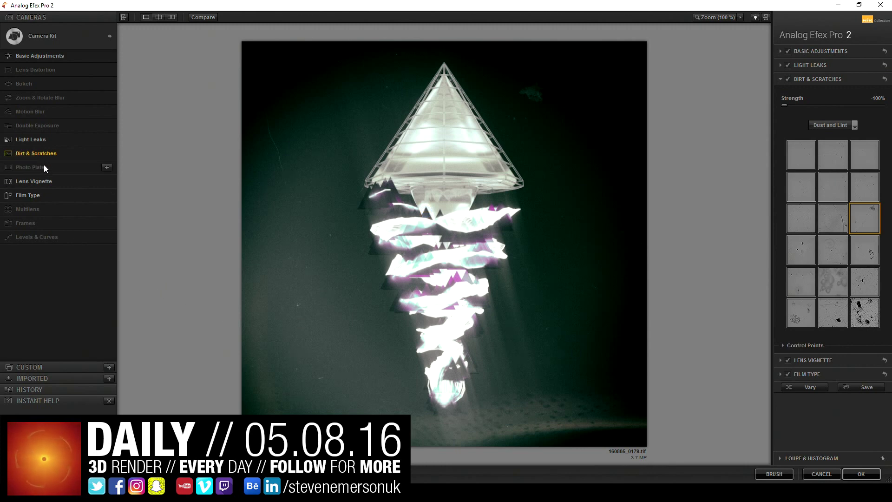
{"action": "mouse_move", "coordinate": [106, 84]}
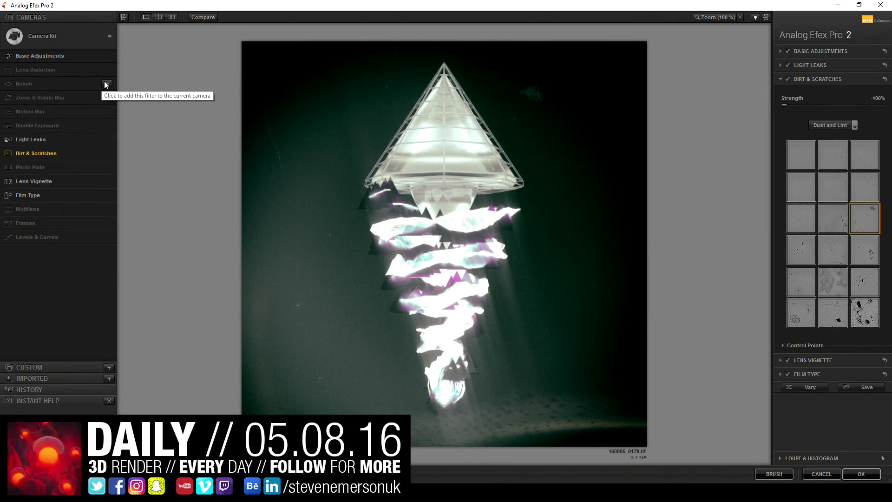
Add 30% Bokeh with a tall protected ellipse over the cone and vortex and a wider transition.
{"action": "left_click", "coordinate": [106, 84]}
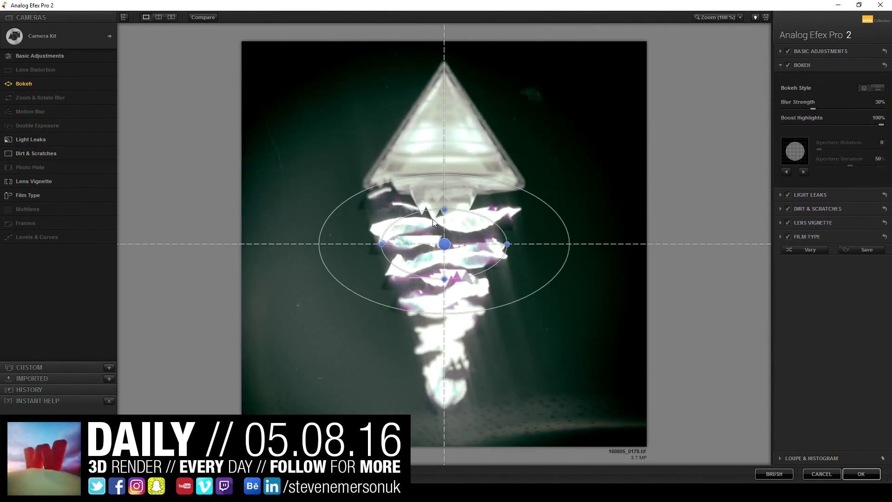
{"action": "left_click_drag", "start_coordinate": [444, 210], "coordinate": [445, 150]}
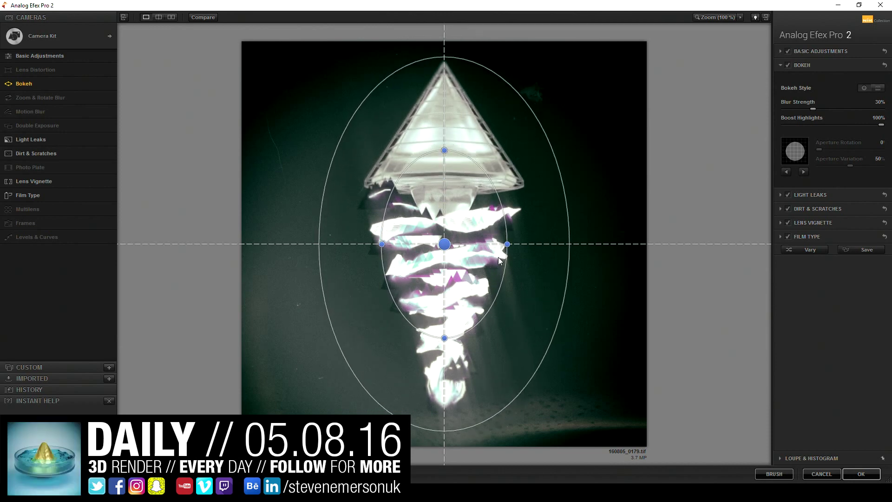
{"action": "left_click_drag", "start_coordinate": [509, 246], "coordinate": [503, 245]}
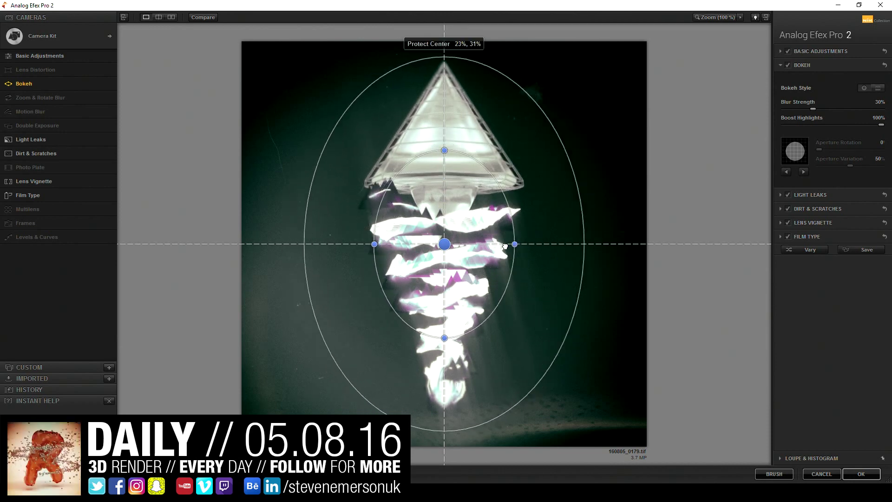
{"action": "left_click_drag", "start_coordinate": [561, 252], "coordinate": [594, 253]}
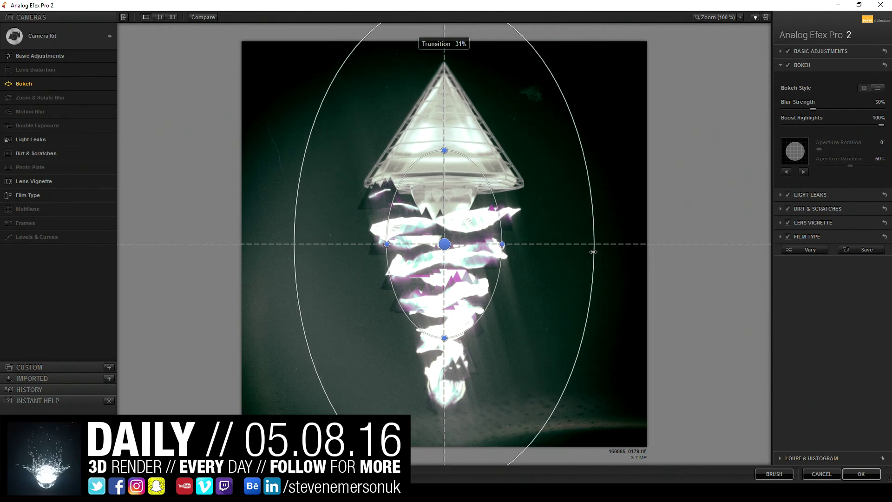
{"action": "left_click_drag", "start_coordinate": [494, 273], "coordinate": [518, 305]}
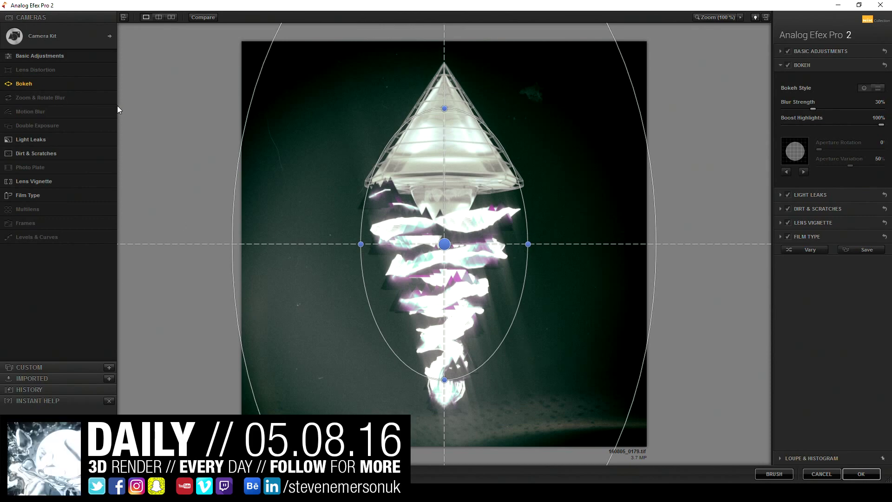
{"action": "mouse_move", "coordinate": [42, 70]}
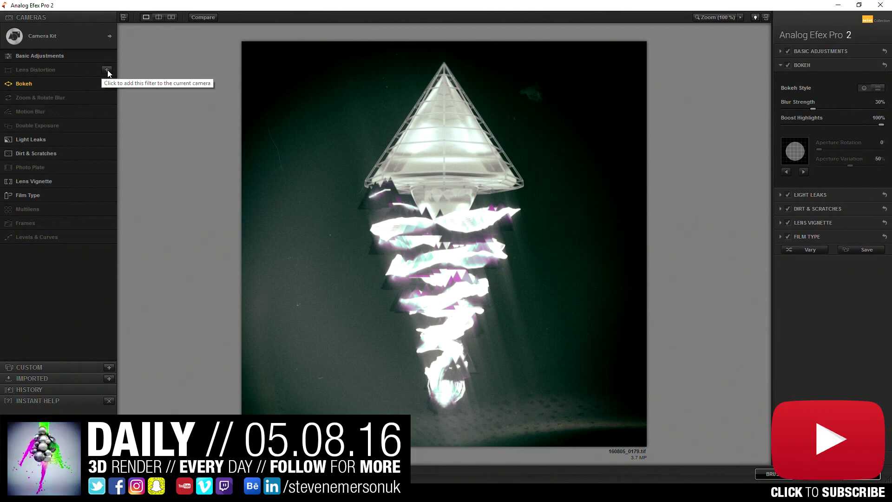
Add lens distortion with Red/Cyan chromatic shift 22% and defocus 5, then apply back to Photoshop.
{"action": "left_click", "coordinate": [108, 70]}
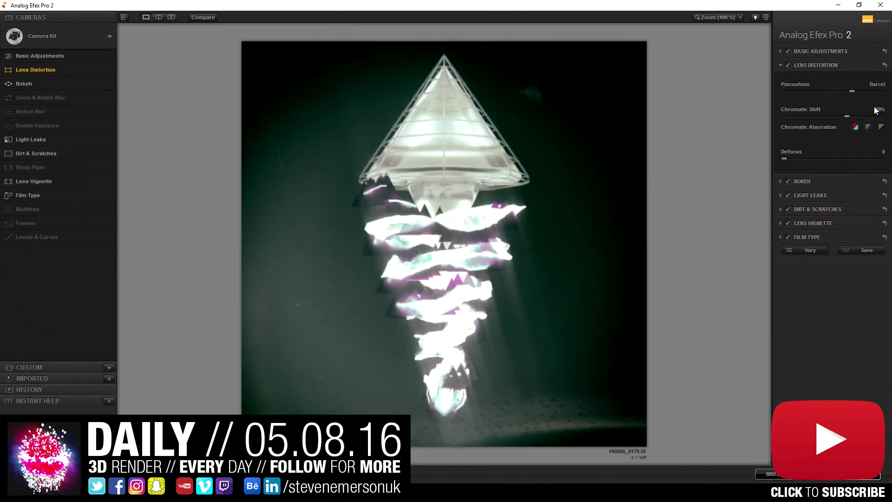
{"action": "left_click_drag", "start_coordinate": [851, 91], "coordinate": [801, 101]}
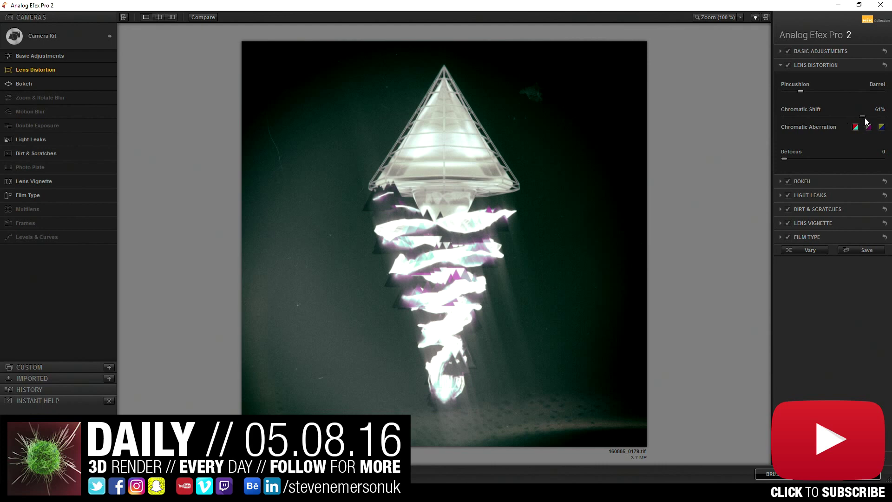
{"action": "left_click_drag", "start_coordinate": [865, 118], "coordinate": [874, 119]}
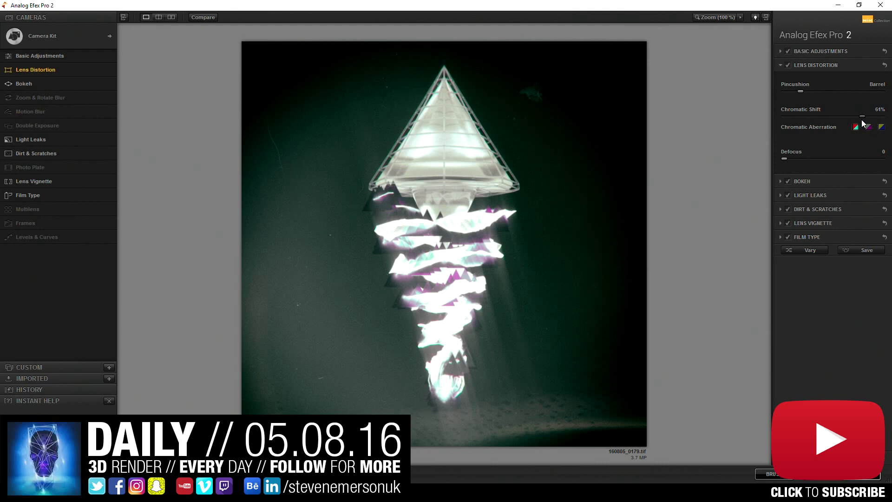
{"action": "left_click", "coordinate": [881, 128]}
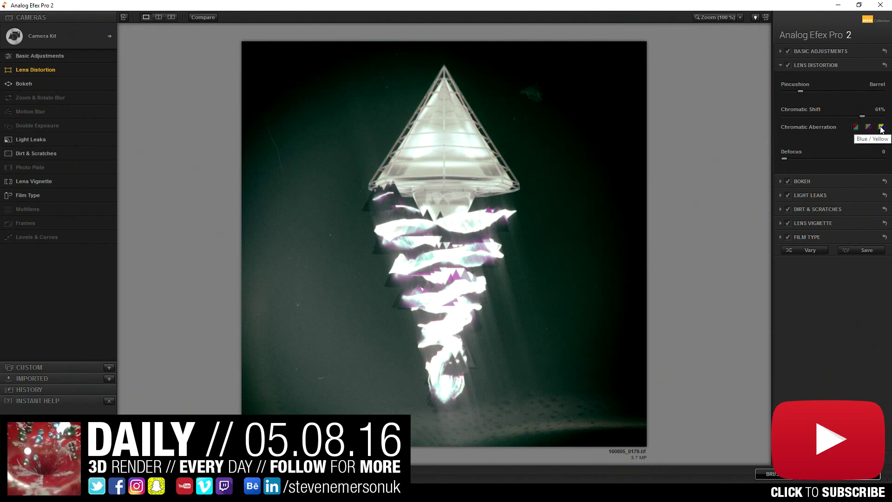
{"action": "left_click", "coordinate": [855, 128]}
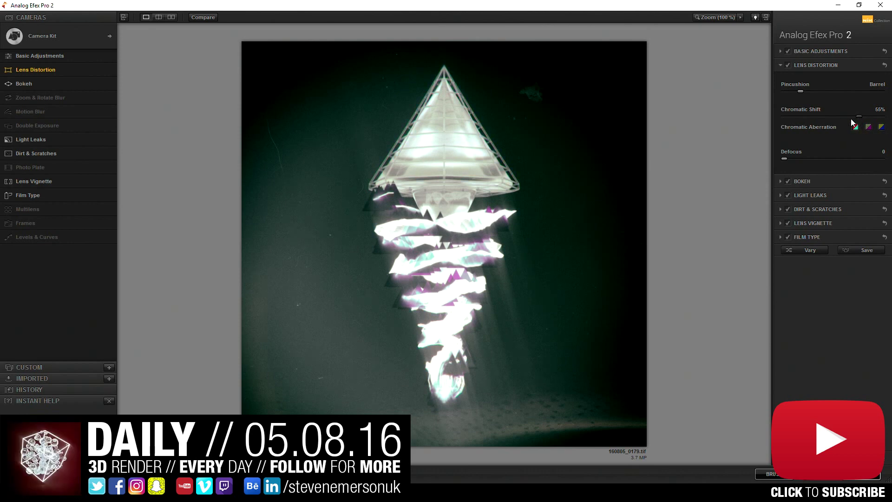
{"action": "left_click_drag", "start_coordinate": [852, 119], "coordinate": [846, 119]}
{"action": "left_click", "coordinate": [790, 158]}
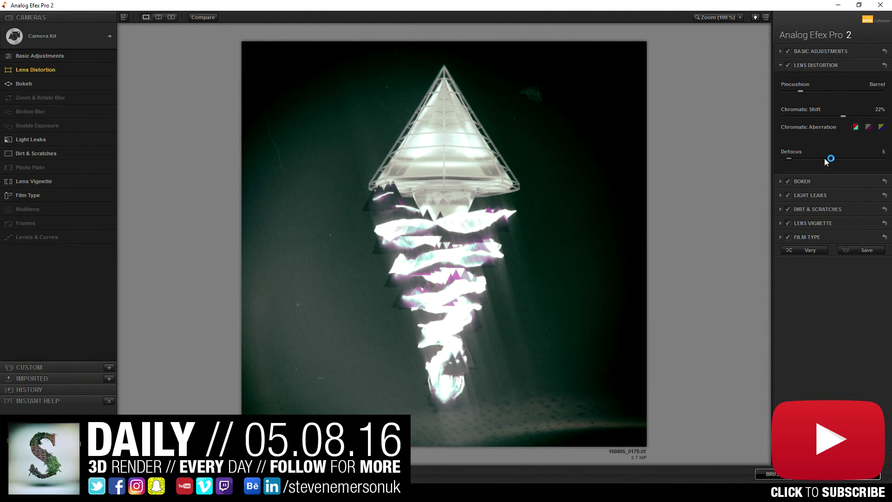
{"action": "left_click", "coordinate": [856, 479]}
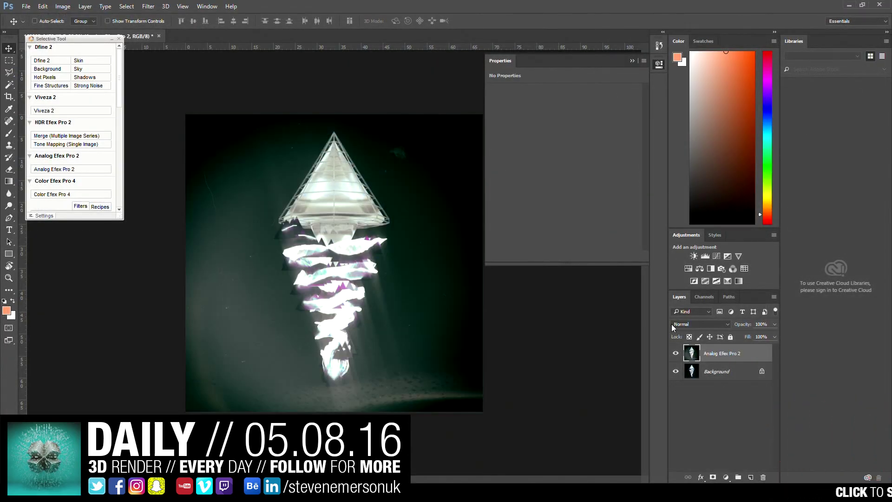
Add a Levels 1 adjustment layer with inputs 5, 1.04 and 251, then save as TIFF.
{"action": "left_click", "coordinate": [85, 6]}
{"action": "mouse_move", "coordinate": [111, 118]}
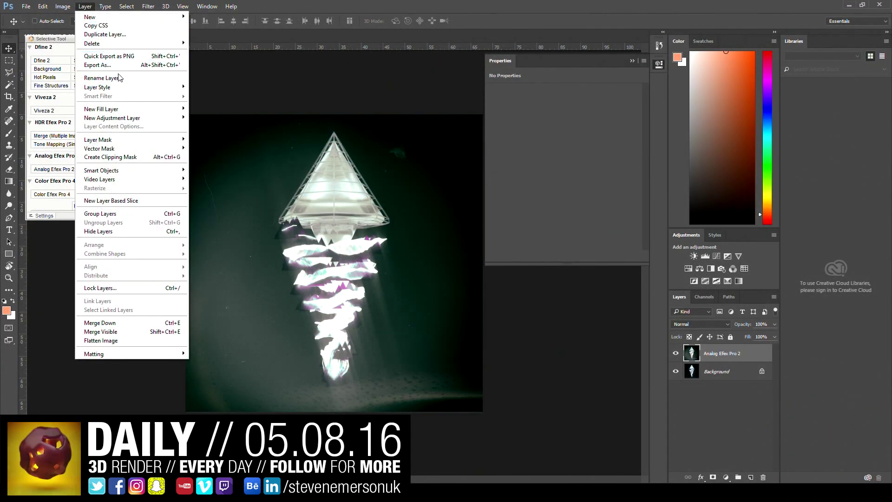
{"action": "left_click", "coordinate": [220, 127]}
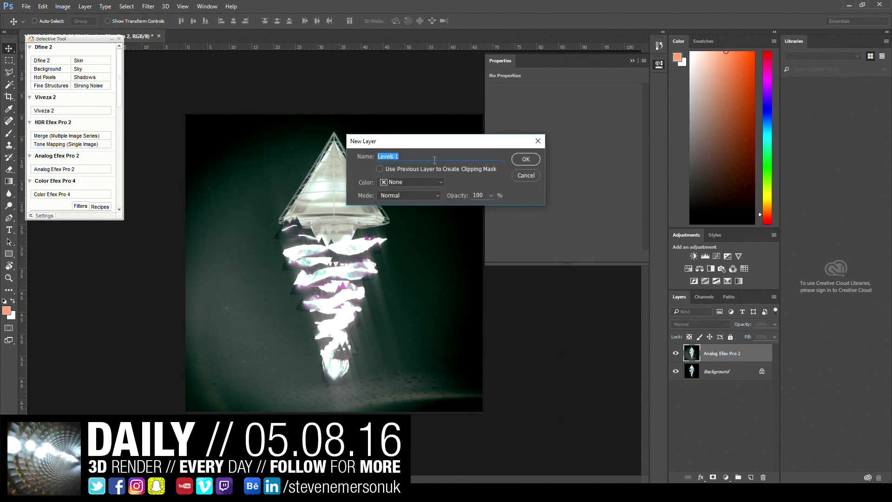
{"action": "left_click", "coordinate": [526, 157]}
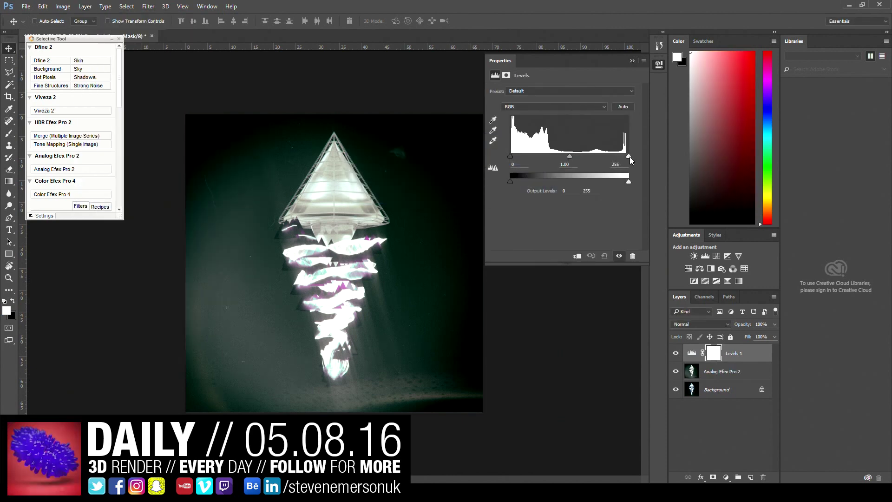
{"action": "left_click_drag", "start_coordinate": [630, 157], "coordinate": [626, 157]}
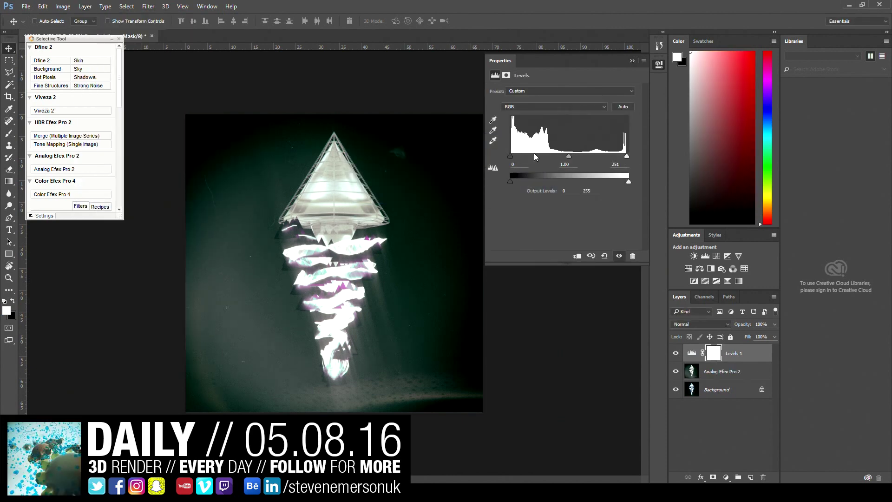
{"action": "left_click_drag", "start_coordinate": [511, 156], "coordinate": [513, 156]}
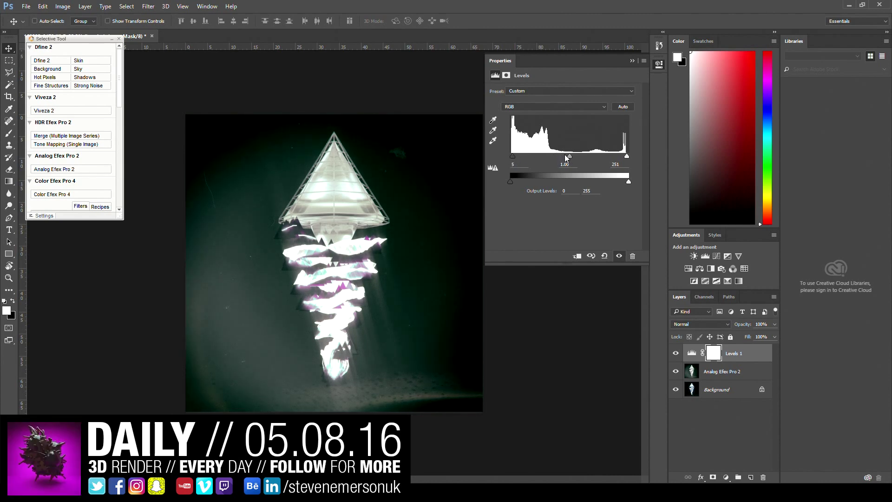
{"action": "left_click_drag", "start_coordinate": [571, 156], "coordinate": [570, 157]}
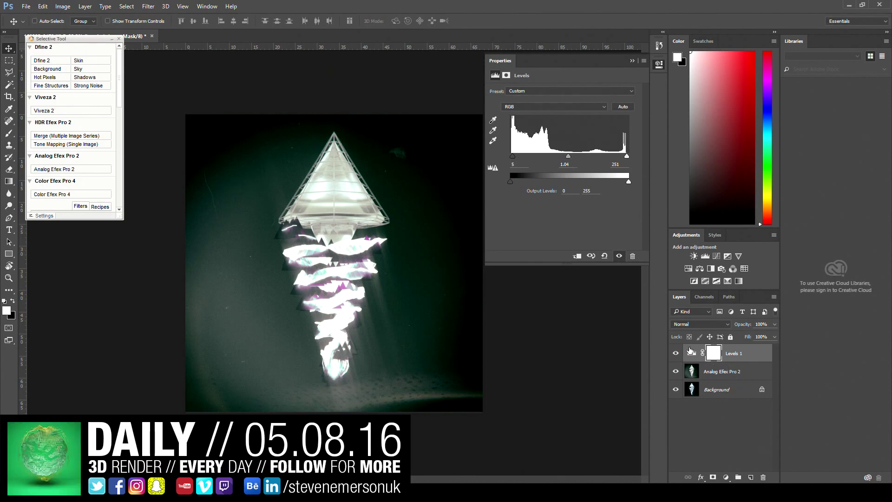
{"action": "key", "text": "ctrl+s"}
Finish saving the TIFF and set Save for Web to PNG-24 without transparency.
{"action": "left_click", "coordinate": [560, 136]}
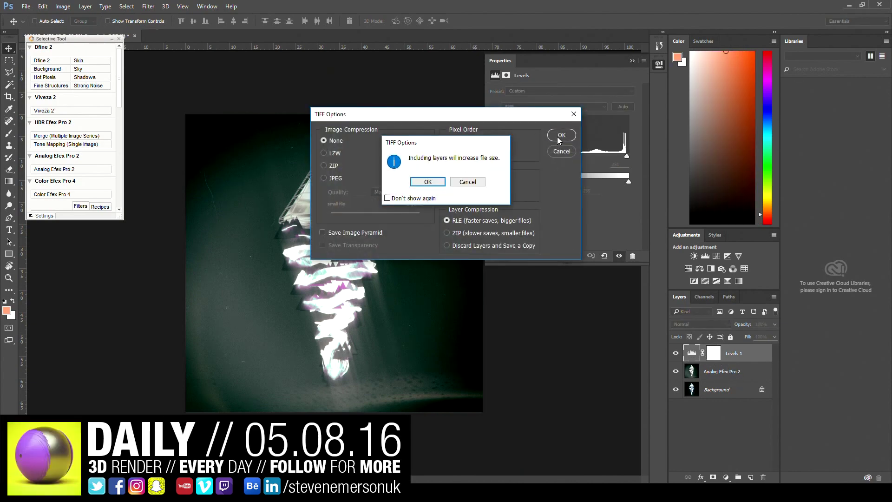
{"action": "key", "text": "Return"}
{"action": "key", "text": "ctrl+shift+alt+s"}
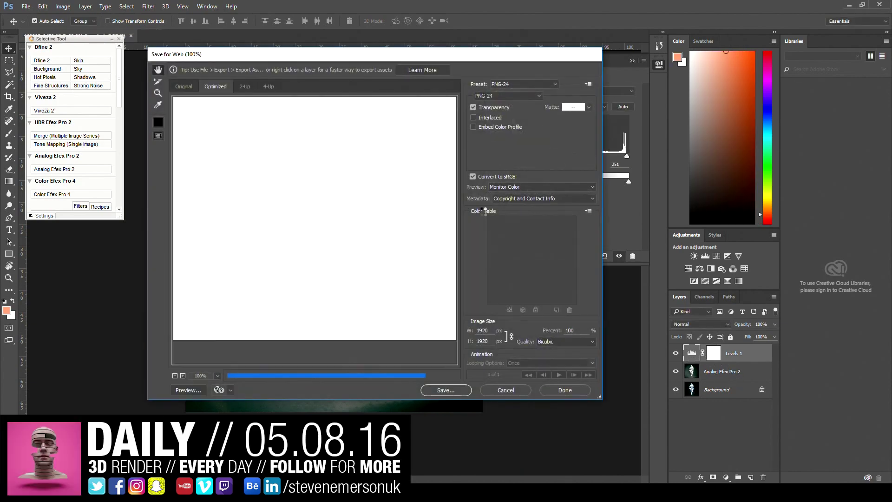
{"action": "left_click", "coordinate": [493, 107]}
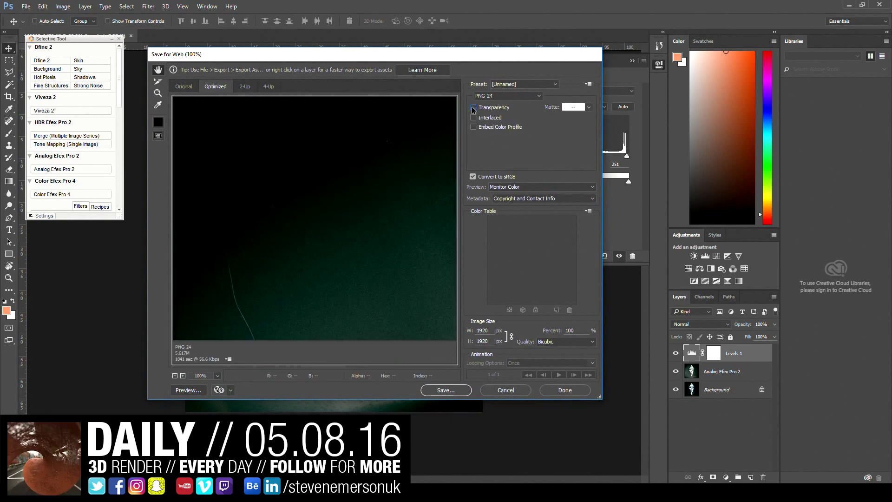
{"action": "left_click", "coordinate": [435, 389]}
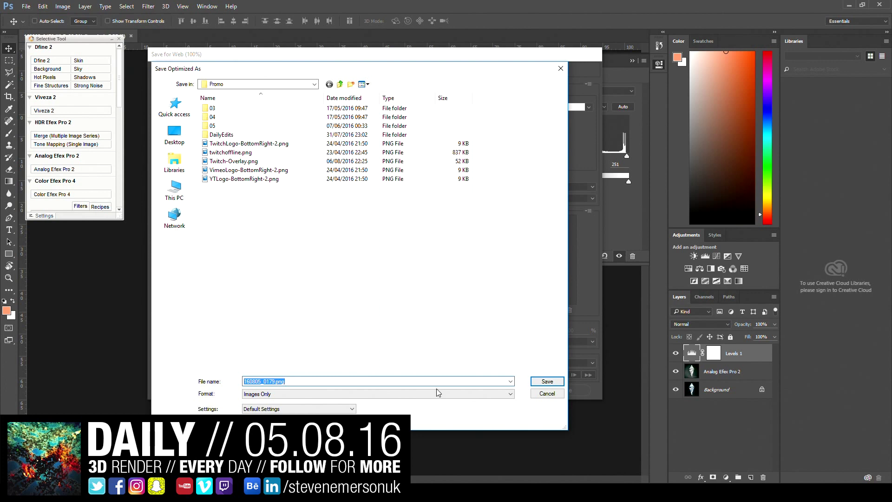
Create a new 160805 folder inside 08 and save the PNG there.
{"action": "double_click", "coordinate": [228, 128]}
{"action": "left_click", "coordinate": [340, 84]}
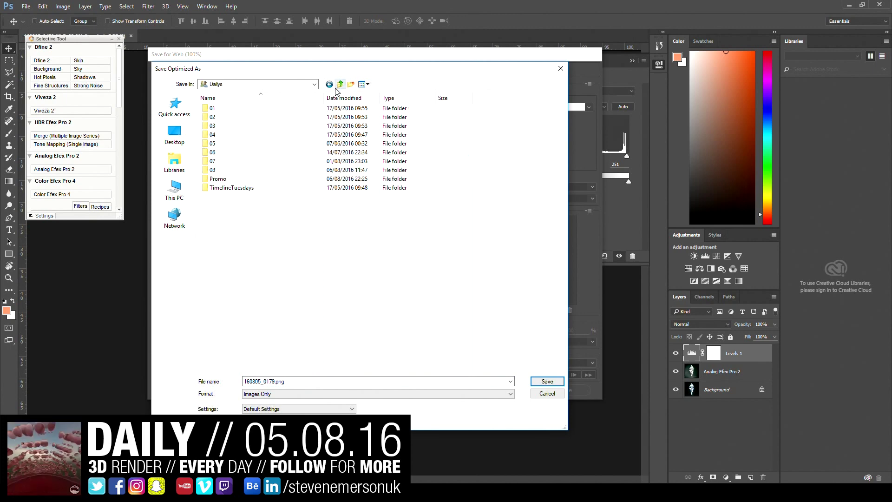
{"action": "double_click", "coordinate": [225, 170]}
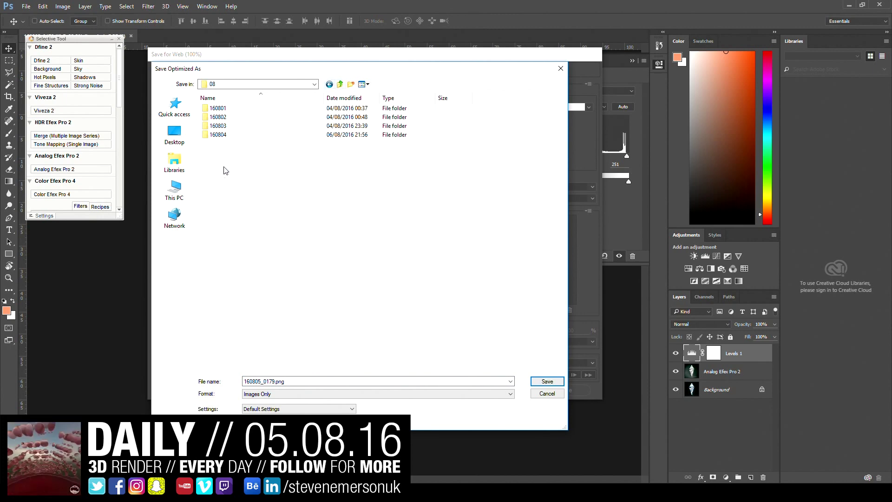
{"action": "left_click", "coordinate": [352, 85]}
{"action": "type", "text": "160805"}
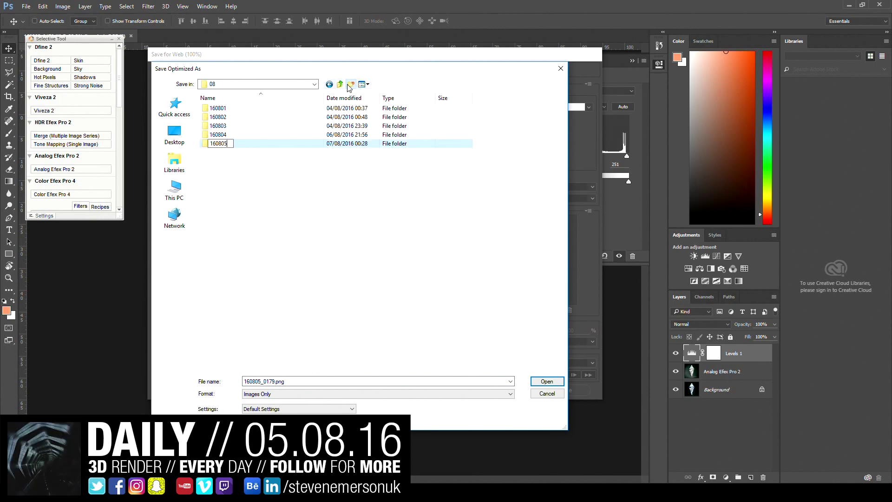
{"action": "key", "text": "Return"}
{"action": "key", "text": "Return"}
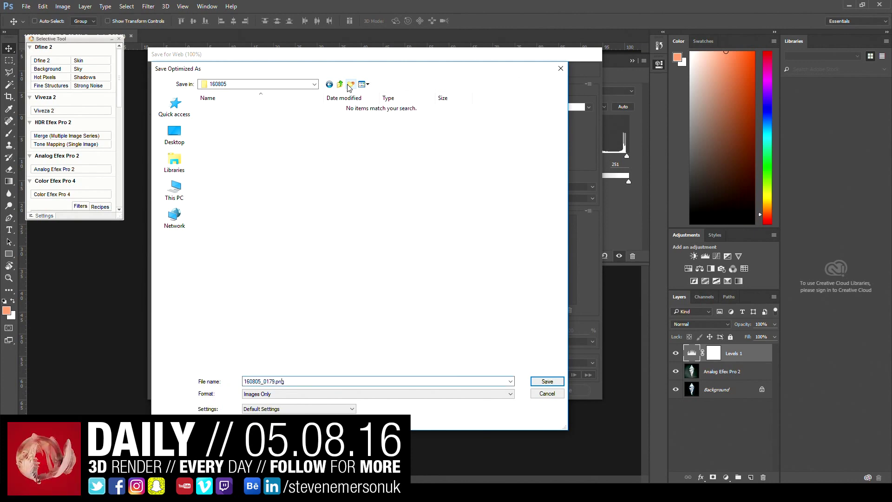
{"action": "key", "text": "Return"}
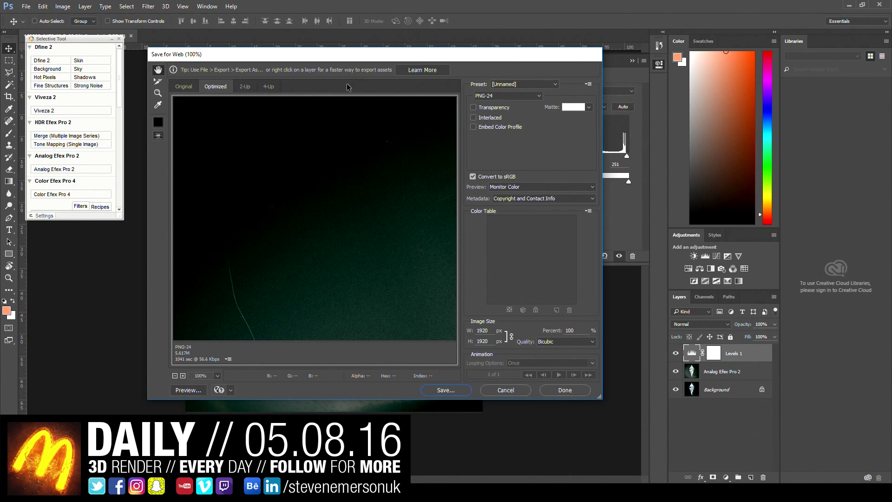
Reopen Save for Web to check the exported 1920×1920 PNG.
{"action": "key", "text": "Escape"}
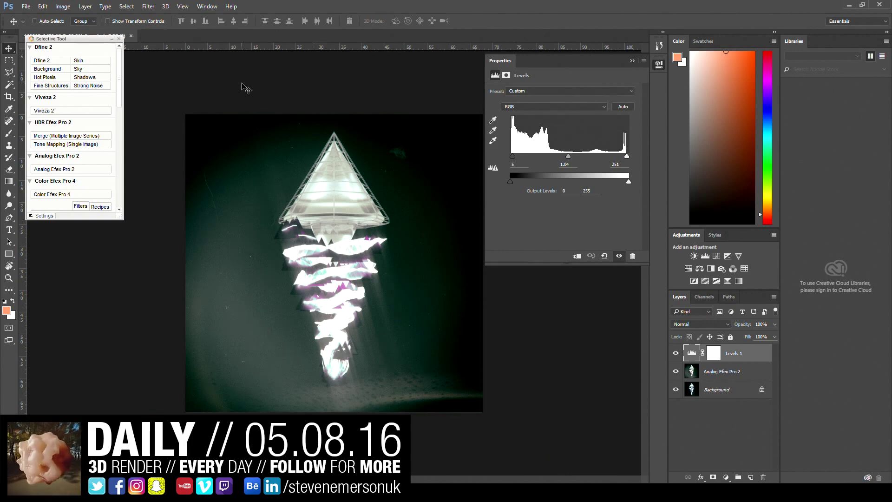
{"action": "key", "text": "ctrl+alt+shift+s"}
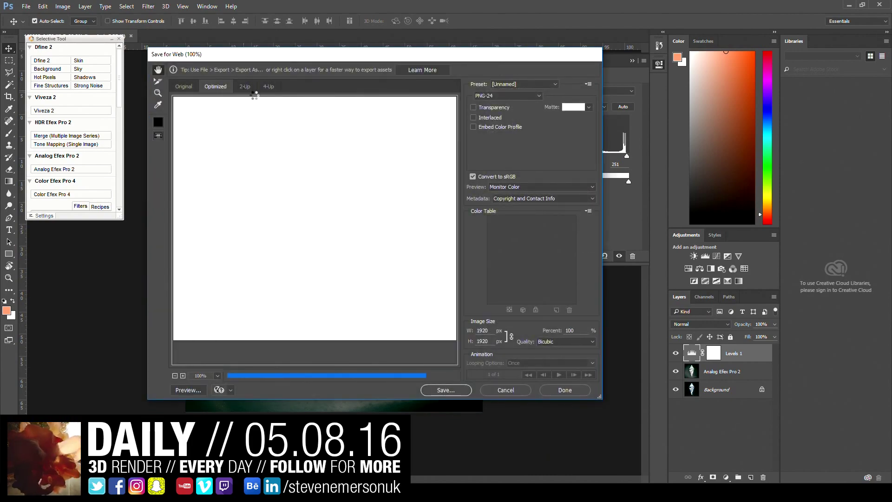
{"action": "key", "text": "Return"}
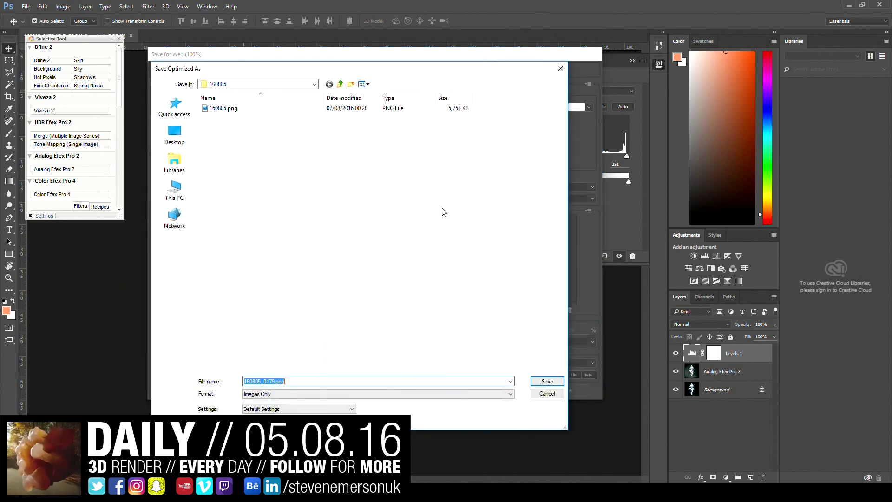